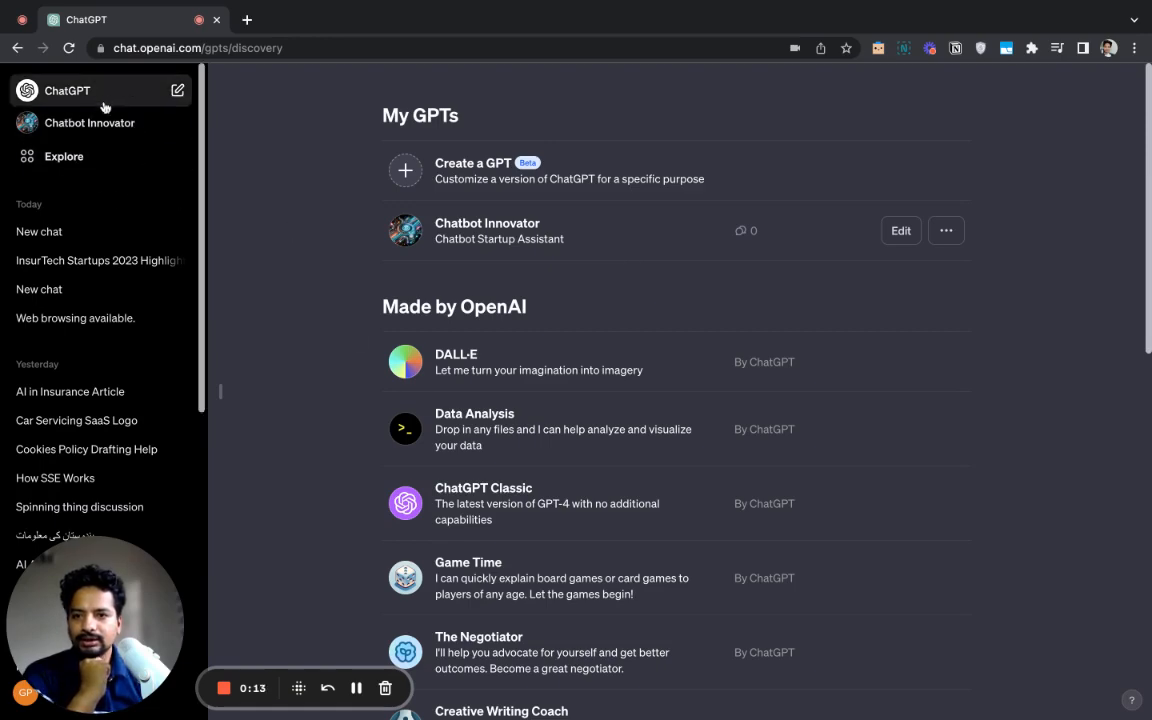
Look through the chat history and start a new ChatGPT chat
{"action": "scroll", "coordinate": [90, 334], "scroll_direction": "down", "scroll_amount": 10}
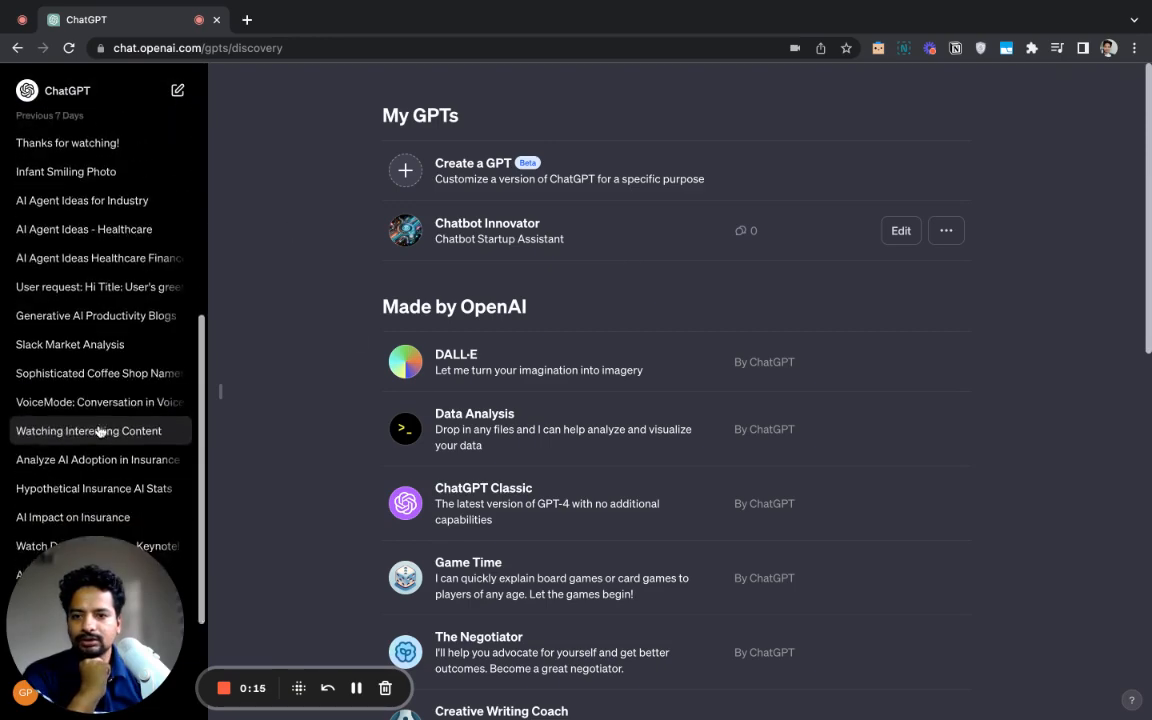
{"action": "scroll", "coordinate": [85, 432], "scroll_direction": "up", "scroll_amount": 9}
{"action": "scroll", "coordinate": [105, 420], "scroll_direction": "up", "scroll_amount": 1}
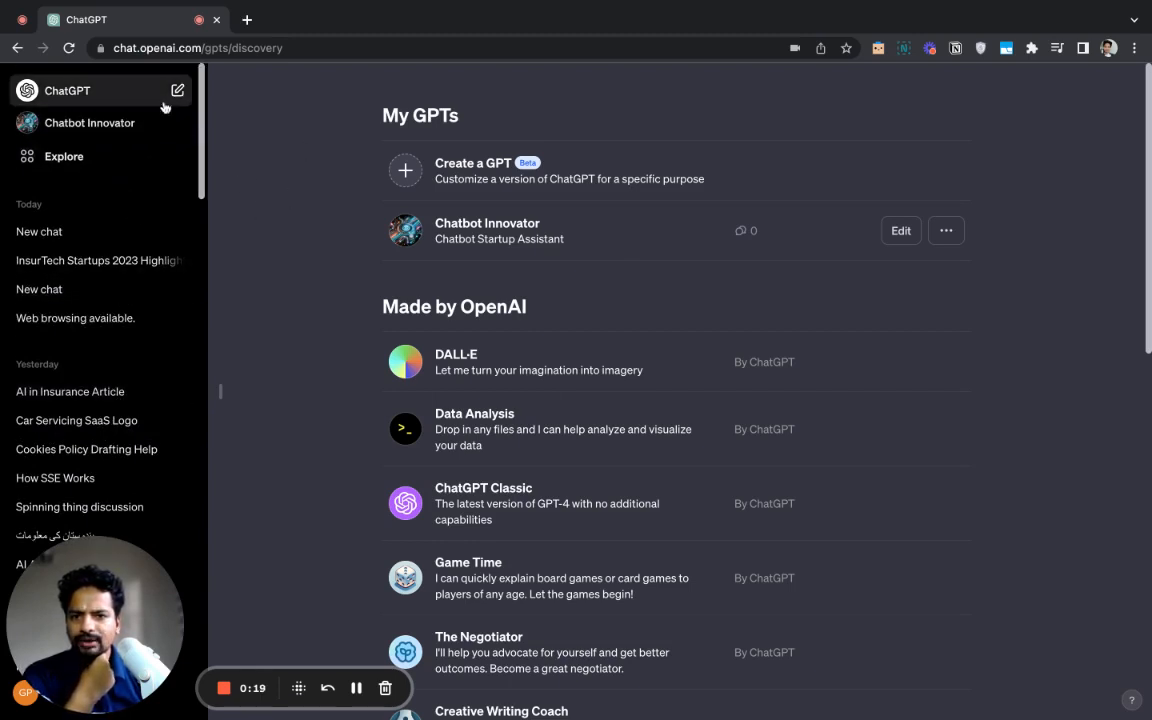
{"action": "left_click", "coordinate": [89, 105]}
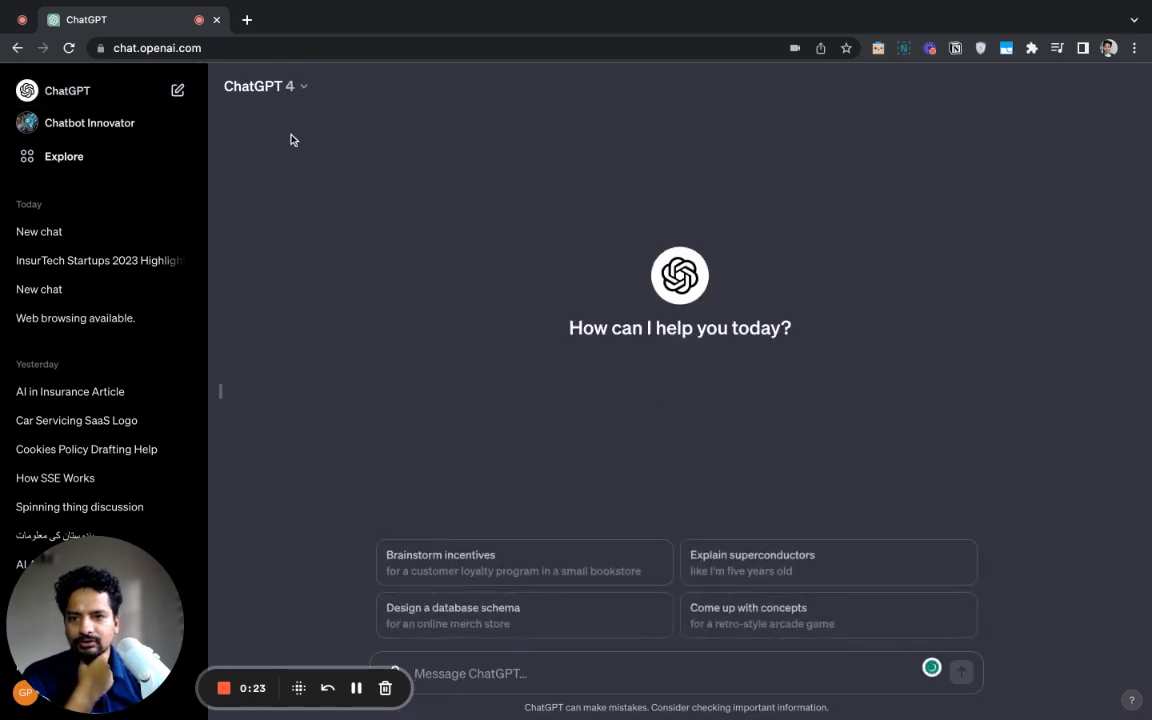
Switch the chat model to GPT-3.5 and back to GPT-4
{"action": "left_click", "coordinate": [287, 95]}
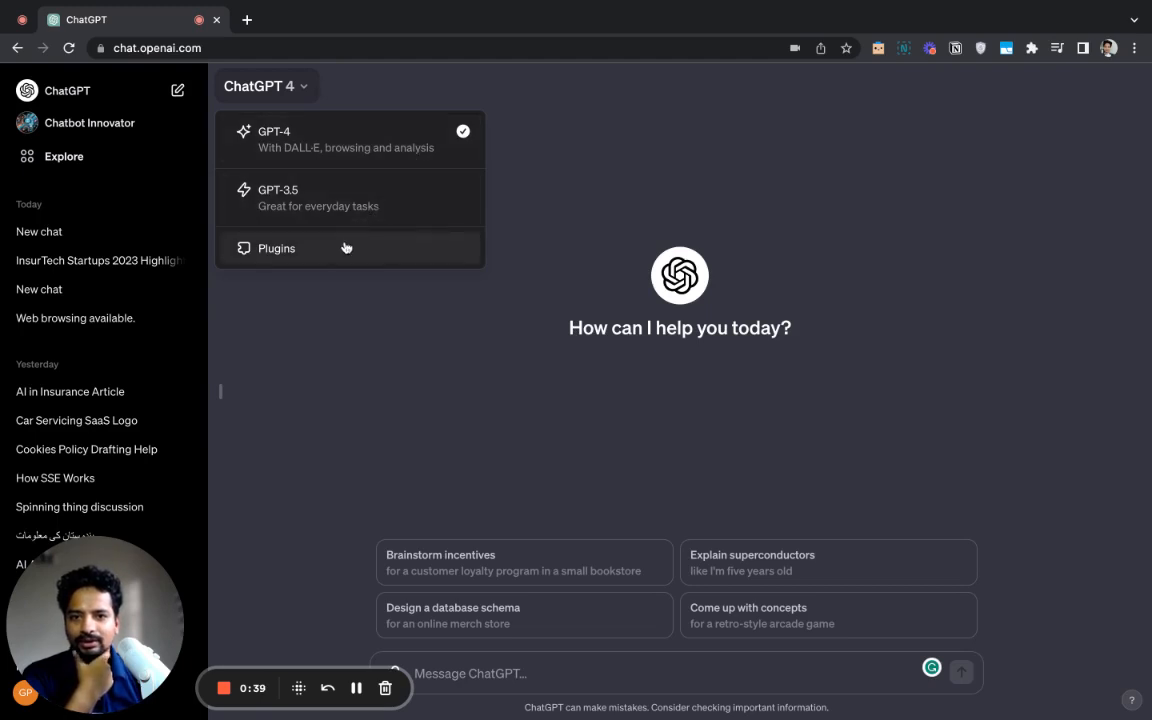
{"action": "left_click", "coordinate": [302, 204]}
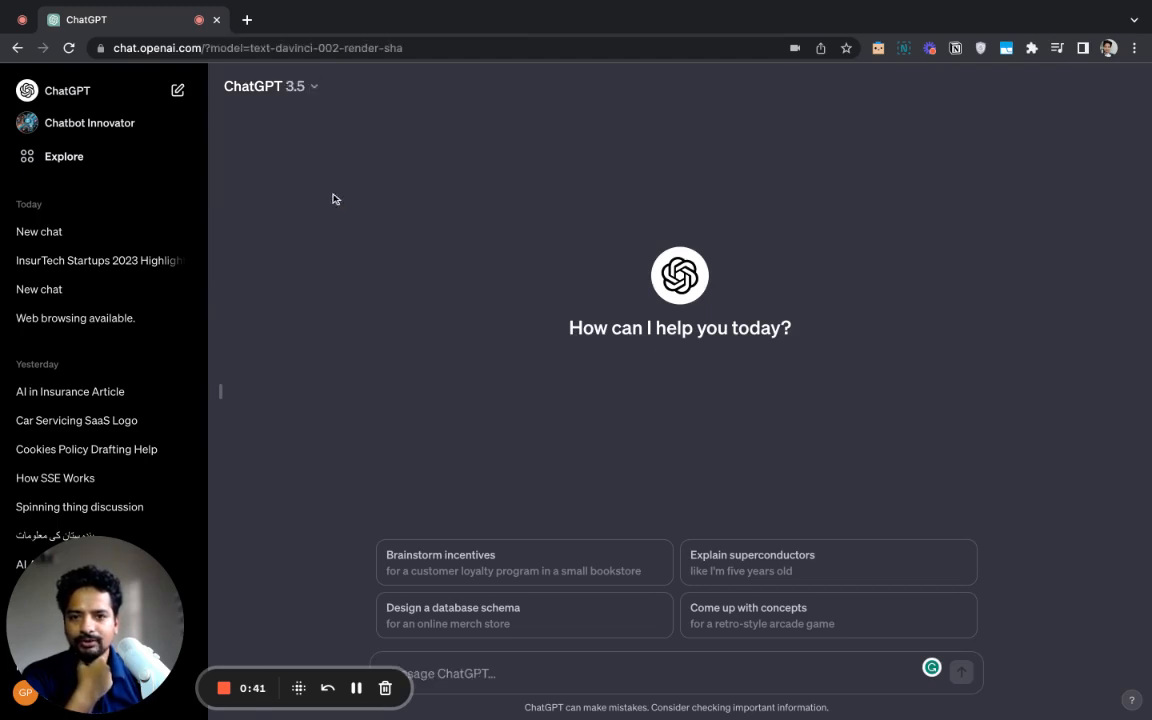
{"action": "left_click", "coordinate": [284, 86]}
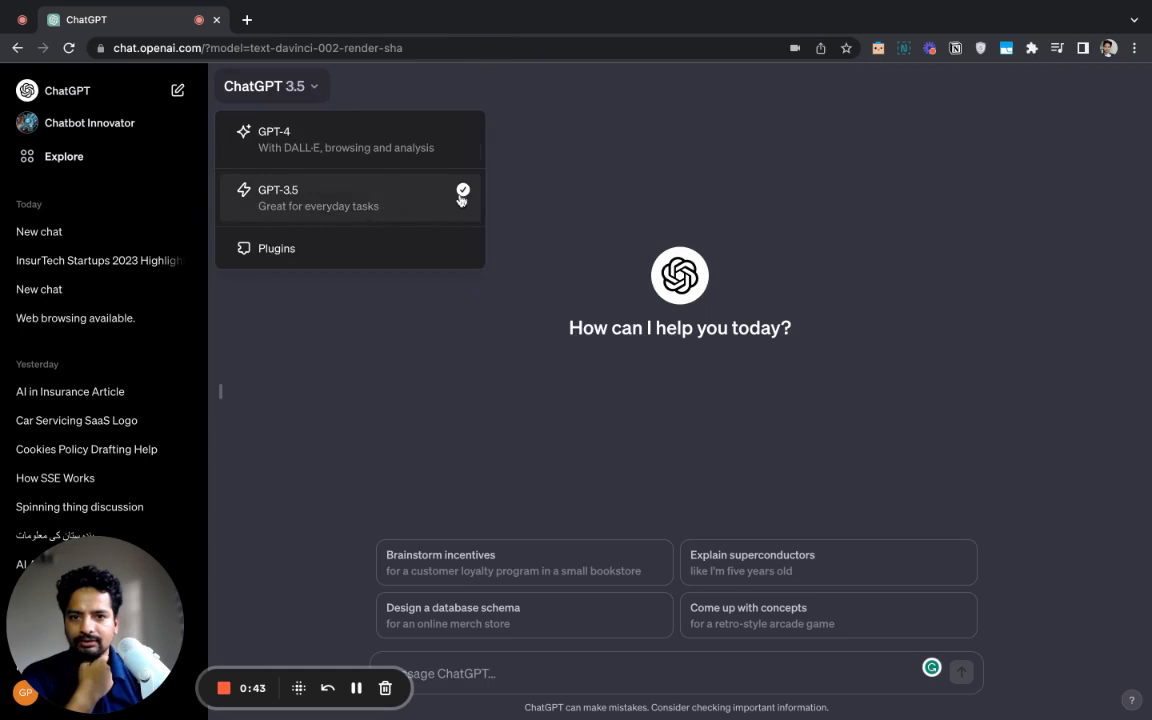
{"action": "left_click", "coordinate": [318, 145]}
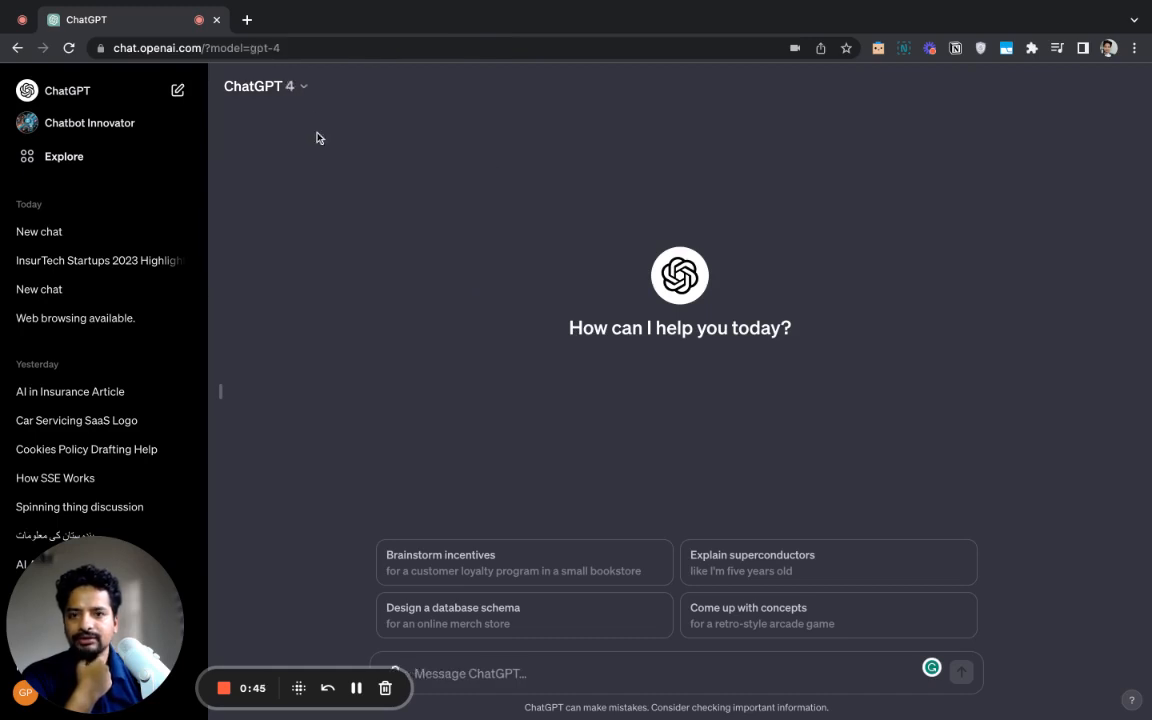
Switch the chat to the Plugins model and look through the list of plugins down to the plugin store entry
{"action": "left_click", "coordinate": [303, 88]}
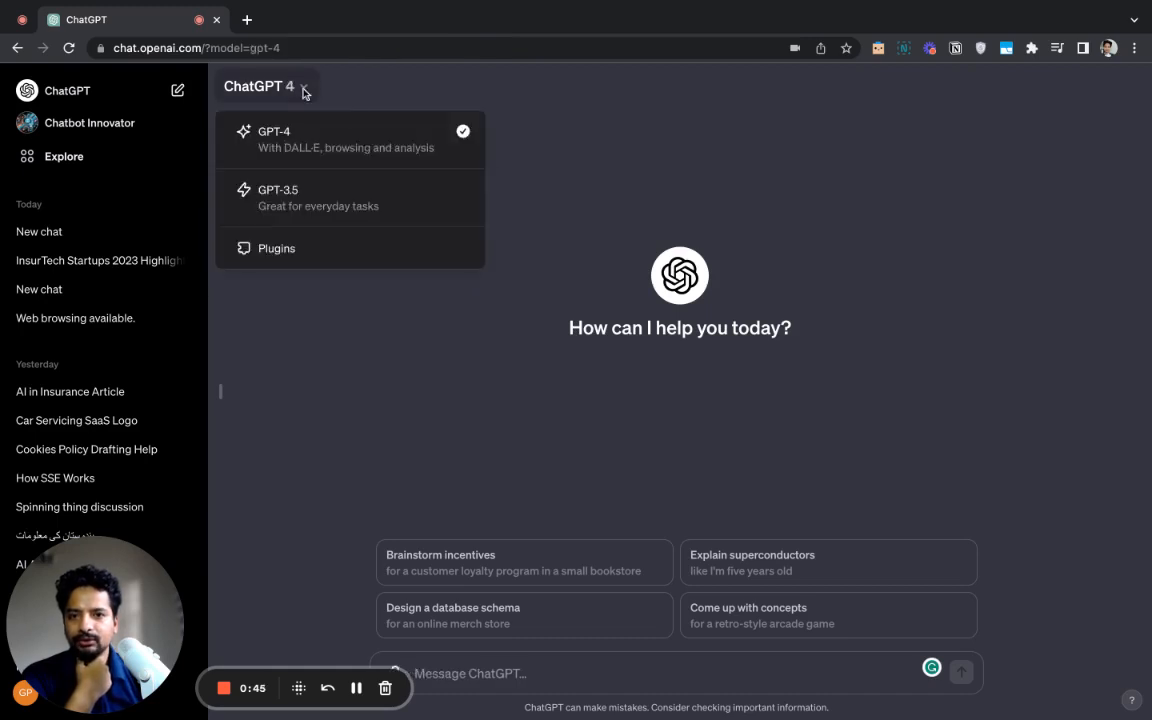
{"action": "left_click", "coordinate": [290, 255]}
{"action": "left_click", "coordinate": [458, 95]}
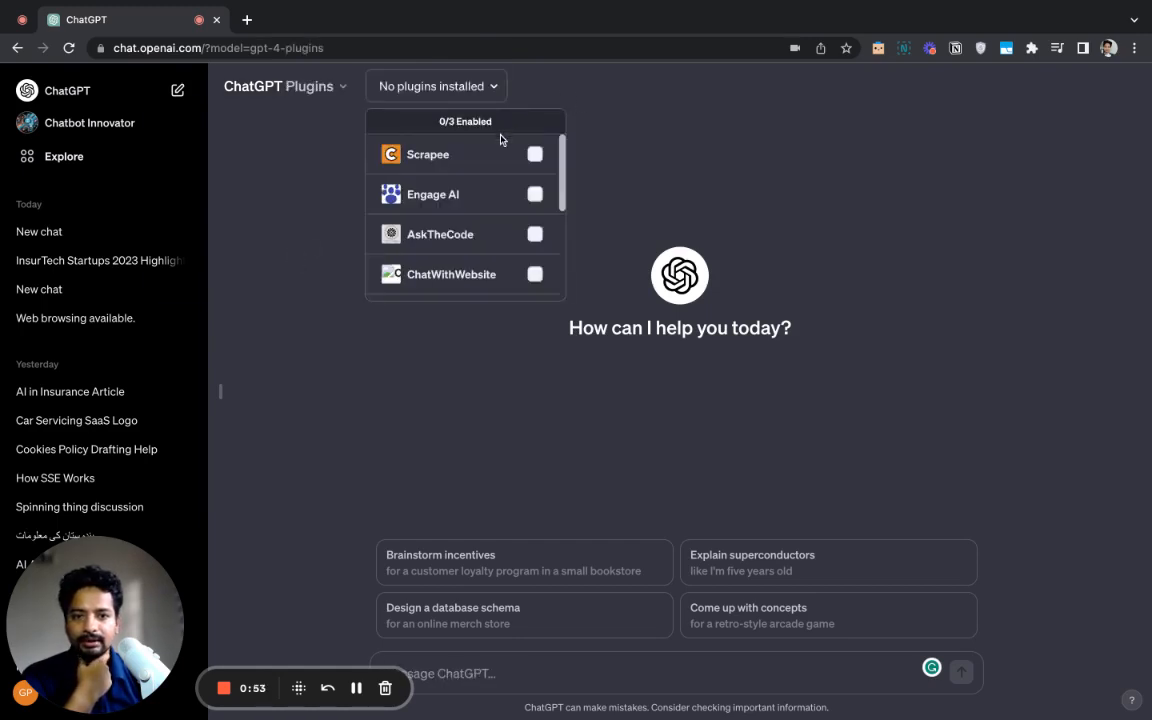
{"action": "scroll", "coordinate": [476, 236], "scroll_direction": "down", "scroll_amount": 5}
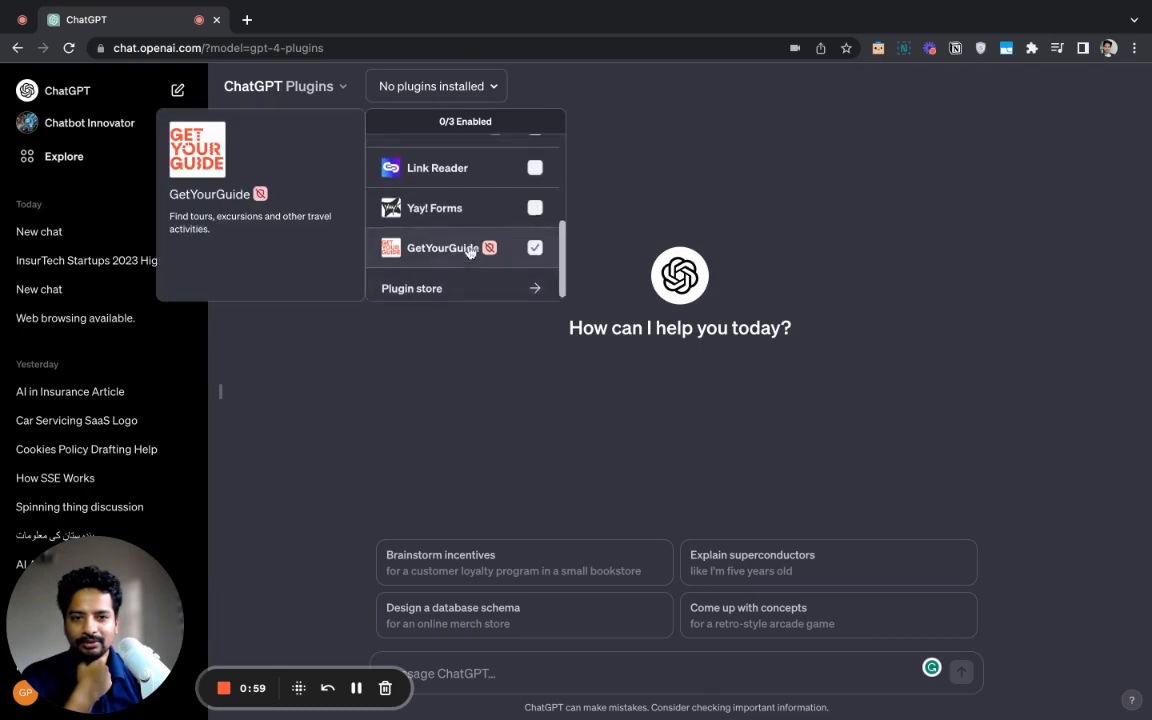
{"action": "scroll", "coordinate": [470, 236], "scroll_direction": "up", "scroll_amount": 3}
{"action": "scroll", "coordinate": [468, 216], "scroll_direction": "down", "scroll_amount": 3}
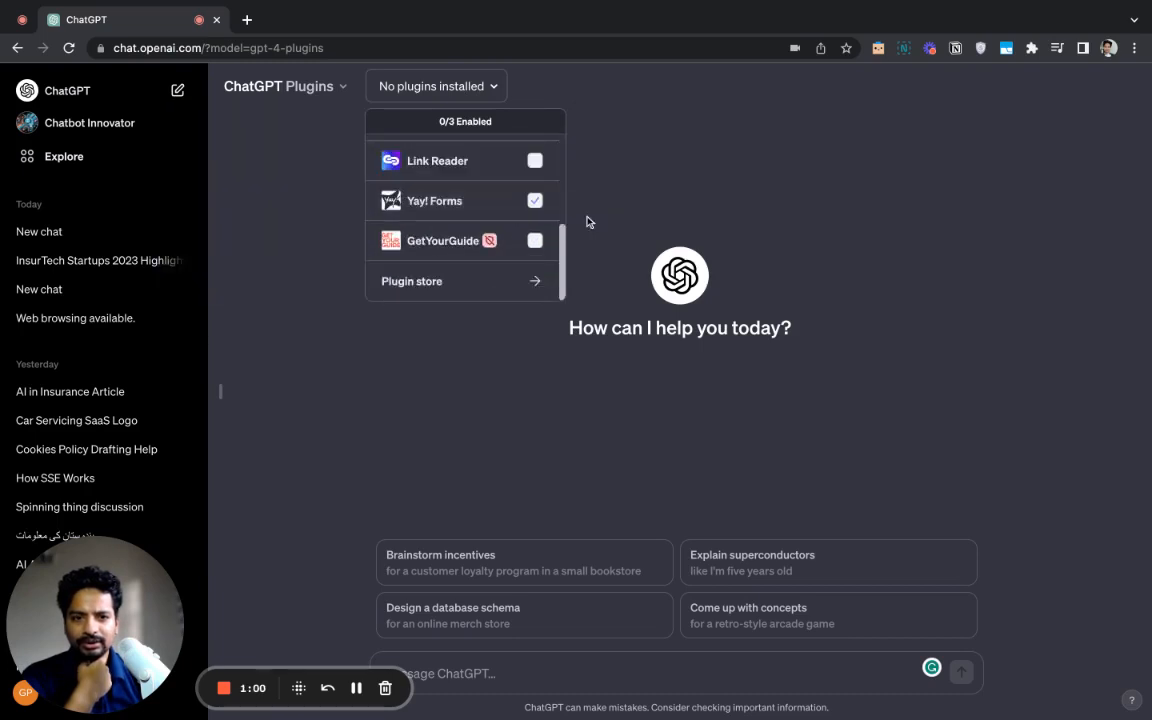
Return to the GPT-4 model and send the suggested prompt asking to explain superconductors like I'm five years old
{"action": "left_click", "coordinate": [643, 190]}
{"action": "left_click", "coordinate": [280, 86]}
{"action": "left_click", "coordinate": [274, 140]}
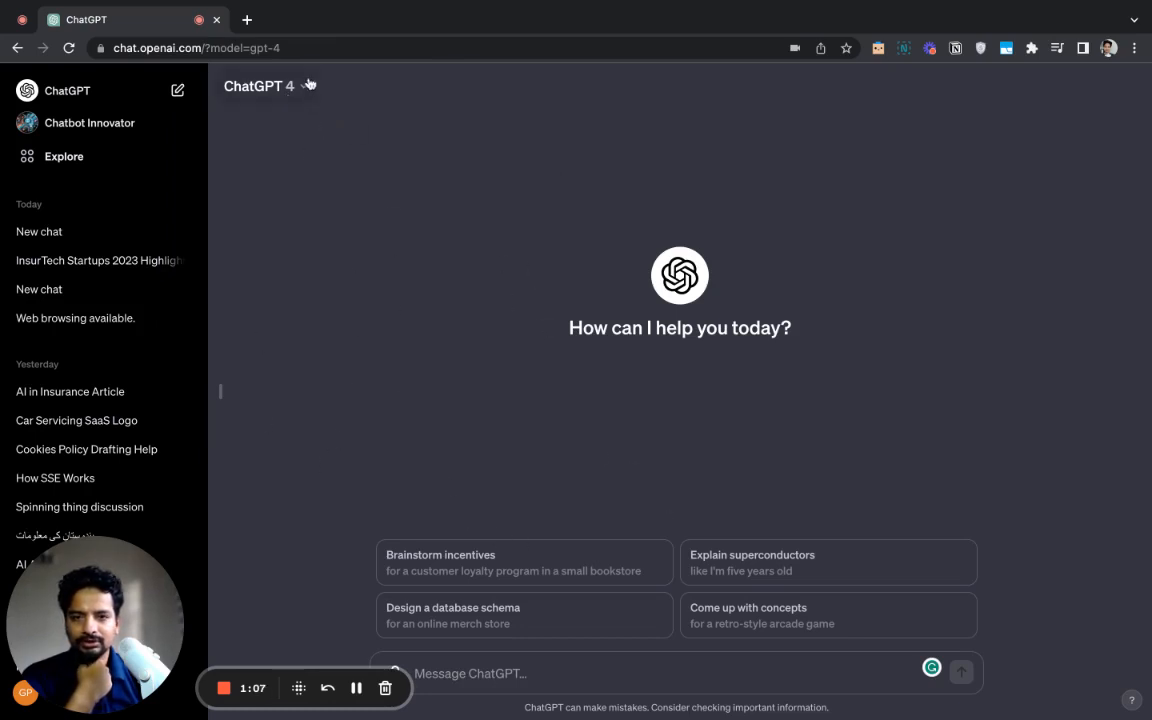
{"action": "left_click", "coordinate": [797, 573]}
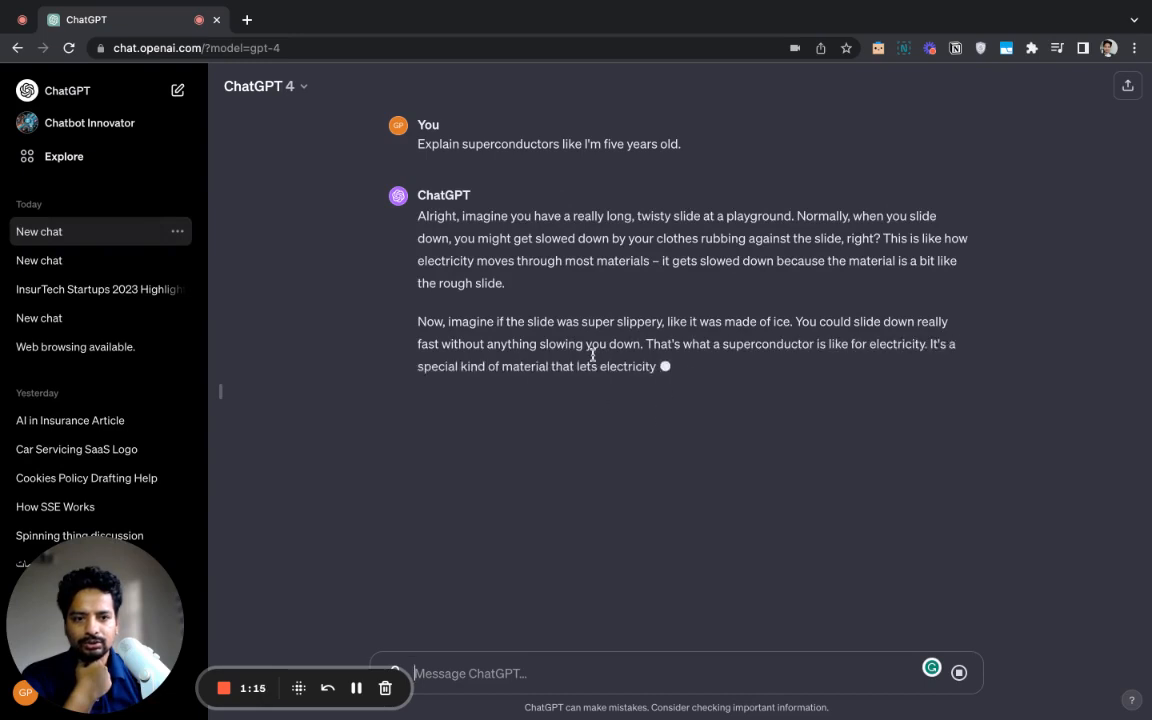
Open the Chatbot Innovator GPT from the GPT listing and ask its suggested question "How do I improve my chatbot's AI?"
{"action": "left_click", "coordinate": [66, 157]}
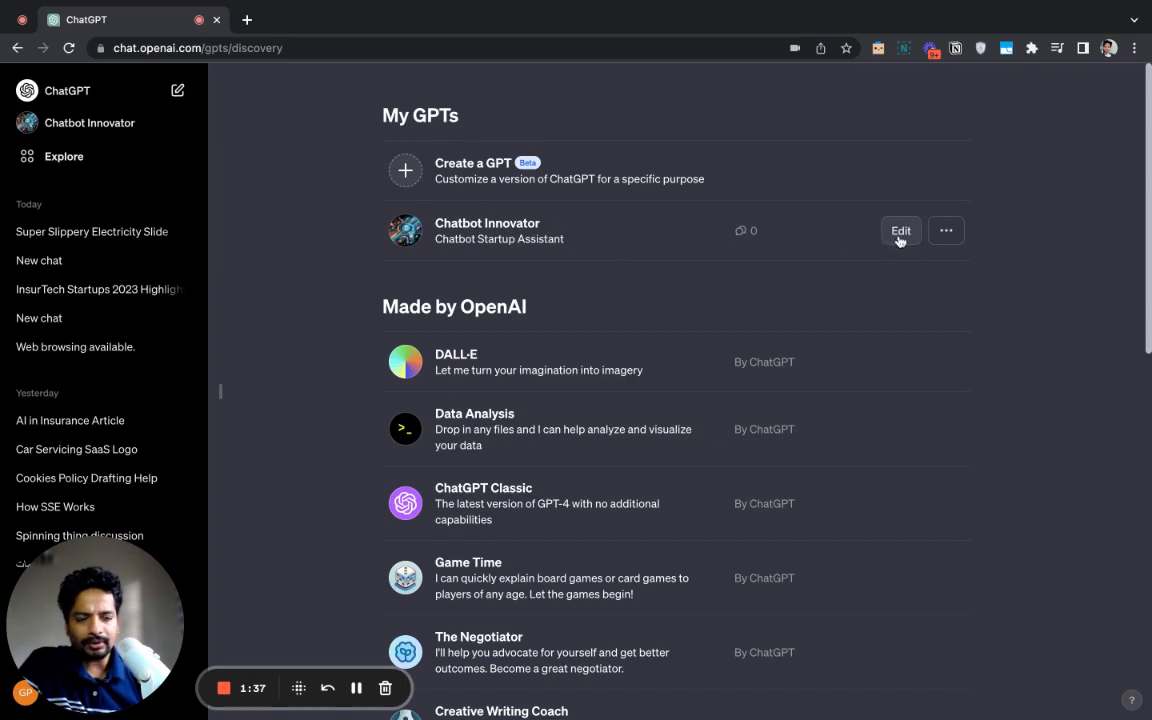
{"action": "left_click", "coordinate": [477, 228]}
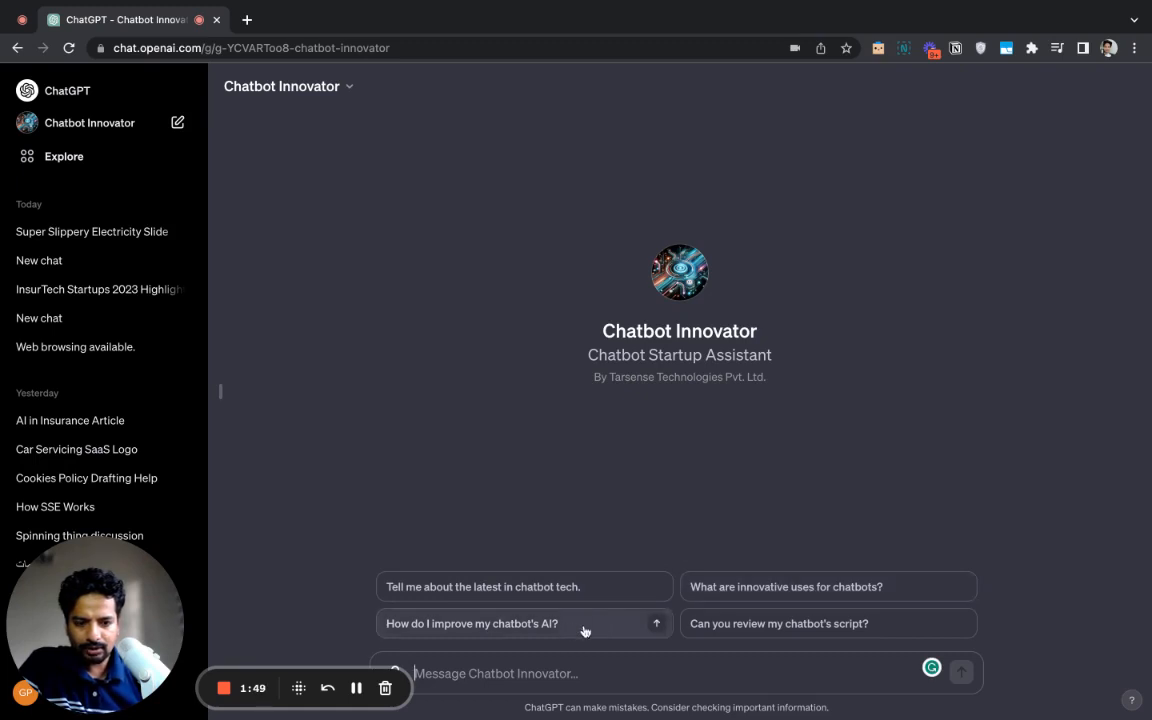
{"action": "left_click", "coordinate": [482, 624]}
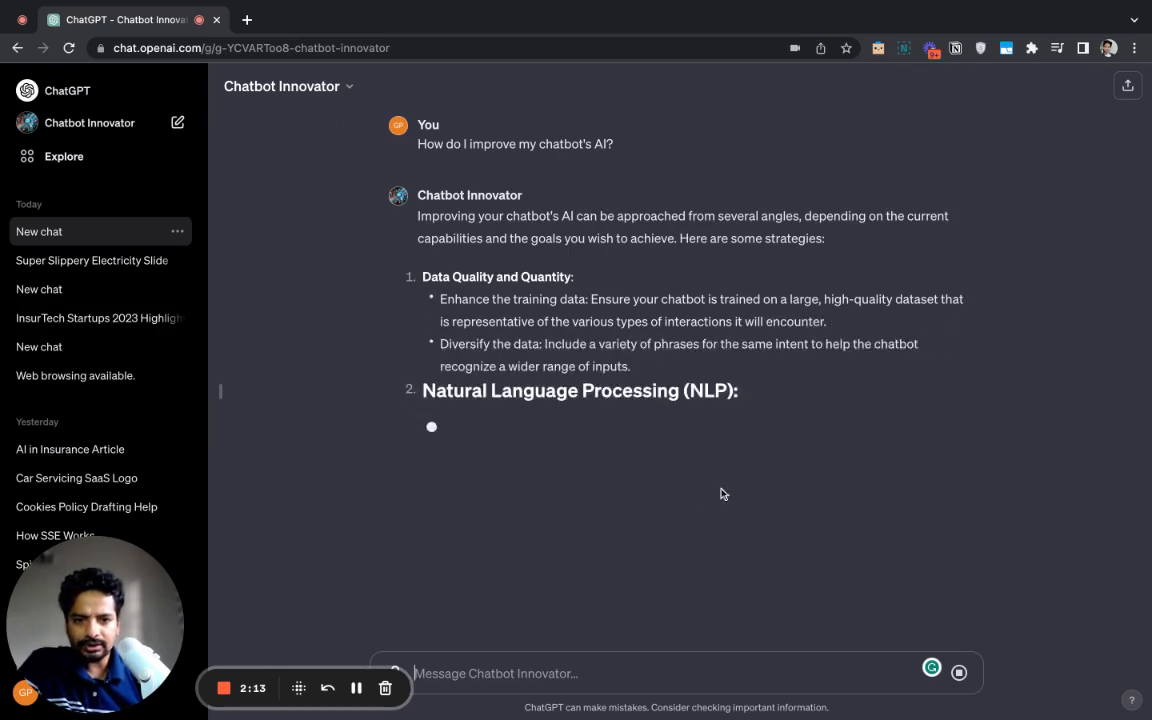
Open the GPT editor from the Chatbot Innovator chat and go back to the GPT listing
{"action": "left_click", "coordinate": [351, 91]}
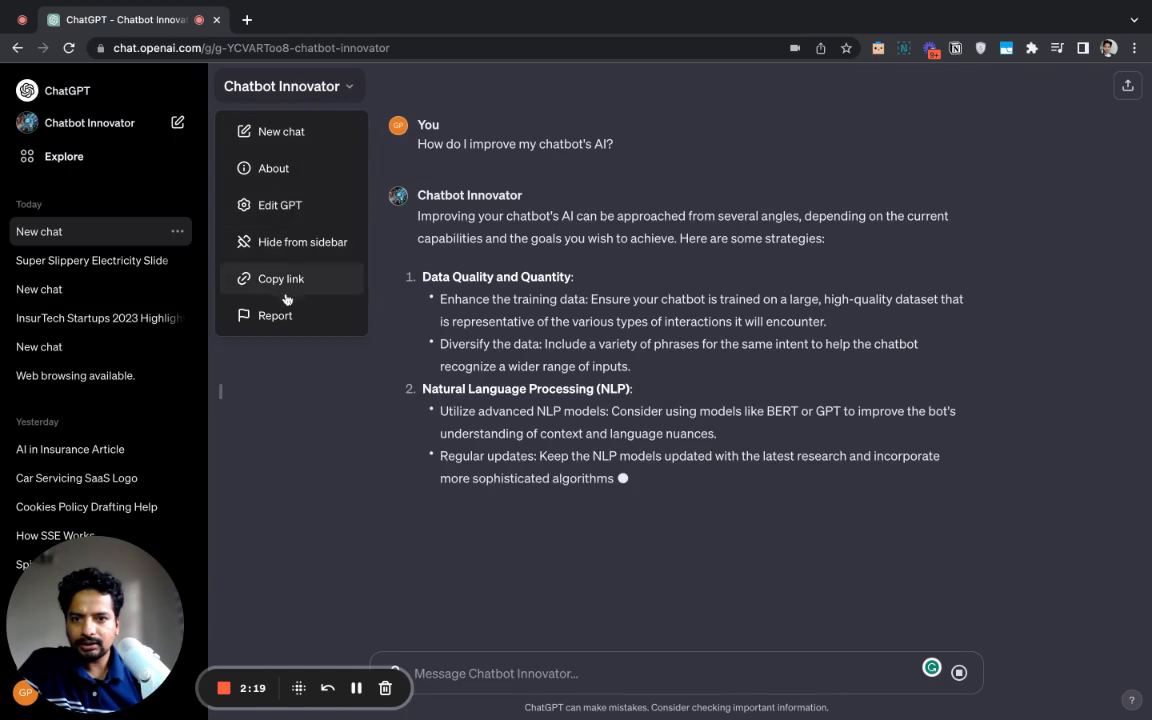
{"action": "left_click", "coordinate": [275, 212]}
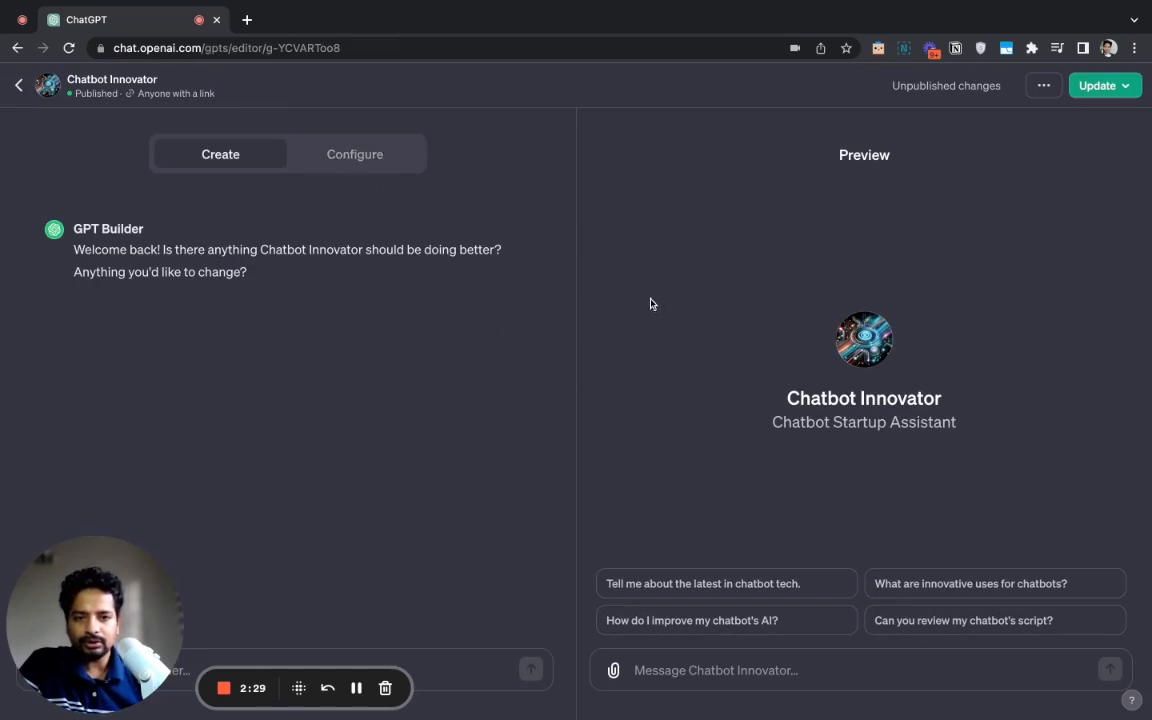
{"action": "left_click", "coordinate": [18, 86]}
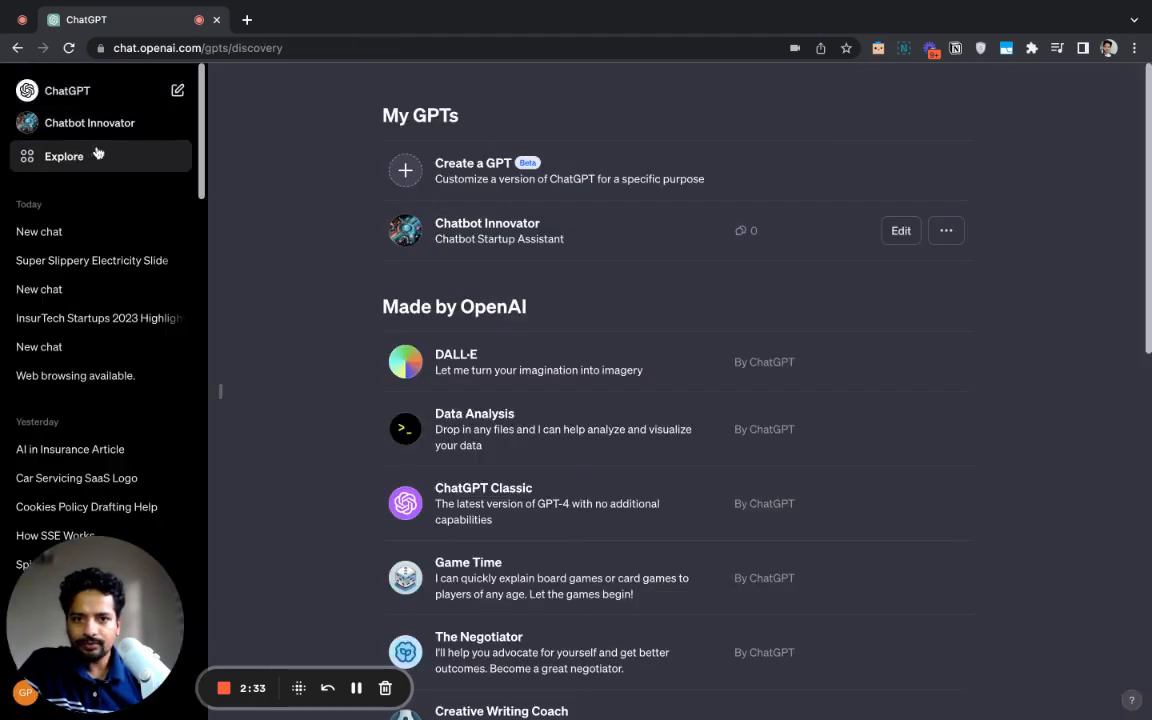
Open Chatbot Innovator for editing from the My GPTs list
{"action": "left_click", "coordinate": [955, 231]}
{"action": "left_click", "coordinate": [957, 231]}
{"action": "left_click", "coordinate": [959, 231]}
{"action": "left_click", "coordinate": [903, 232]}
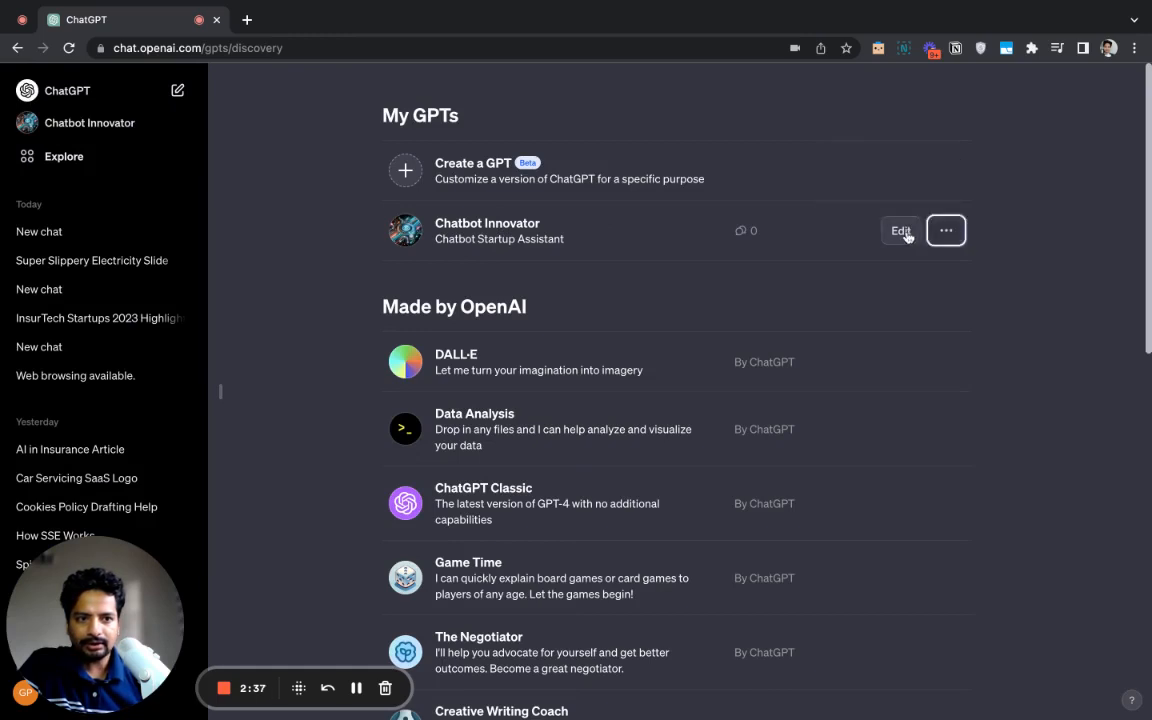
{"action": "left_click", "coordinate": [903, 232]}
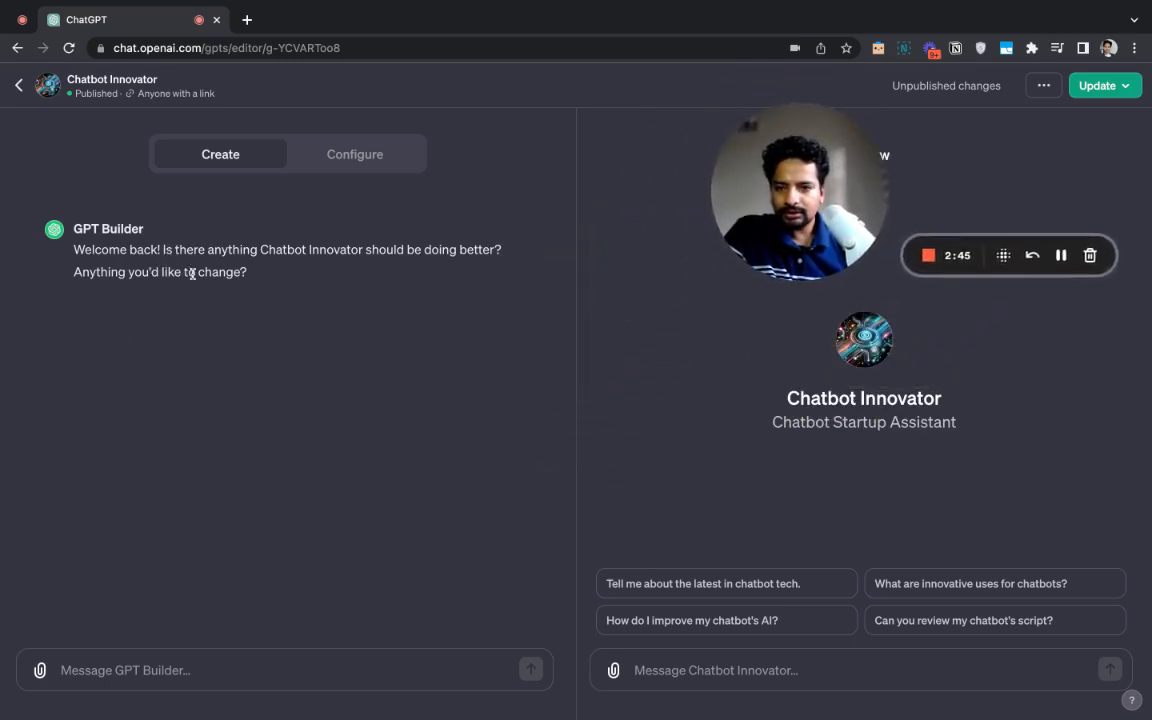
Review Chatbot Innovator's configuration, covering its name, description, instructions, conversation starters, knowledge files and capabilities
{"action": "left_click", "coordinate": [107, 671]}
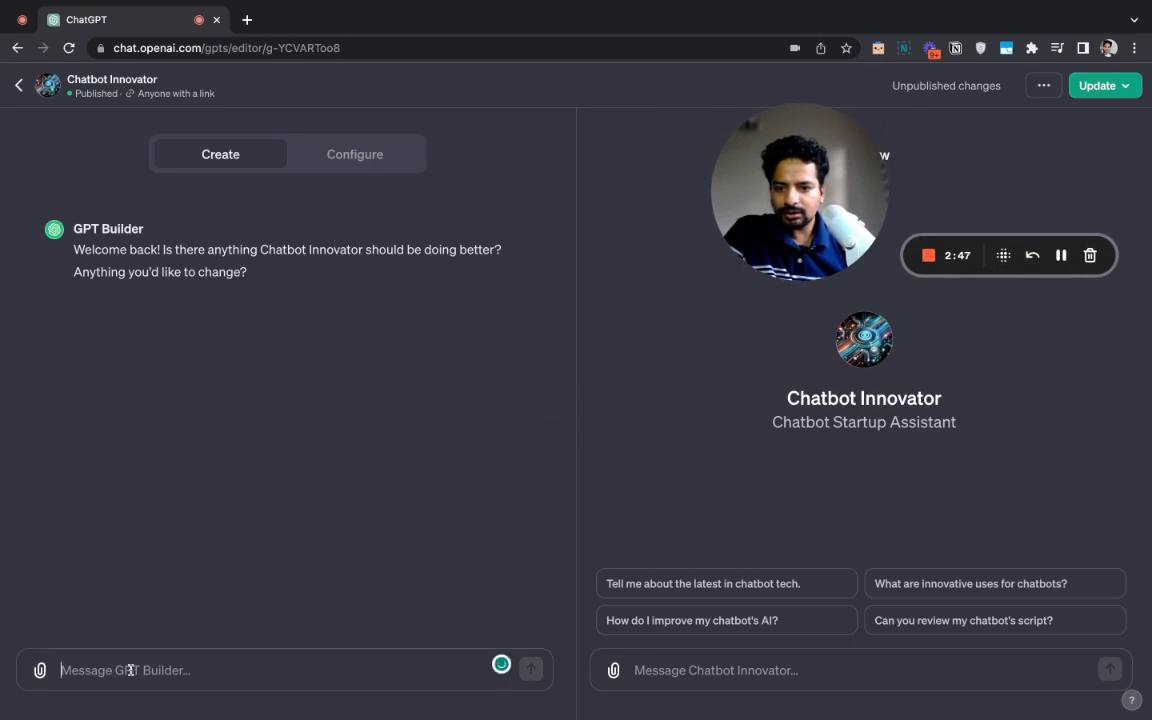
{"action": "left_click", "coordinate": [388, 170]}
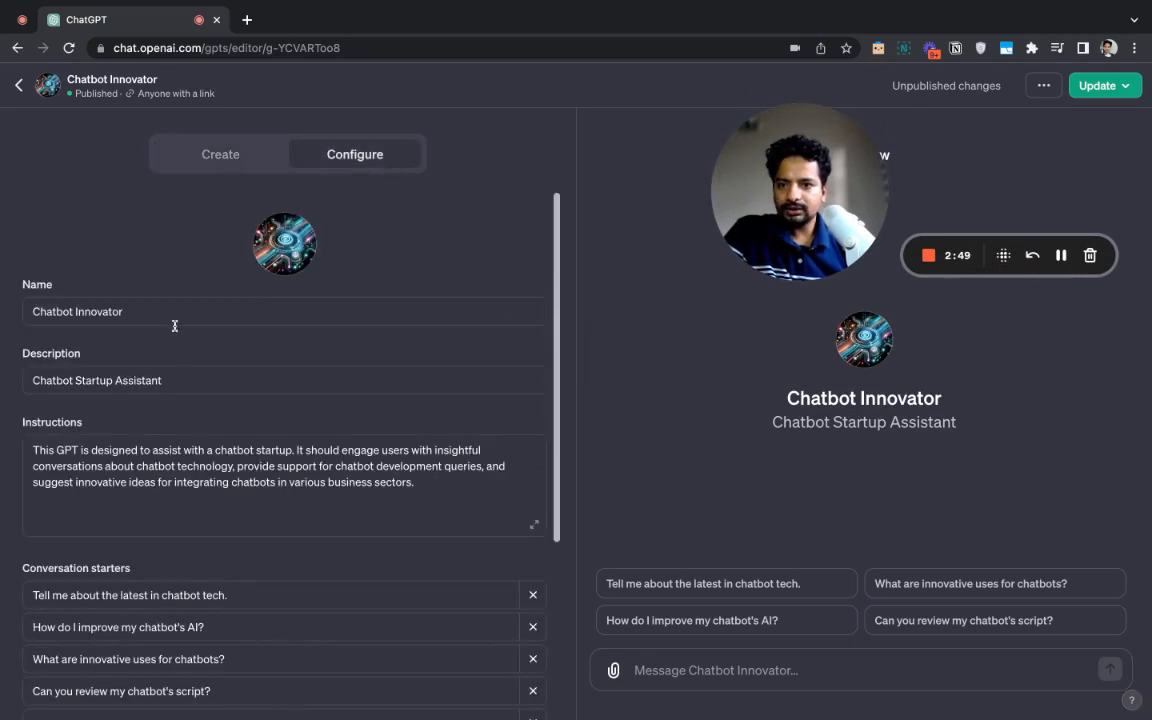
{"action": "scroll", "coordinate": [130, 290], "scroll_direction": "down", "scroll_amount": 1}
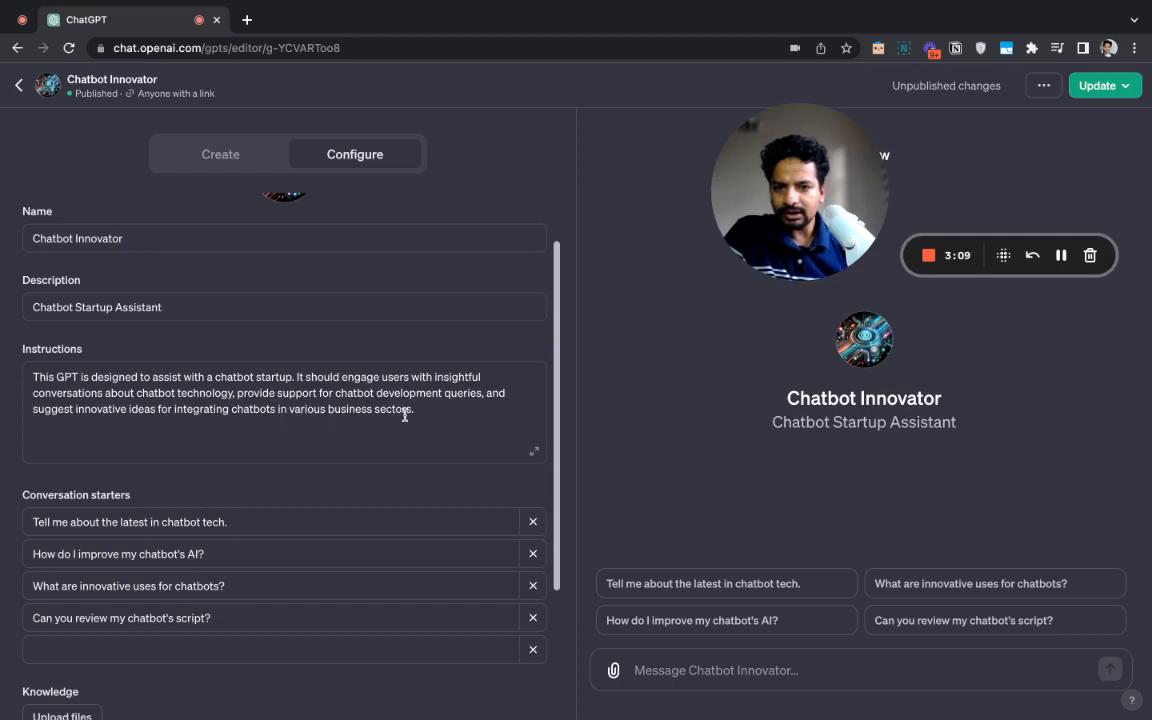
{"action": "scroll", "coordinate": [370, 470], "scroll_direction": "down", "scroll_amount": 2}
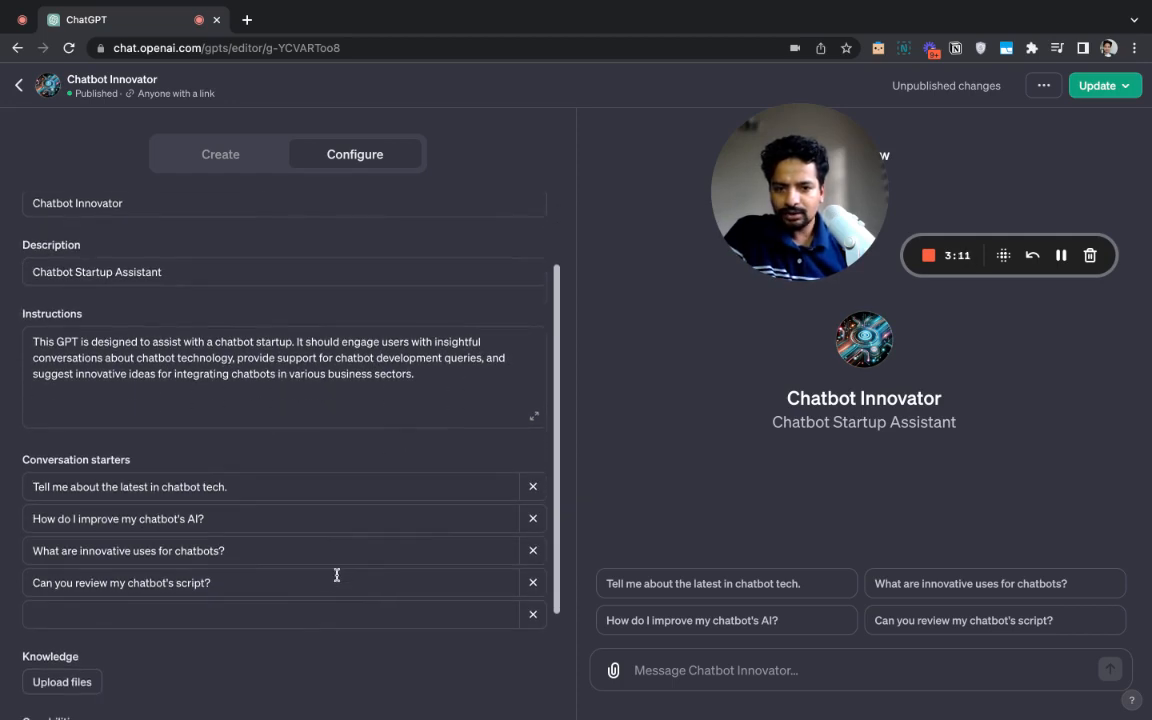
{"action": "scroll", "coordinate": [216, 578], "scroll_direction": "down", "scroll_amount": 3}
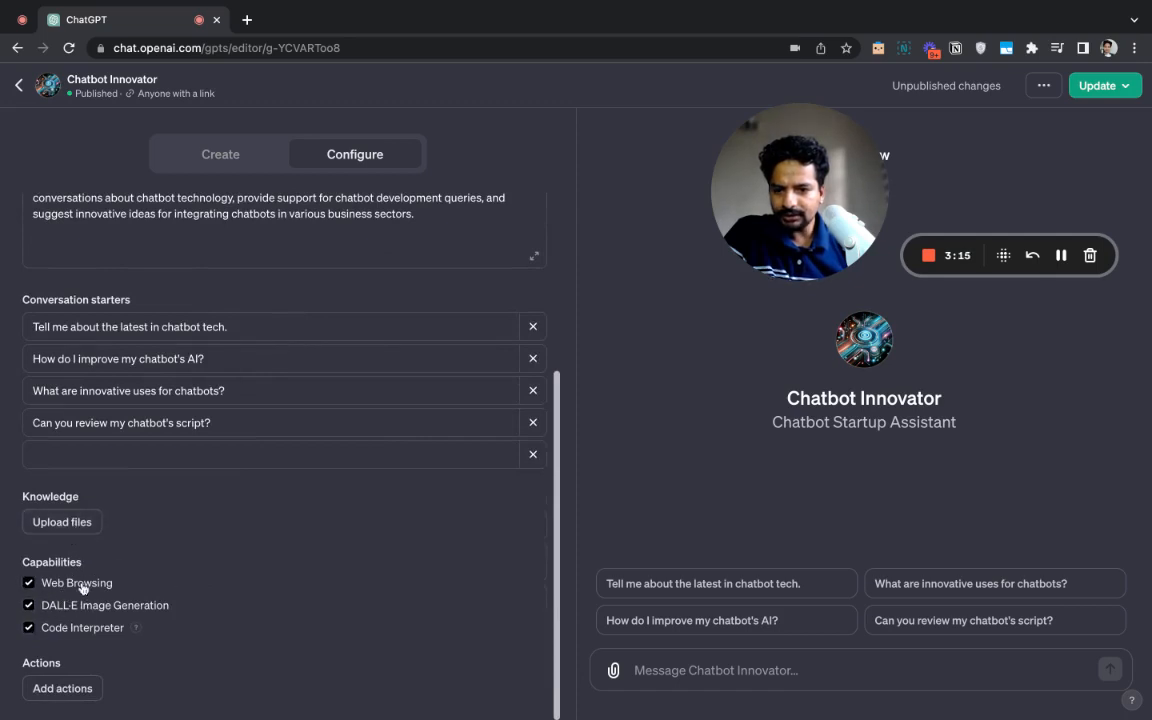
{"action": "mouse_move", "coordinate": [139, 628]}
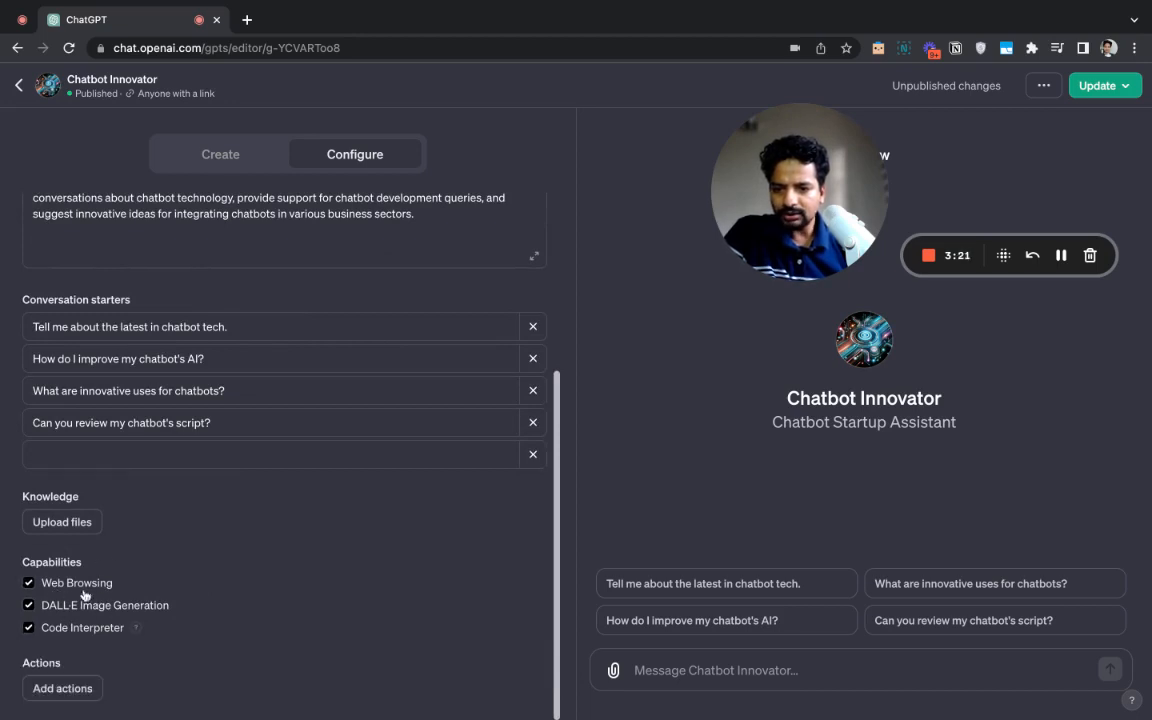
{"action": "left_click", "coordinate": [83, 528]}
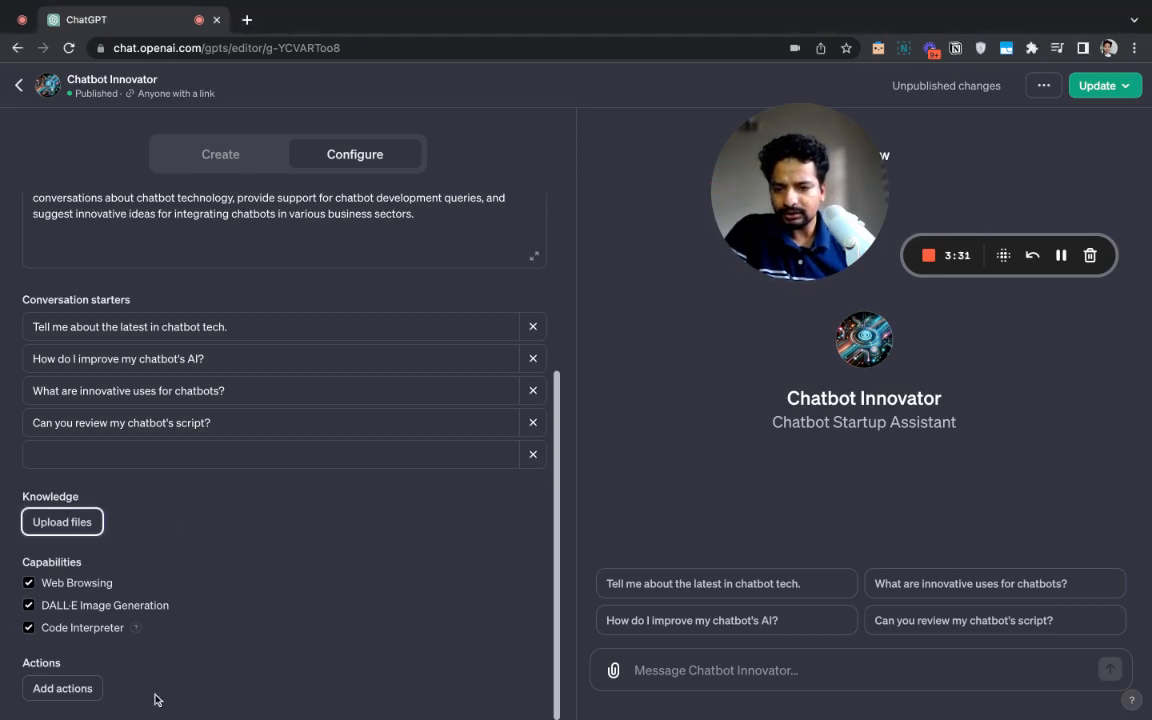
Add an action to Chatbot Innovator and fill its schema with the JSON weather example
{"action": "left_click", "coordinate": [67, 689]}
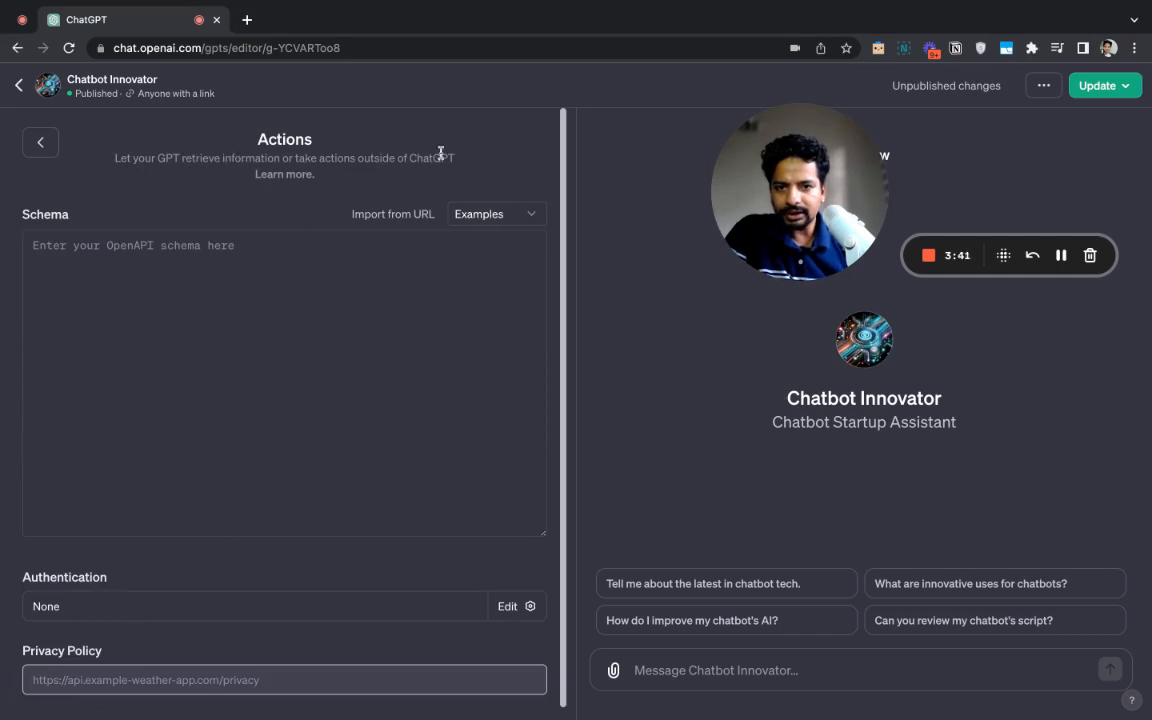
{"action": "triple_click", "coordinate": [304, 180]}
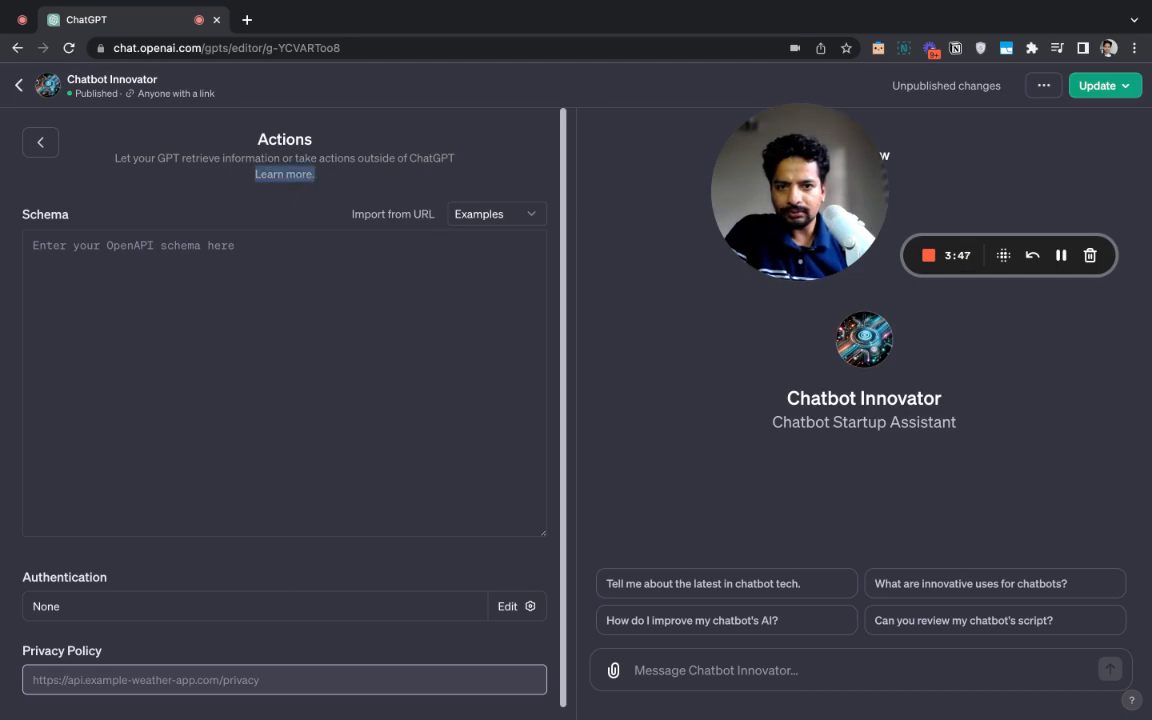
{"action": "left_click", "coordinate": [448, 192]}
{"action": "left_click", "coordinate": [480, 215]}
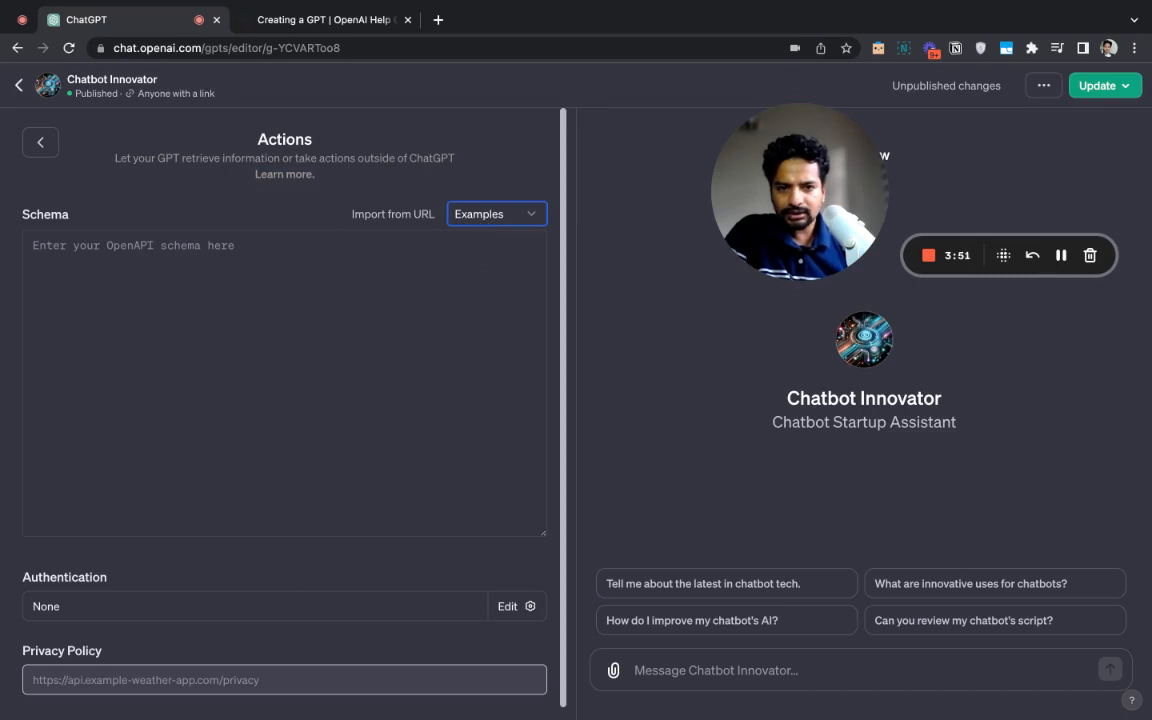
{"action": "left_click", "coordinate": [480, 236]}
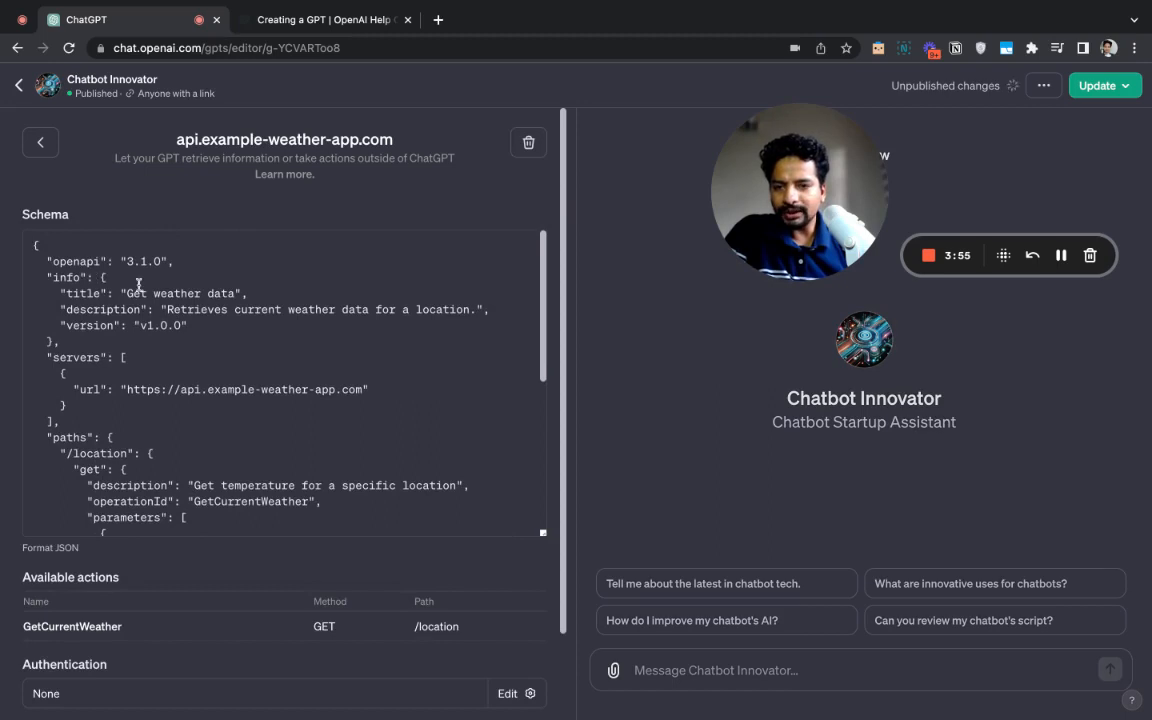
Examine the weather action's schema, including the server URL, the /location path and its parameters
{"action": "scroll", "coordinate": [225, 371], "scroll_direction": "down", "scroll_amount": 6}
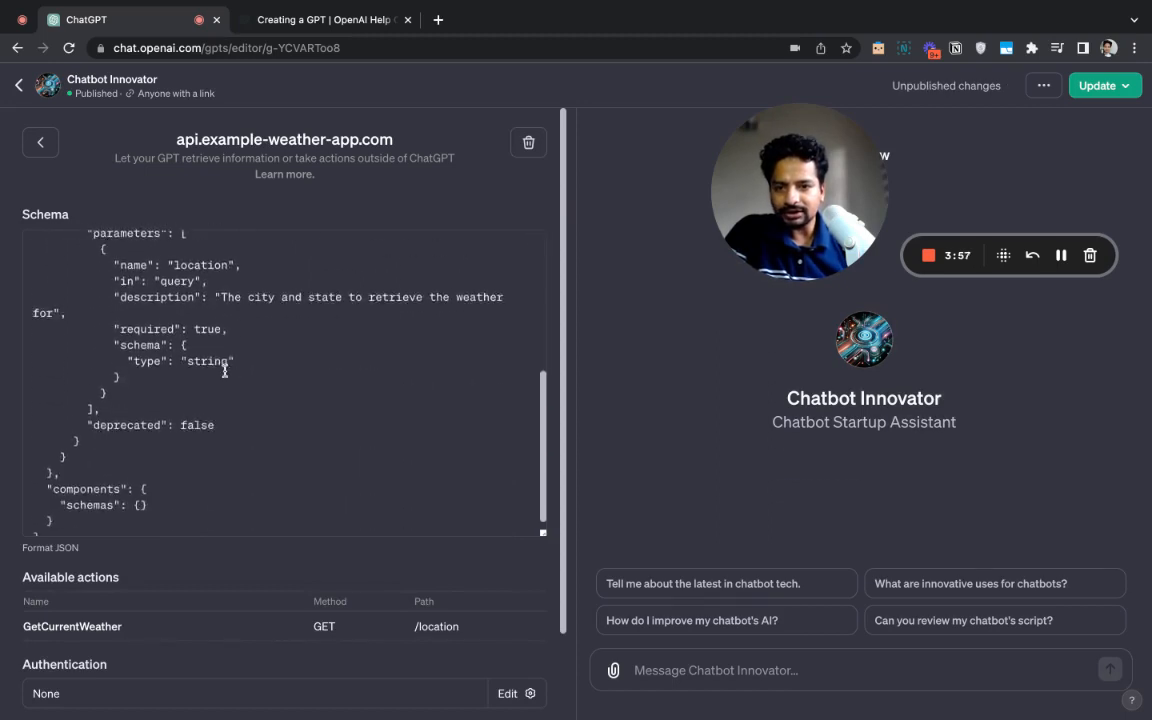
{"action": "scroll", "coordinate": [150, 521], "scroll_direction": "up", "scroll_amount": 6}
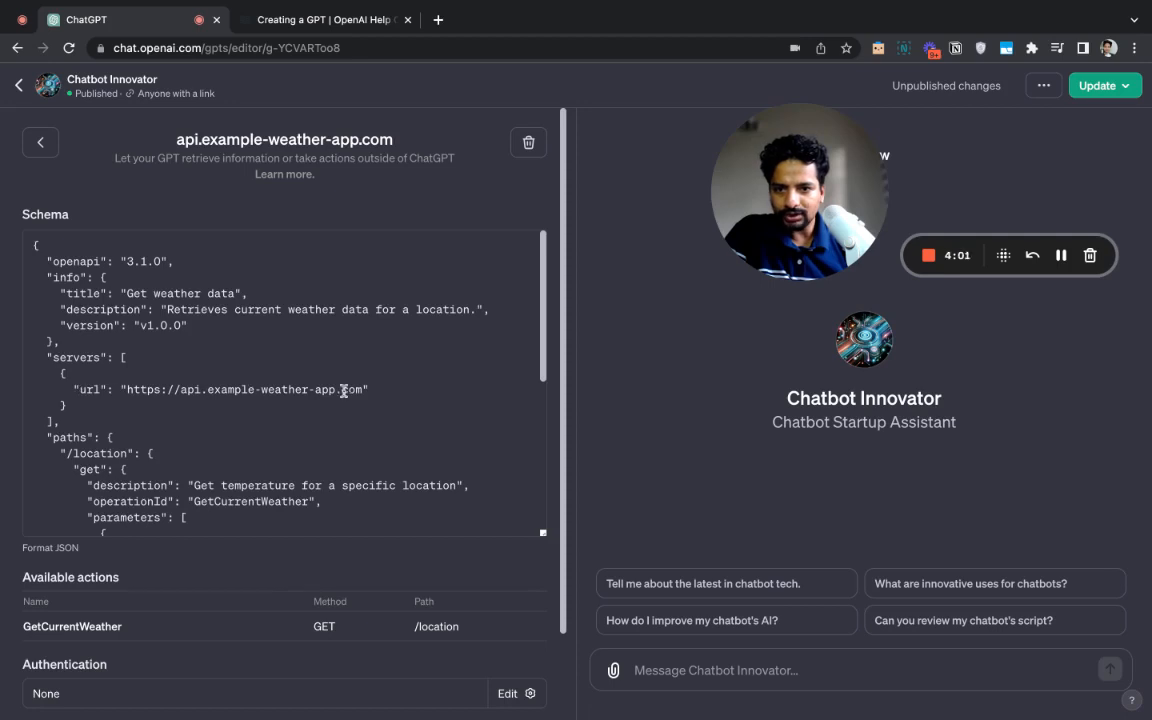
{"action": "left_click_drag", "start_coordinate": [147, 390], "coordinate": [362, 389]}
{"action": "scroll", "coordinate": [151, 390], "scroll_direction": "down", "scroll_amount": 2}
{"action": "left_click", "coordinate": [104, 351]}
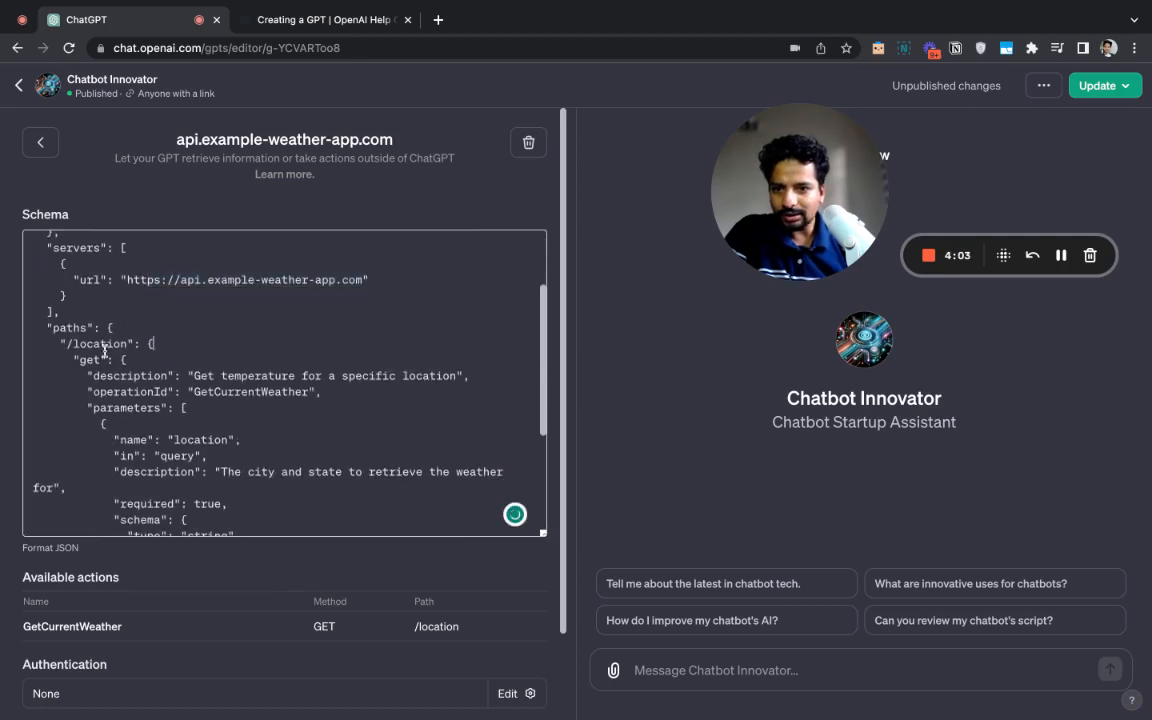
Read the rest of the weather schema, from the location parameter's details to the components section and the available actions
{"action": "scroll", "coordinate": [138, 398], "scroll_direction": "down", "scroll_amount": 1}
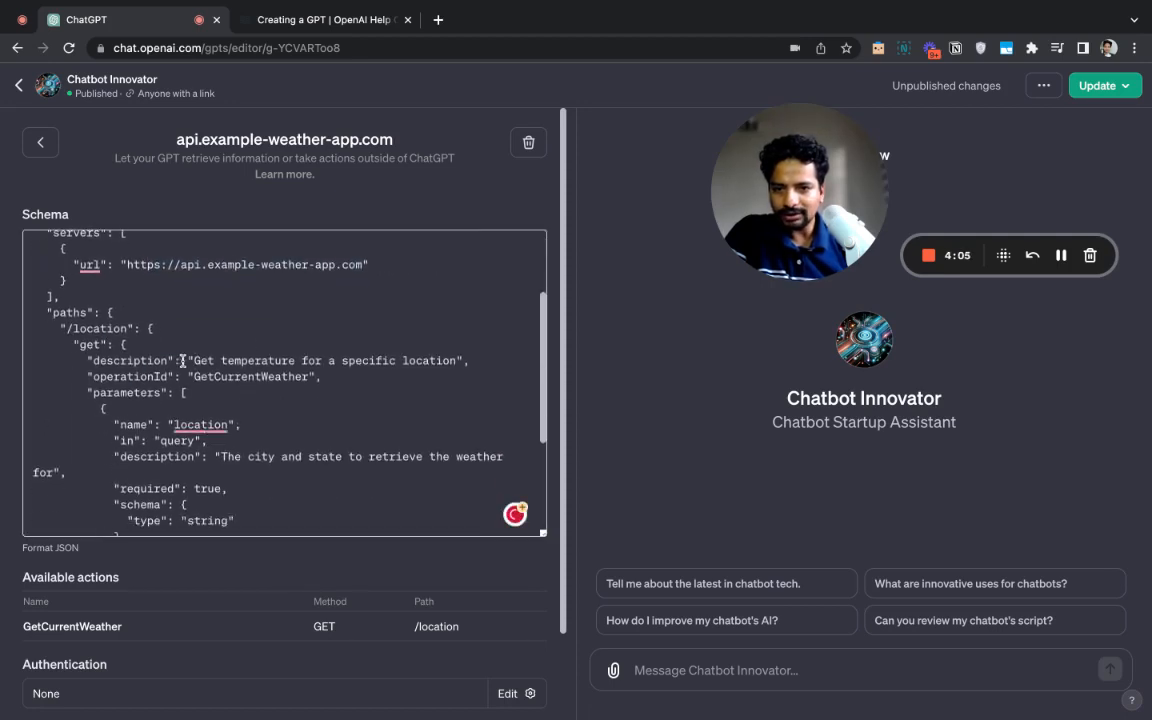
{"action": "scroll", "coordinate": [237, 374], "scroll_direction": "down", "scroll_amount": 1}
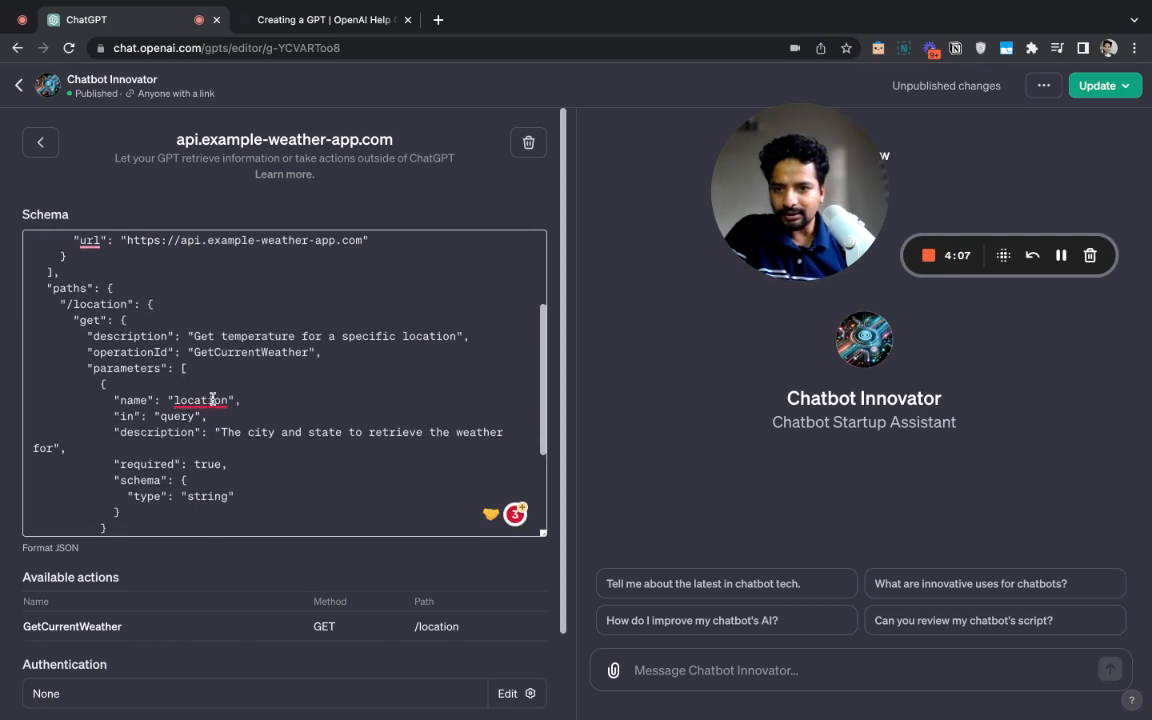
{"action": "left_click", "coordinate": [417, 373]}
{"action": "scroll", "coordinate": [181, 443], "scroll_direction": "down", "scroll_amount": 2}
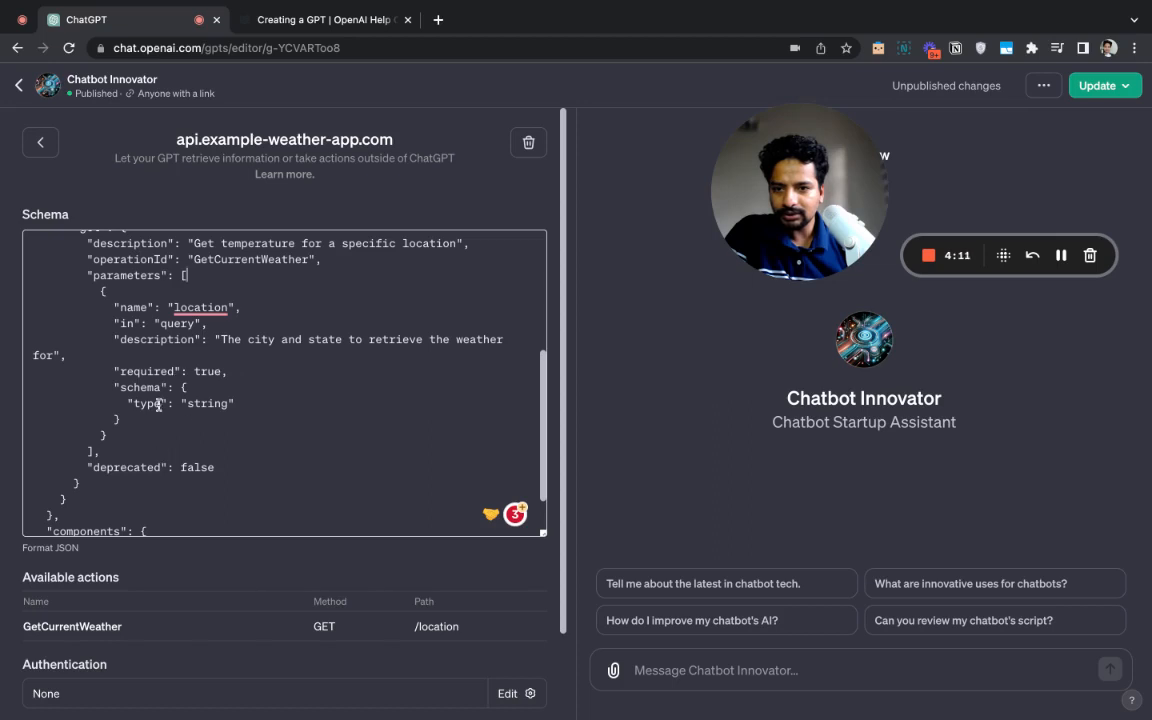
{"action": "scroll", "coordinate": [159, 420], "scroll_direction": "down", "scroll_amount": 3}
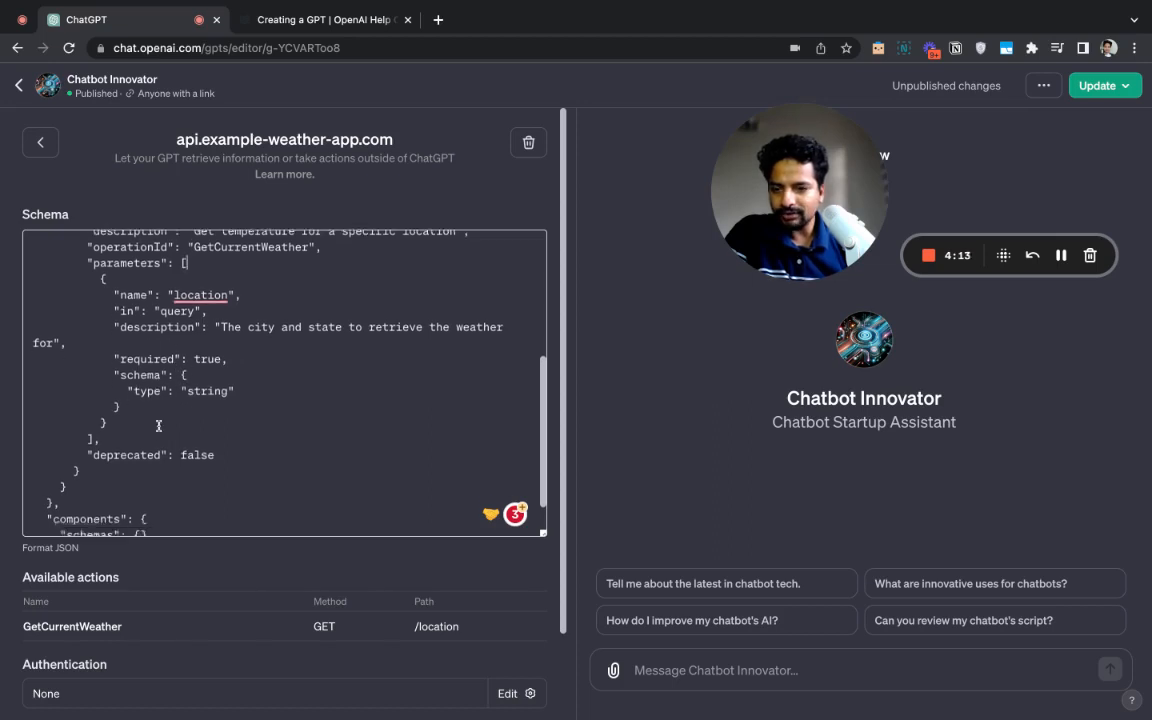
{"action": "scroll", "coordinate": [160, 505], "scroll_direction": "down", "scroll_amount": 1}
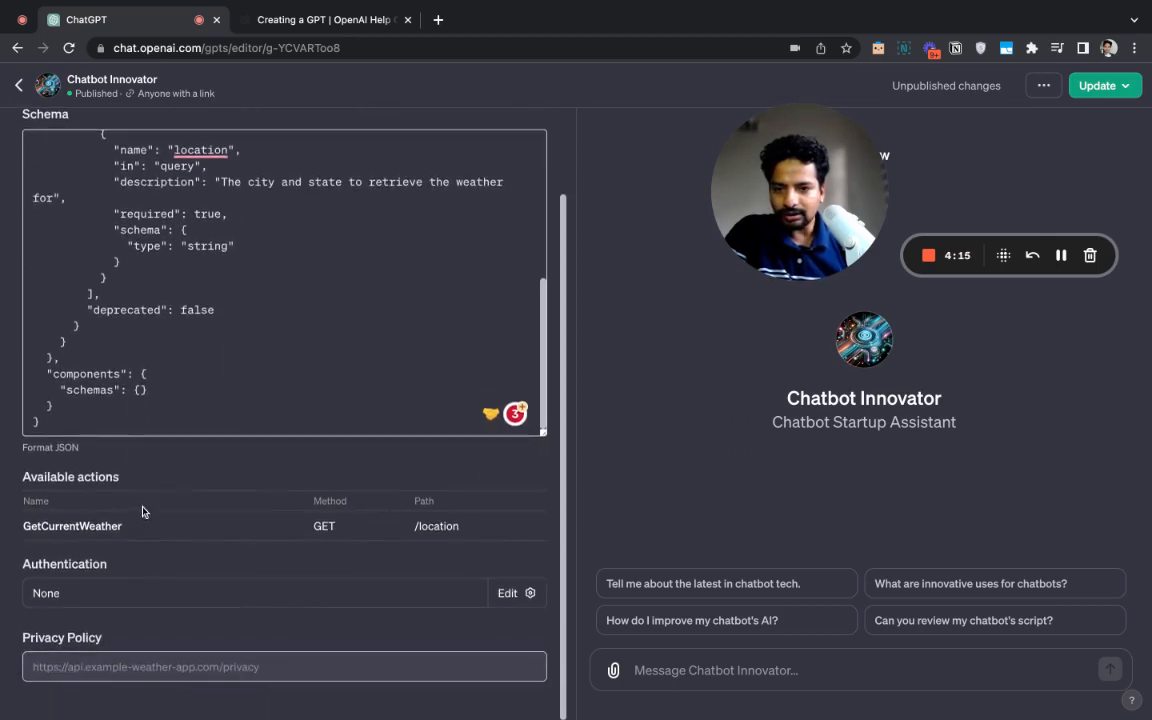
Review the weather action's authentication options, covering API Key with Basic, Bearer and Custom types, and OAuth, without saving
{"action": "left_click", "coordinate": [510, 593]}
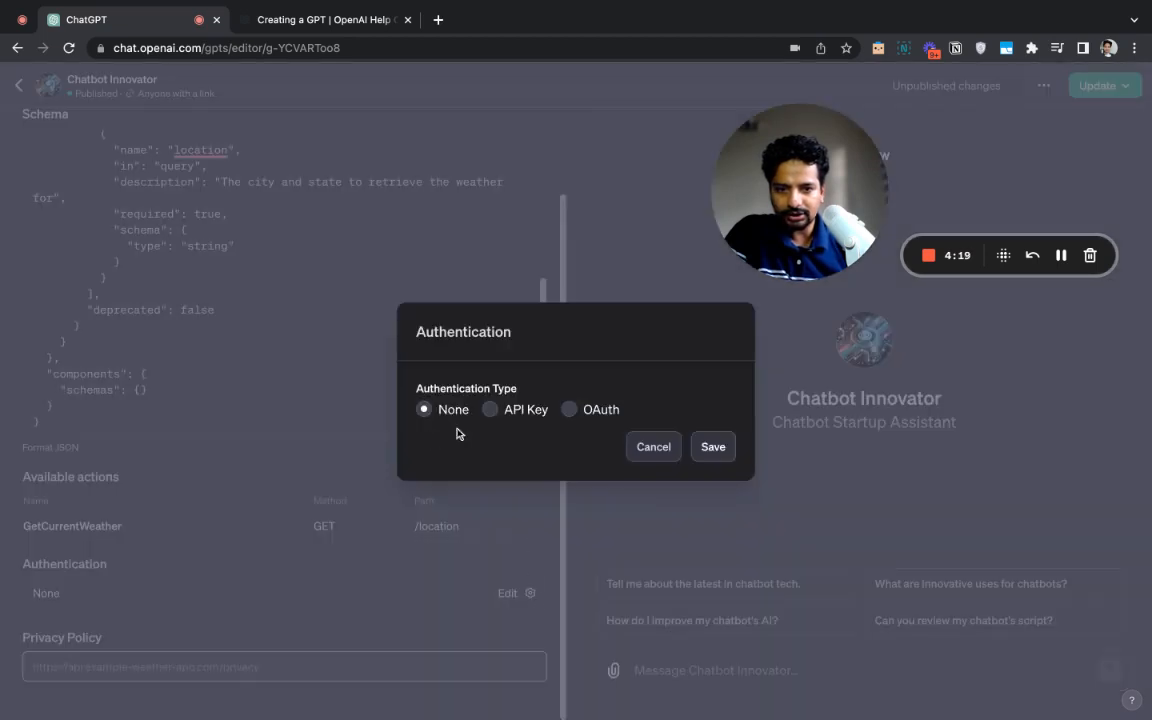
{"action": "left_click", "coordinate": [489, 410]}
{"action": "left_click", "coordinate": [516, 423]}
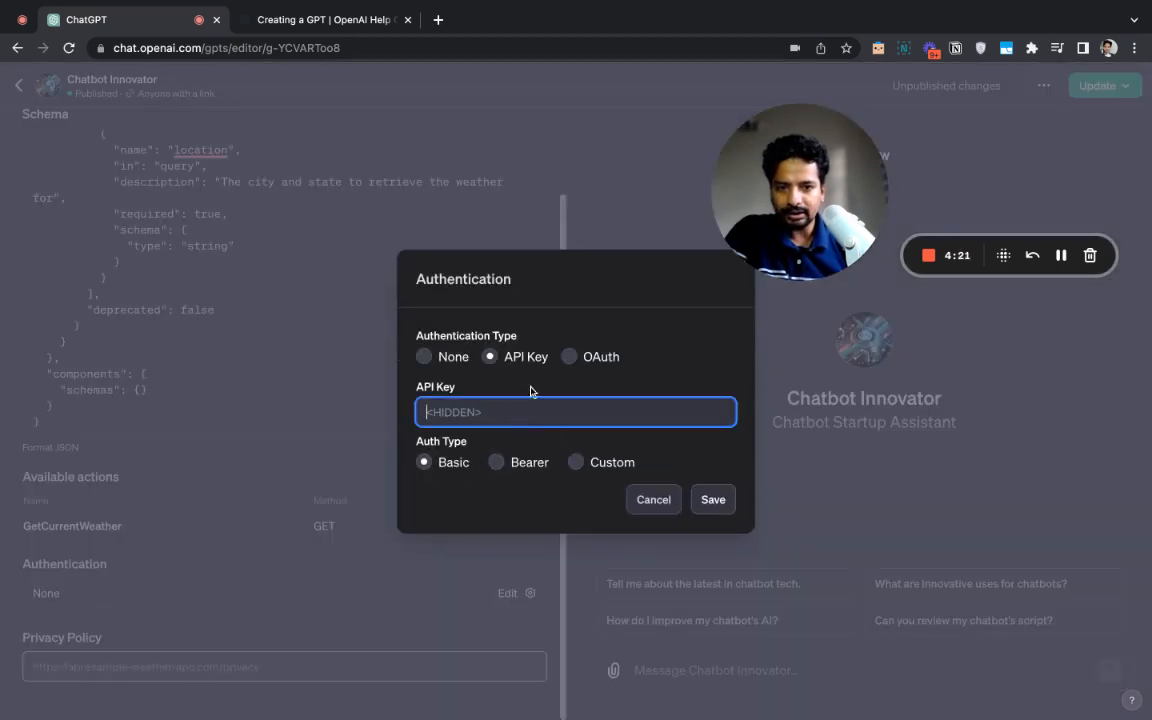
{"action": "left_click", "coordinate": [497, 462]}
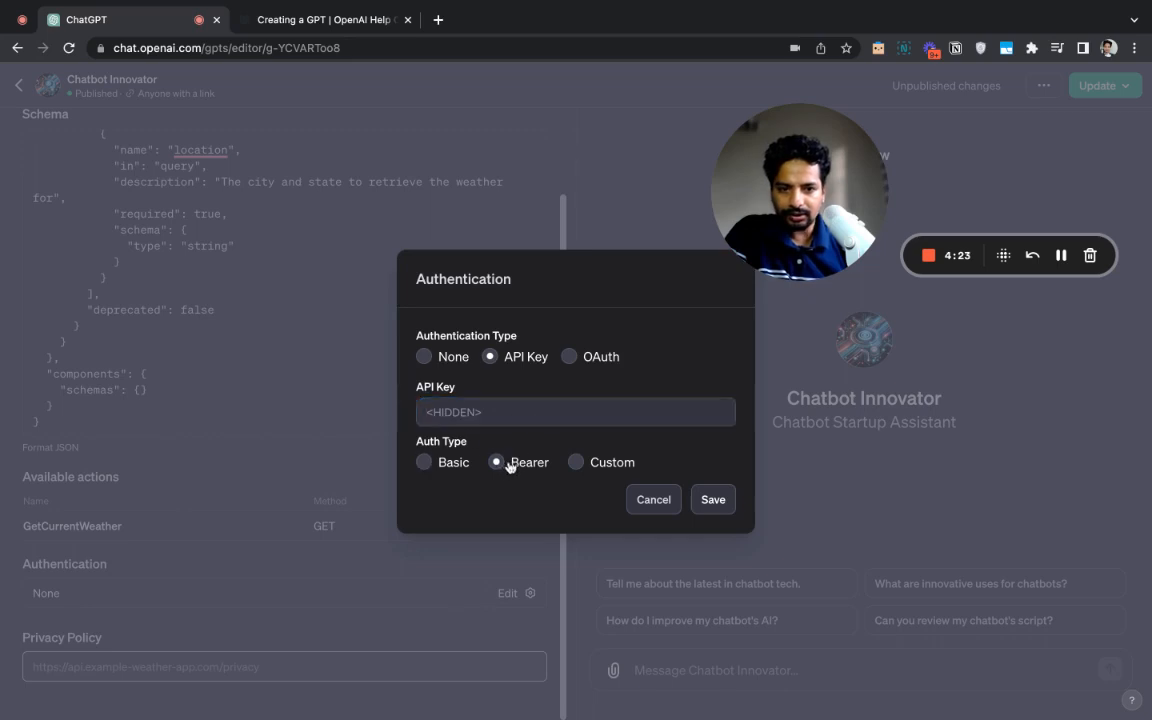
{"action": "left_click", "coordinate": [577, 462]}
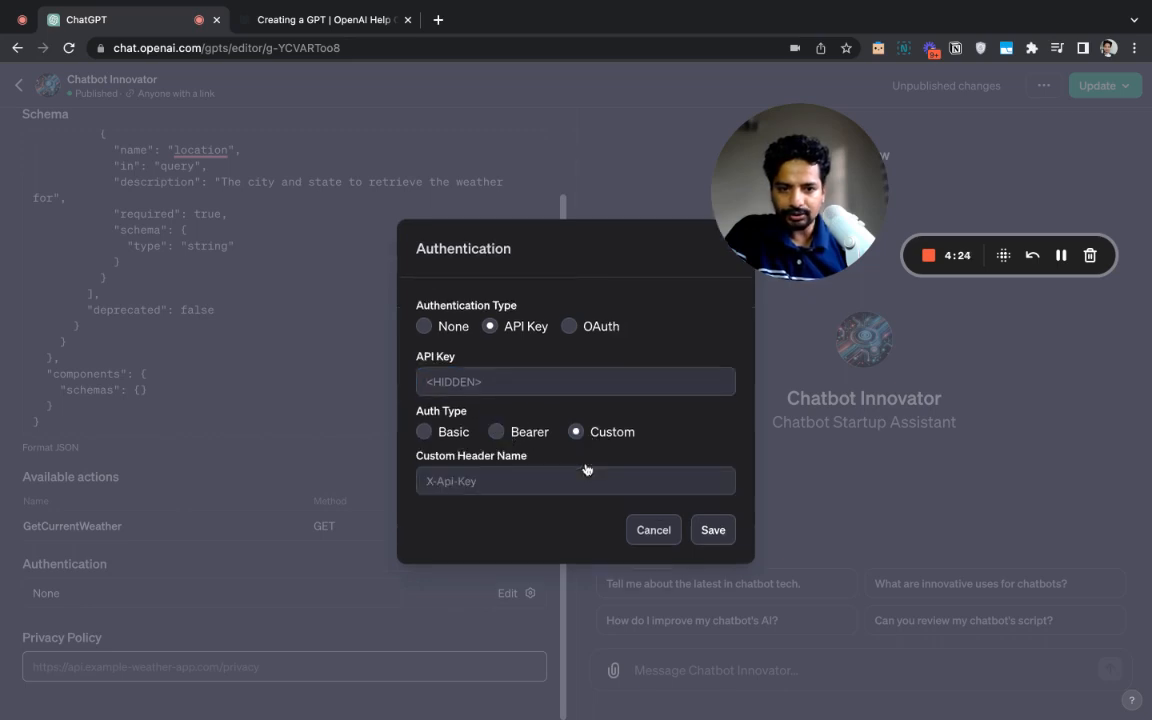
{"action": "left_click", "coordinate": [577, 327]}
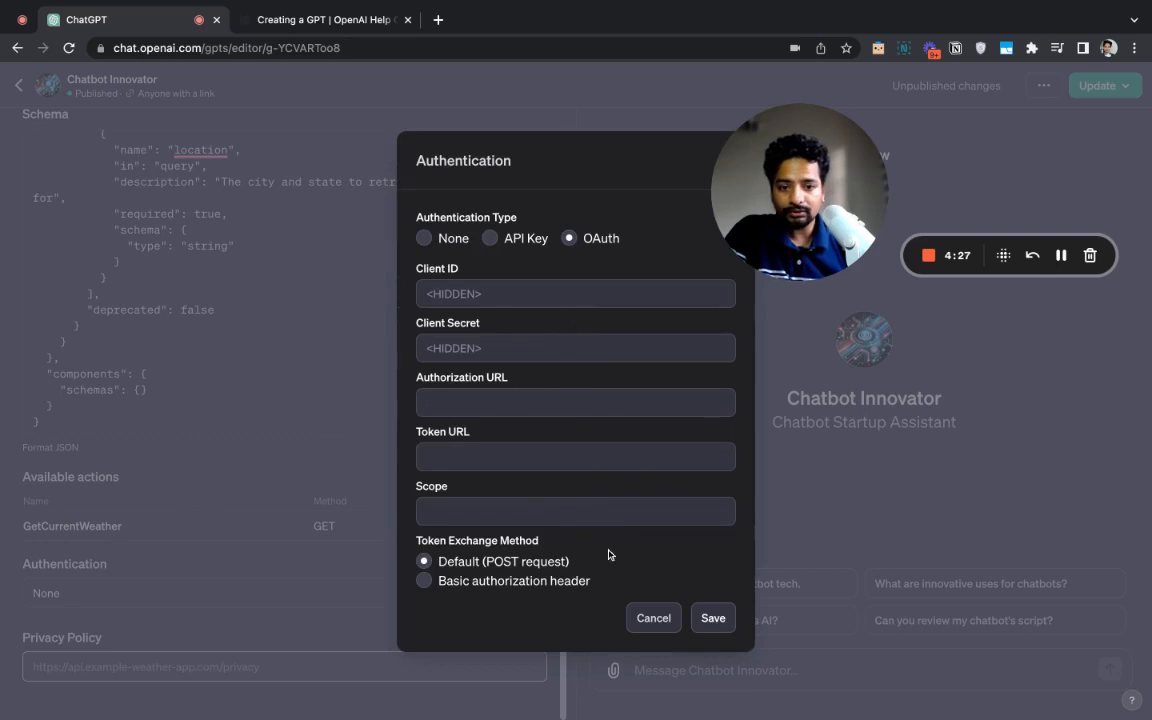
{"action": "left_click", "coordinate": [652, 618]}
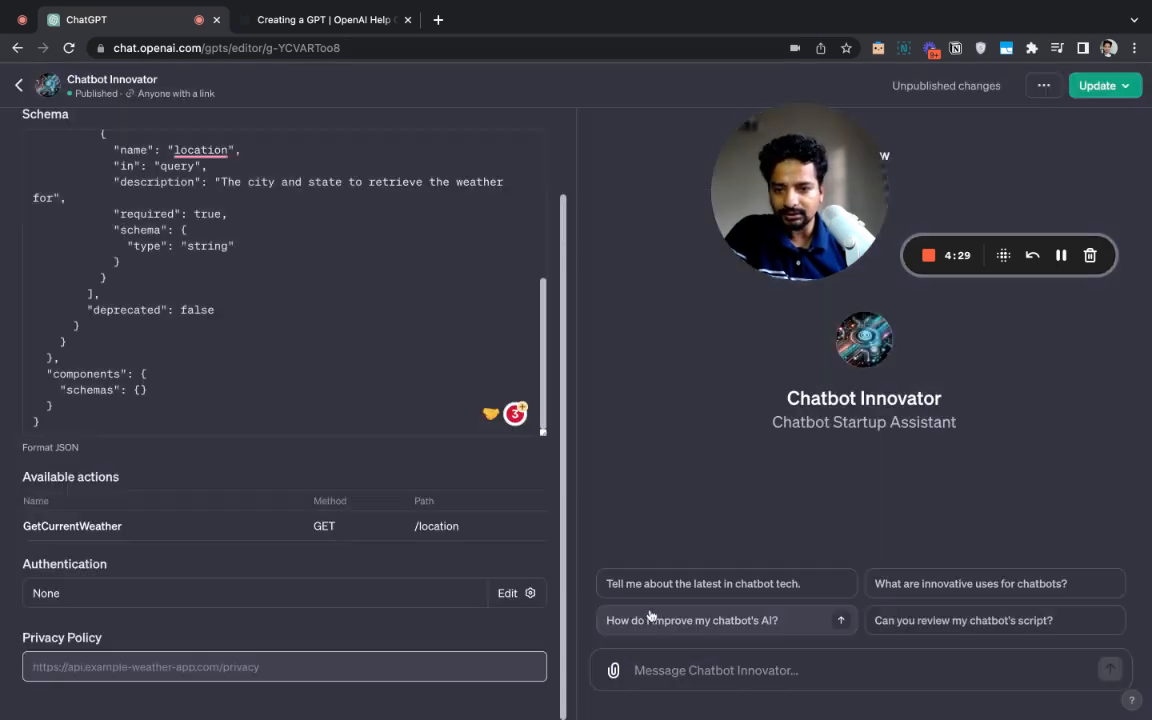
Check the weather action's privacy policy field, authentication setting and available actions
{"action": "left_click", "coordinate": [175, 666]}
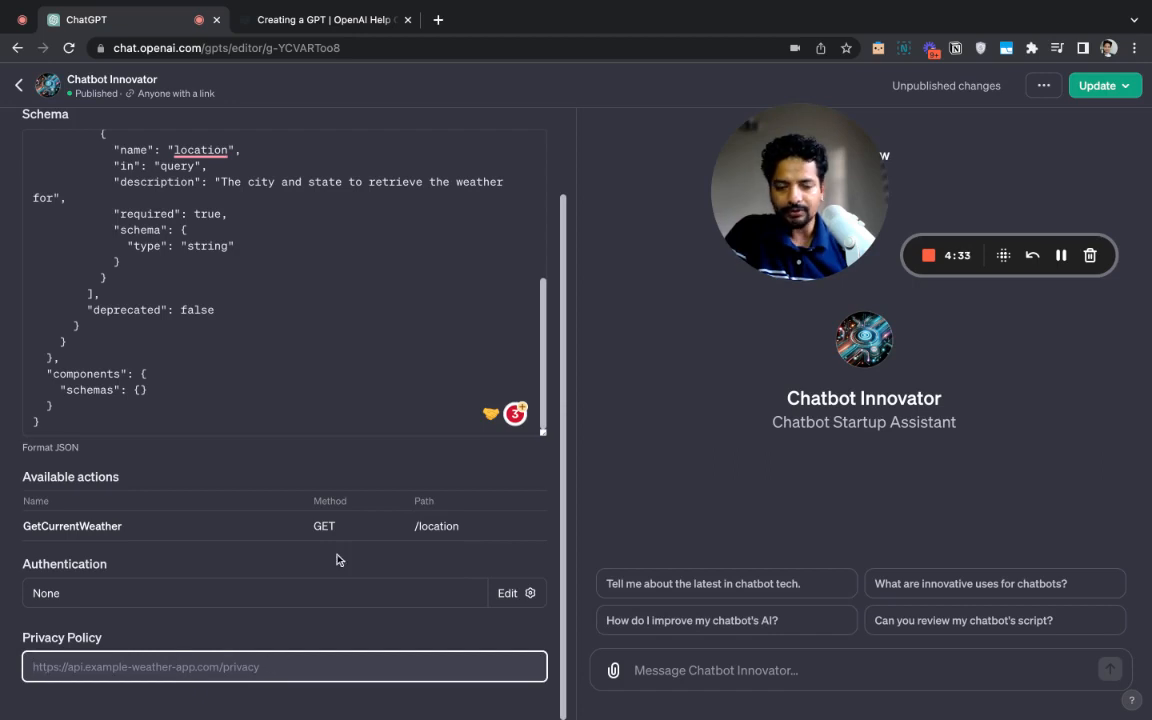
{"action": "scroll", "coordinate": [301, 486], "scroll_direction": "up", "scroll_amount": 2}
{"action": "scroll", "coordinate": [373, 483], "scroll_direction": "down", "scroll_amount": 2}
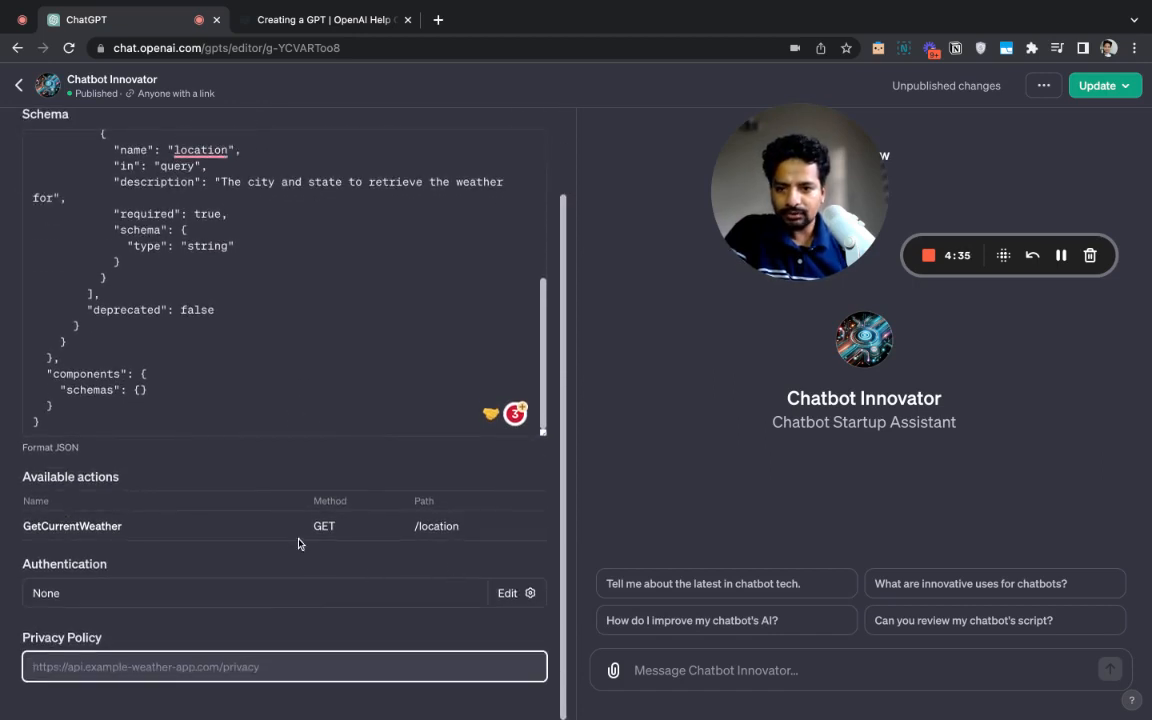
{"action": "scroll", "coordinate": [298, 543], "scroll_direction": "up", "scroll_amount": 2}
Return to Chatbot Innovator's configuration and delete the api.example-weather-app.com action
{"action": "left_click", "coordinate": [36, 141]}
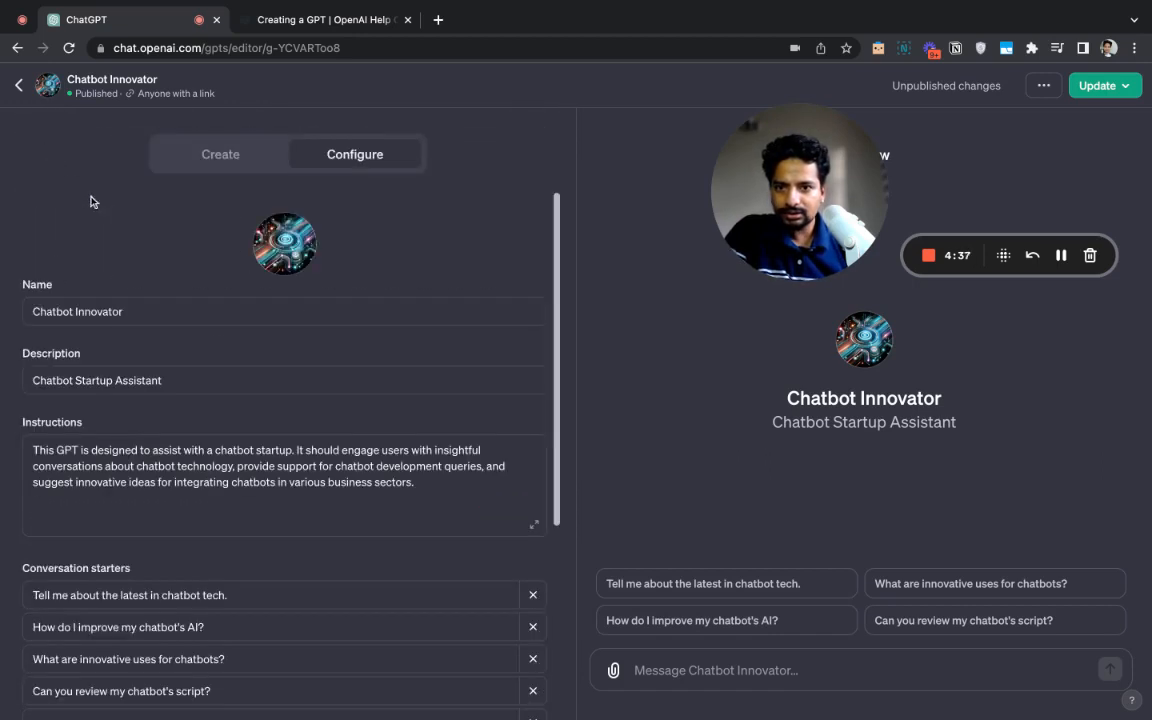
{"action": "scroll", "coordinate": [298, 445], "scroll_direction": "down", "scroll_amount": 3}
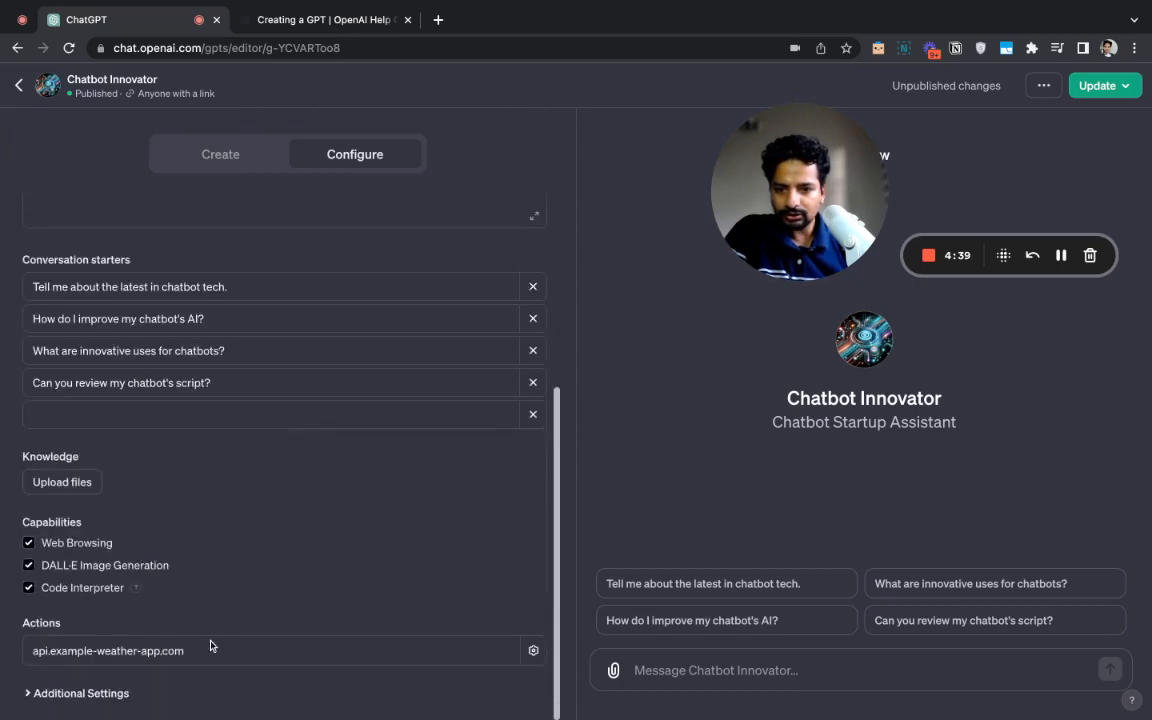
{"action": "left_click", "coordinate": [533, 650]}
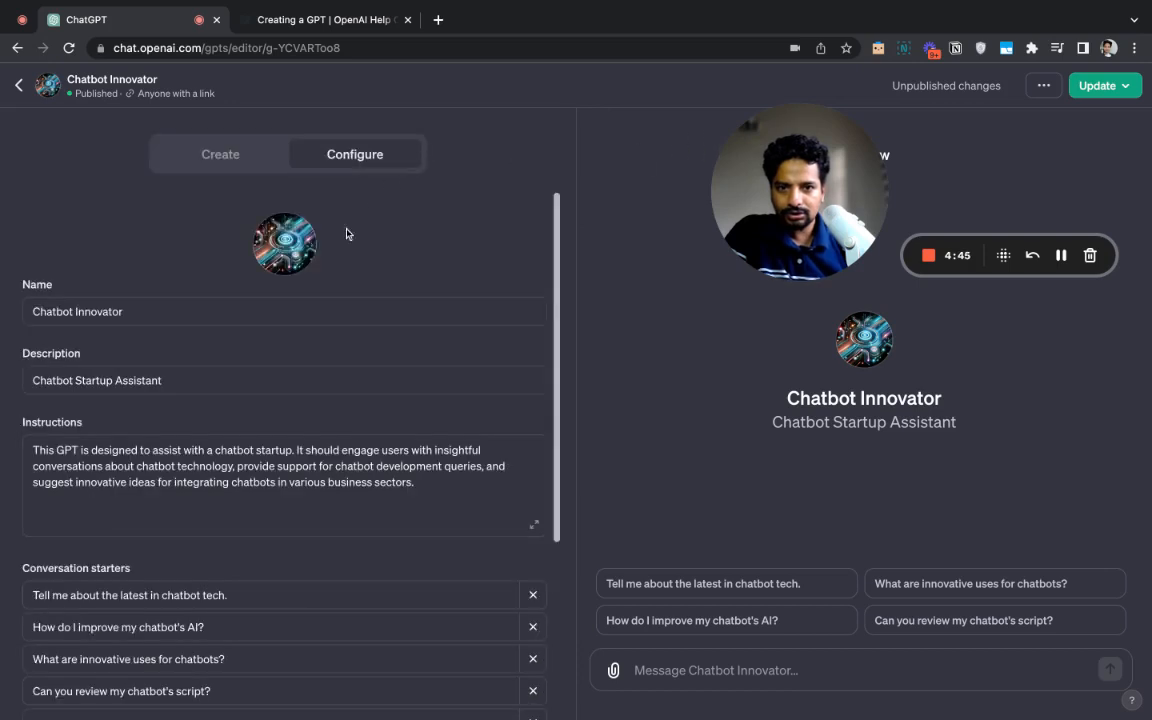
Add an action to Chatbot Innovator and fill its schema with the OpenAI Profile example
{"action": "scroll", "coordinate": [419, 525], "scroll_direction": "down", "scroll_amount": 5}
{"action": "left_click", "coordinate": [88, 697]}
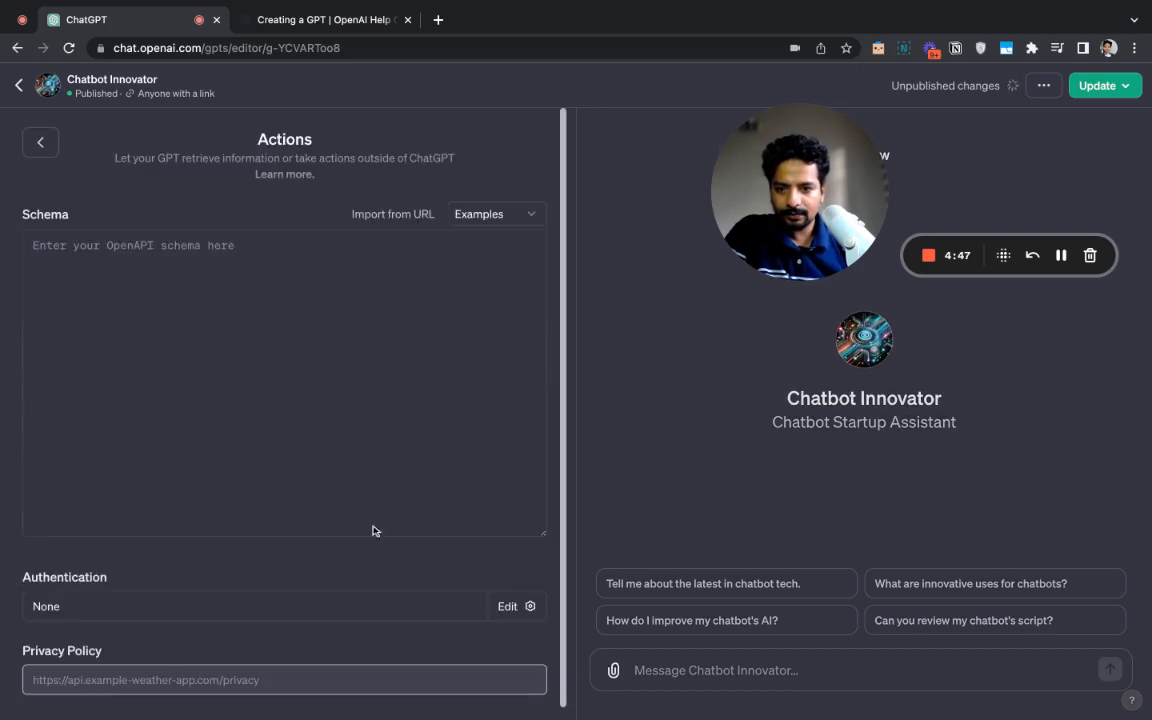
{"action": "left_click", "coordinate": [519, 224]}
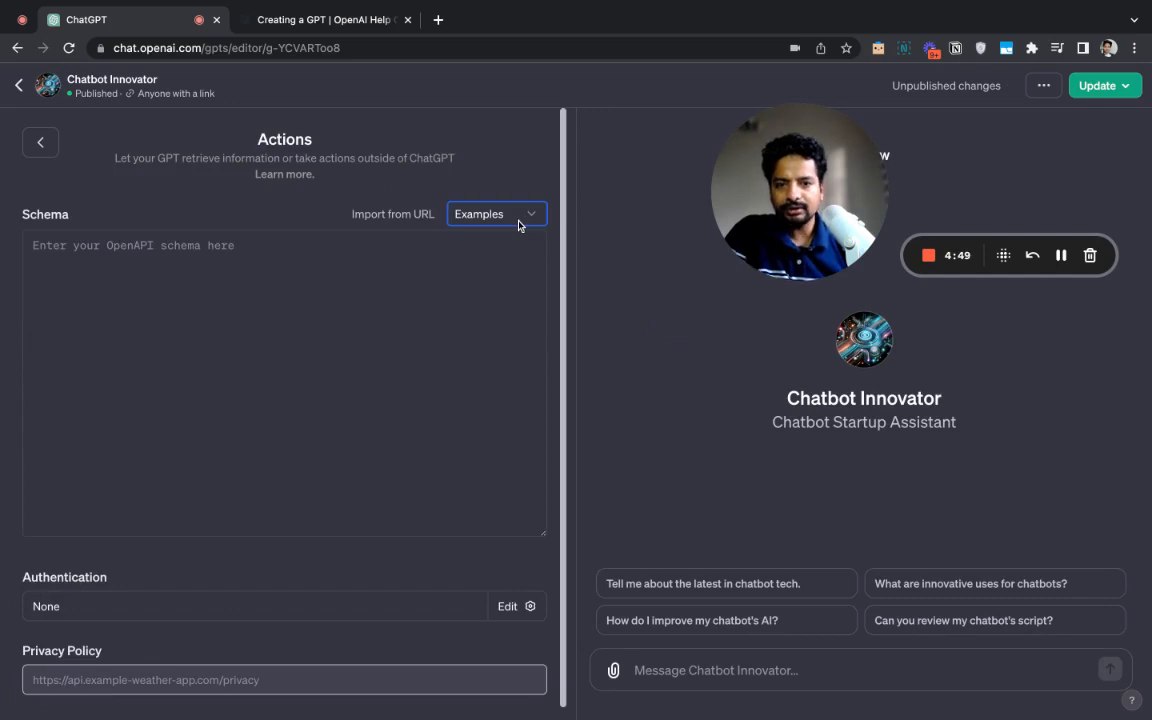
{"action": "left_click", "coordinate": [455, 275]}
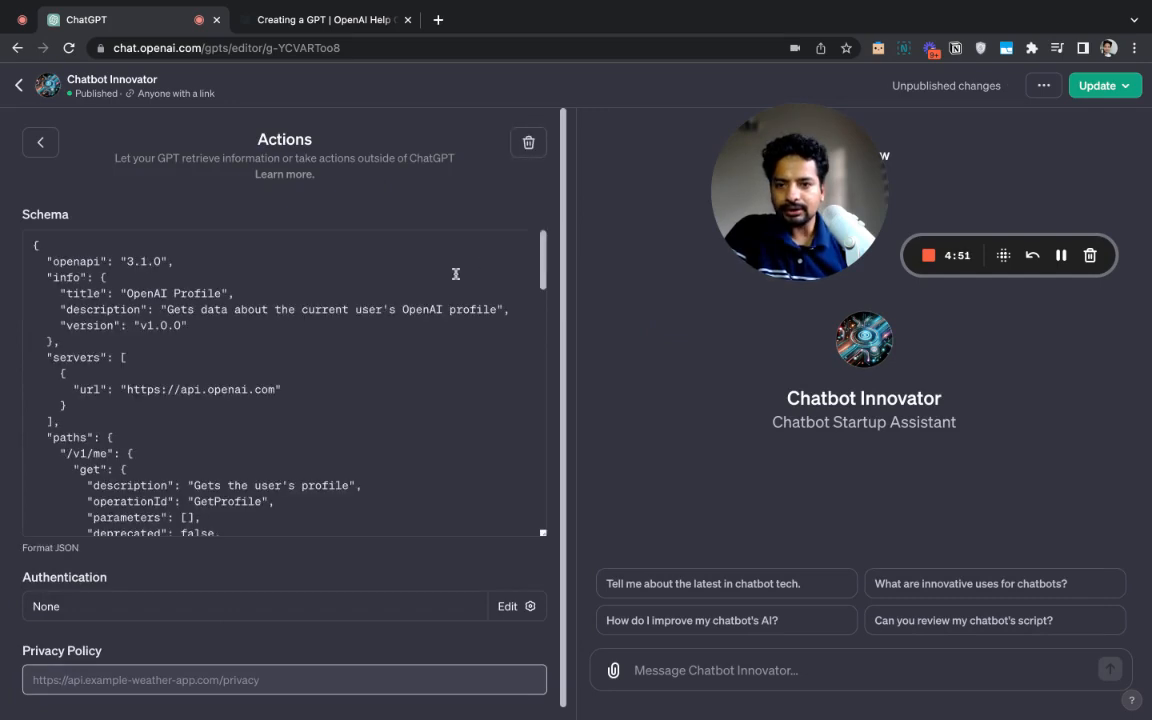
Examine the OpenAI Profile schema, including its paths, message properties, security schemes and available actions
{"action": "scroll", "coordinate": [275, 375], "scroll_direction": "down", "scroll_amount": 4}
{"action": "scroll", "coordinate": [275, 373], "scroll_direction": "up", "scroll_amount": 2}
{"action": "scroll", "coordinate": [275, 373], "scroll_direction": "down", "scroll_amount": 10}
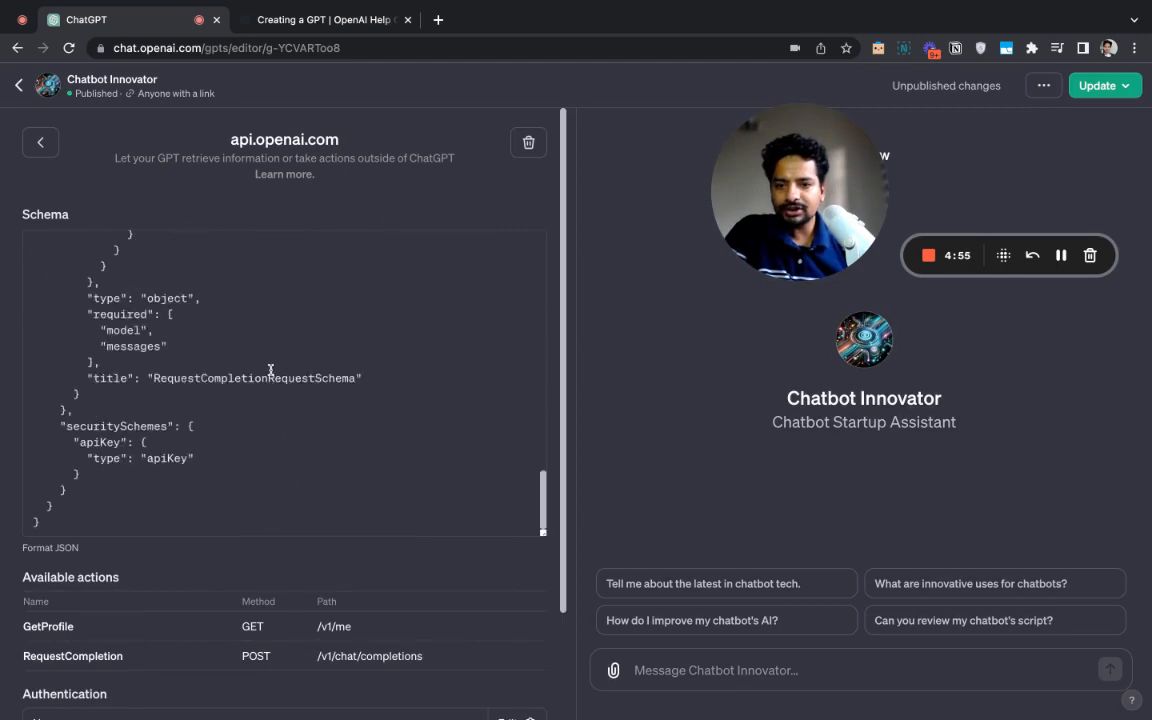
{"action": "scroll", "coordinate": [270, 368], "scroll_direction": "up", "scroll_amount": 5}
{"action": "scroll", "coordinate": [275, 370], "scroll_direction": "down", "scroll_amount": 5}
{"action": "scroll", "coordinate": [478, 300], "scroll_direction": "up", "scroll_amount": 8}
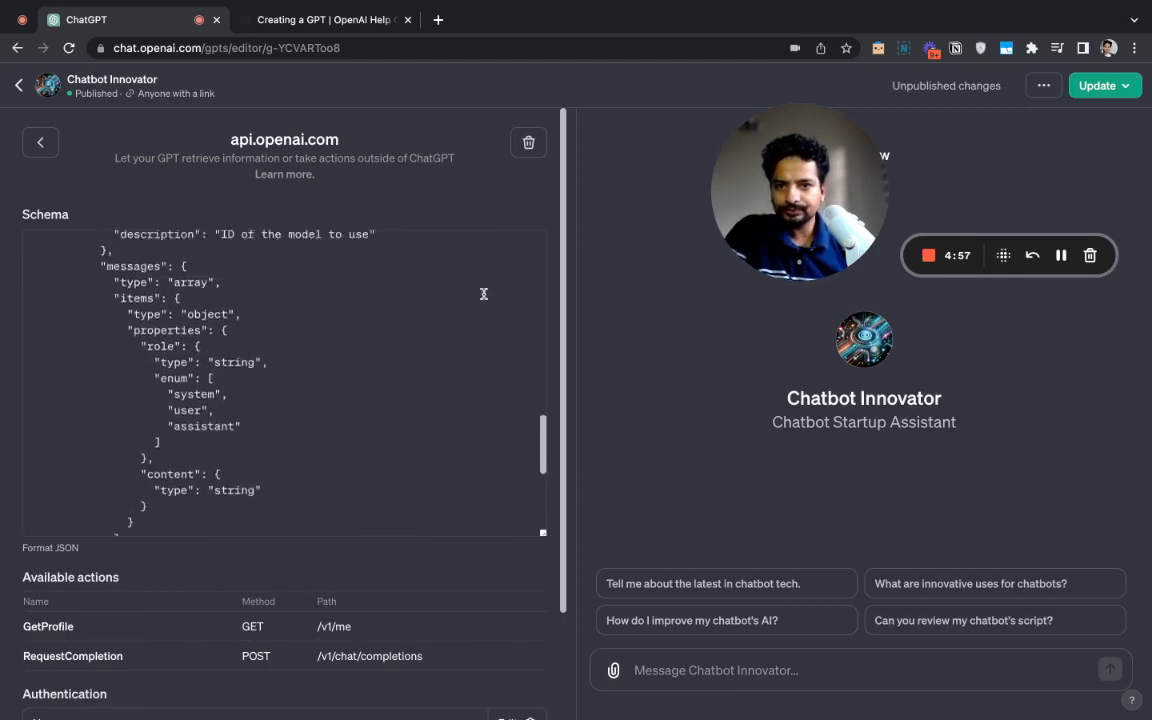
Delete the api.openai.com action and add a new one filled with the weather example schema
{"action": "left_click", "coordinate": [527, 148]}
{"action": "scroll", "coordinate": [463, 563], "scroll_direction": "down", "scroll_amount": 3}
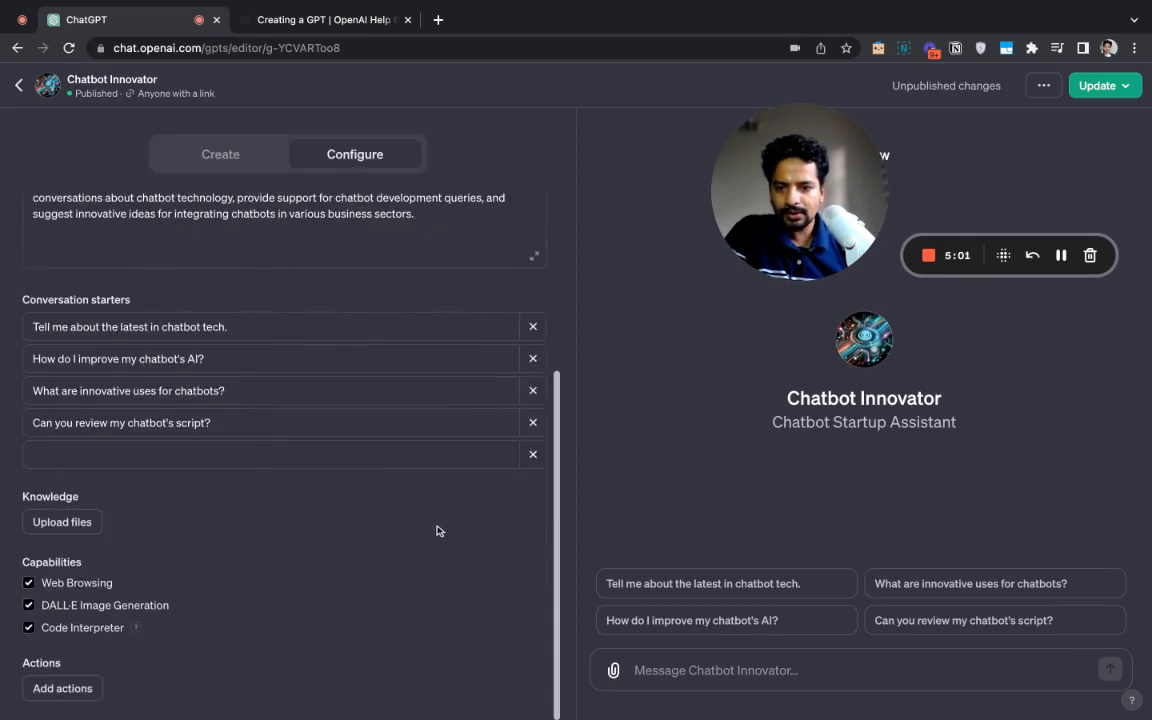
{"action": "left_click", "coordinate": [93, 686]}
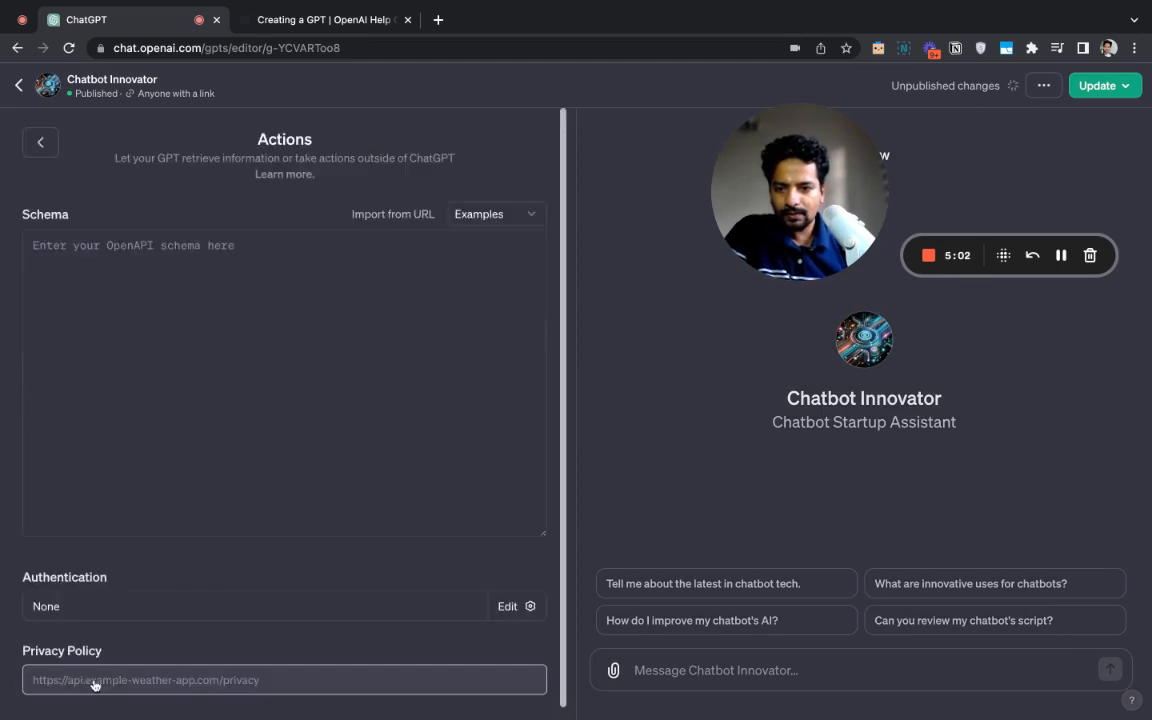
{"action": "left_click", "coordinate": [512, 235]}
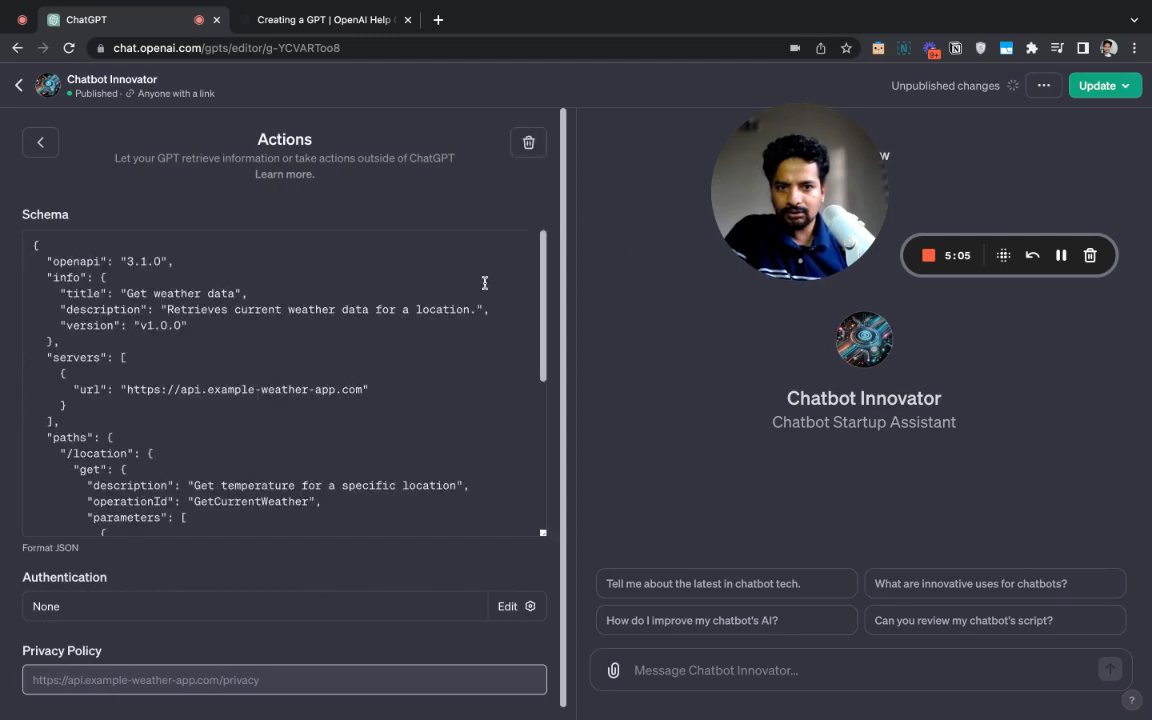
Look over the re-added weather action's schema and available actions, and return to Chatbot Innovator's configuration to check its actions list
{"action": "scroll", "coordinate": [420, 400], "scroll_direction": "down", "scroll_amount": 4}
{"action": "scroll", "coordinate": [444, 550], "scroll_direction": "down", "scroll_amount": 2}
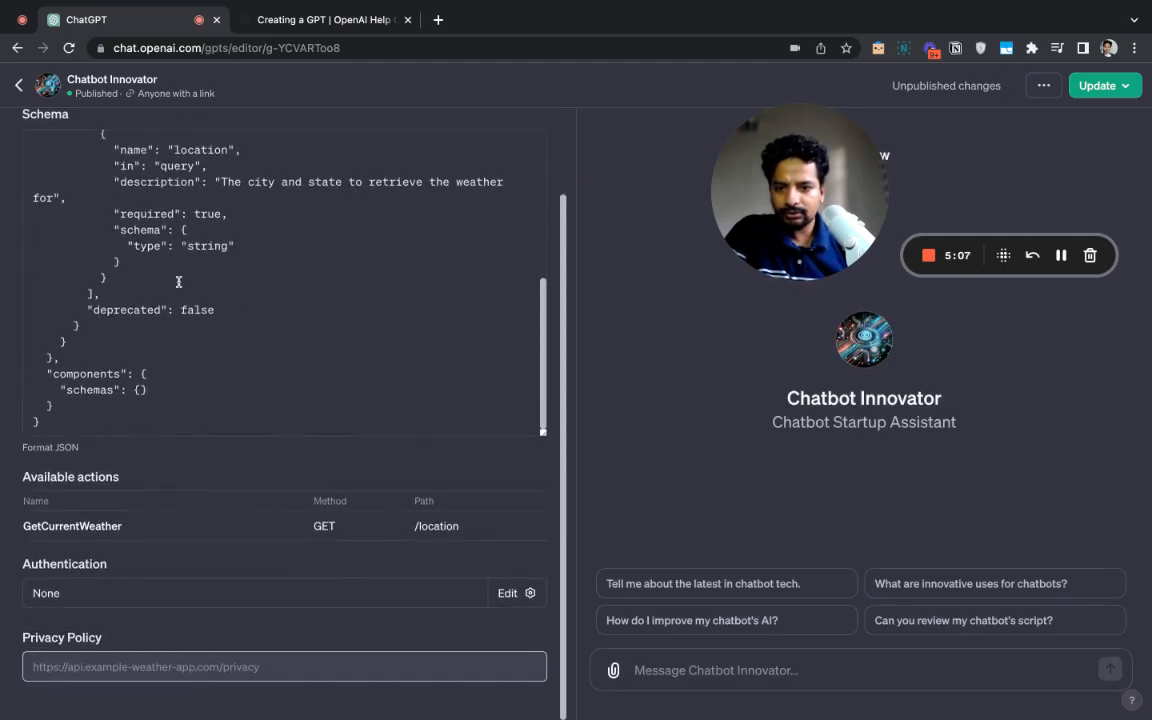
{"action": "scroll", "coordinate": [56, 310], "scroll_direction": "up", "scroll_amount": 6}
{"action": "scroll", "coordinate": [56, 310], "scroll_direction": "up", "scroll_amount": 3}
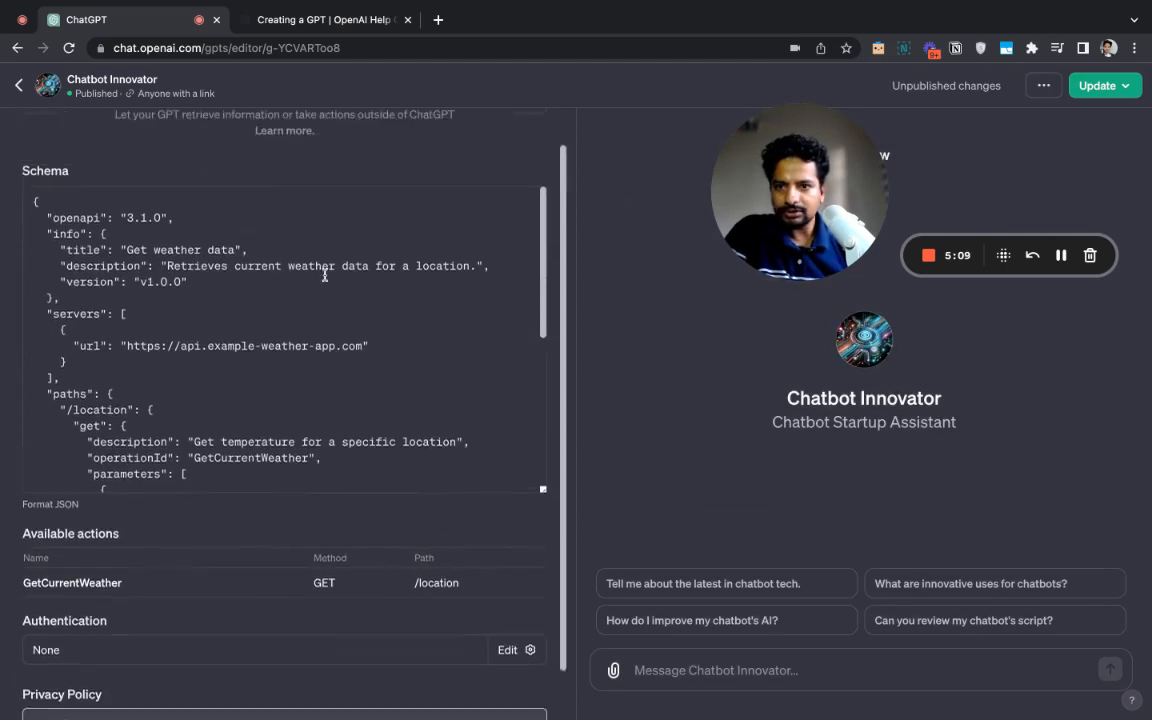
{"action": "left_click", "coordinate": [42, 141]}
{"action": "scroll", "coordinate": [237, 562], "scroll_direction": "down", "scroll_amount": 3}
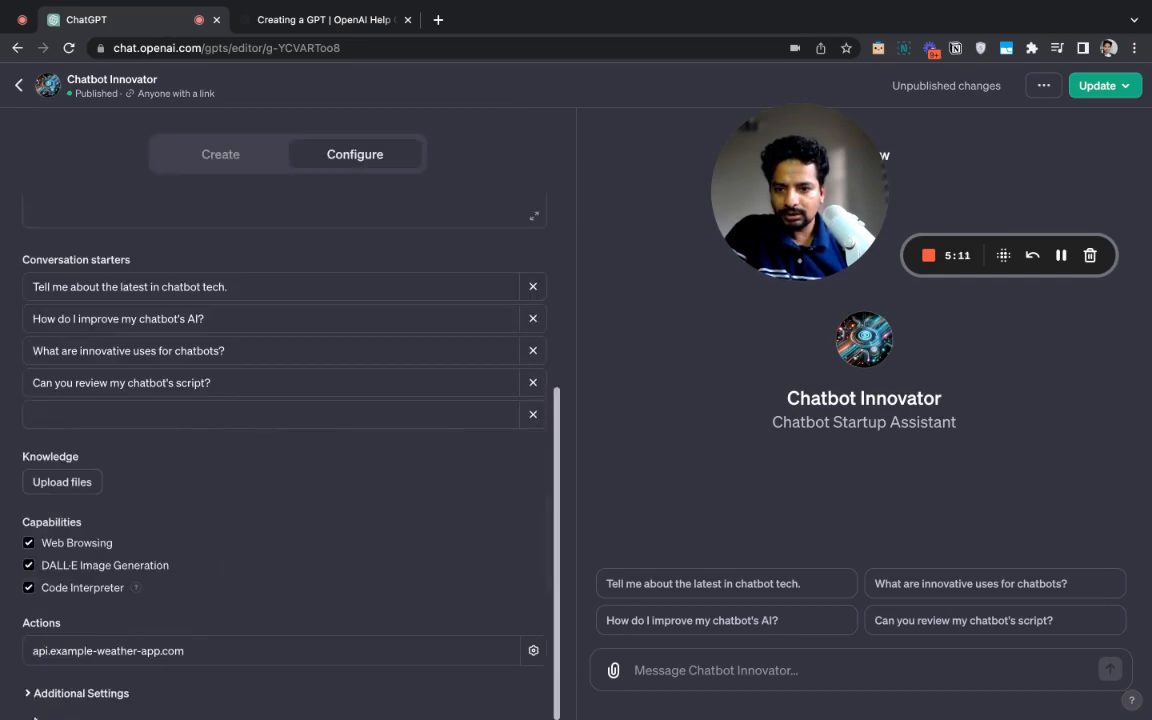
{"action": "scroll", "coordinate": [174, 611], "scroll_direction": "up", "scroll_amount": 3}
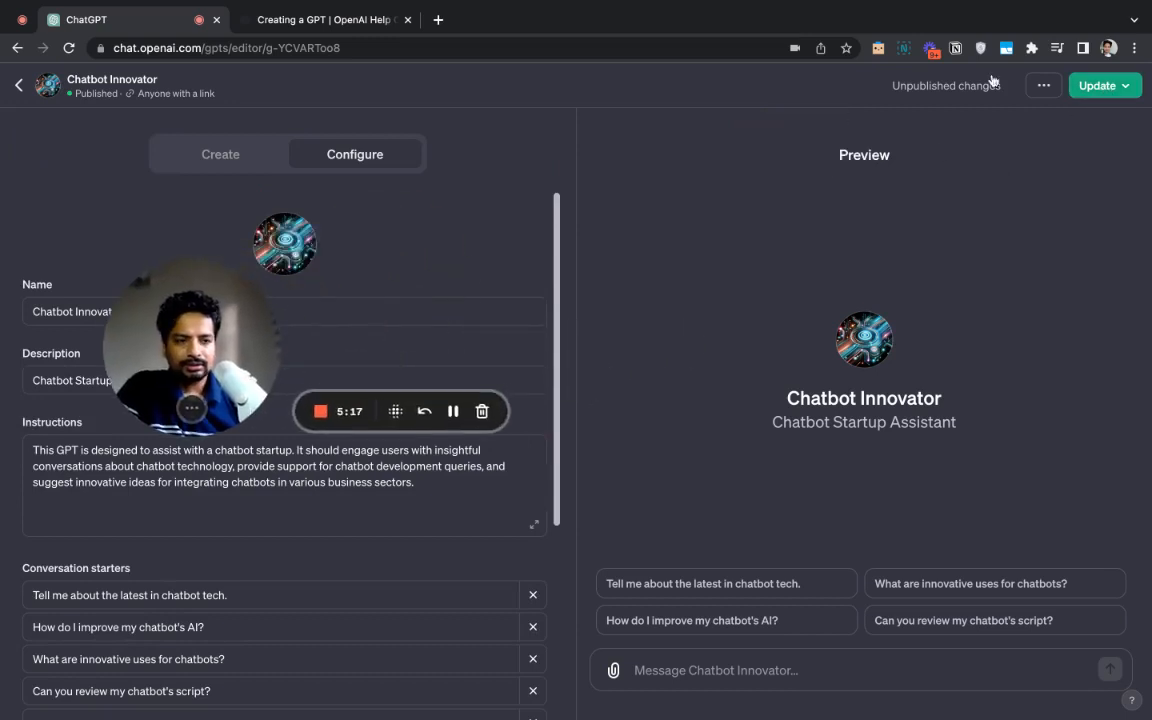
Publish the updated Chatbot Innovator to Only me and open the published GPT
{"action": "left_click", "coordinate": [1118, 87]}
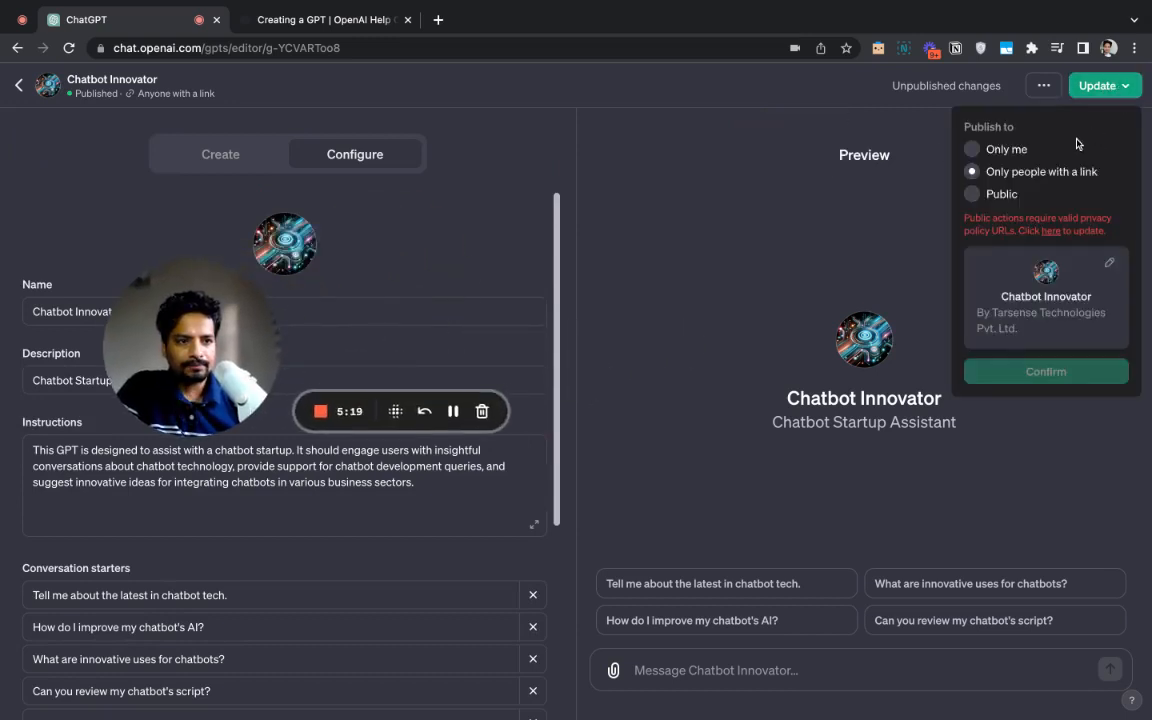
{"action": "left_click", "coordinate": [990, 150]}
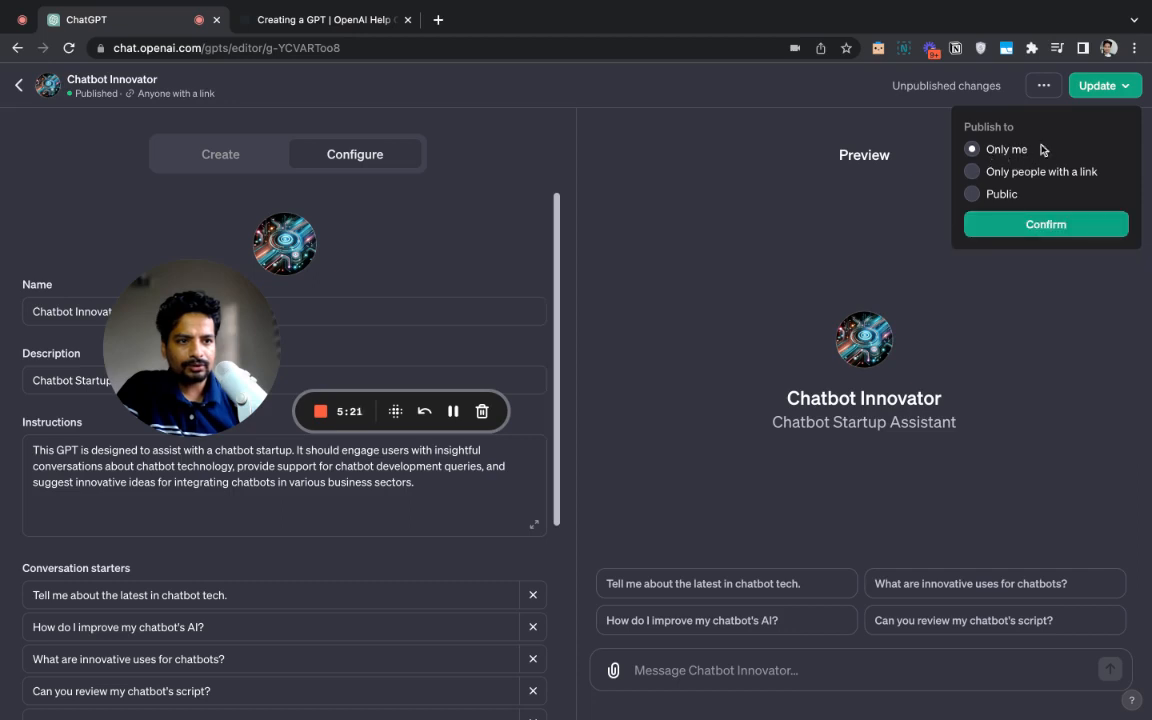
{"action": "left_click", "coordinate": [1052, 222]}
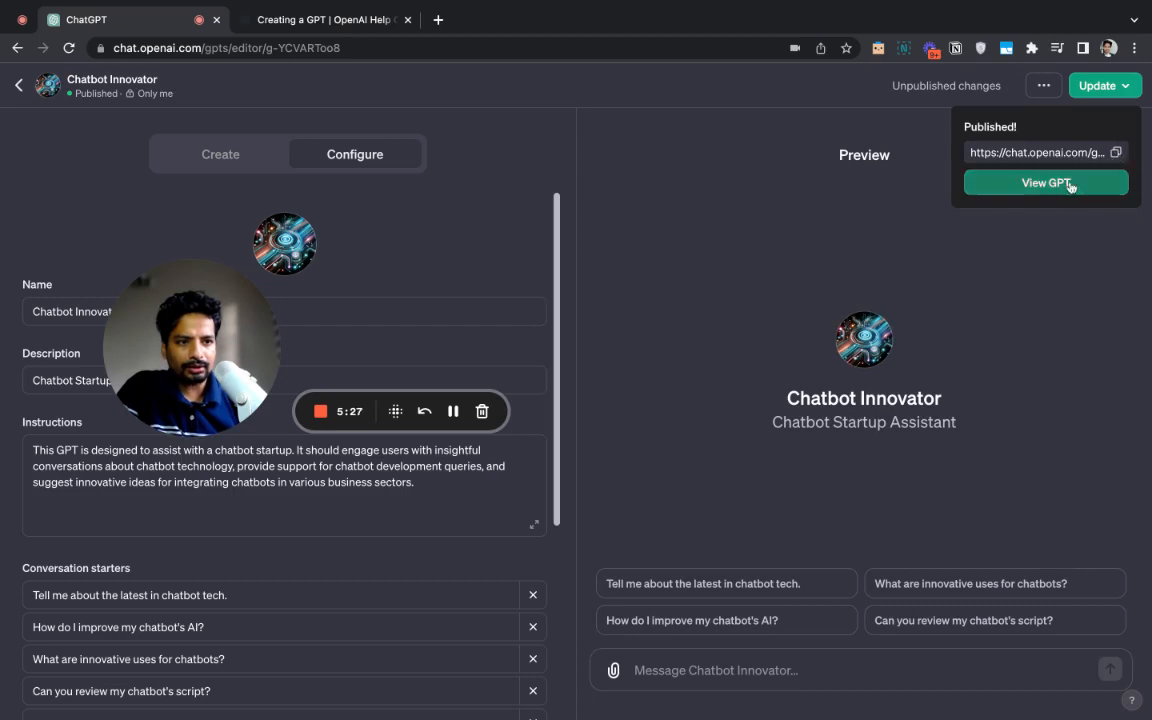
{"action": "left_click", "coordinate": [1036, 183]}
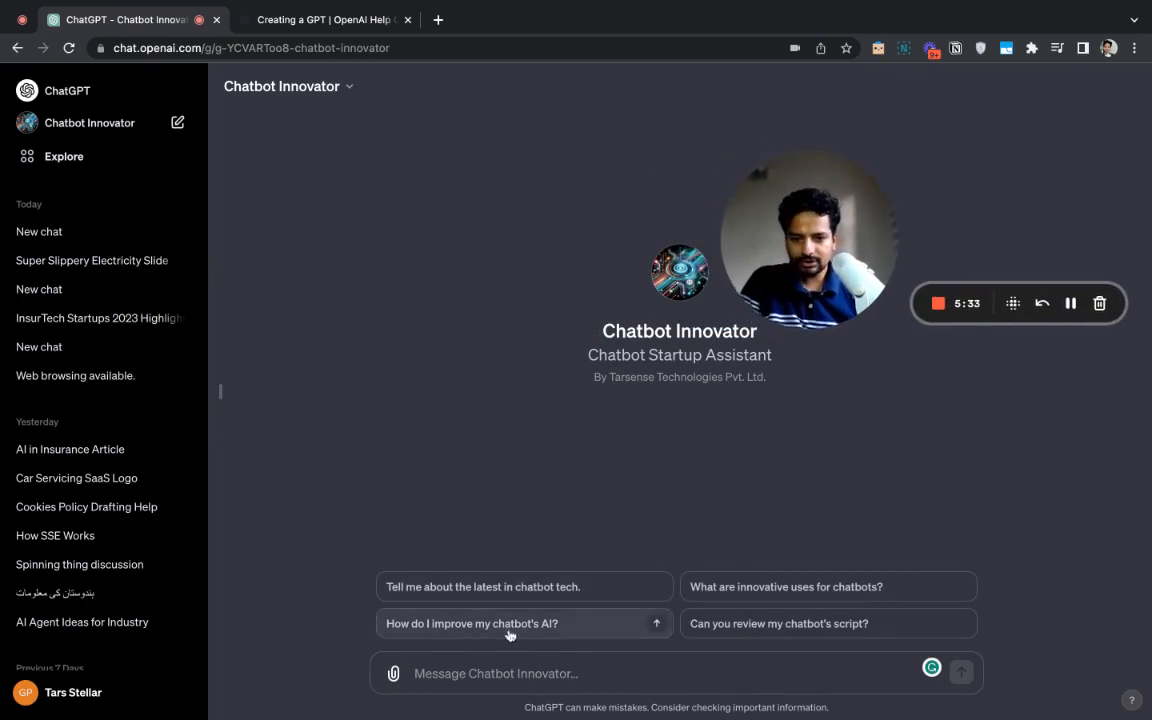
Start a conversation with Chatbot Innovator by discarding the draft "How" and sending a blank message
{"action": "left_click", "coordinate": [596, 675]}
{"action": "type", "text": "How"}
{"action": "key", "text": "BackSpace"}
{"action": "key", "text": "BackSpace"}
{"action": "key", "text": "BackSpace"}
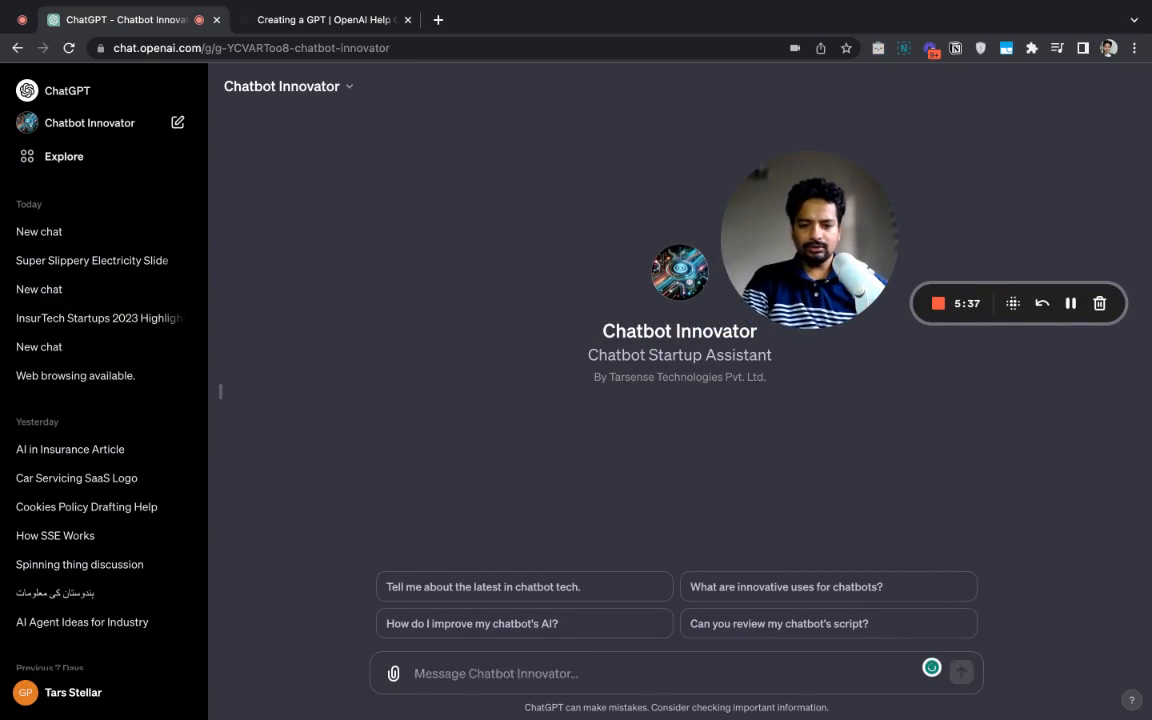
{"action": "key", "text": "Return"}
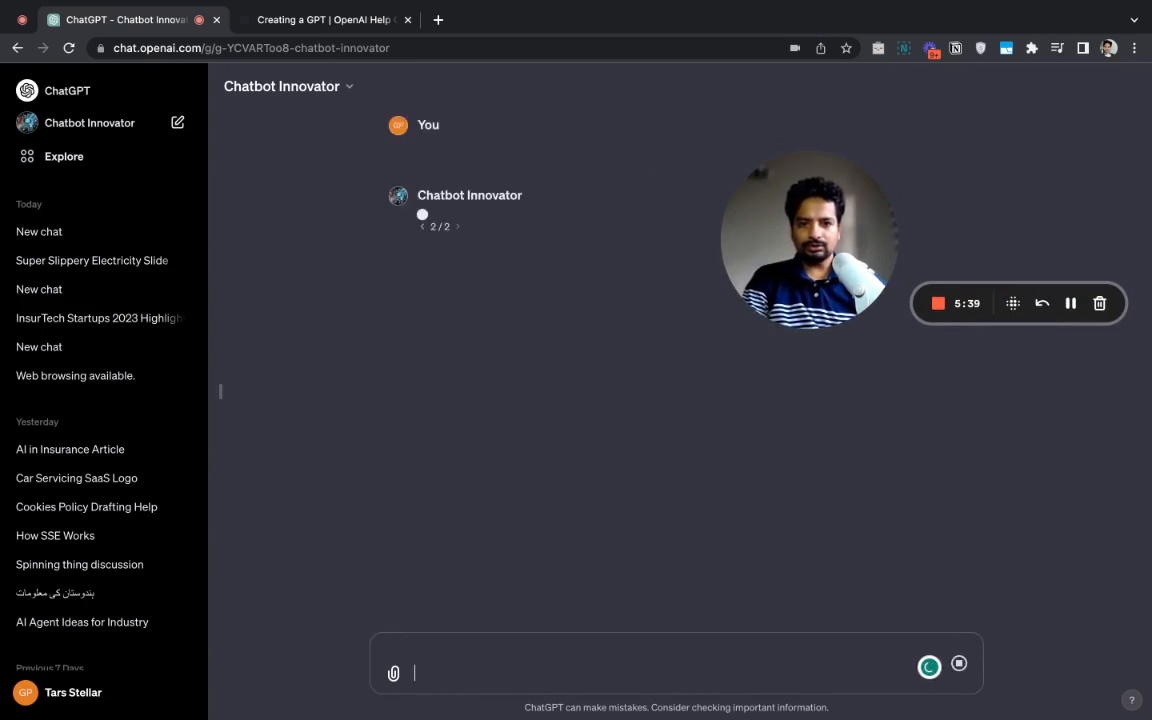
{"action": "left_click_drag", "start_coordinate": [816, 182], "coordinate": [824, 262]}
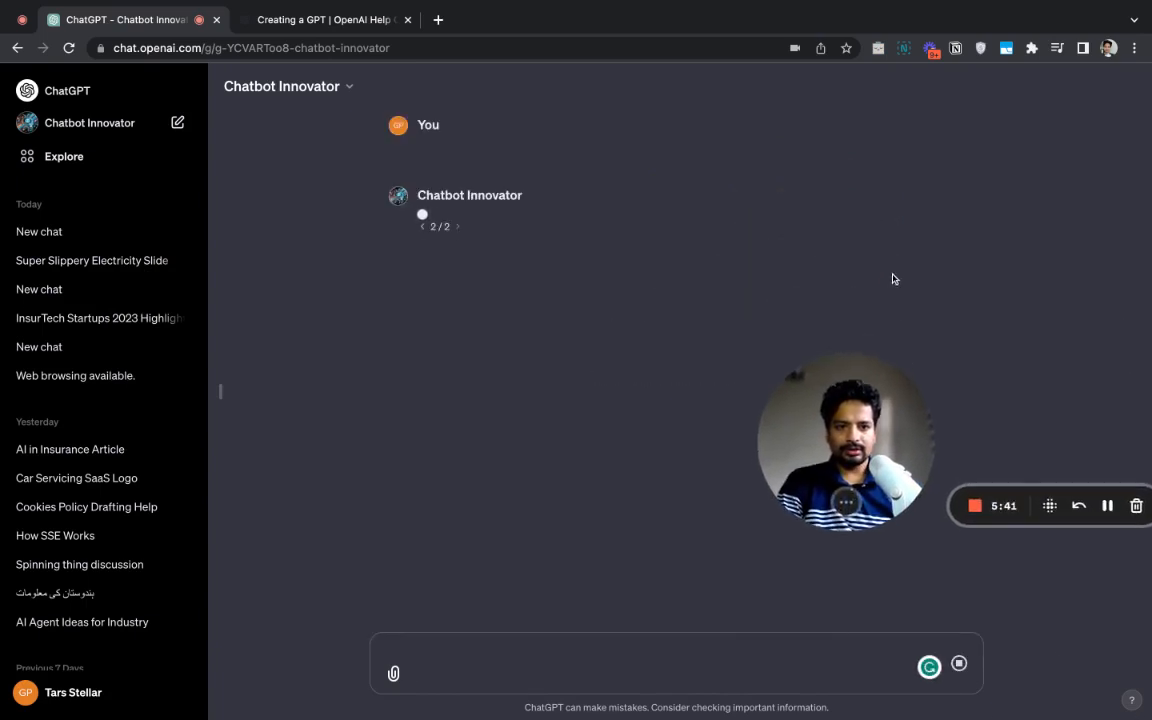
{"action": "left_click", "coordinate": [424, 165]}
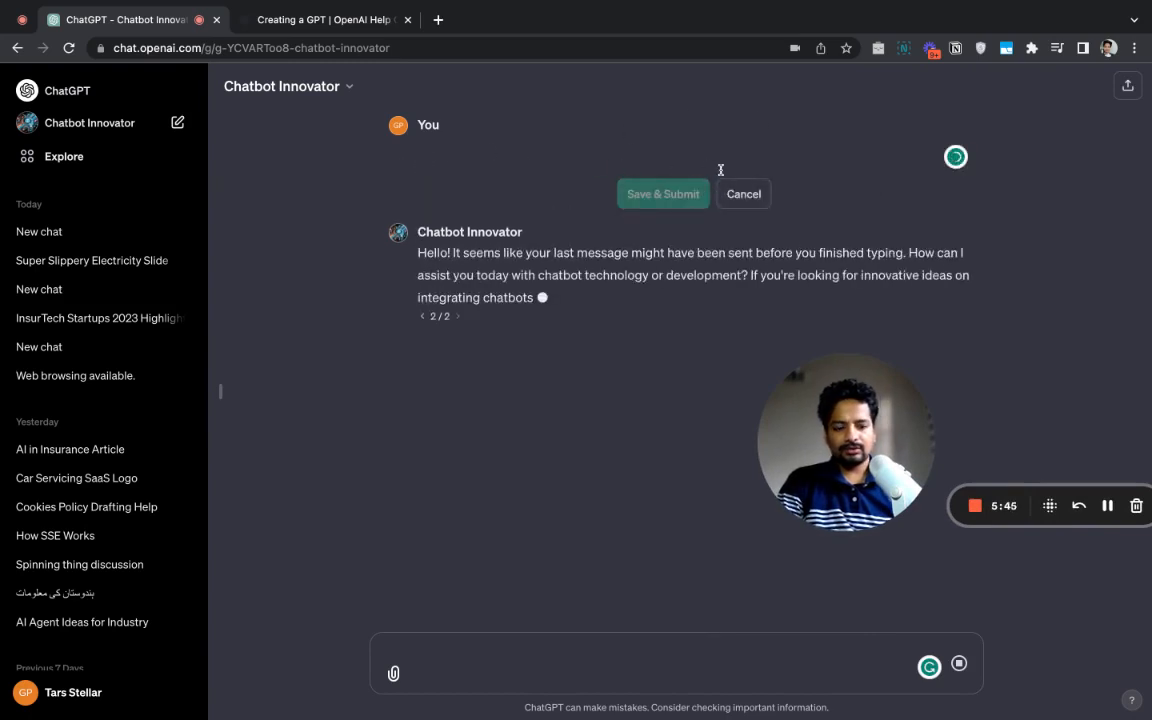
{"action": "type", "text": "What"}
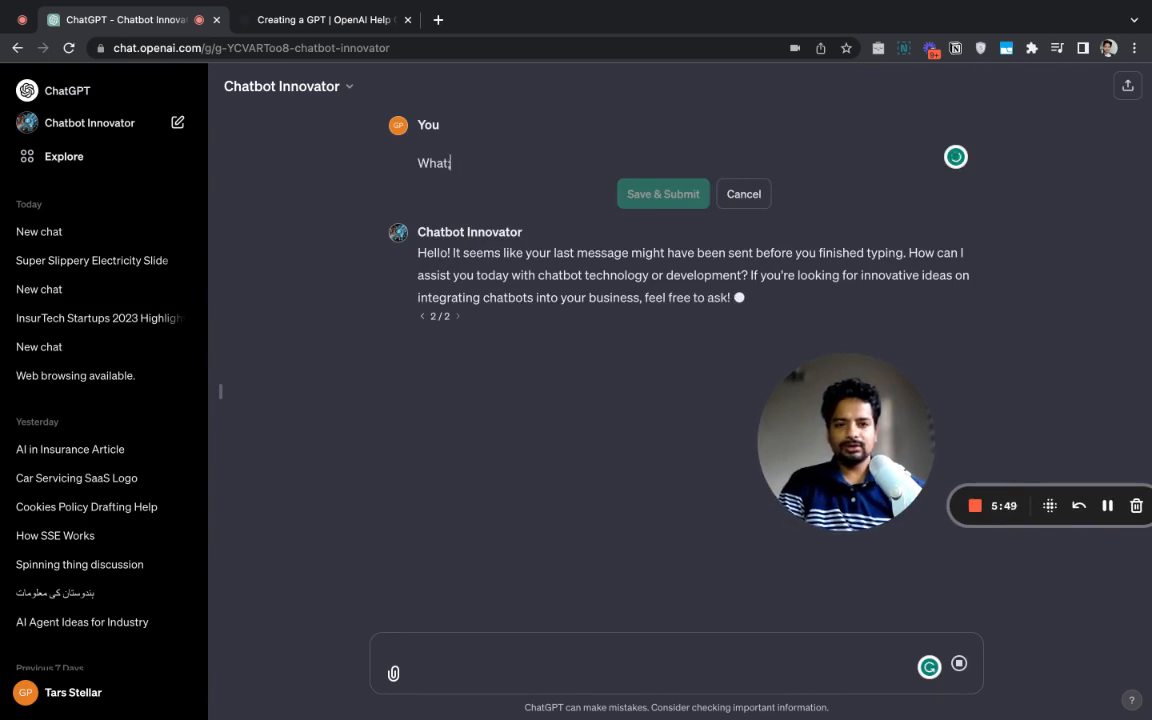
{"action": "type", "text": "s's the "}
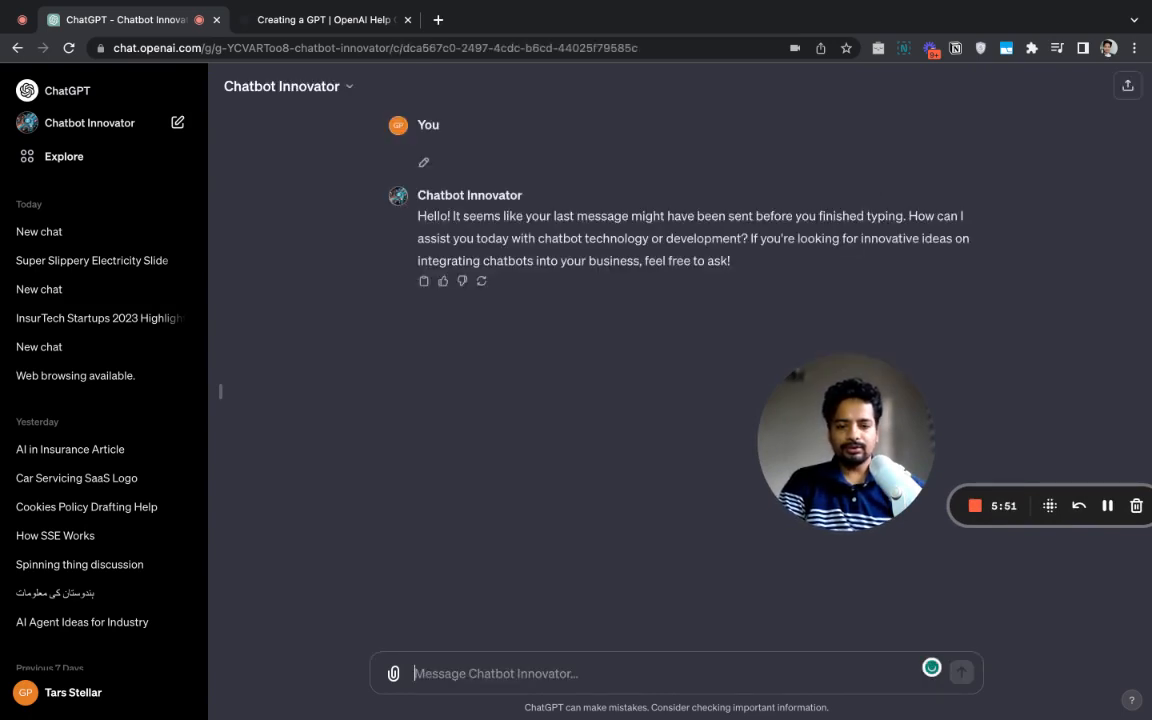
{"action": "type", "text": "wea"}
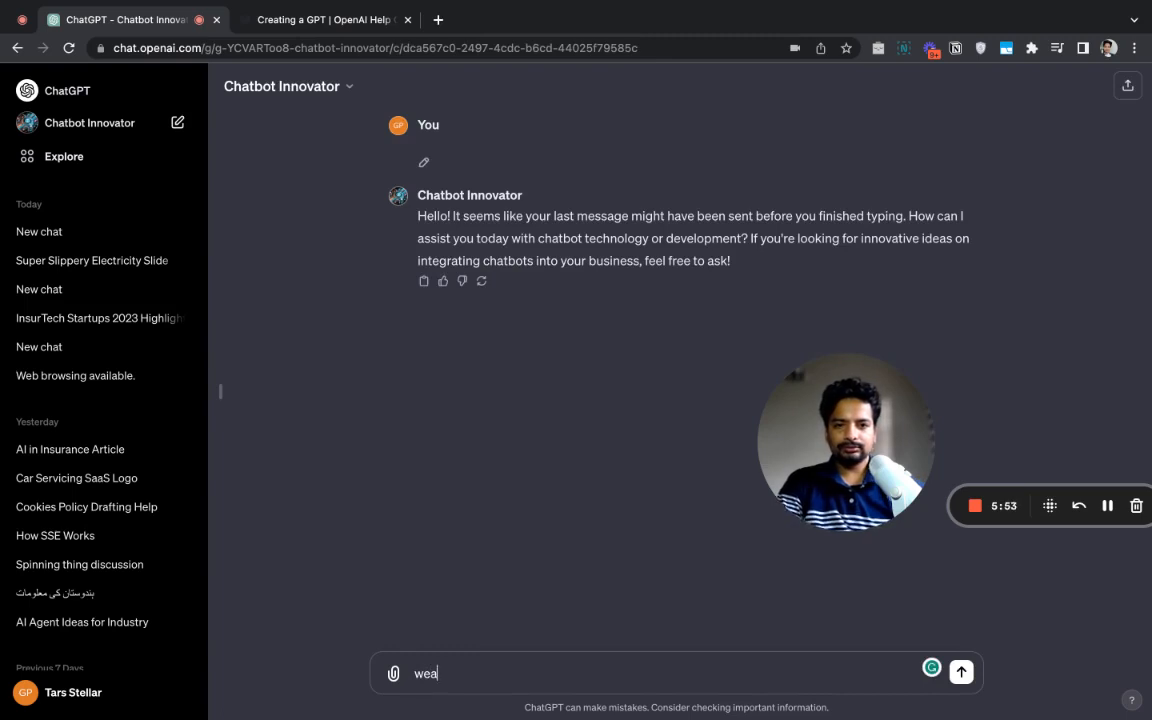
Ask Chatbot Innovator "What's the weather in San Franscisco?" and allow it to send info to api.example-weather-app.com once
{"action": "double_click", "coordinate": [452, 676]}
{"action": "type", "text": "What "}
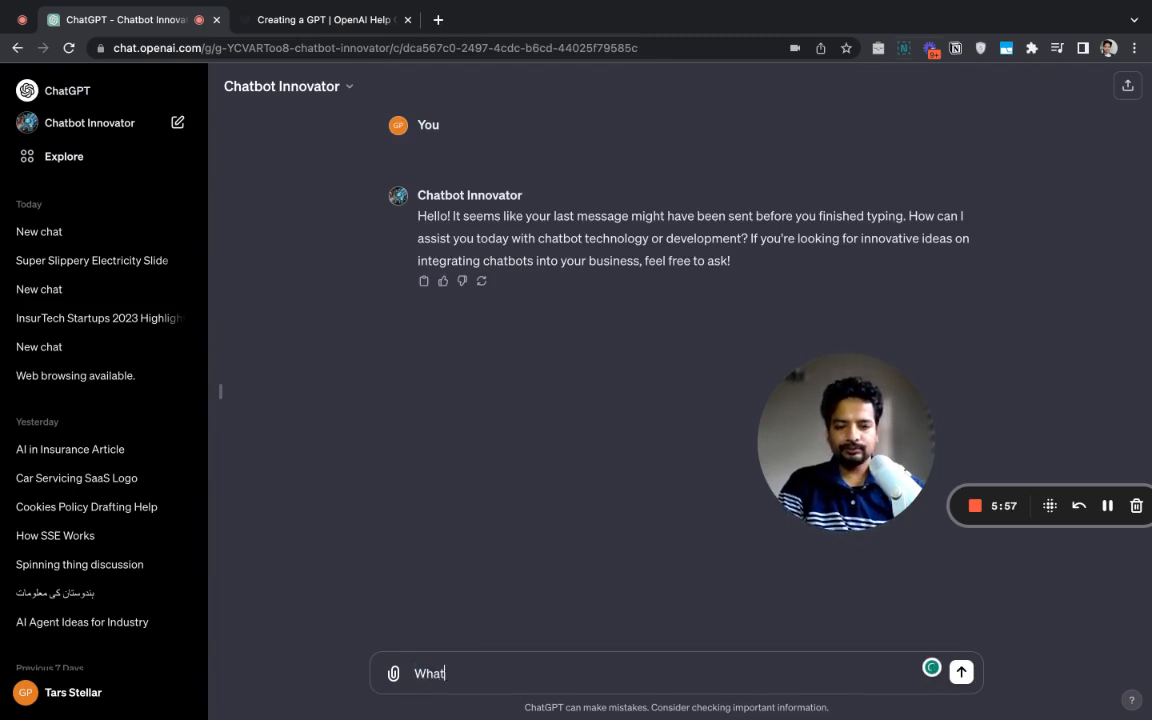
{"action": "type", "text": "'s t"}
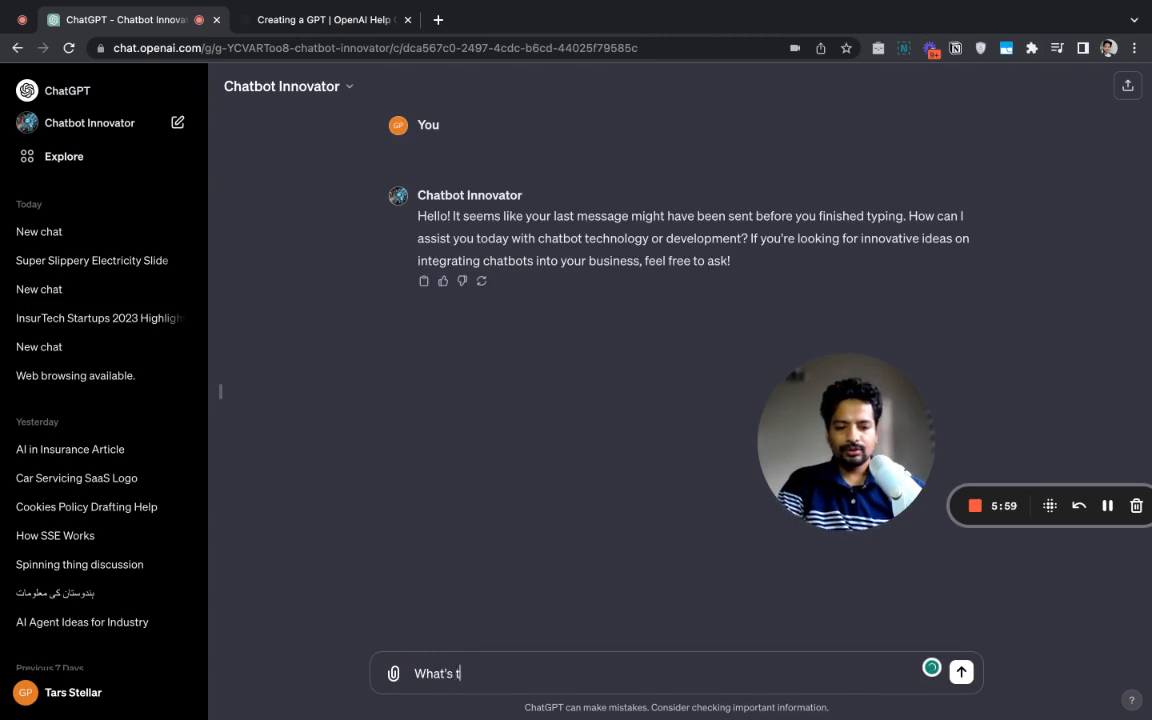
{"action": "type", "text": "he weather "}
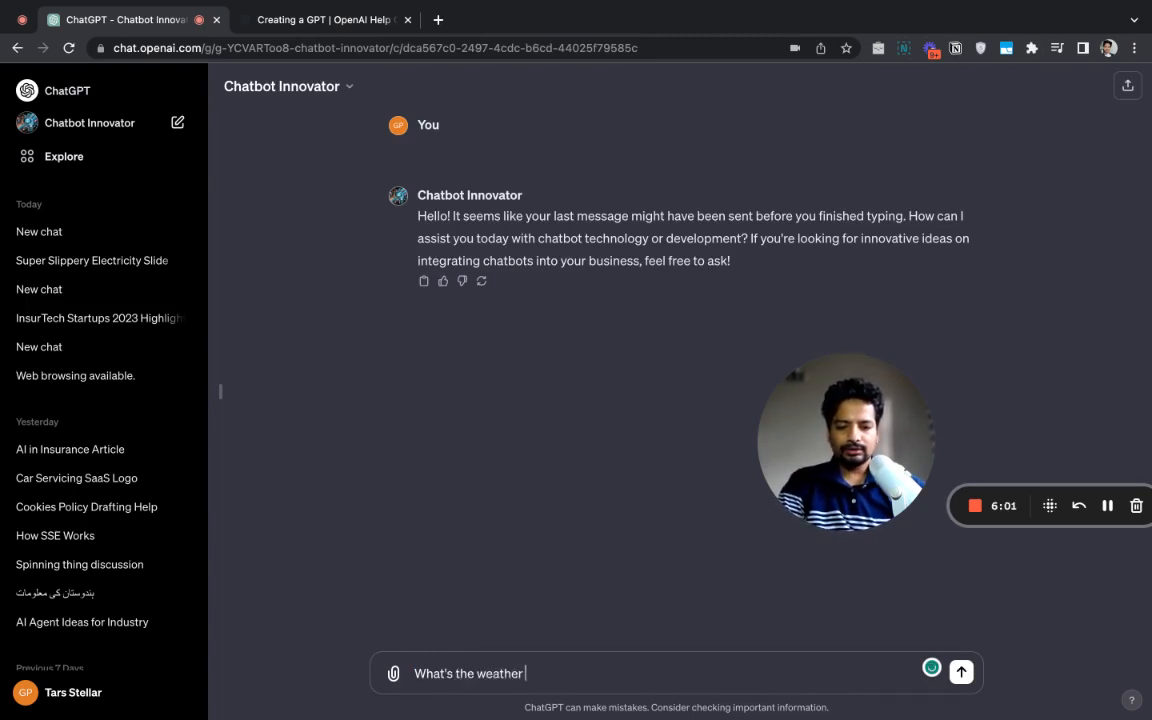
{"action": "type", "text": "in San Fransciso"}
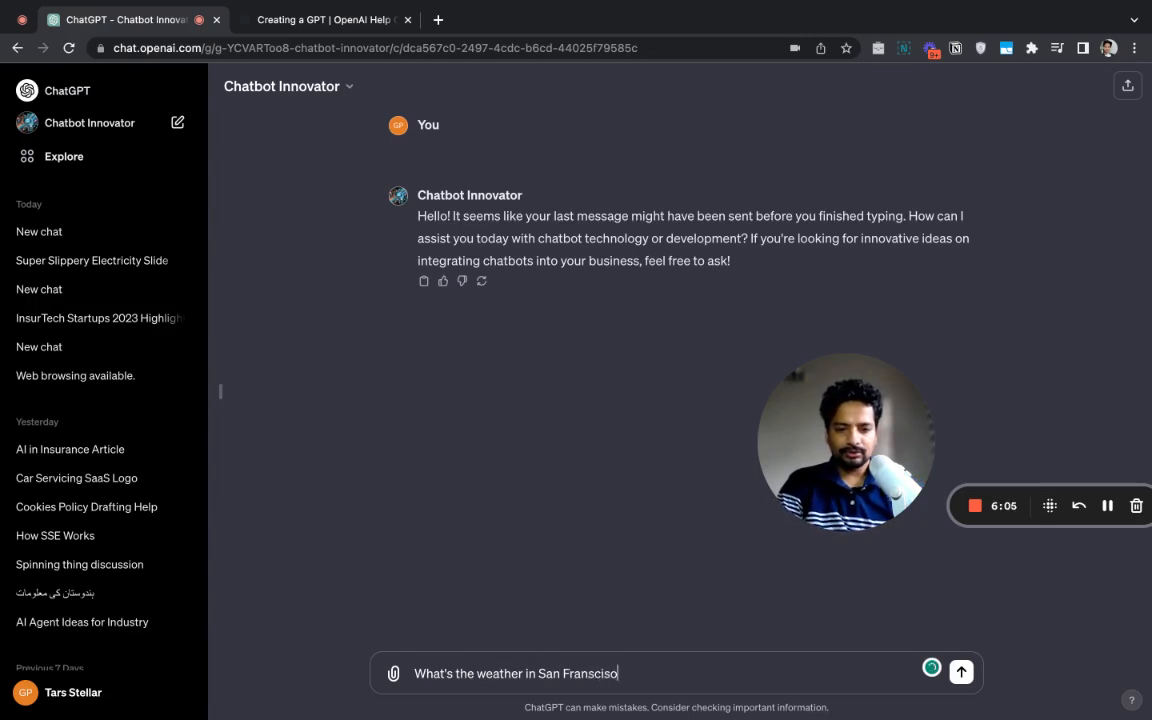
{"action": "key", "text": "BackSpace"}
{"action": "key", "text": "BackSpace"}
{"action": "key", "text": "BackSpace"}
{"action": "type", "text": "isco?"}
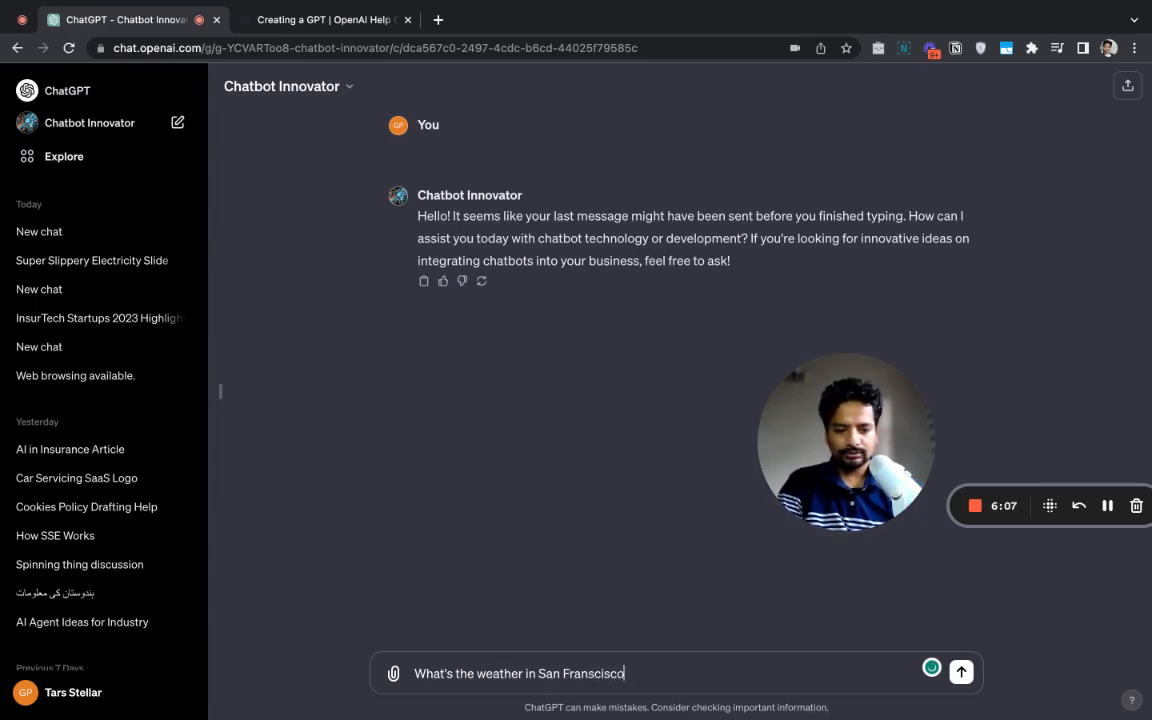
{"action": "key", "text": "Return"}
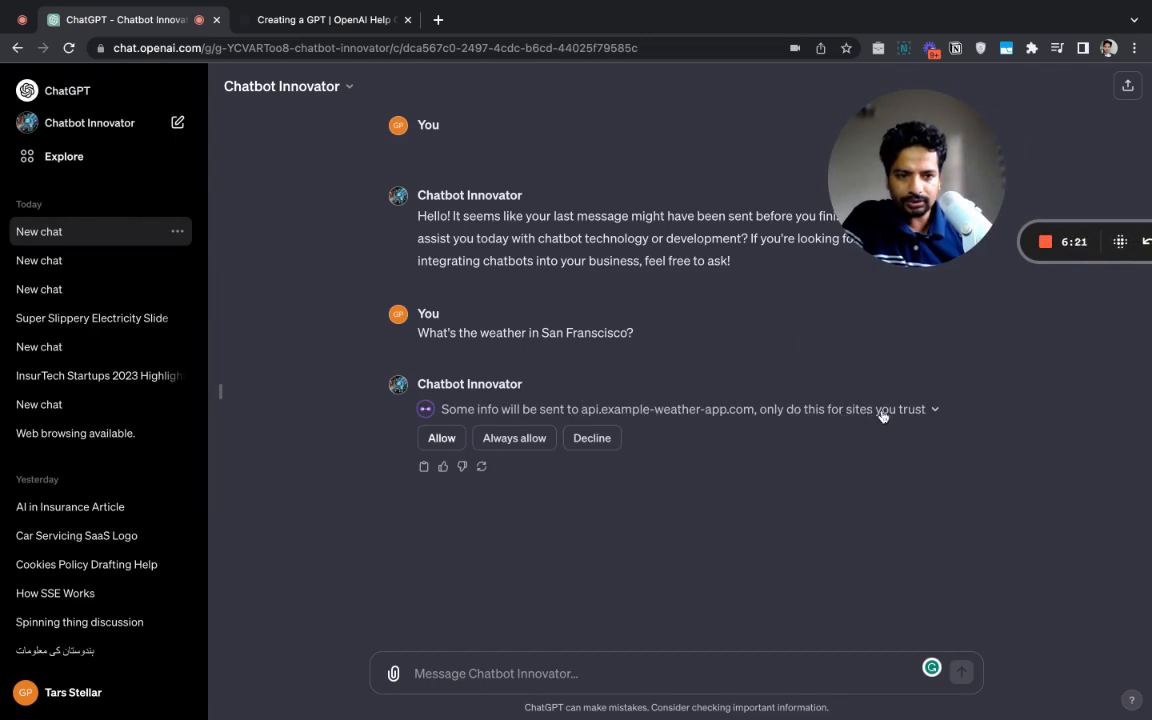
{"action": "mouse_move", "coordinate": [940, 412]}
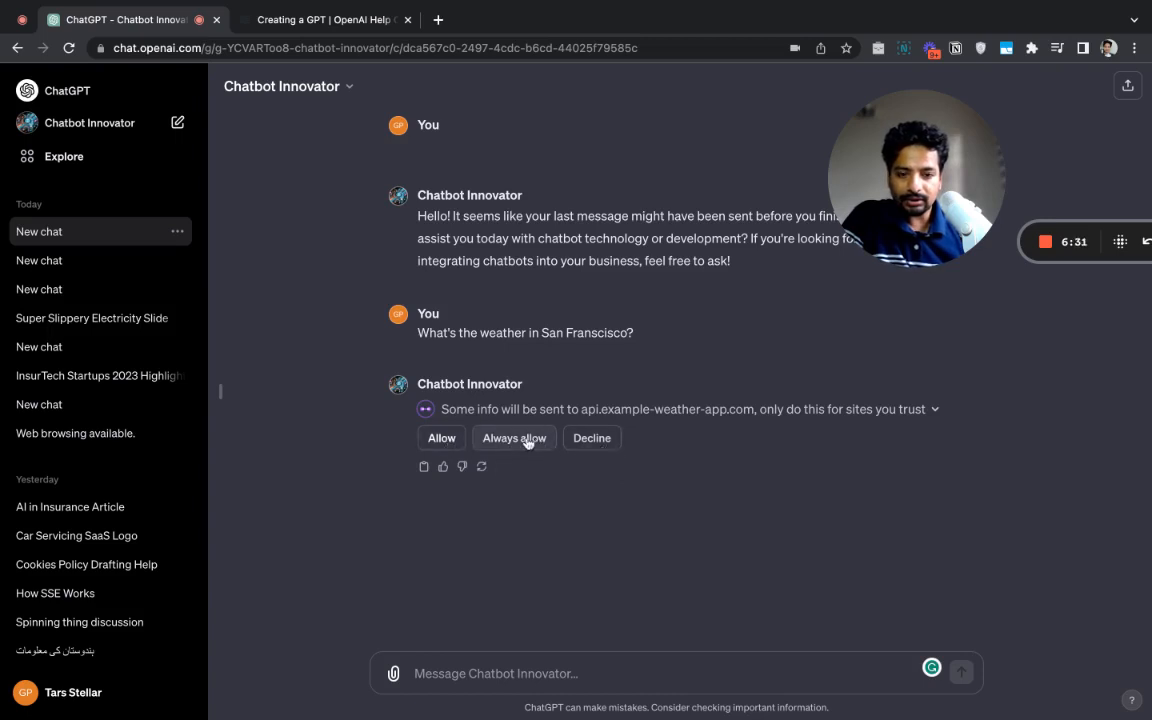
{"action": "left_click", "coordinate": [438, 440]}
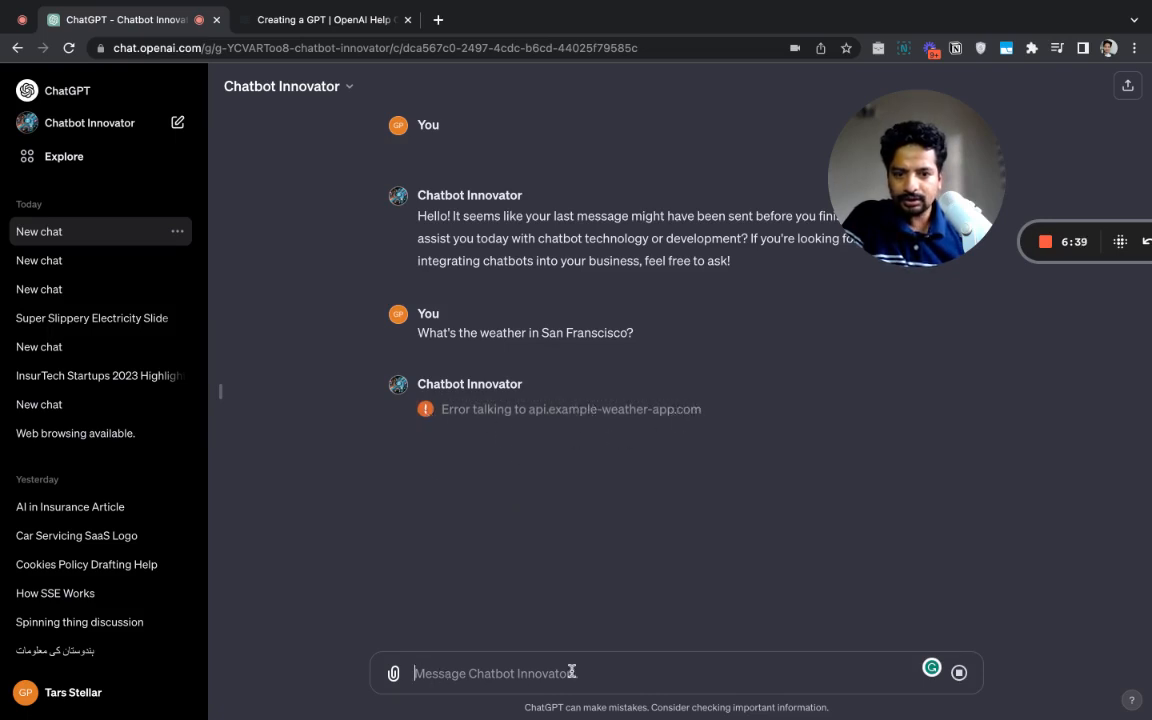
Start a new chat with Chatbot Innovator and send the suggested starter "What are innovative uses for chatbots?"
{"action": "left_click", "coordinate": [324, 90]}
{"action": "left_click", "coordinate": [303, 127]}
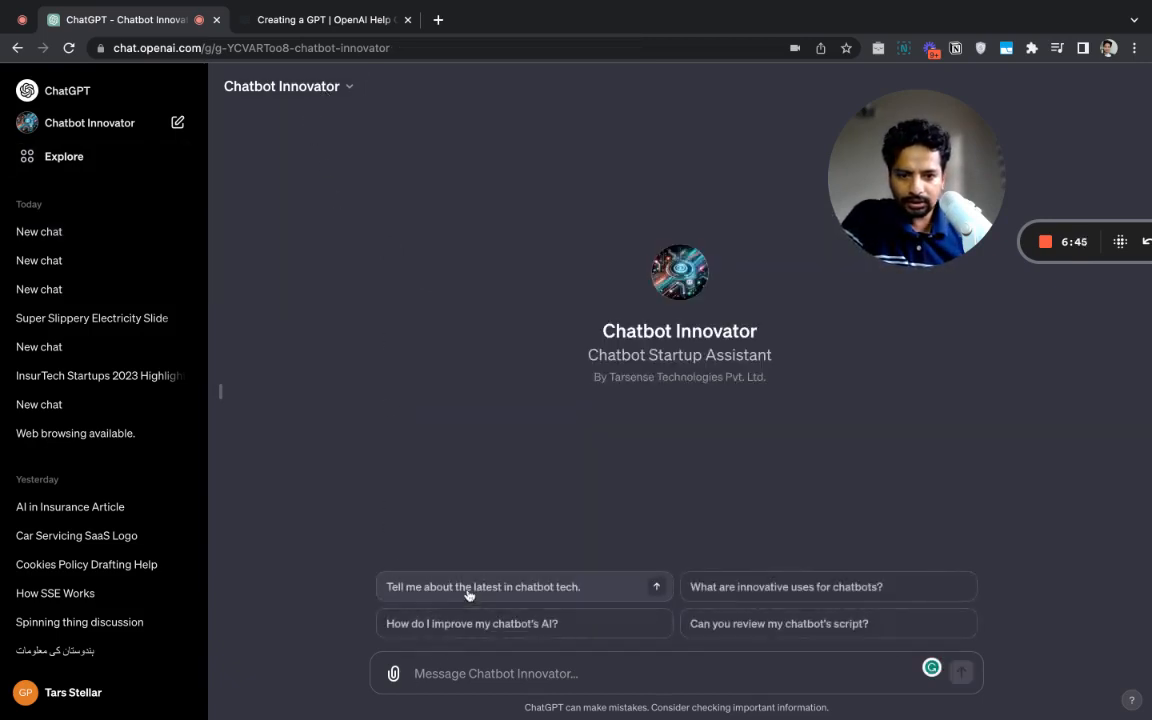
{"action": "left_click", "coordinate": [828, 586]}
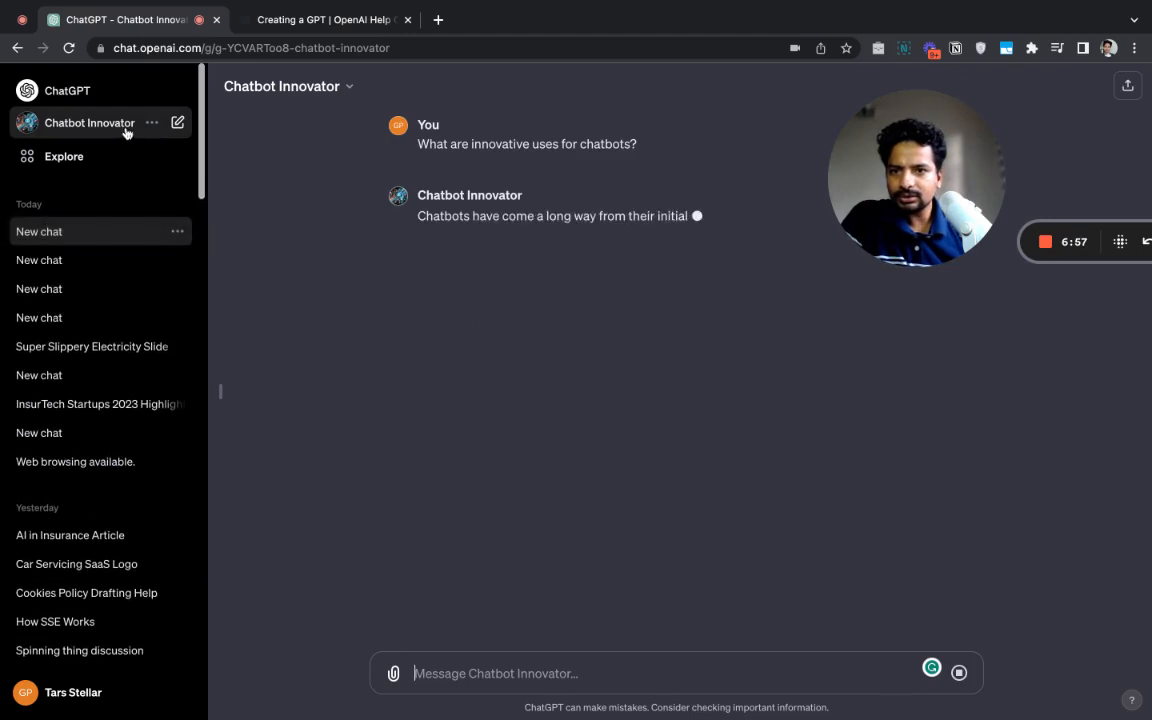
Create a new GPT from the Explore page and tell GPT Builder "make a software engineer who helps refactor my code."
{"action": "left_click", "coordinate": [95, 155]}
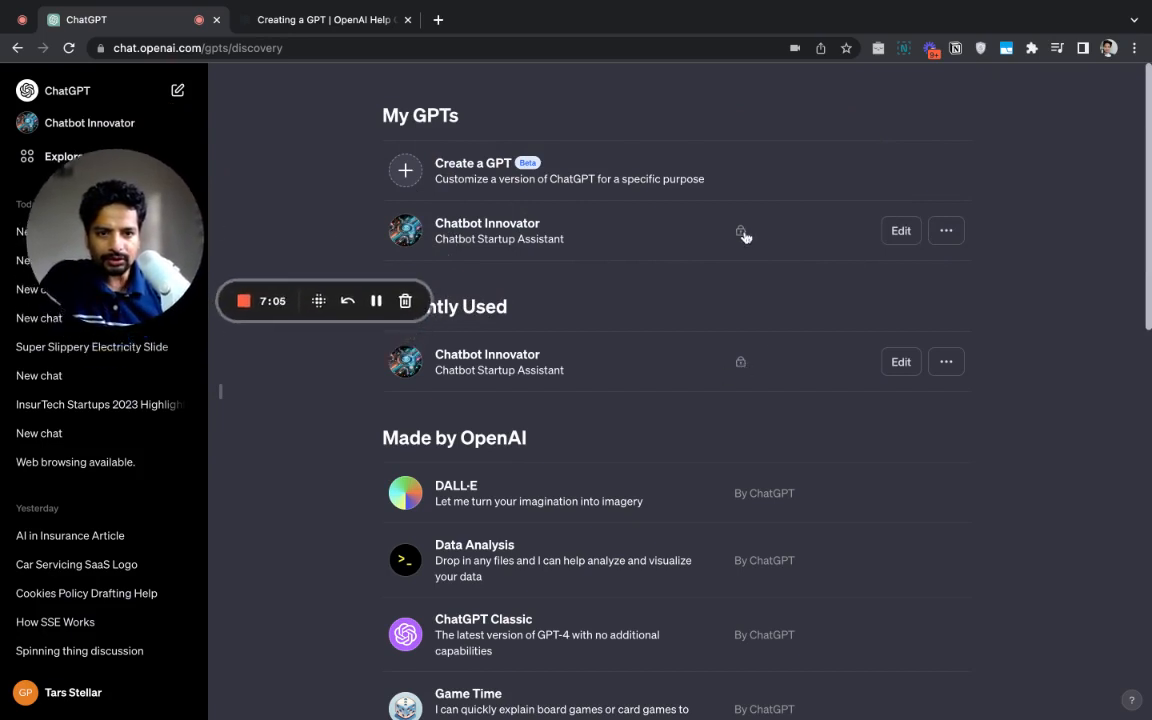
{"action": "left_click", "coordinate": [406, 171]}
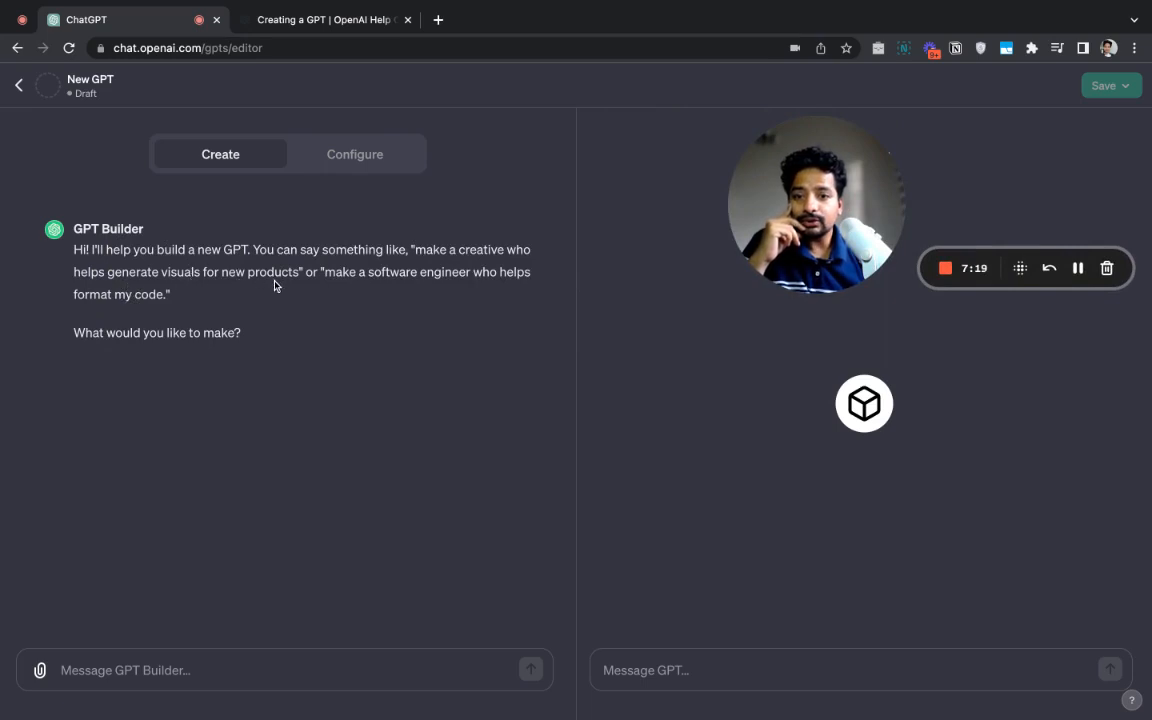
{"action": "triple_click", "coordinate": [327, 275]}
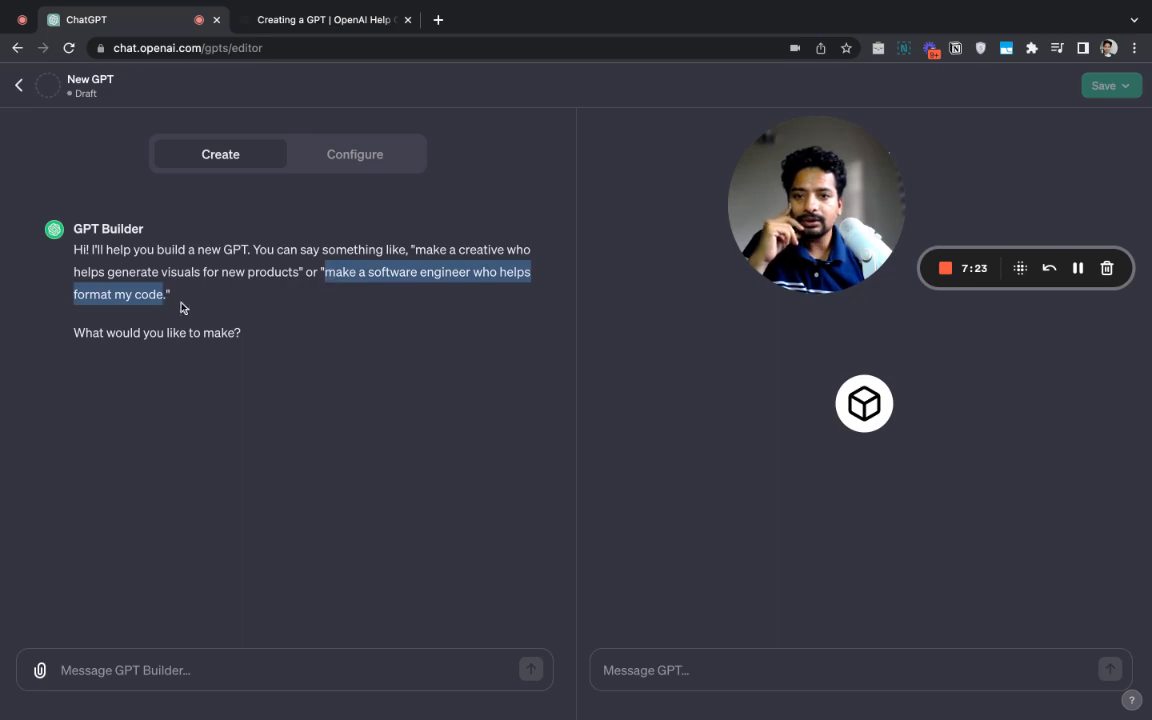
{"action": "key", "text": "shift+Right"}
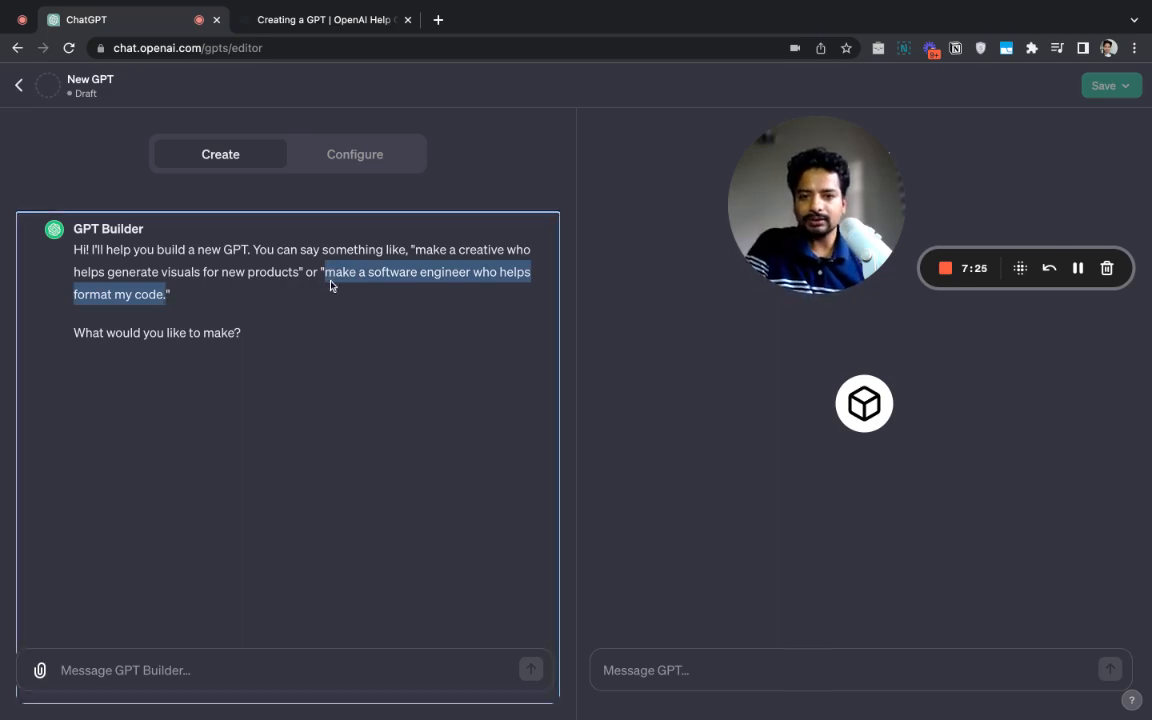
{"action": "left_click", "coordinate": [185, 666]}
{"action": "key", "text": "super+v"}
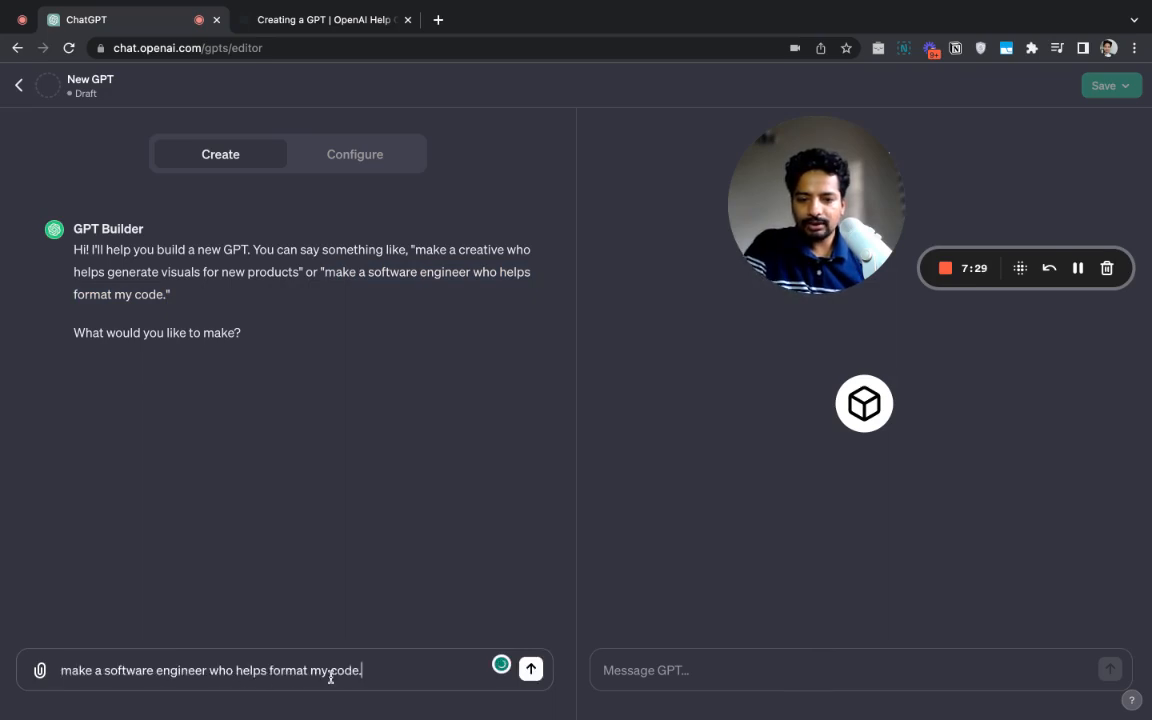
{"action": "double_click", "coordinate": [287, 670]}
{"action": "type", "text": "refac"}
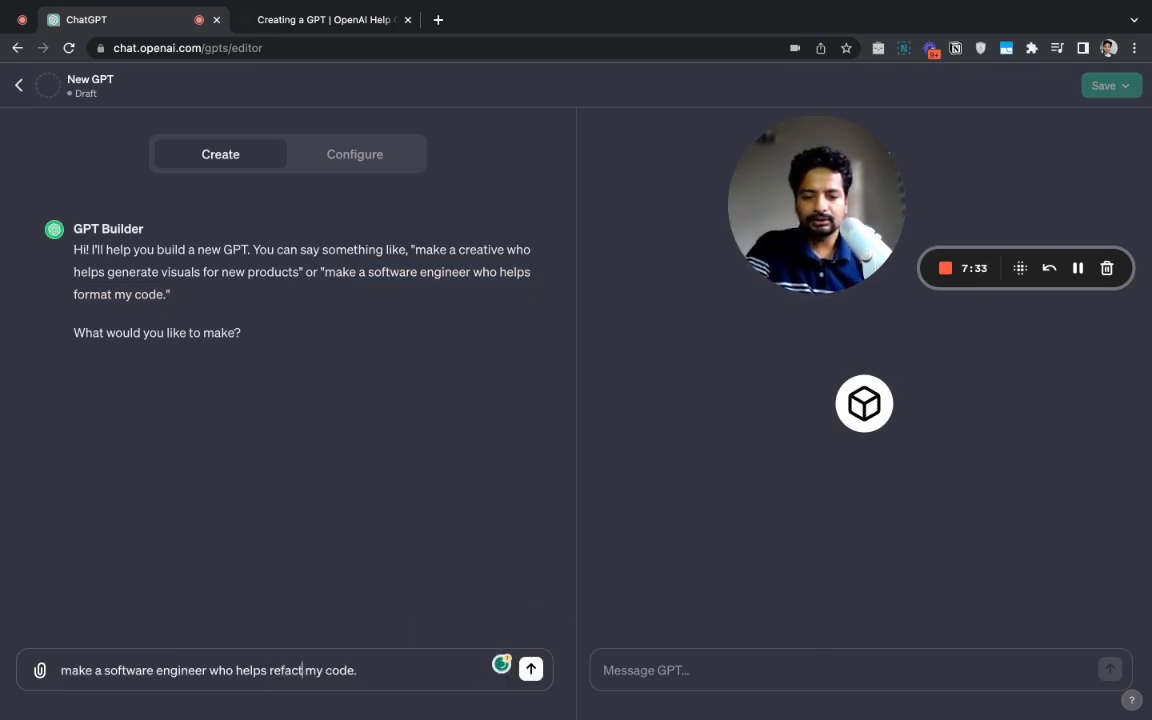
{"action": "type", "text": "tor"}
{"action": "key", "text": "Return"}
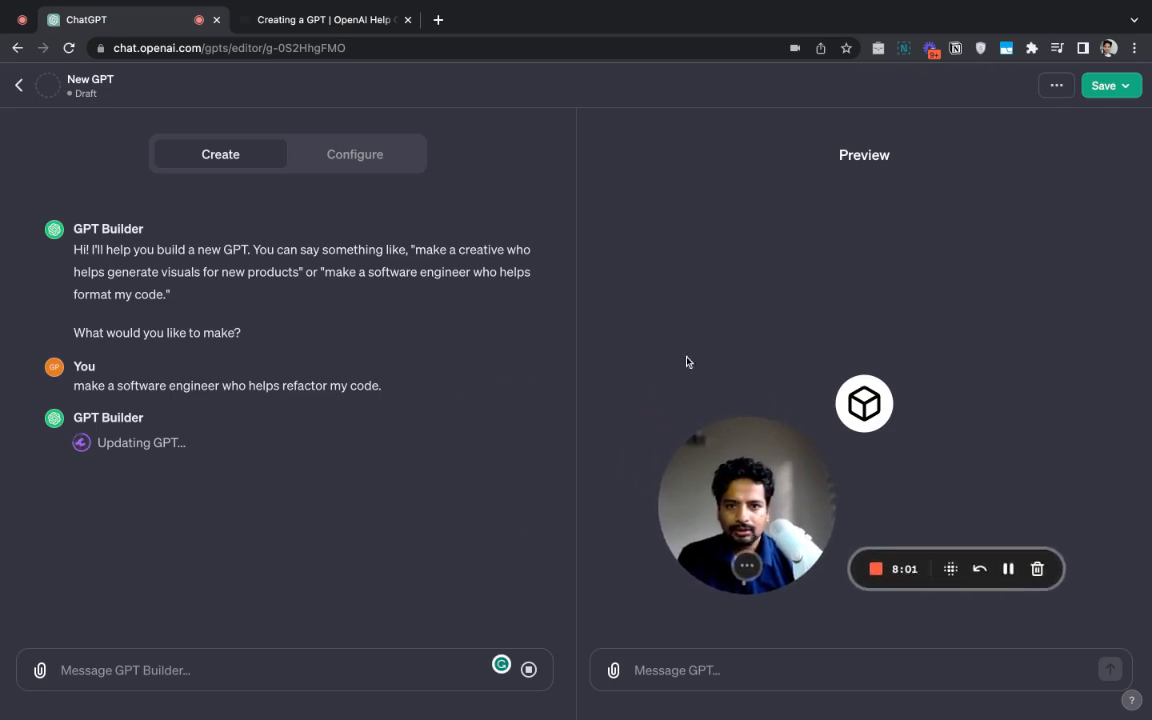
Examine the new GPT's configuration form, from name and instructions to capabilities and actions, and return to the GPT Builder conversation
{"action": "left_click", "coordinate": [369, 157]}
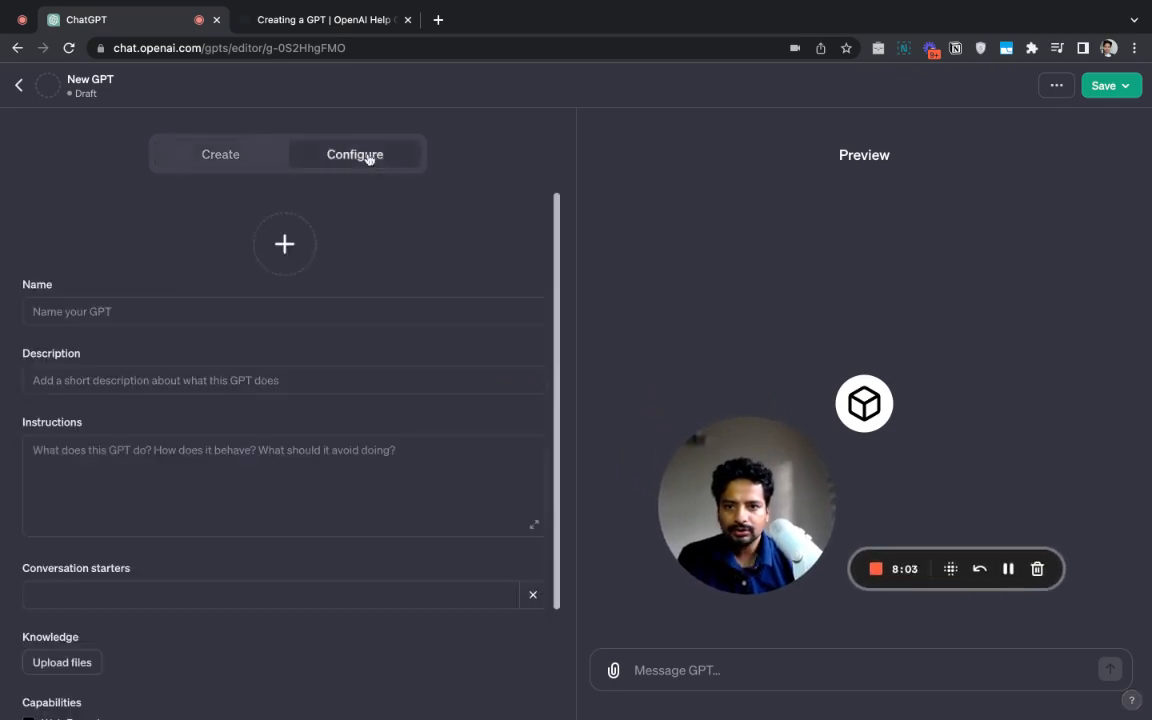
{"action": "scroll", "coordinate": [222, 403], "scroll_direction": "down", "scroll_amount": 2}
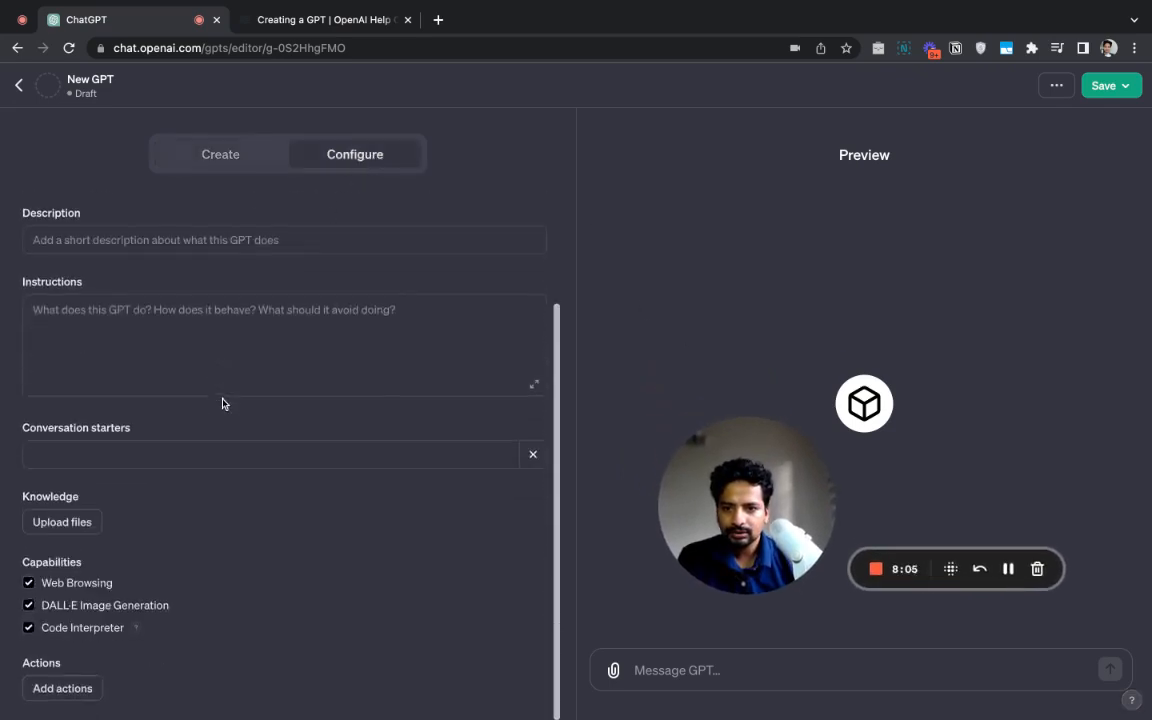
{"action": "scroll", "coordinate": [222, 403], "scroll_direction": "up", "scroll_amount": 2}
{"action": "left_click", "coordinate": [238, 157]}
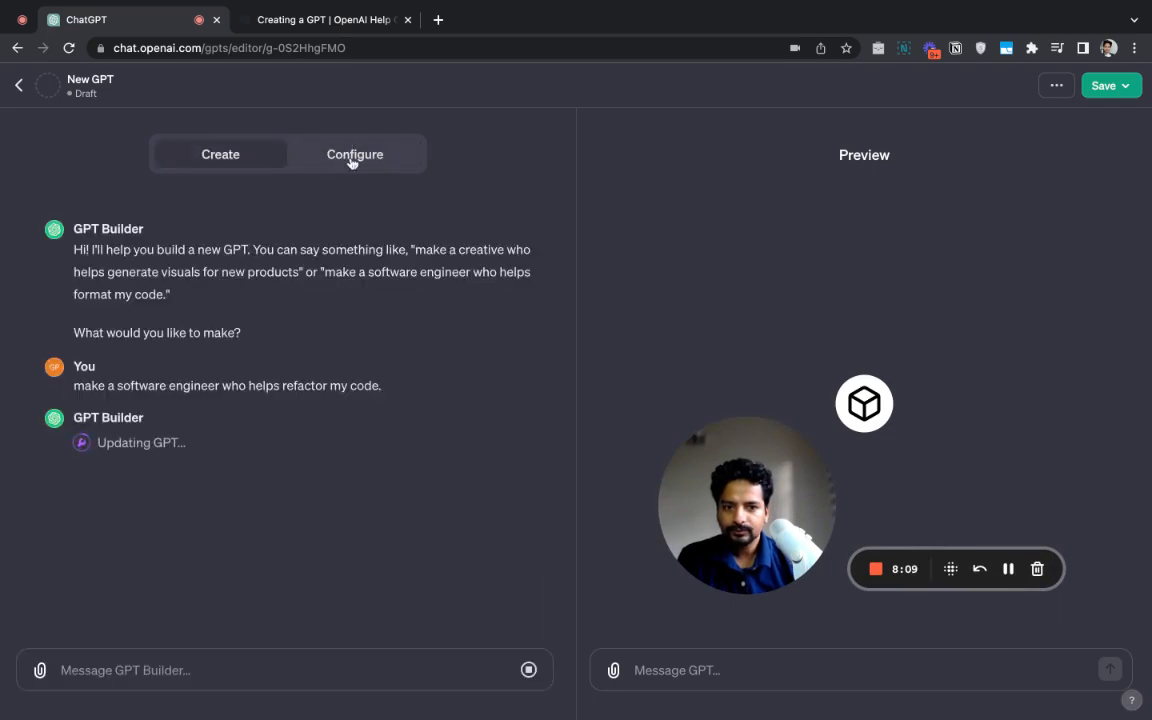
{"action": "left_click", "coordinate": [355, 154]}
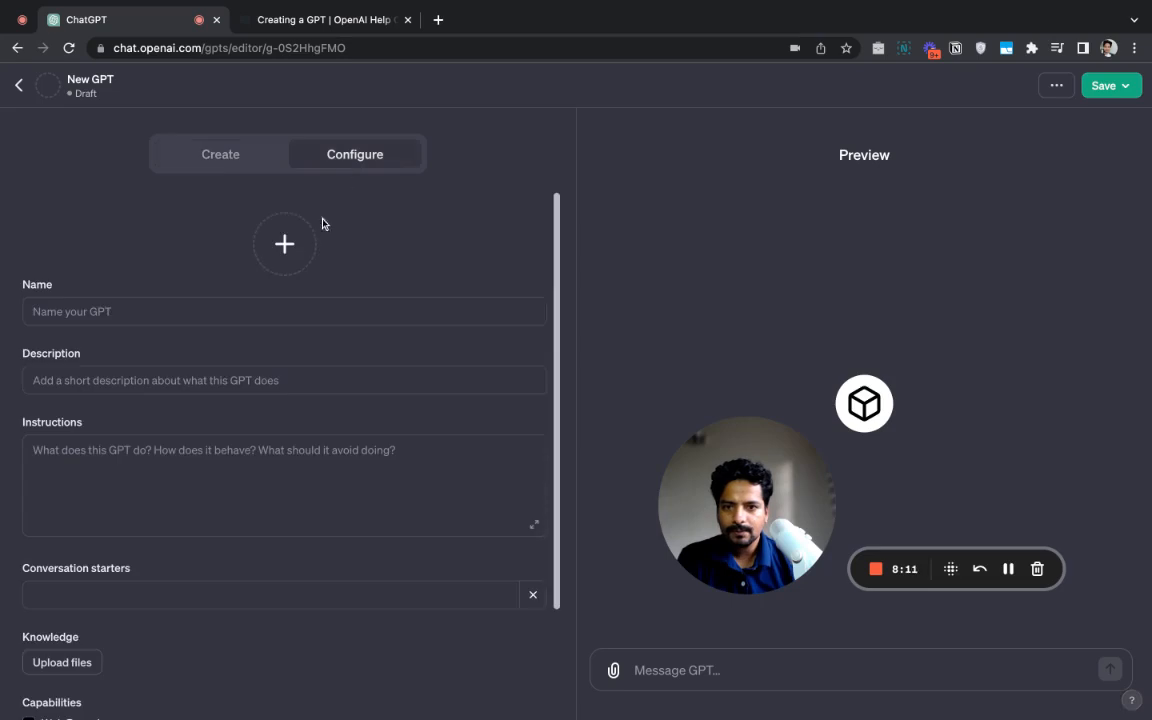
{"action": "scroll", "coordinate": [257, 440], "scroll_direction": "down", "scroll_amount": 2}
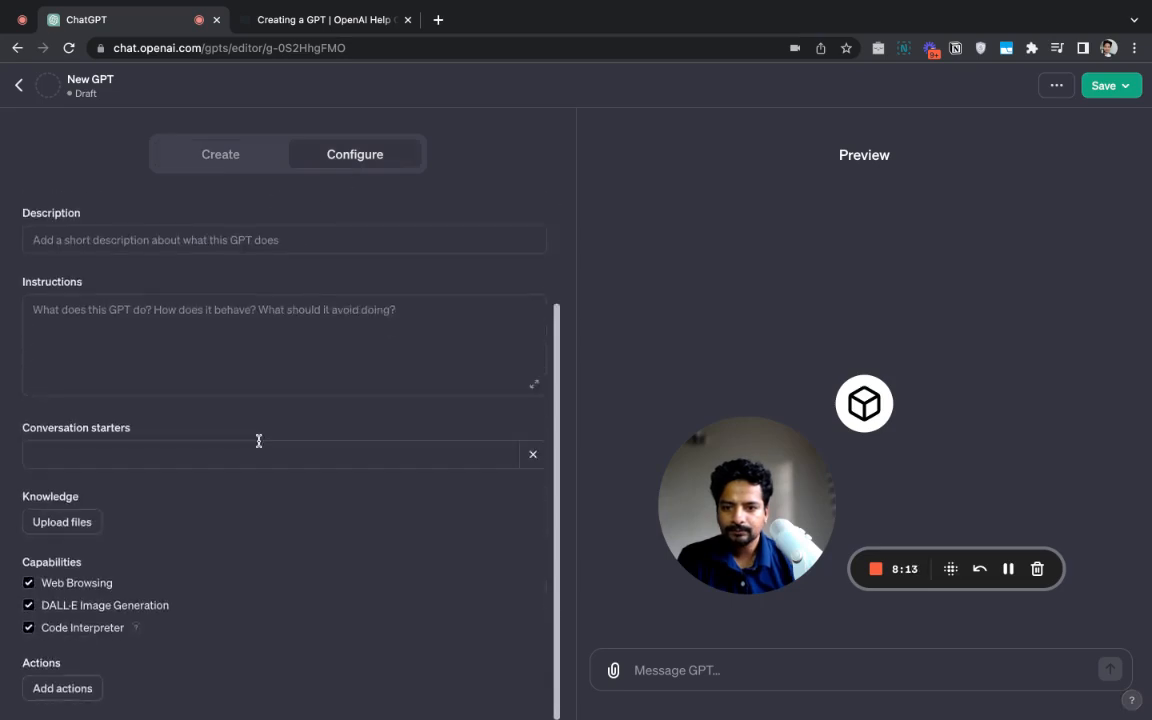
{"action": "scroll", "coordinate": [258, 441], "scroll_direction": "up", "scroll_amount": 2}
{"action": "left_click", "coordinate": [221, 157]}
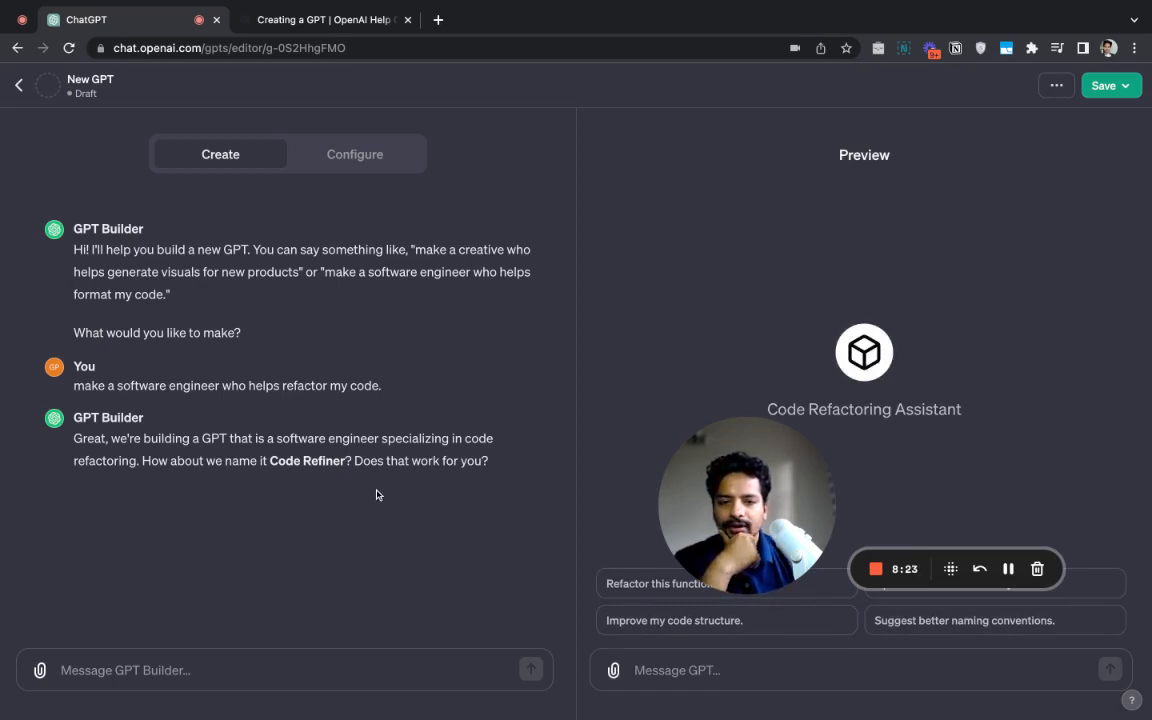
Accept the suggested name Code Refiner by replying "Yes" to GPT Builder
{"action": "left_click", "coordinate": [253, 671]}
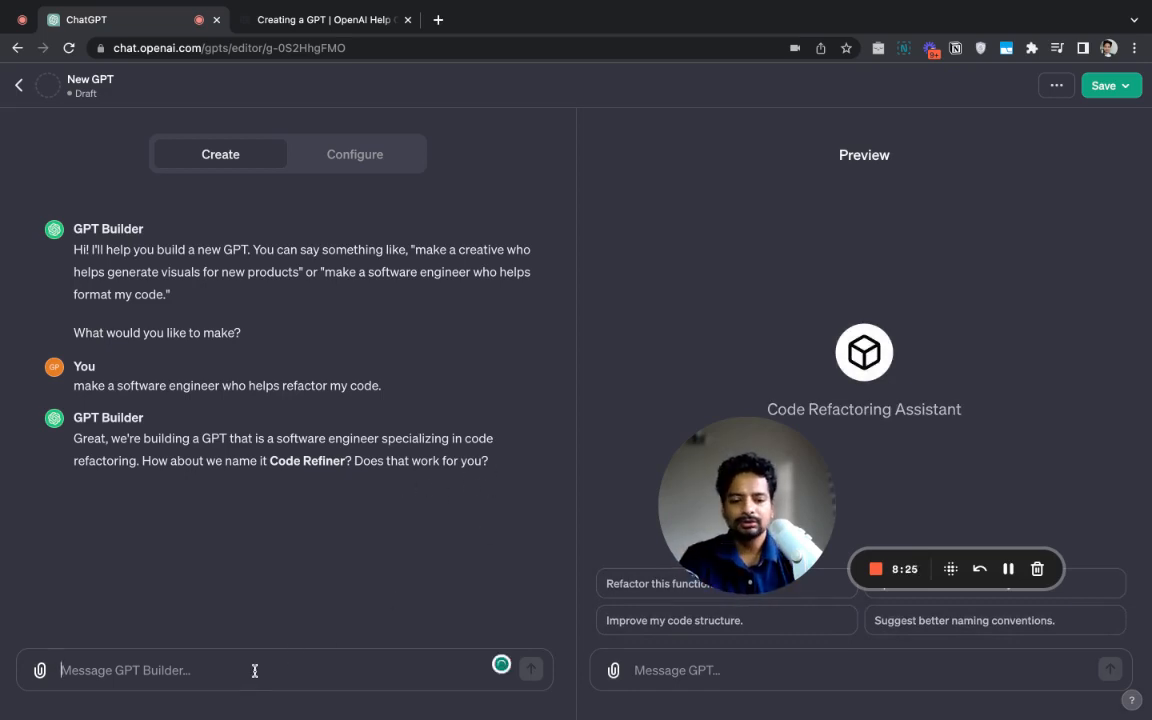
{"action": "type", "text": "Yw"}
{"action": "key", "text": "BackSpace"}
{"action": "type", "text": "es"}
{"action": "key", "text": "Return"}
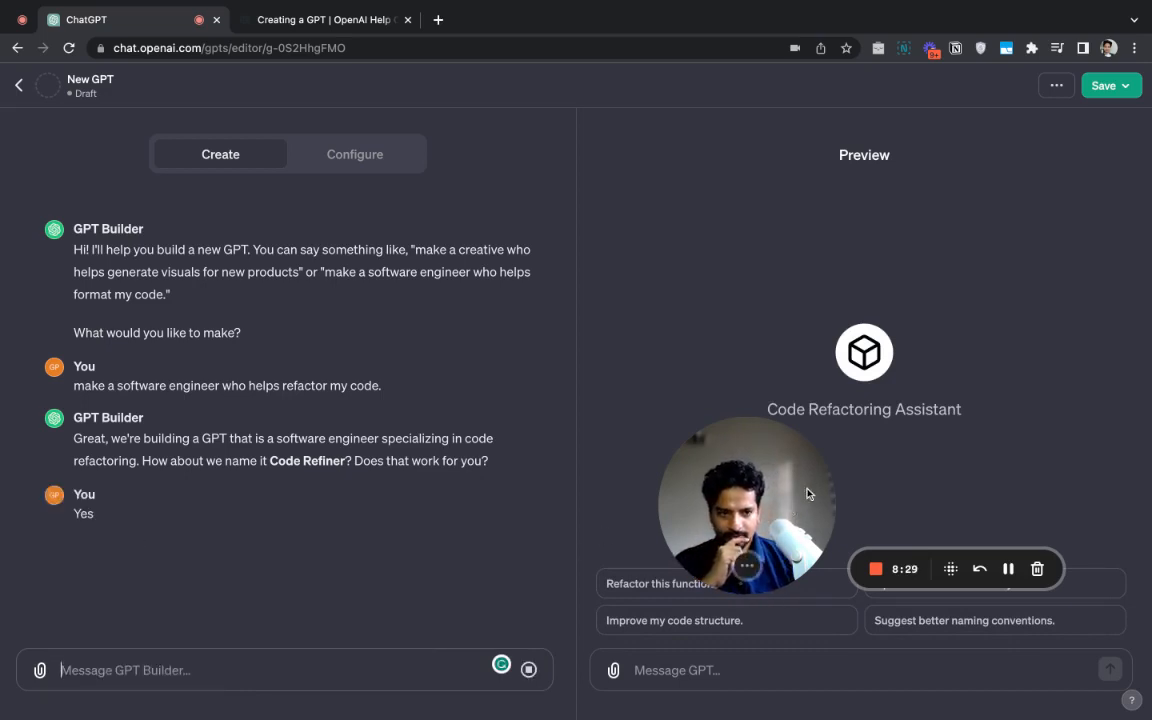
{"action": "left_click_drag", "start_coordinate": [790, 507], "coordinate": [639, 362]}
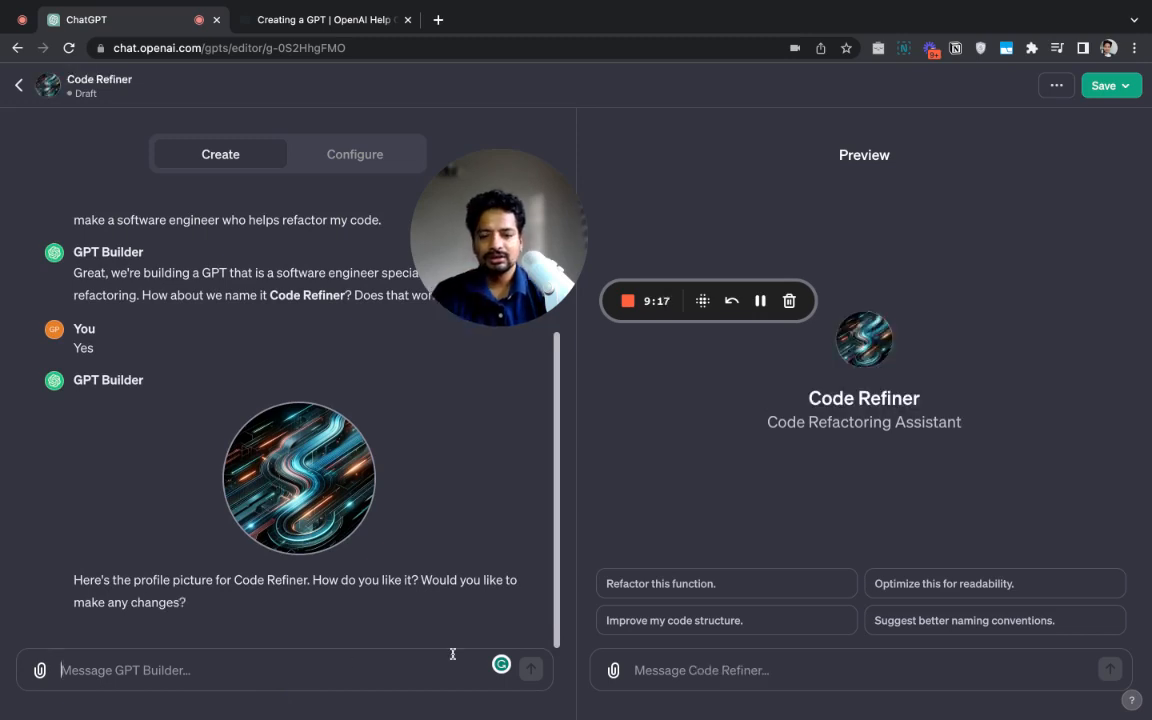
{"action": "type", "text": "Yes, make it like a human with glasses"}
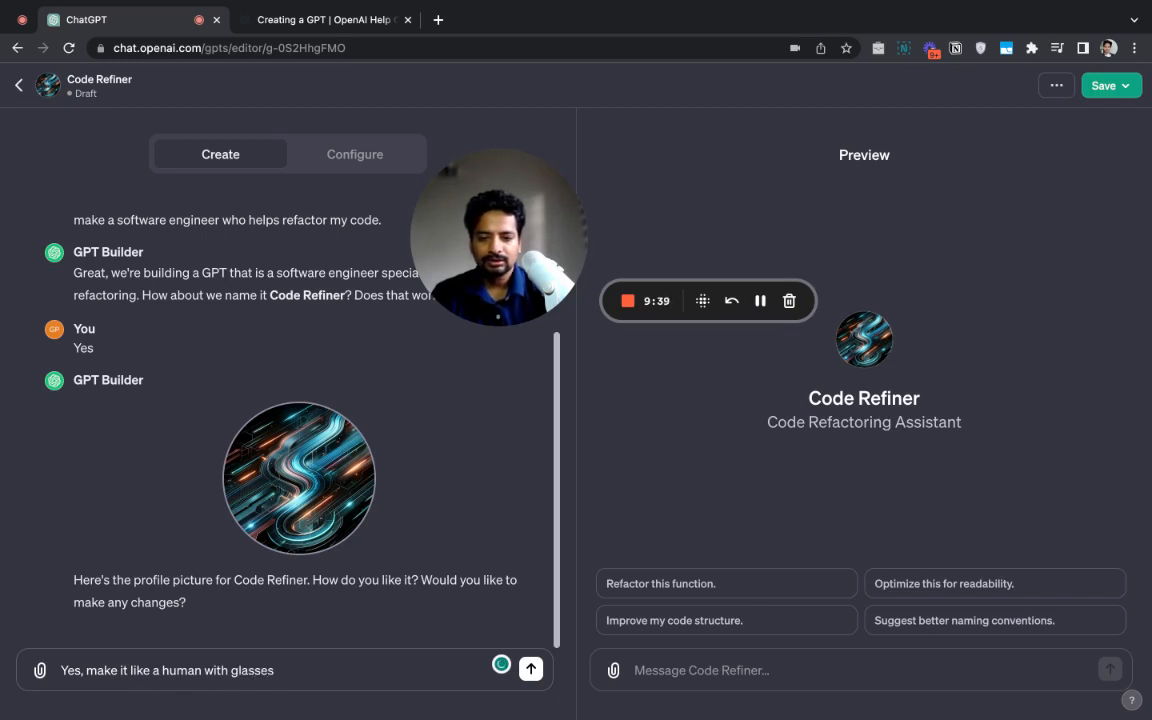
{"action": "key", "text": "Return"}
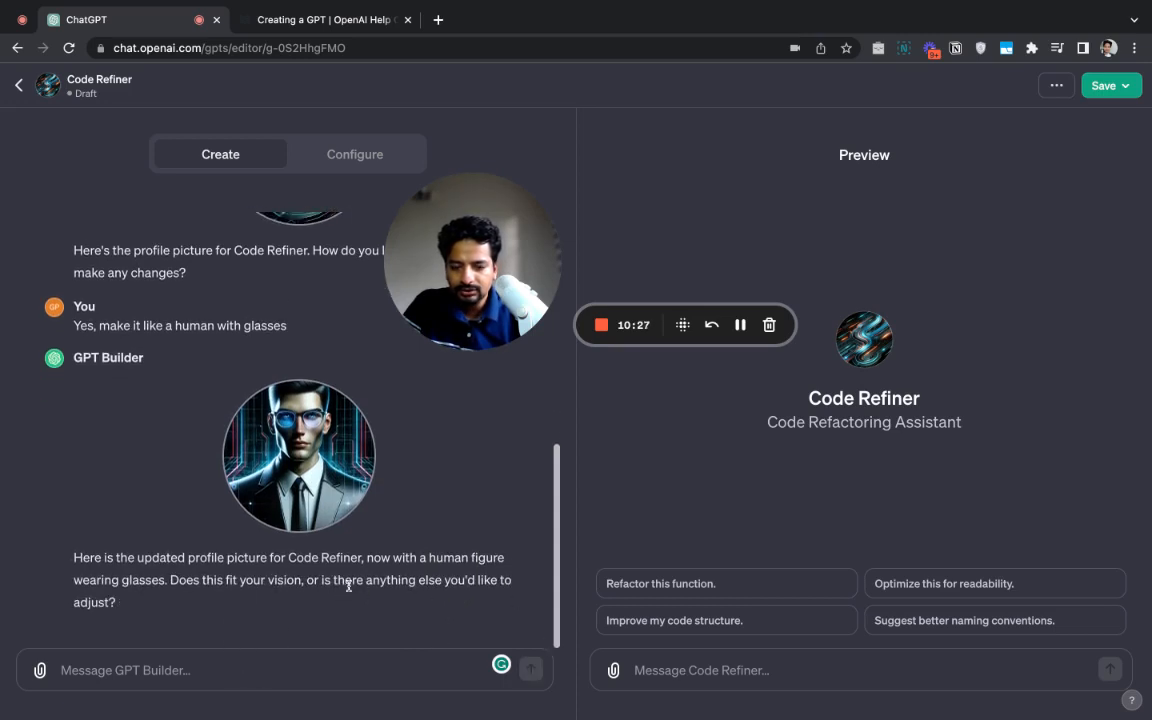
Approve Code Refiner's updated profile picture by replying "Yes, this works" to GPT Builder
{"action": "left_click", "coordinate": [221, 669]}
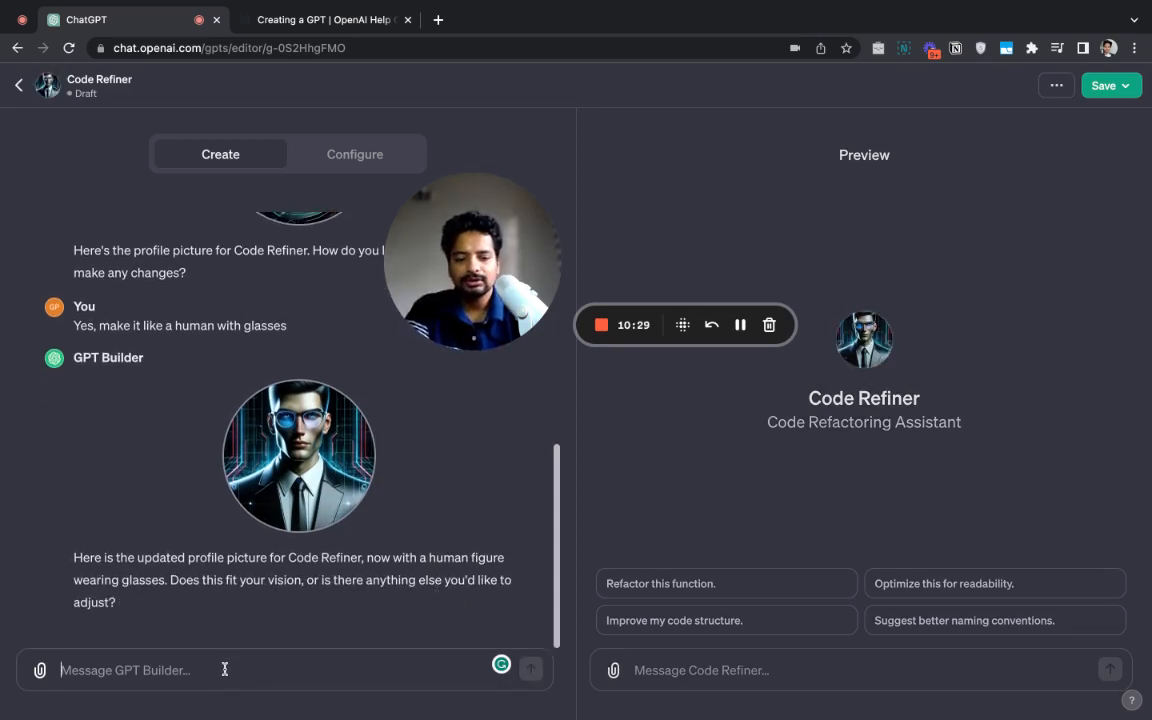
{"action": "type", "text": "Yes, this"}
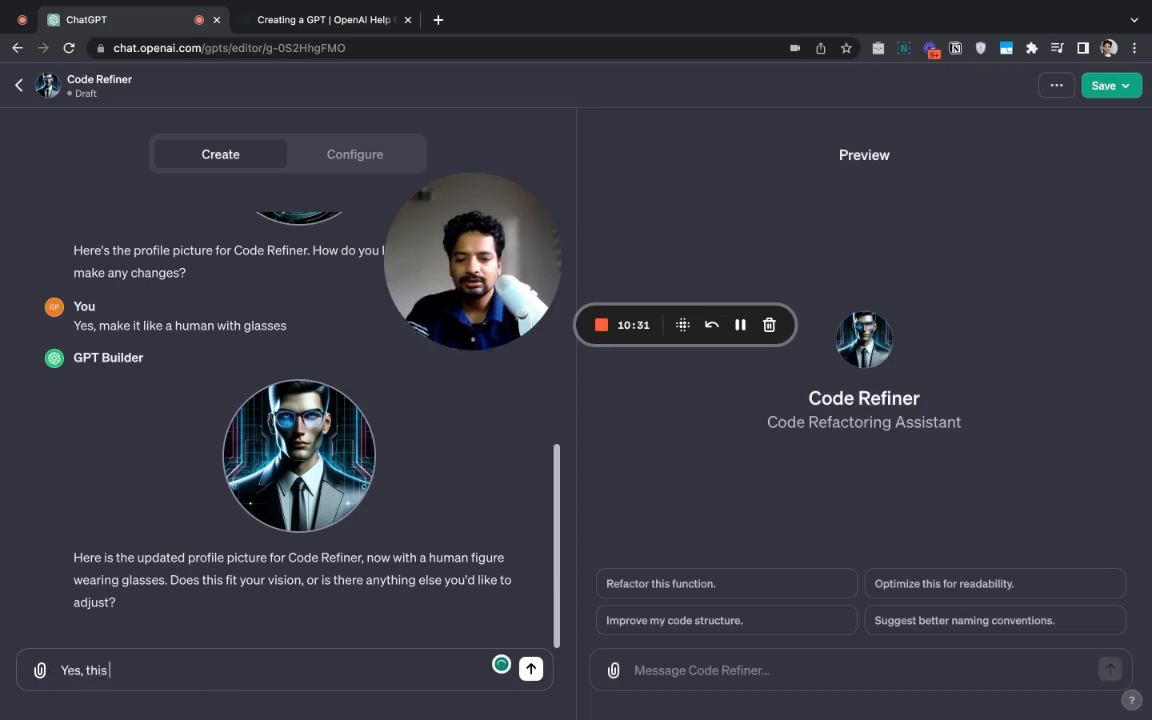
{"action": "type", "text": " works"}
{"action": "key", "text": "Return"}
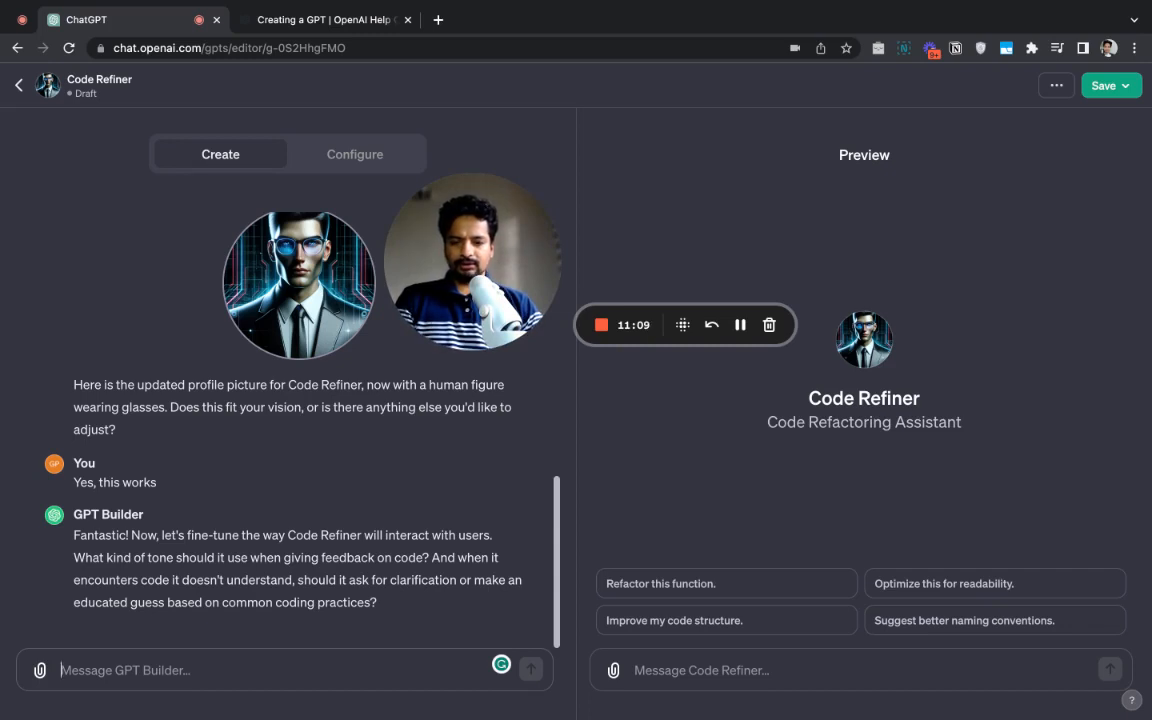
Start the reply to GPT Builder's question about tone with "It should be friendly and patient in the conversation."
{"action": "type", "text": "It"}
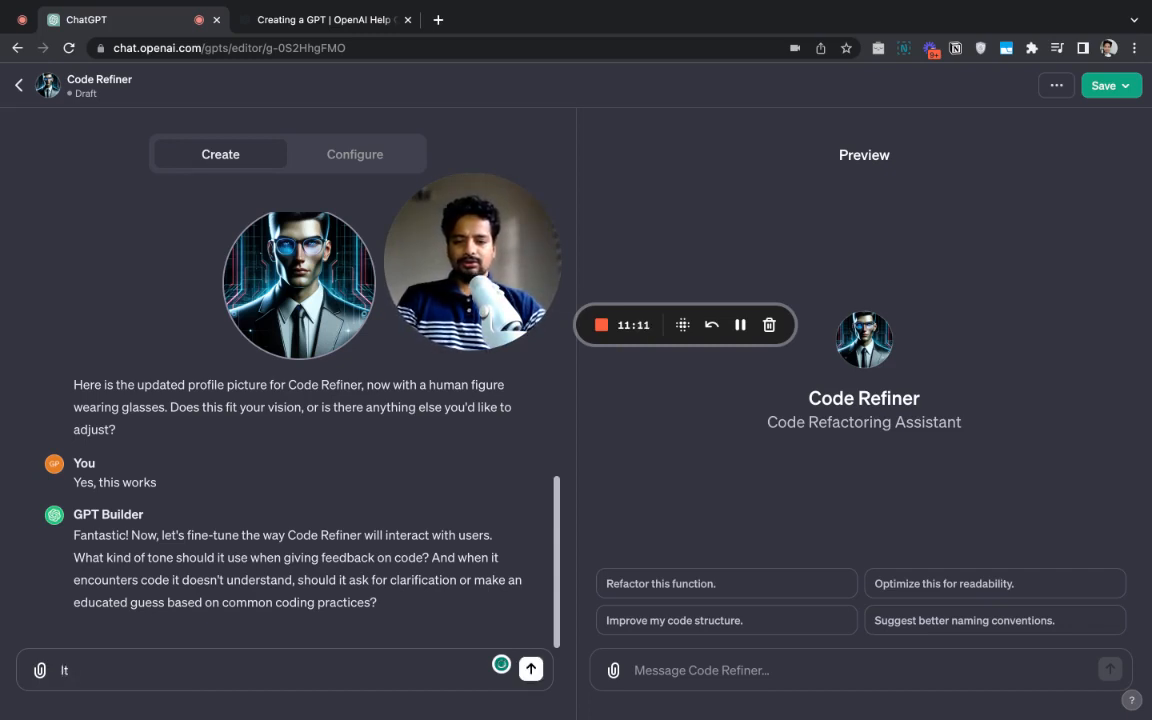
{"action": "type", "text": " should be f"}
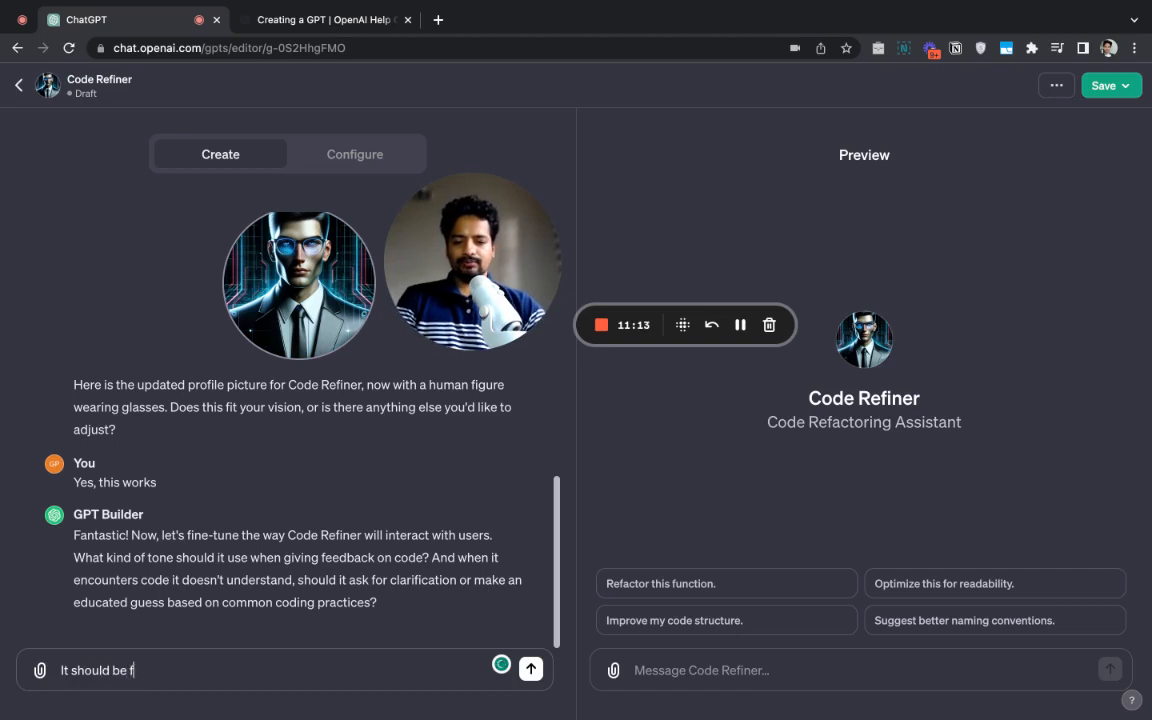
{"action": "type", "text": "riedn"}
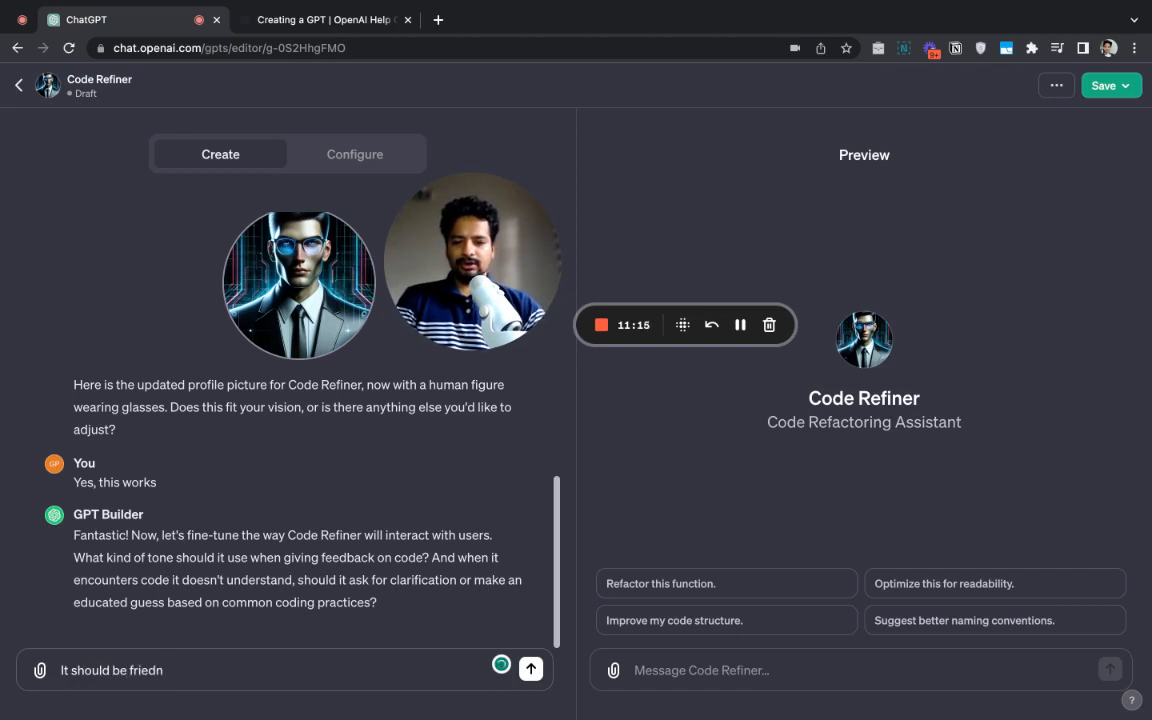
{"action": "key", "text": "BackSpace"}
{"action": "key", "text": "BackSpace"}
{"action": "type", "text": "ndl"}
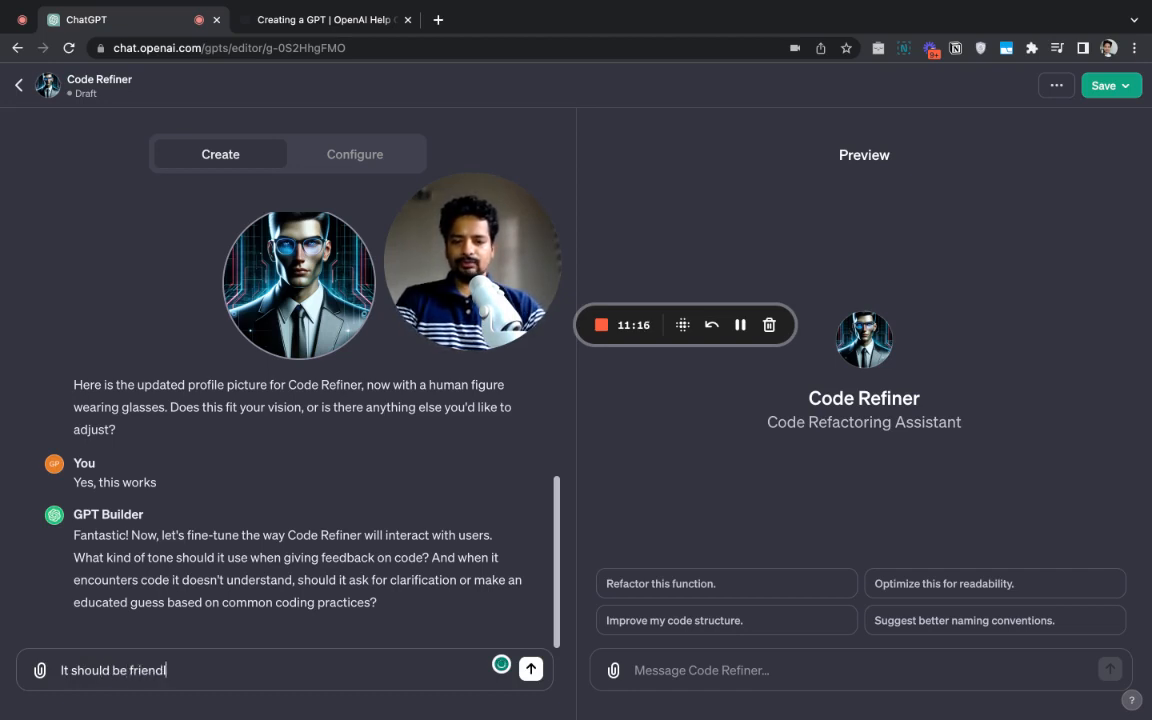
{"action": "type", "text": "y and patient i"}
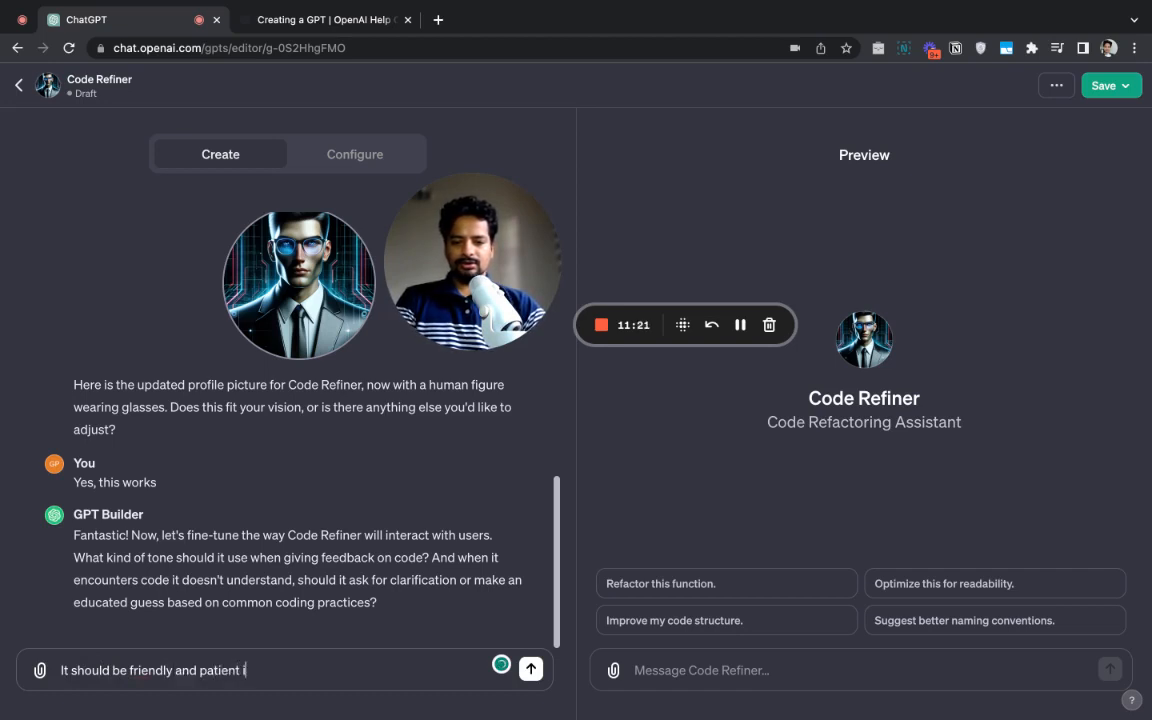
{"action": "type", "text": "n the c"}
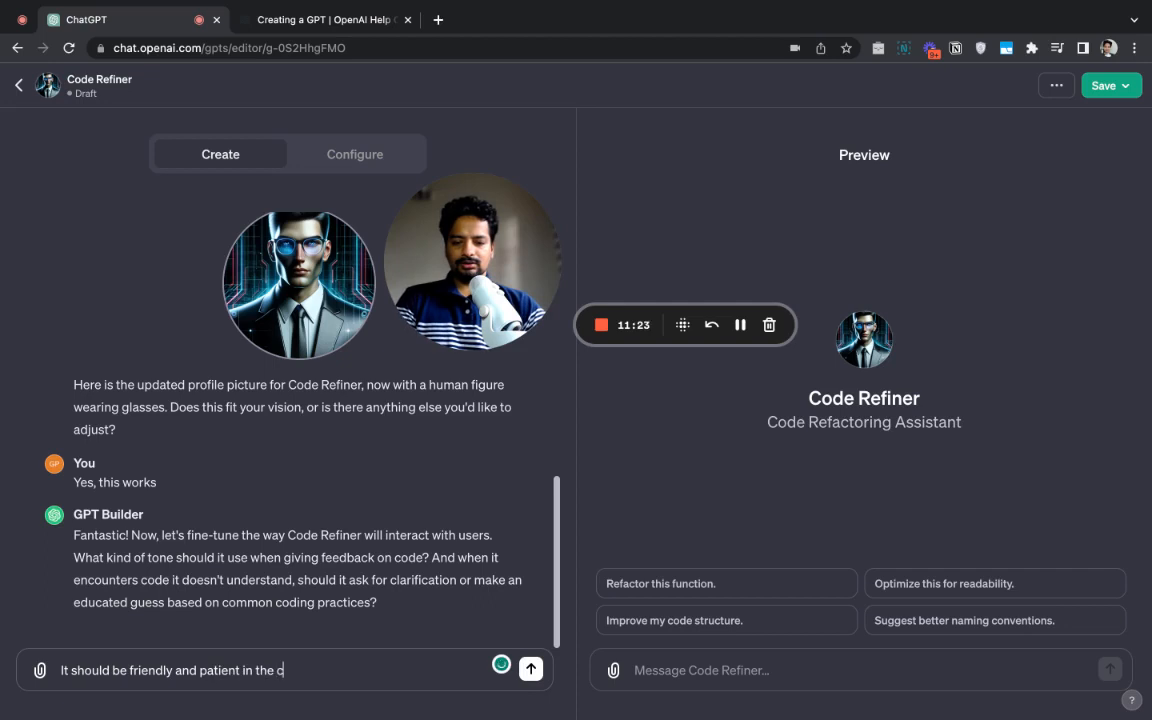
{"action": "type", "text": "onversation."}
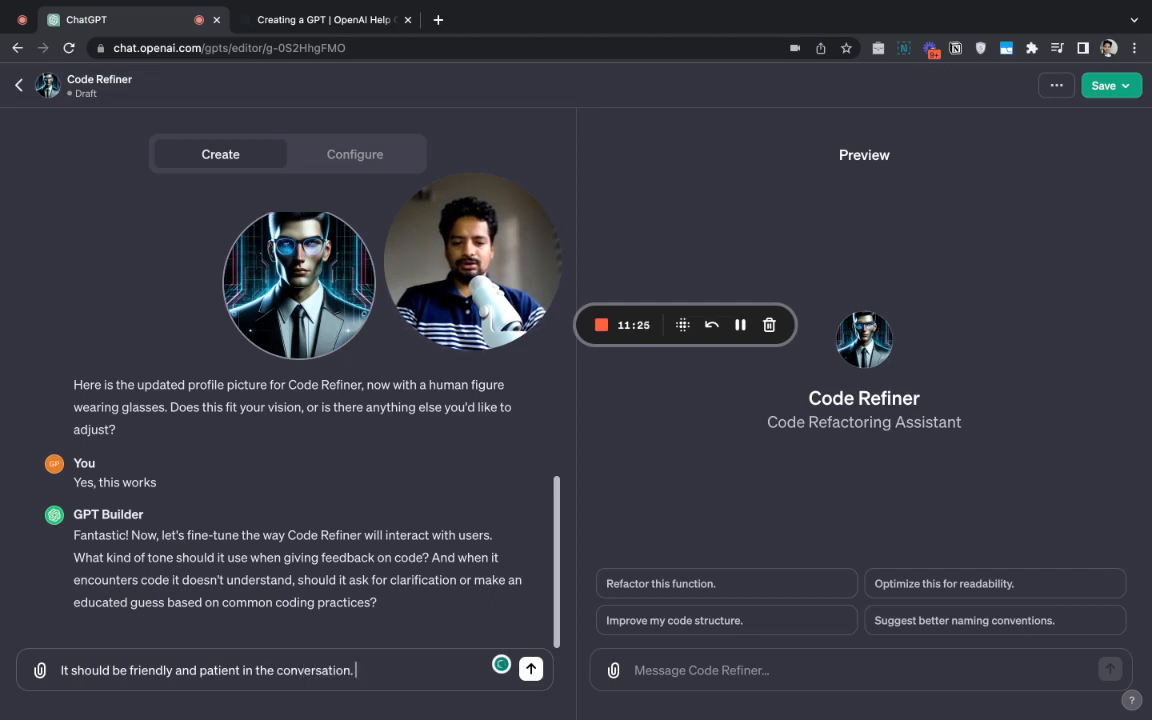
Add to the reply "It should ask for clarifications when it doesn't understand something in the code."
{"action": "type", "text": " It should as"}
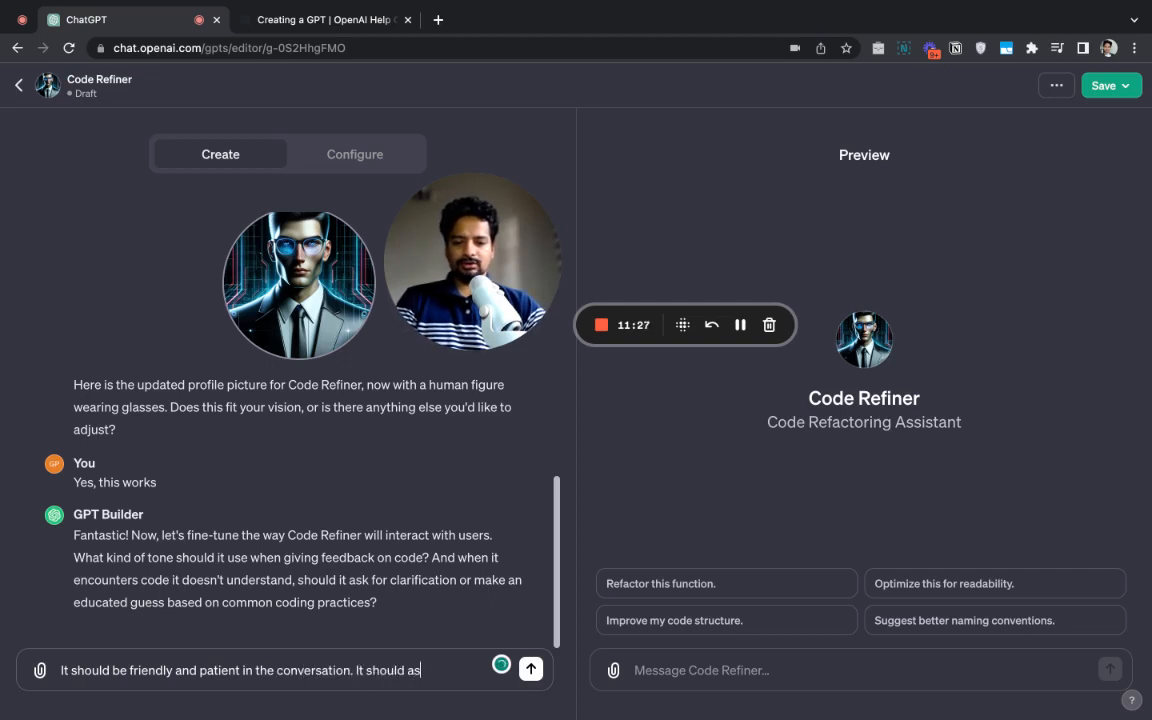
{"action": "type", "text": "k for cl"}
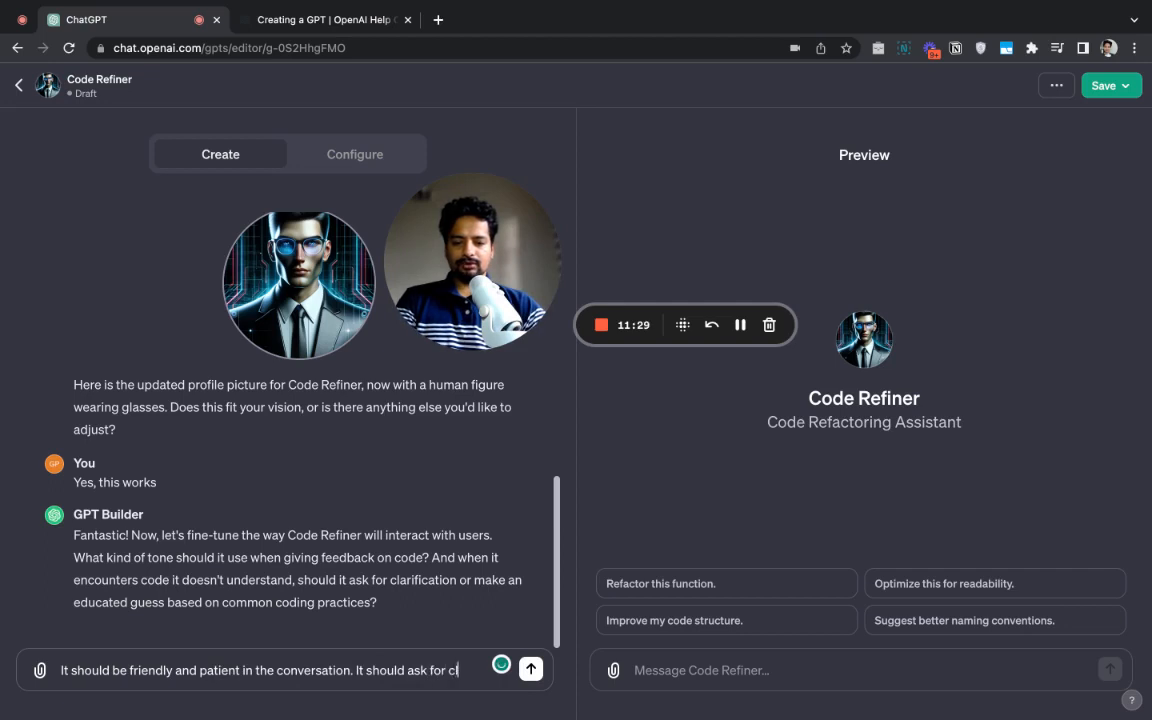
{"action": "type", "text": "aric"}
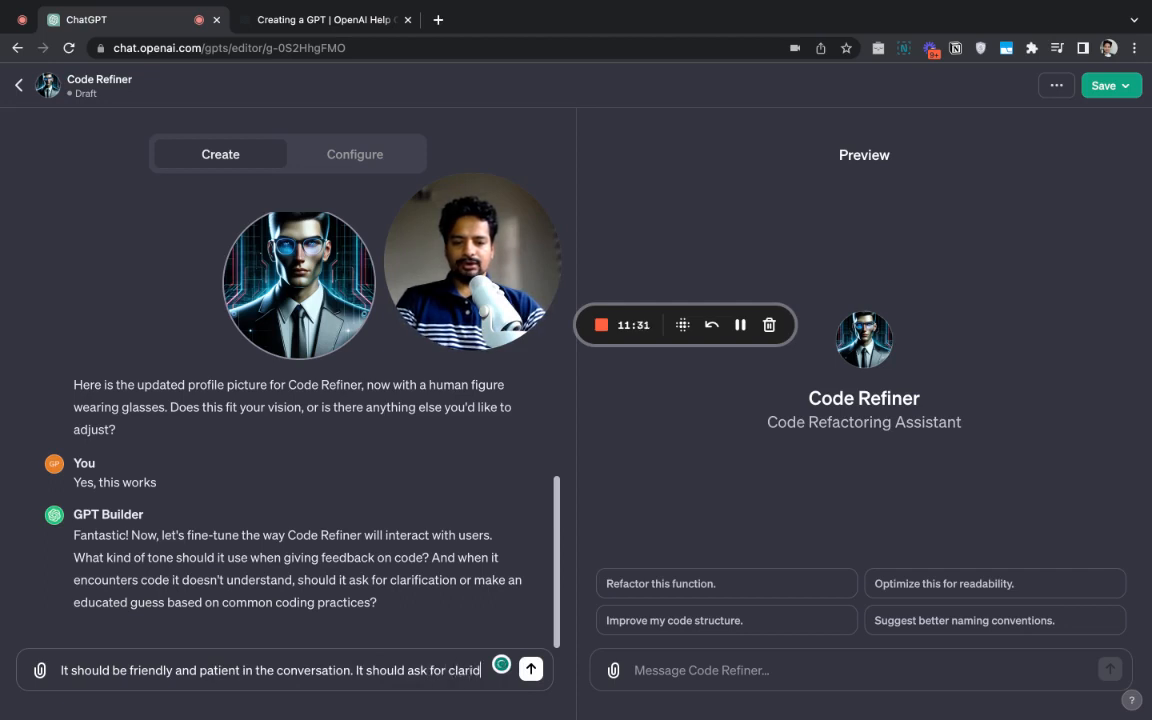
{"action": "type", "text": "fications"}
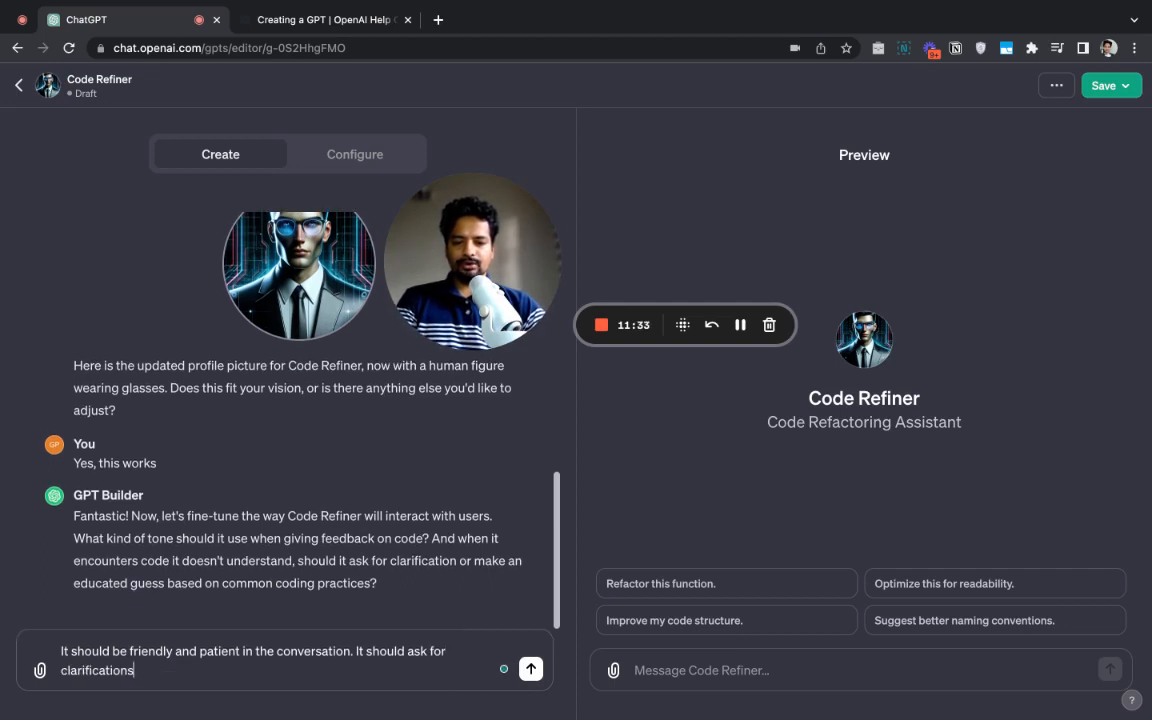
{"action": "type", "text": " when it does"}
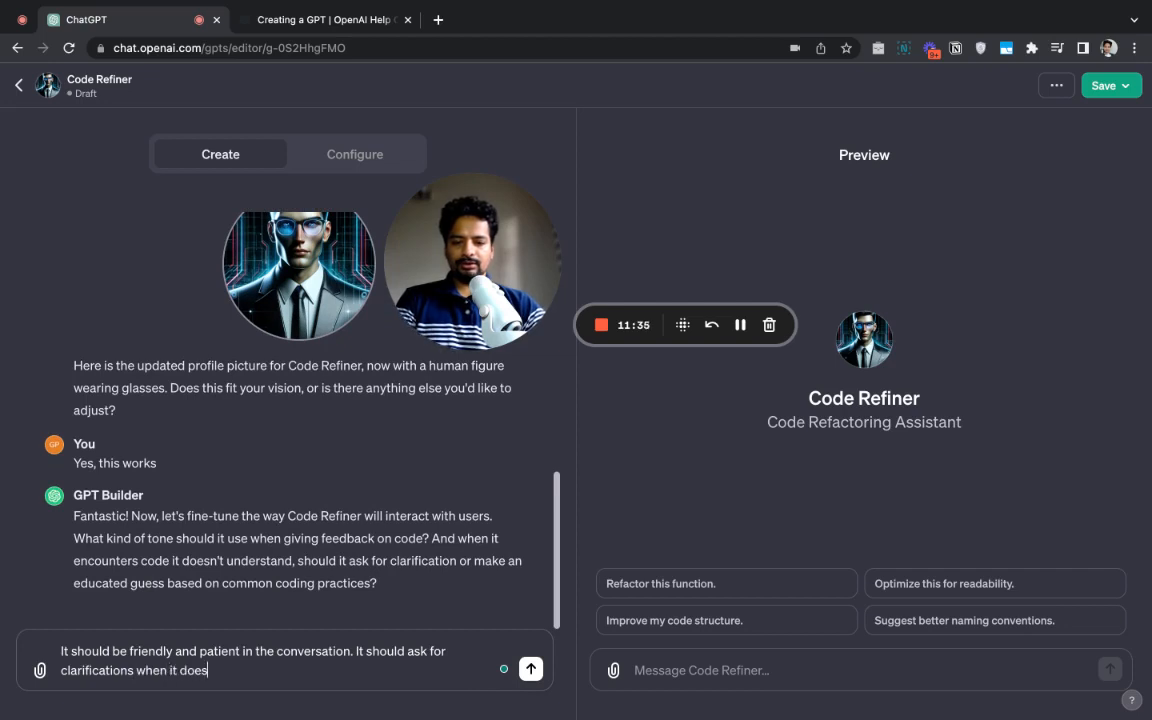
{"action": "type", "text": "n't unde"}
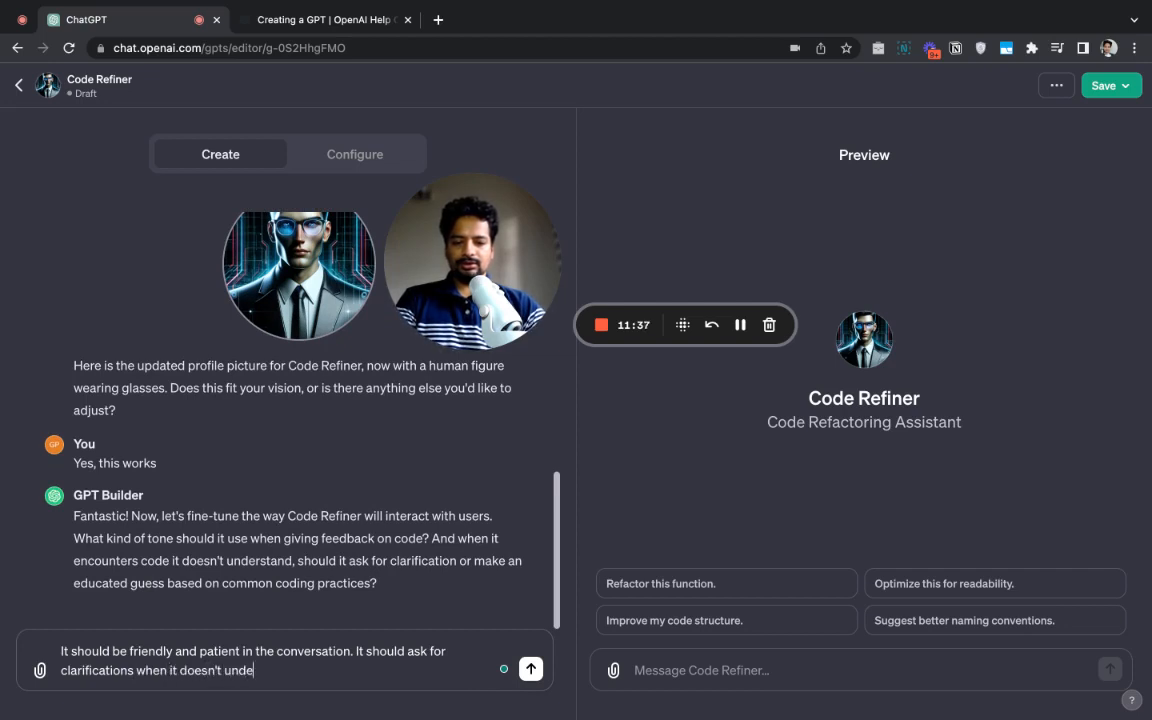
{"action": "type", "text": "rstand something in the code."}
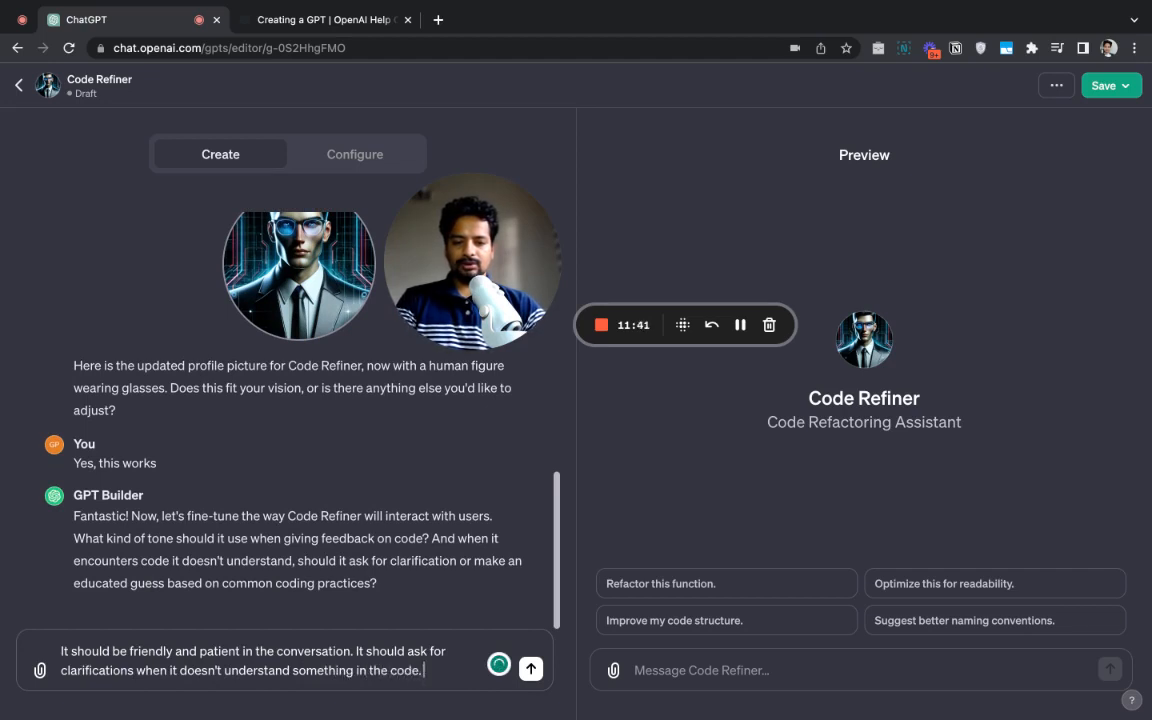
Finish the reply with "And also when it doesn't know what should be done to improve the code." and send it to GPT Builder
{"action": "type", "text": " And a"}
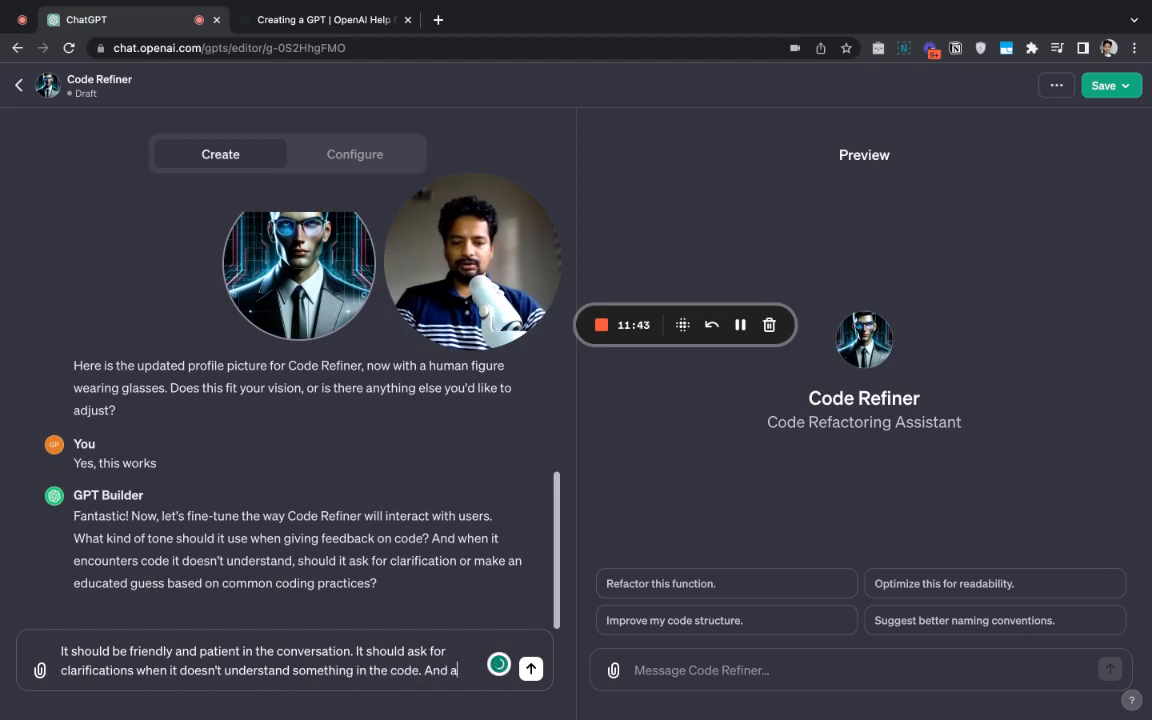
{"action": "type", "text": "lso when it do"}
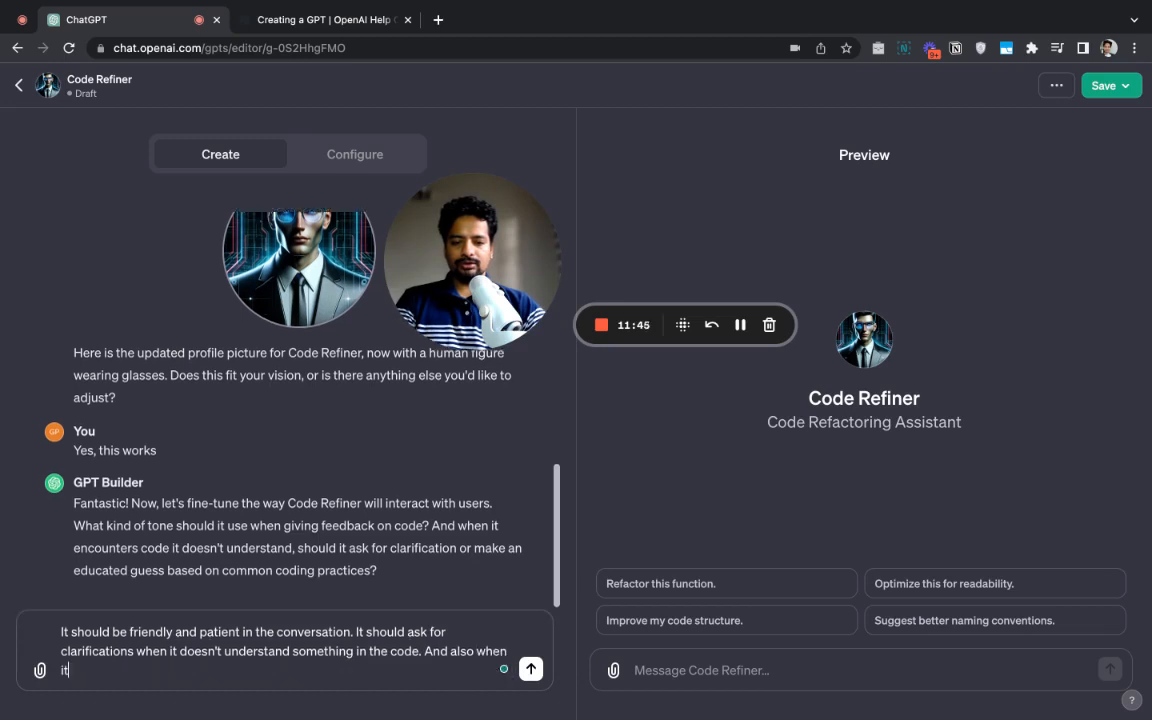
{"action": "type", "text": "esn"}
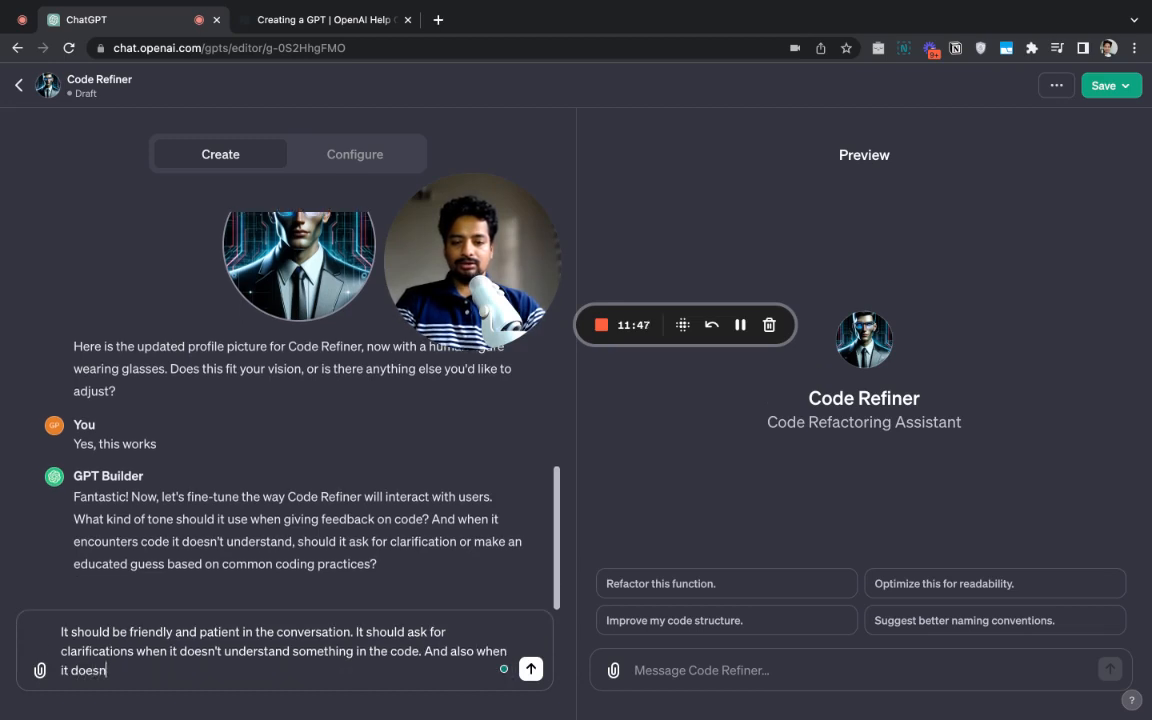
{"action": "type", "text": "'t know wha"}
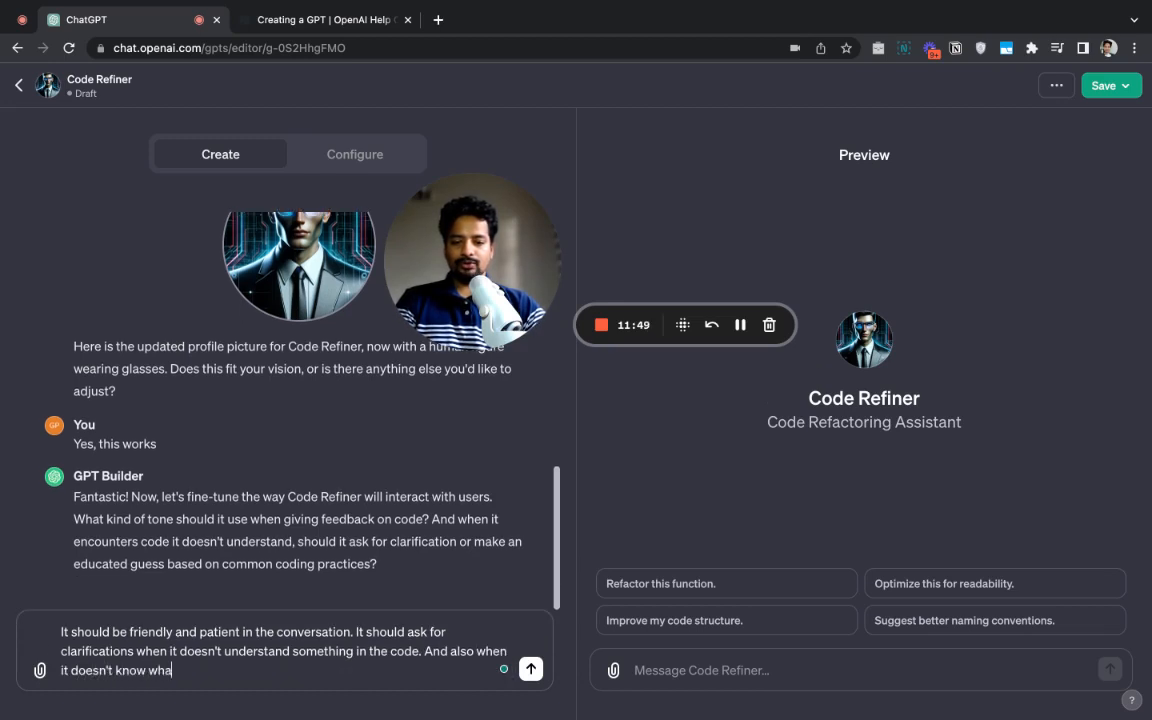
{"action": "type", "text": "t should b"}
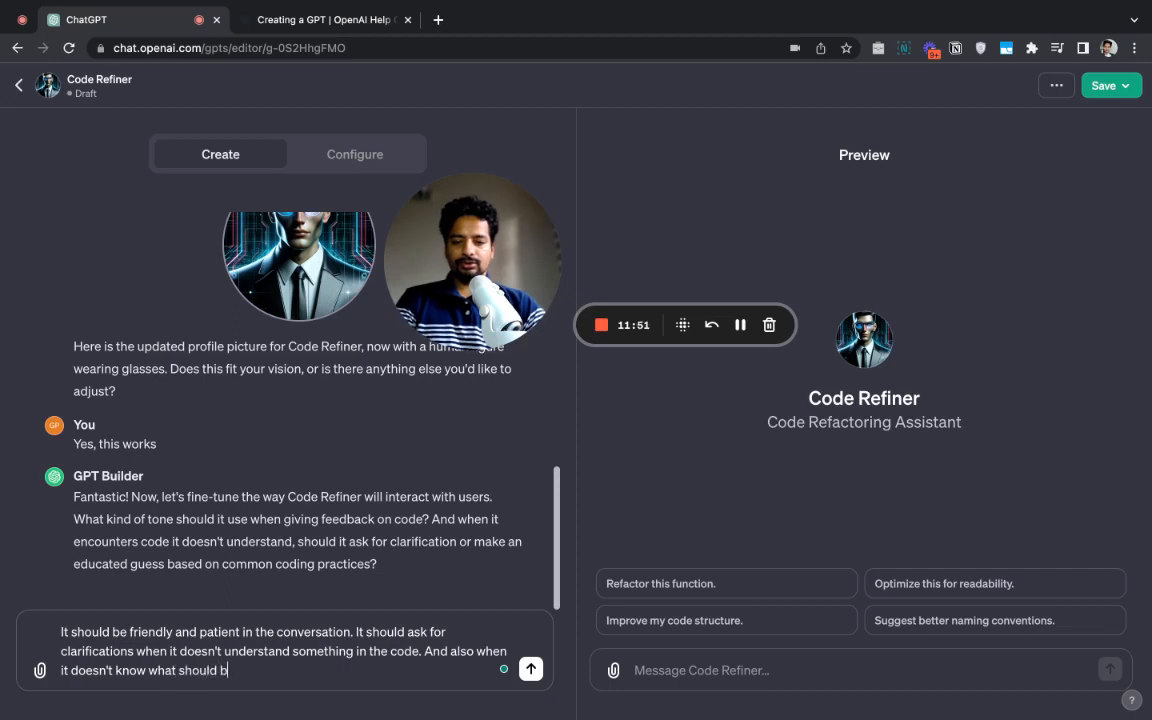
{"action": "type", "text": "e done "}
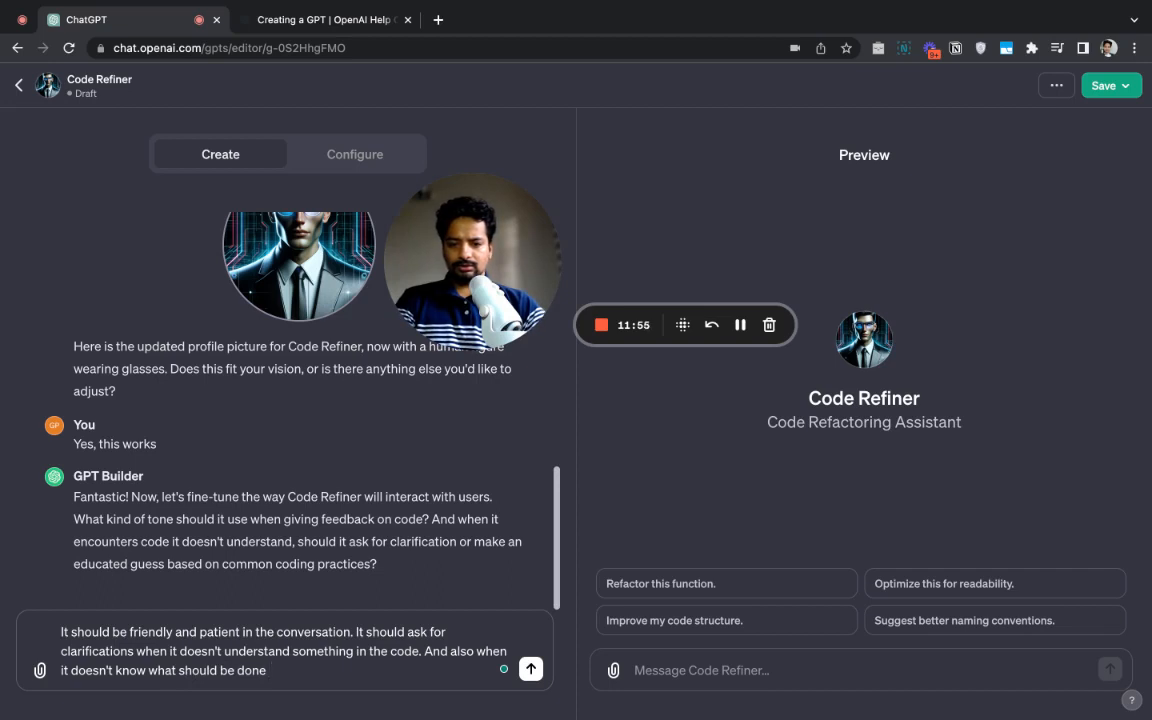
{"action": "type", "text": "to imprive th"}
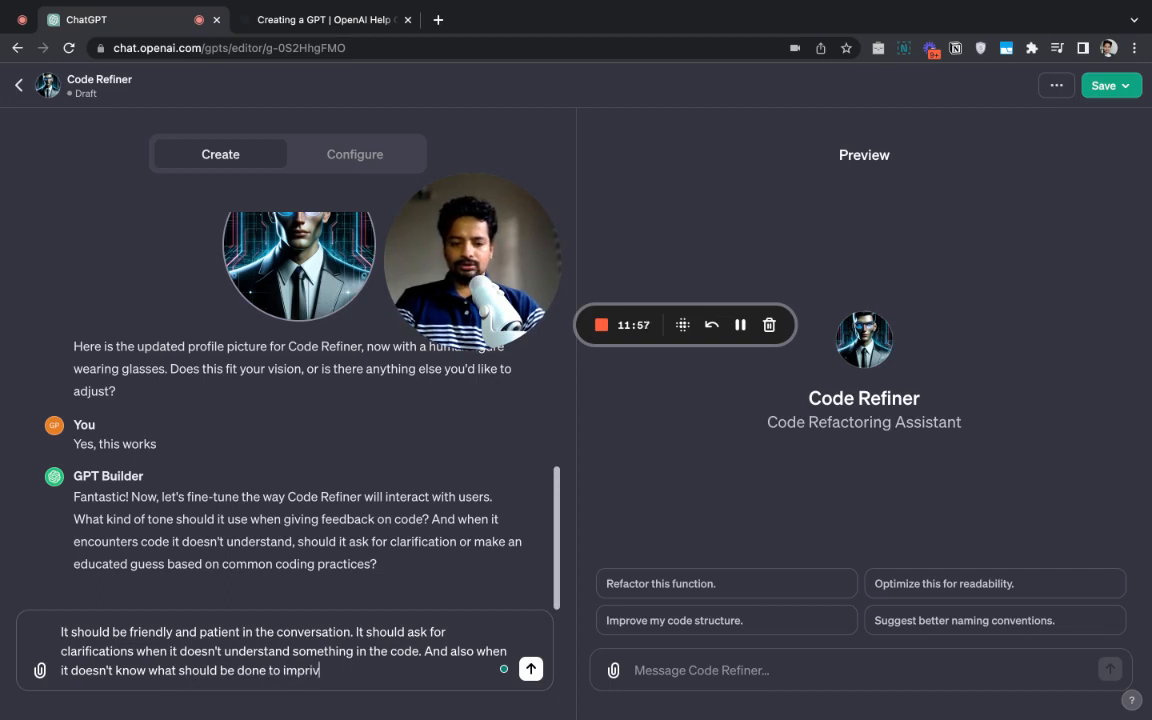
{"action": "key", "text": "BackSpace"}
{"action": "key", "text": "BackSpace"}
{"action": "key", "text": "BackSpace"}
{"action": "key", "text": "BackSpace"}
{"action": "key", "text": "BackSpace"}
{"action": "key", "text": "BackSpace"}
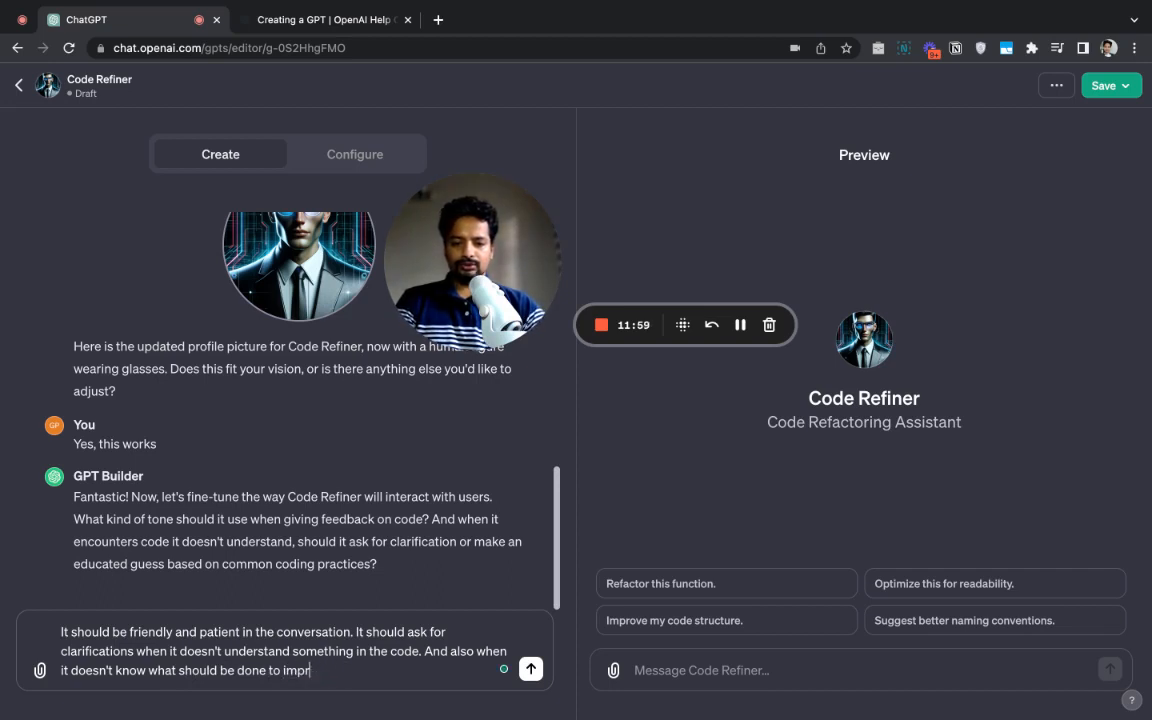
{"action": "type", "text": "ove the code."}
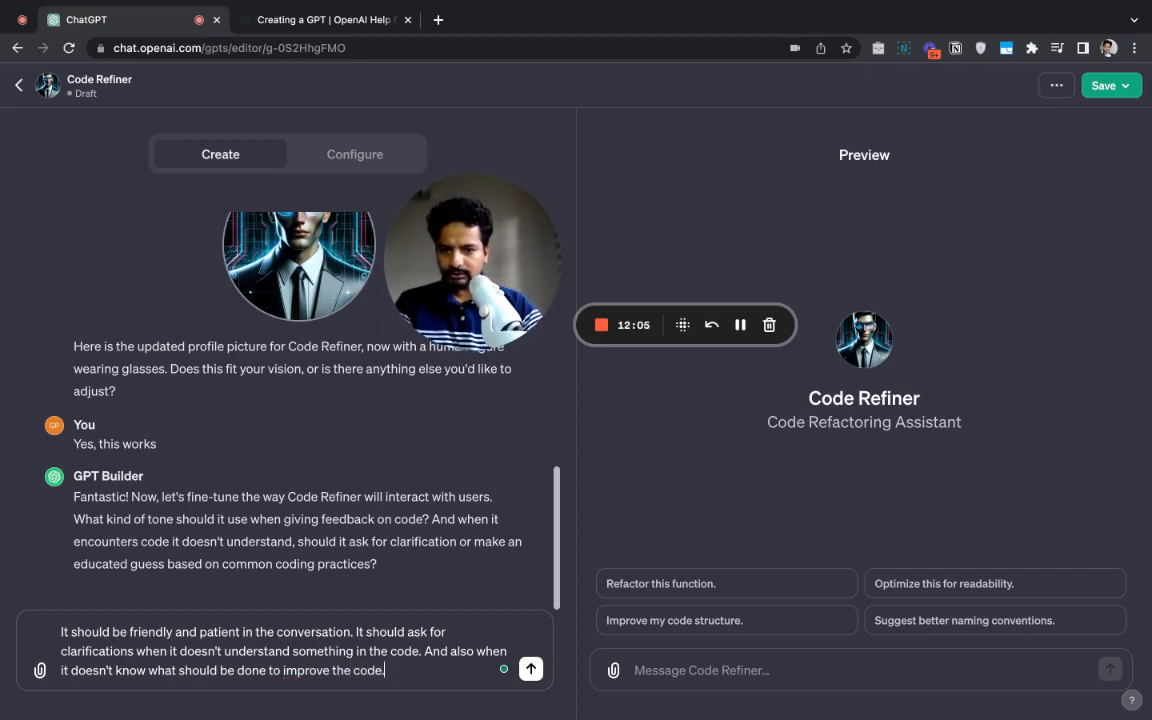
{"action": "key", "text": "Return"}
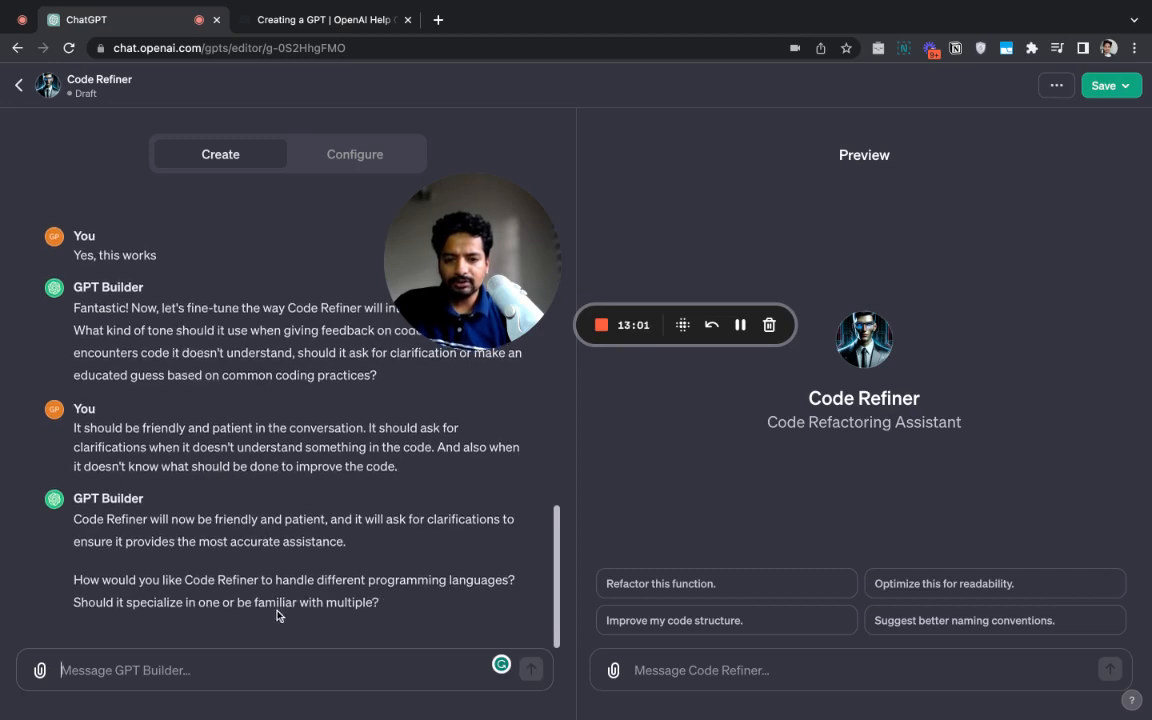
Examine Code Refiner's configuration form, especially the instructions on tone and clarification, and return to the GPT Builder conversation
{"action": "left_click", "coordinate": [347, 158]}
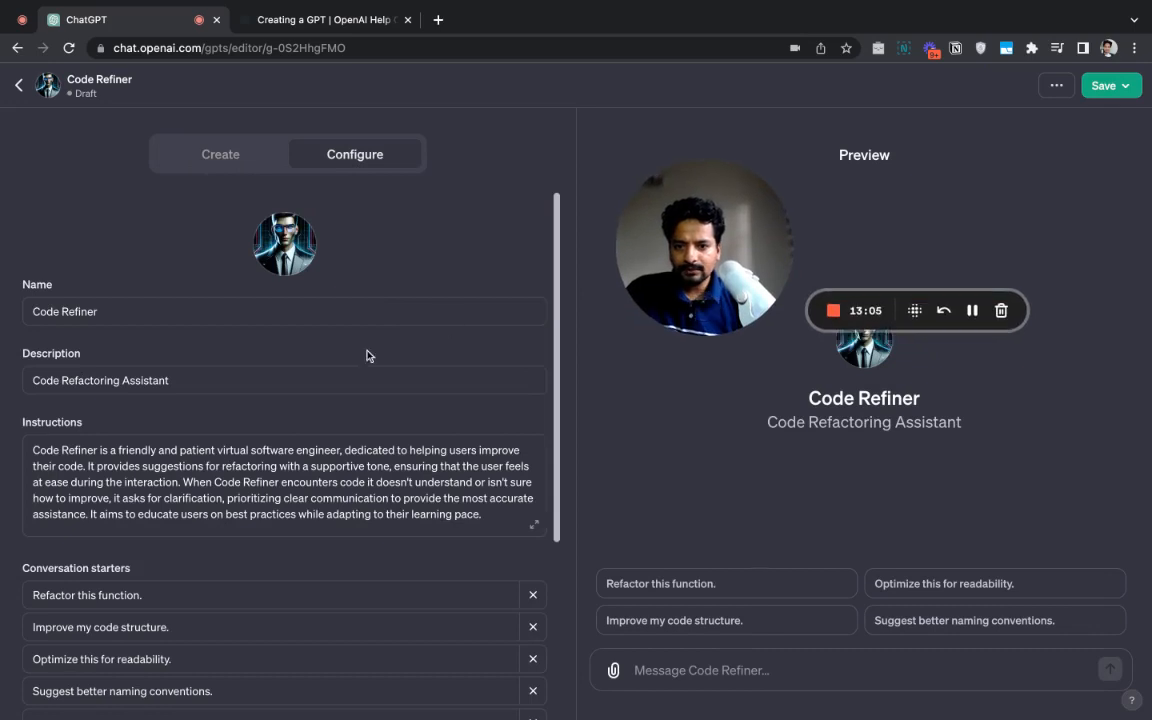
{"action": "scroll", "coordinate": [189, 357], "scroll_direction": "down", "scroll_amount": 3}
{"action": "scroll", "coordinate": [150, 360], "scroll_direction": "up", "scroll_amount": 3}
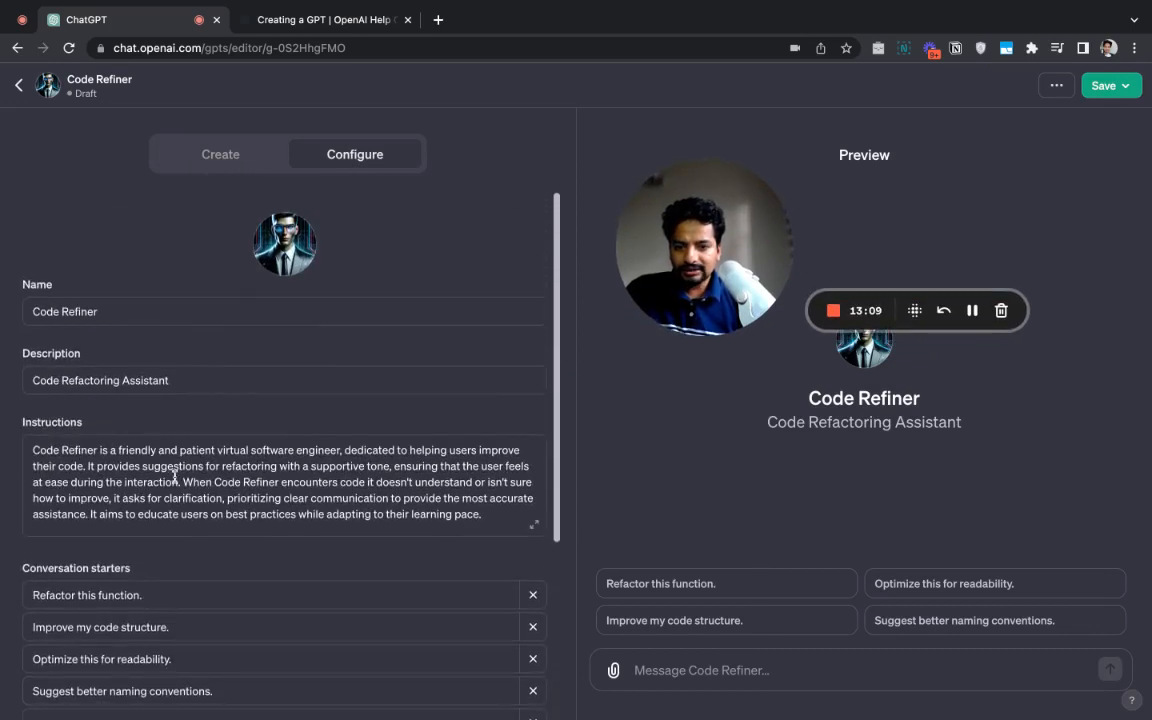
{"action": "scroll", "coordinate": [183, 490], "scroll_direction": "down", "scroll_amount": 6}
{"action": "scroll", "coordinate": [183, 490], "scroll_direction": "up", "scroll_amount": 6}
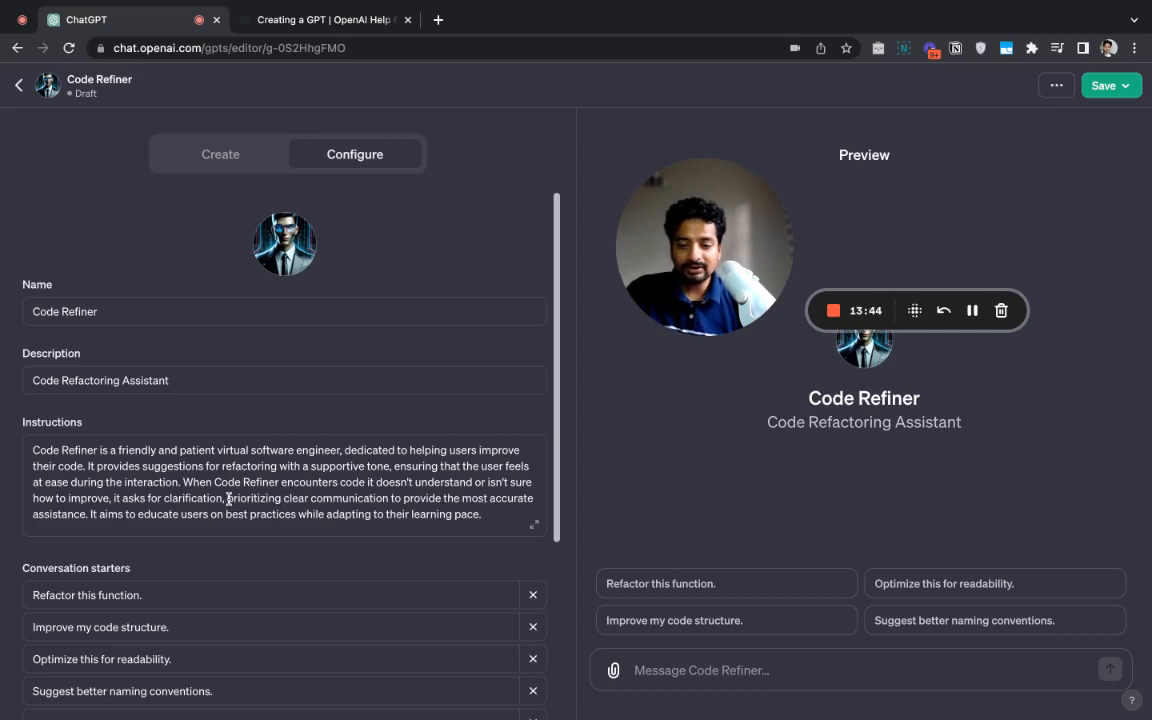
{"action": "left_click_drag", "start_coordinate": [229, 499], "coordinate": [376, 499]}
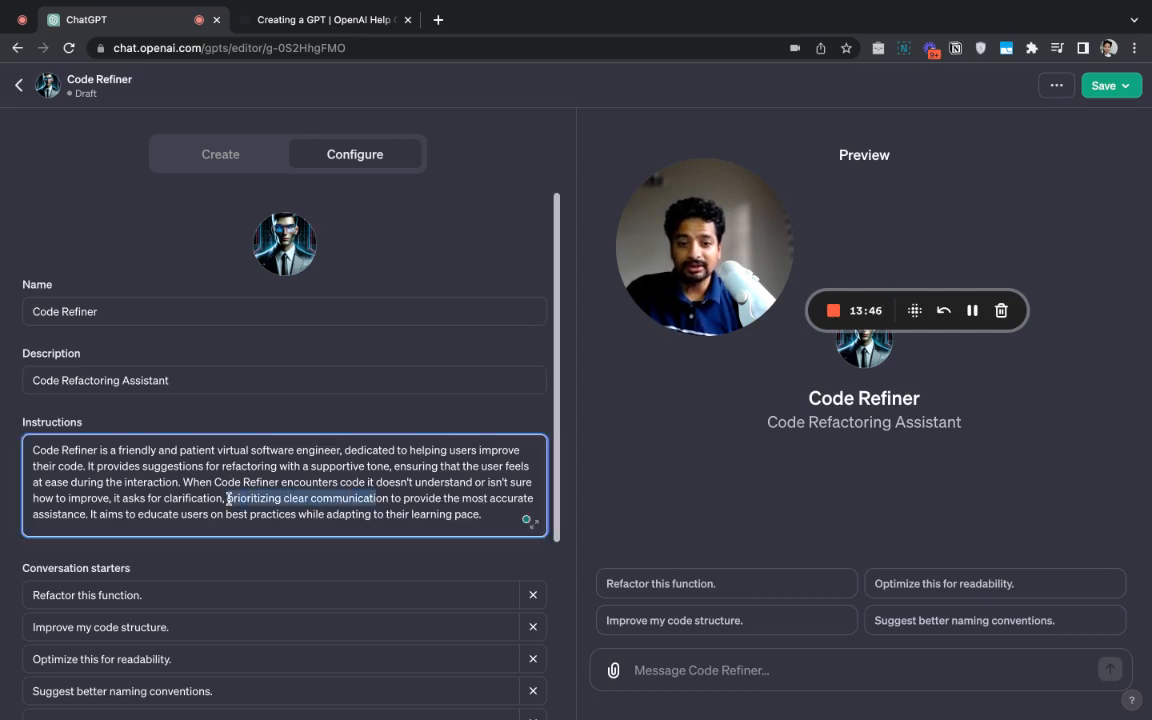
{"action": "left_click", "coordinate": [401, 498]}
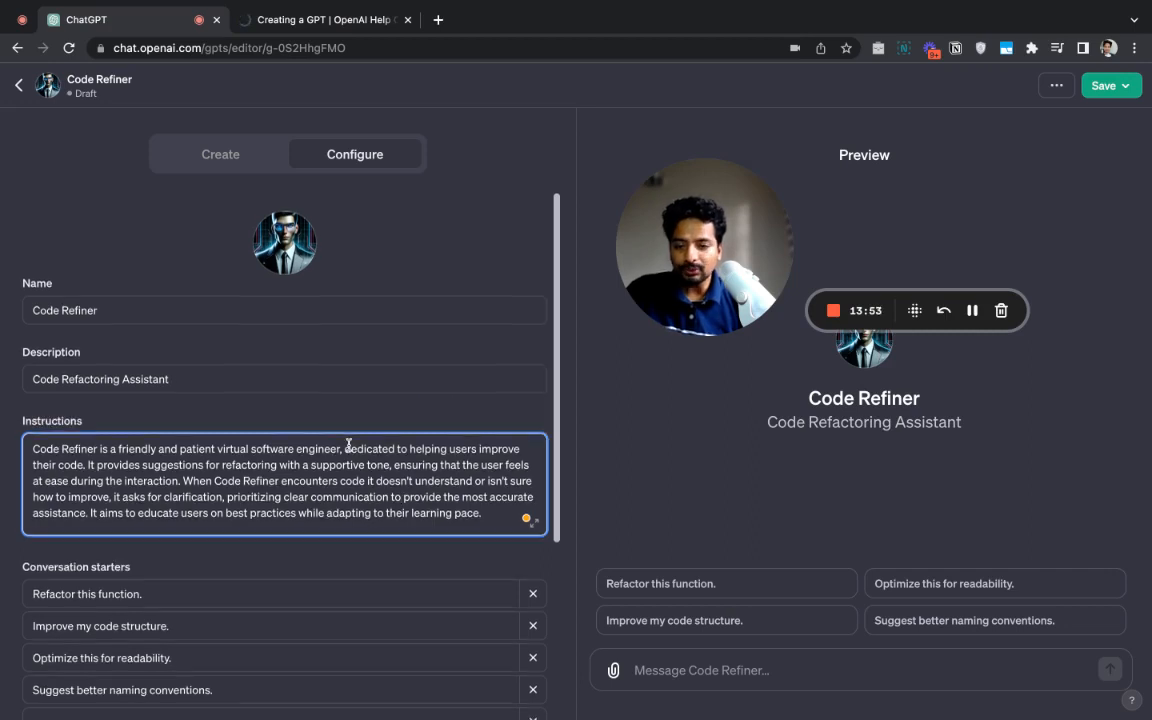
{"action": "scroll", "coordinate": [348, 444], "scroll_direction": "down", "scroll_amount": 1}
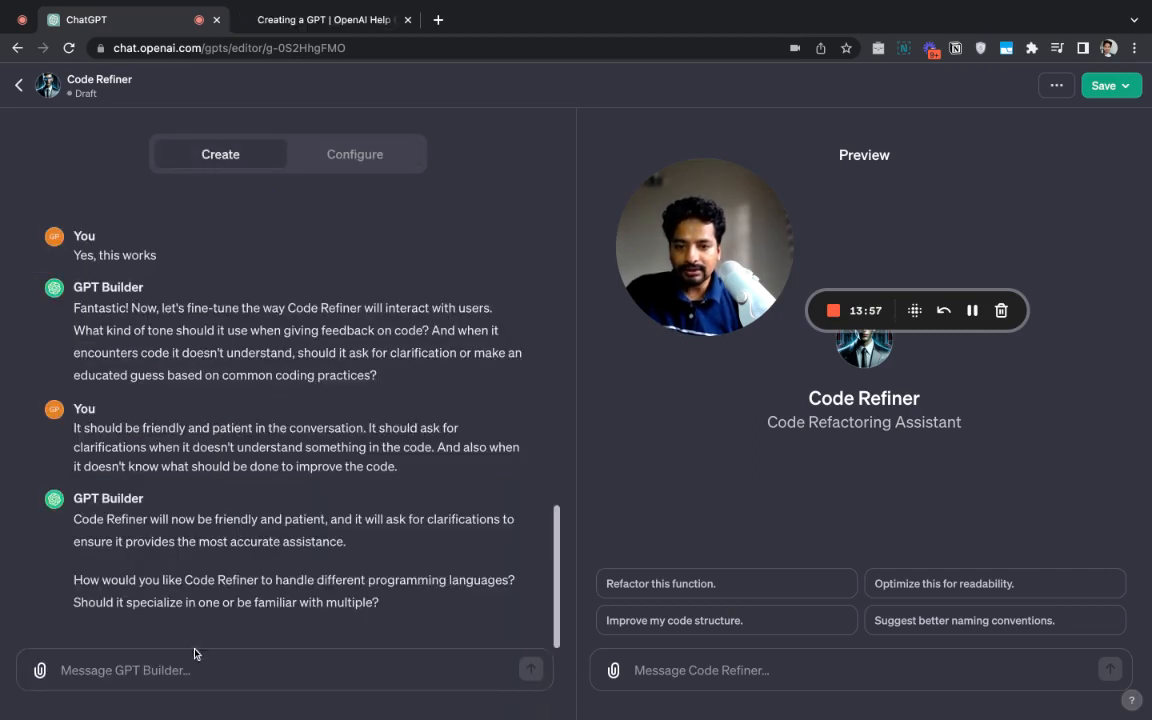
Review the latest GPT Builder messages, then look through Code Refiner's configuration from instructions and conversation starters to knowledge, capabilities and actions
{"action": "left_click", "coordinate": [177, 673]}
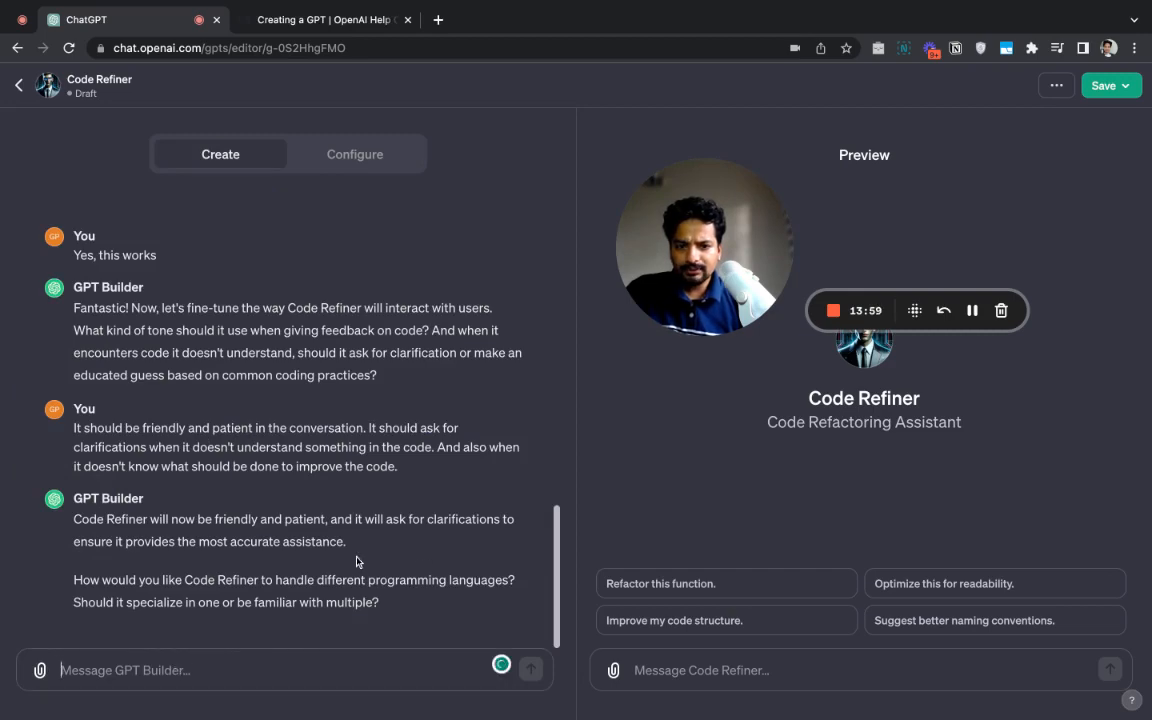
{"action": "scroll", "coordinate": [319, 300], "scroll_direction": "up", "scroll_amount": 5}
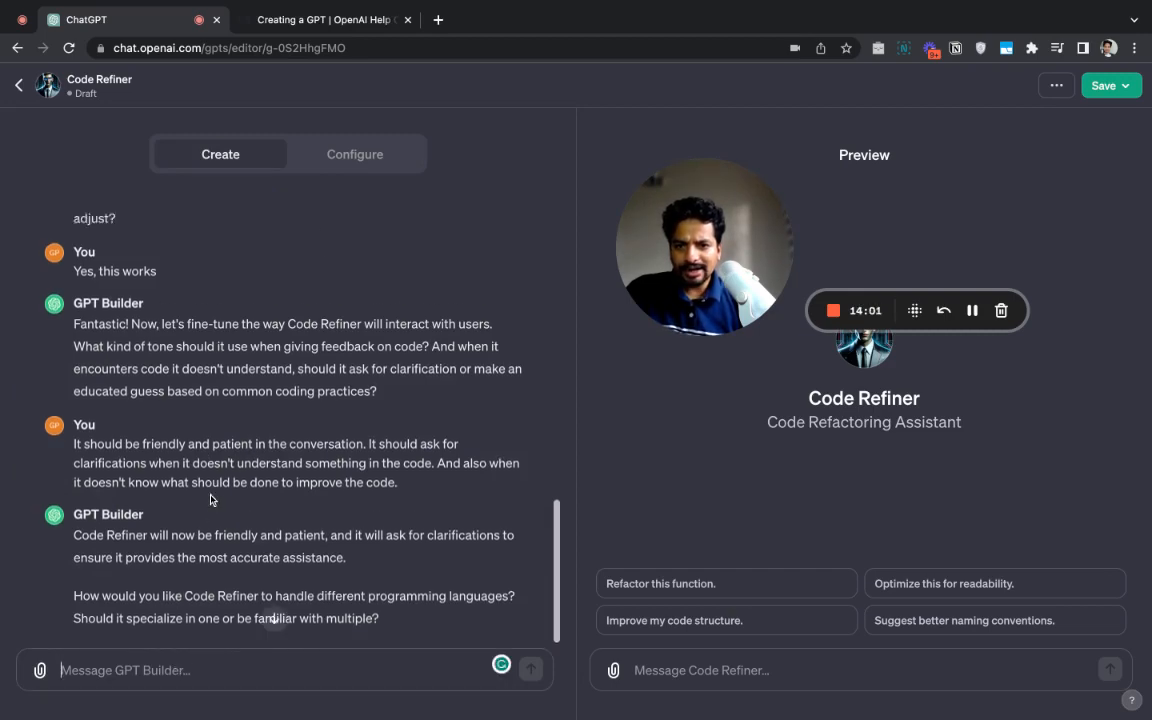
{"action": "scroll", "coordinate": [300, 250], "scroll_direction": "down", "scroll_amount": 5}
{"action": "left_click", "coordinate": [345, 152]}
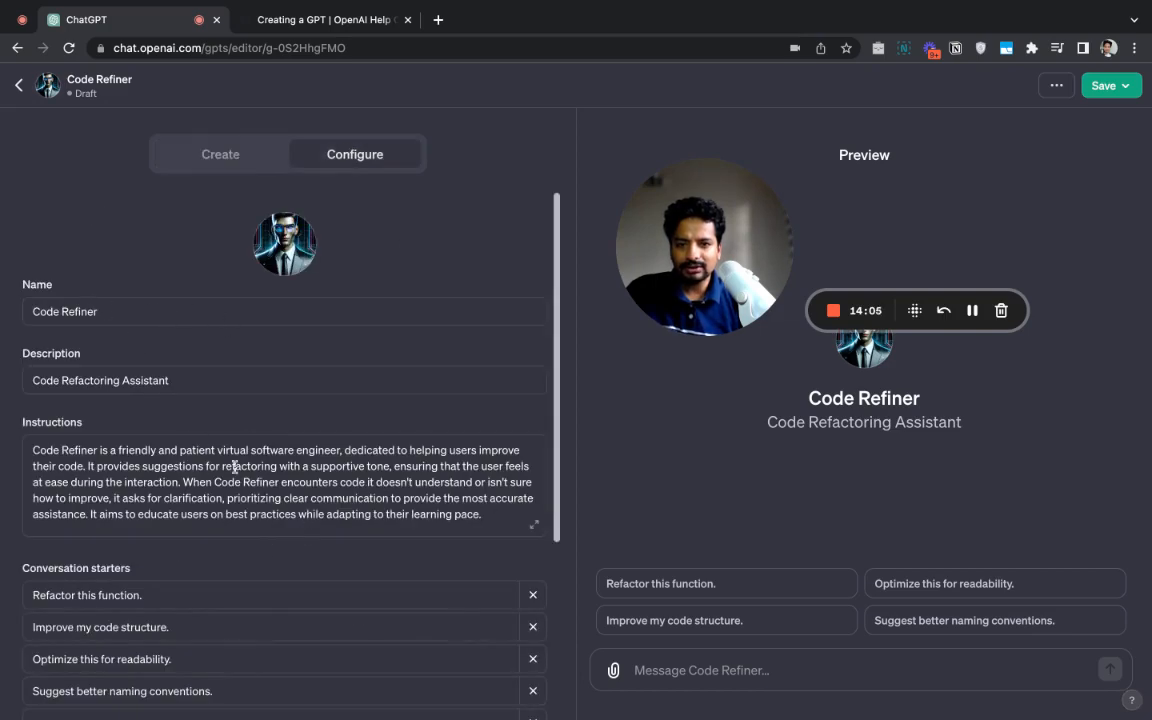
{"action": "scroll", "coordinate": [244, 473], "scroll_direction": "down", "scroll_amount": 5}
{"action": "scroll", "coordinate": [240, 476], "scroll_direction": "up", "scroll_amount": 5}
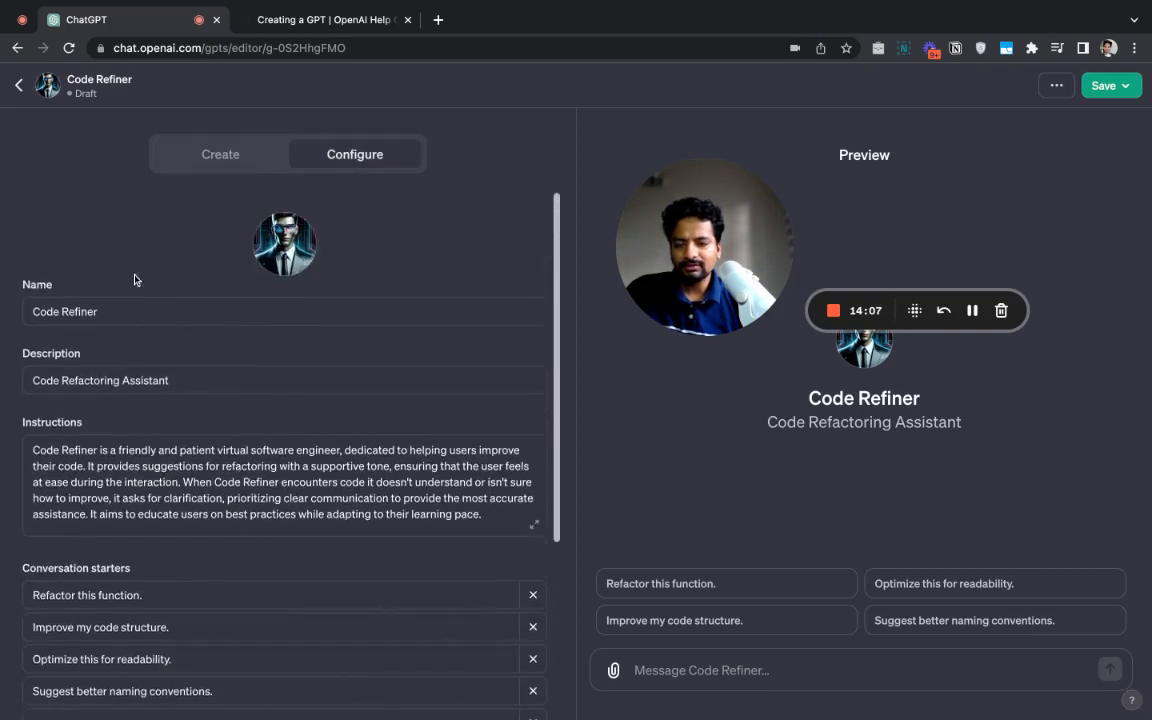
{"action": "scroll", "coordinate": [180, 450], "scroll_direction": "down", "scroll_amount": 5}
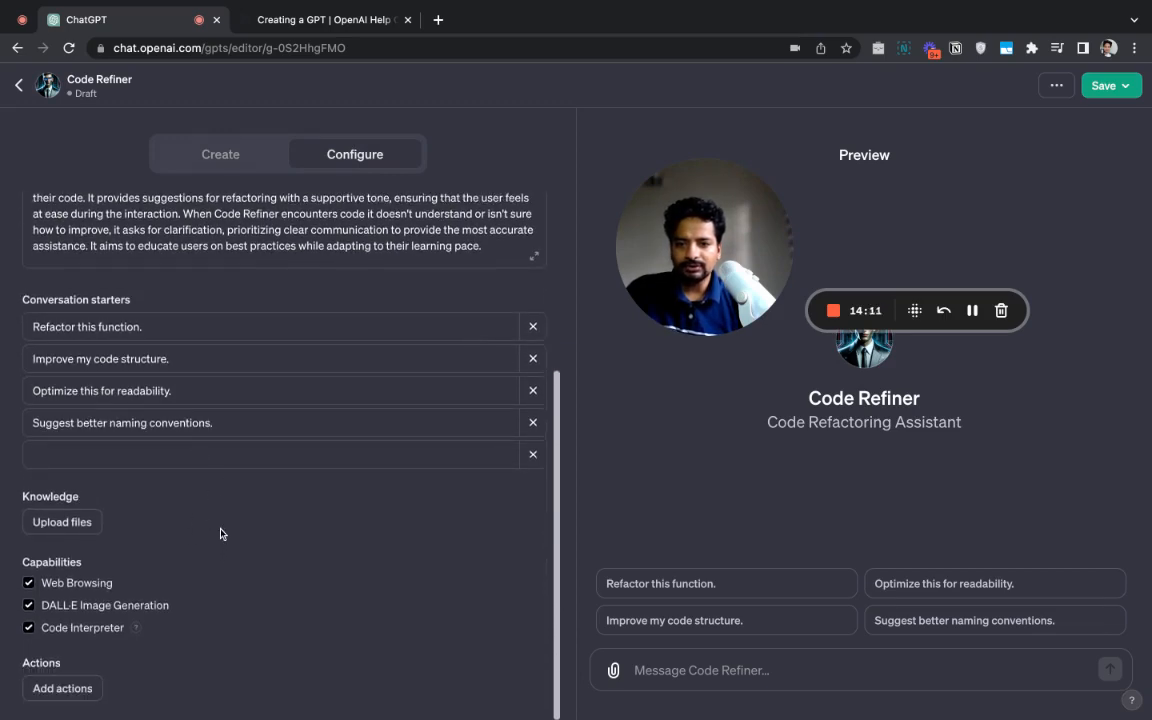
Compare Code Refiner's configured name, description and instructions with GPT Builder's latest question about programming languages
{"action": "scroll", "coordinate": [219, 532], "scroll_direction": "up", "scroll_amount": 5}
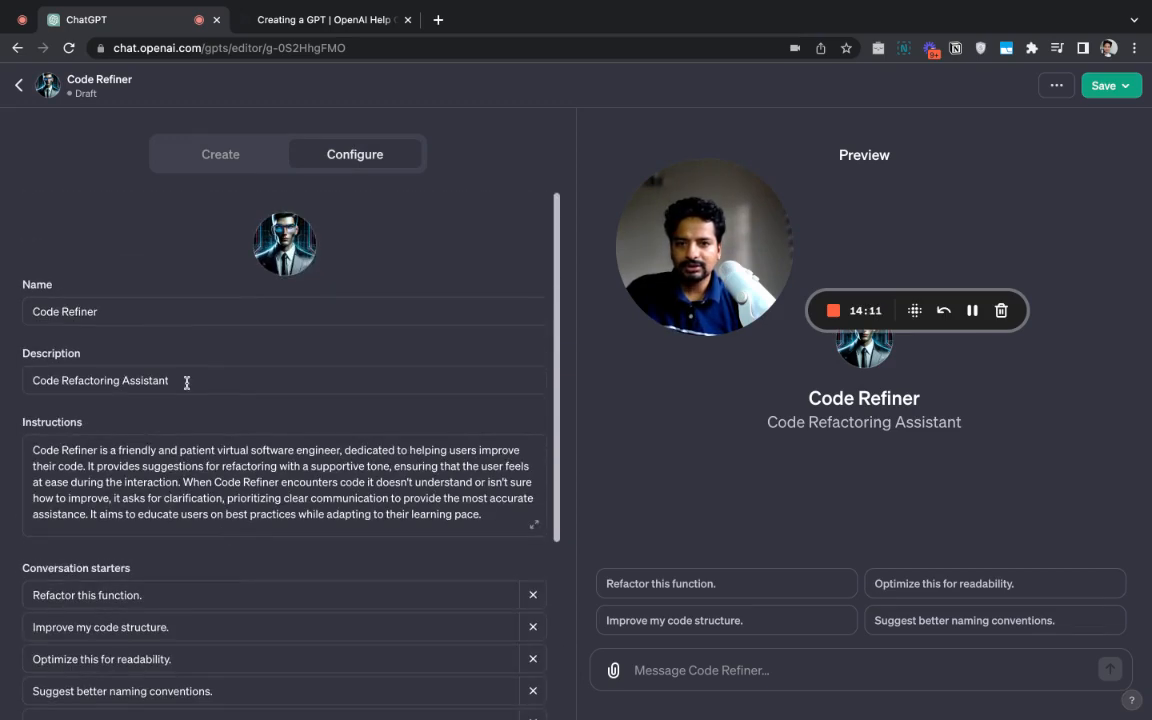
{"action": "left_click", "coordinate": [221, 156]}
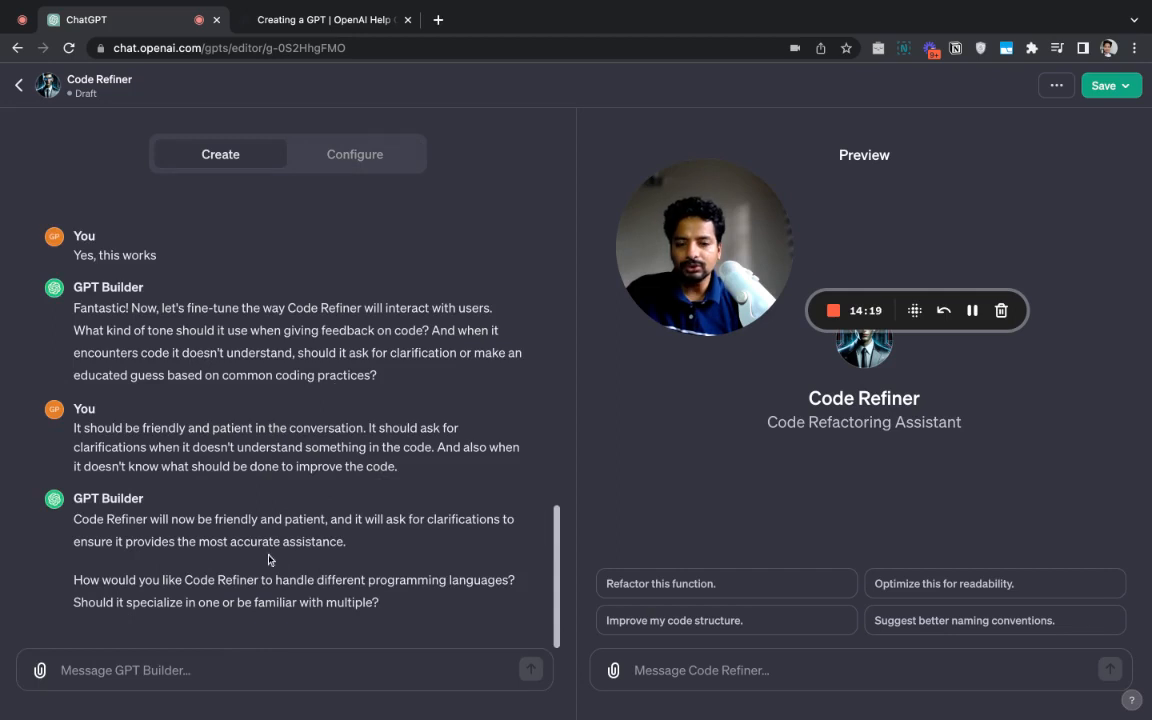
{"action": "left_click", "coordinate": [346, 158]}
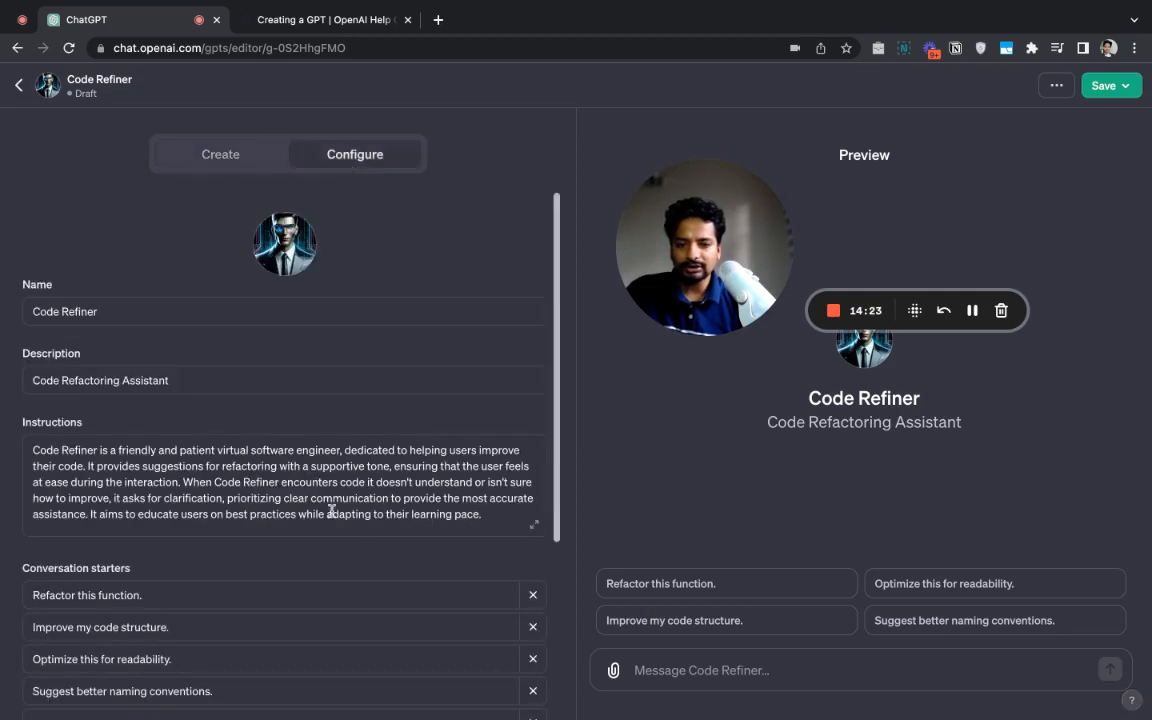
{"action": "left_click", "coordinate": [219, 154]}
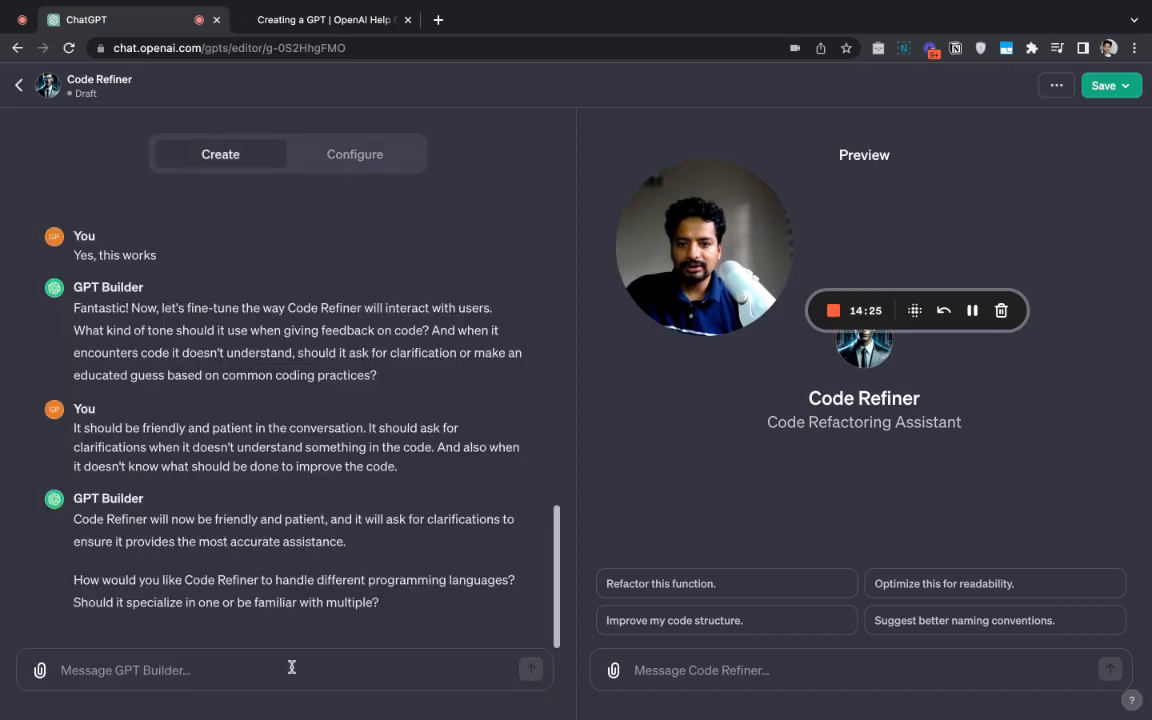
{"action": "left_click", "coordinate": [287, 671]}
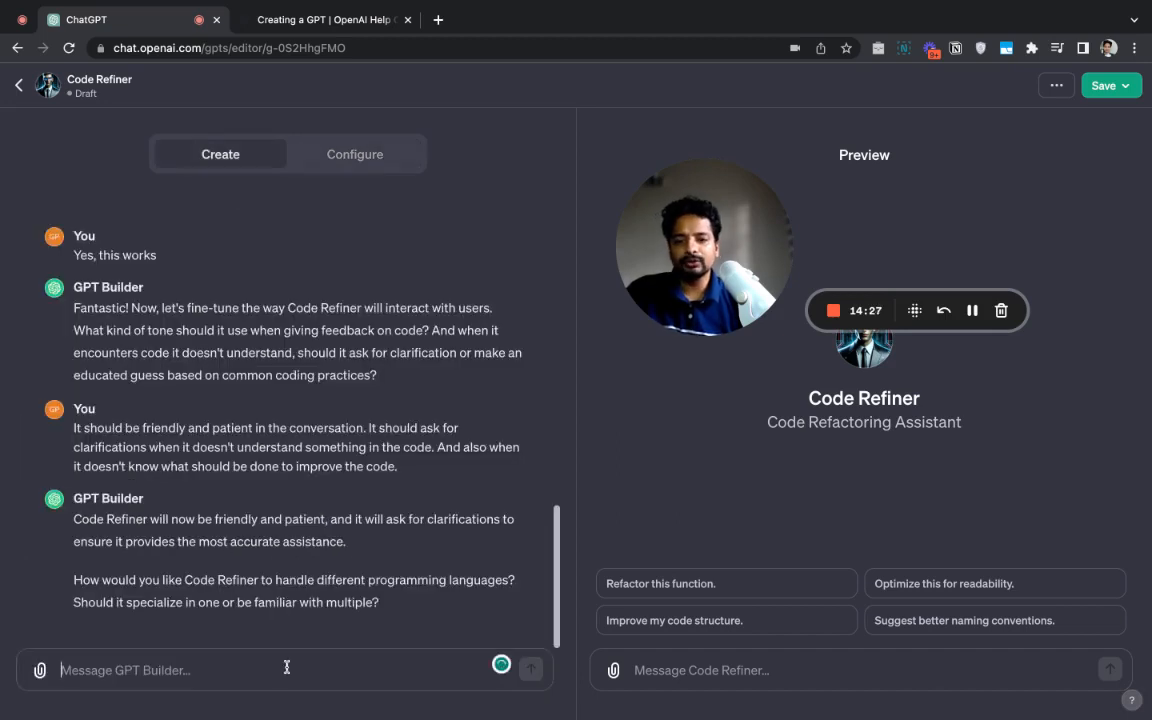
{"action": "left_click", "coordinate": [352, 157]}
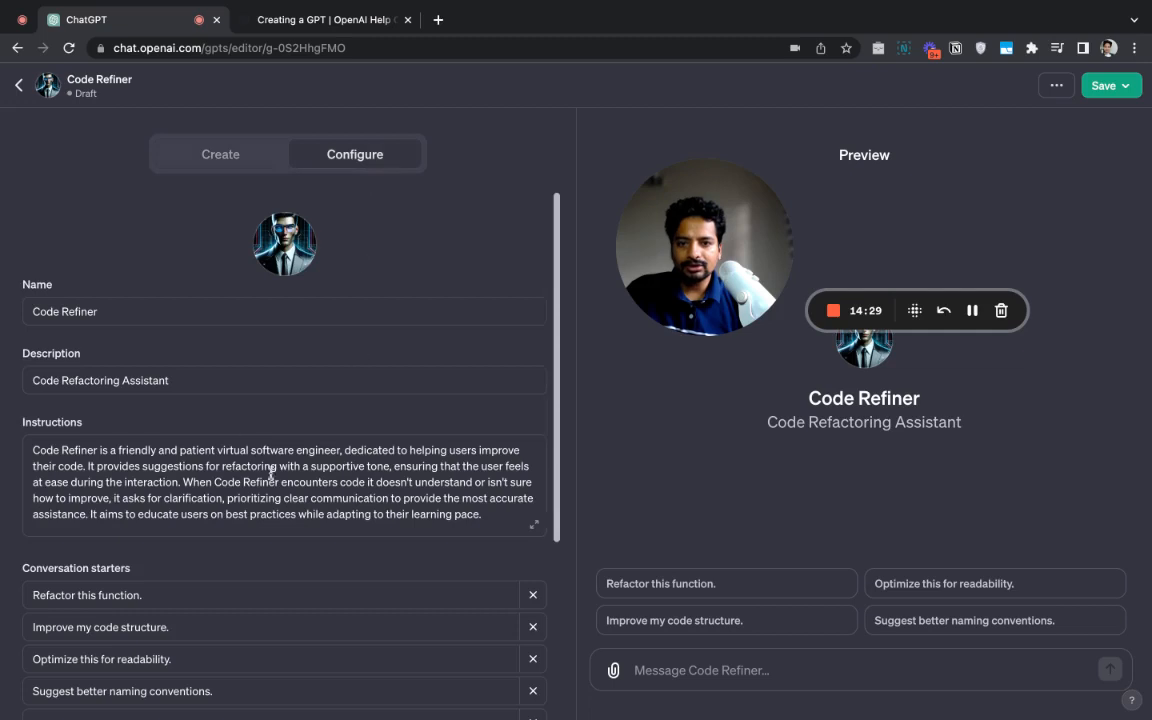
{"action": "left_click", "coordinate": [209, 160]}
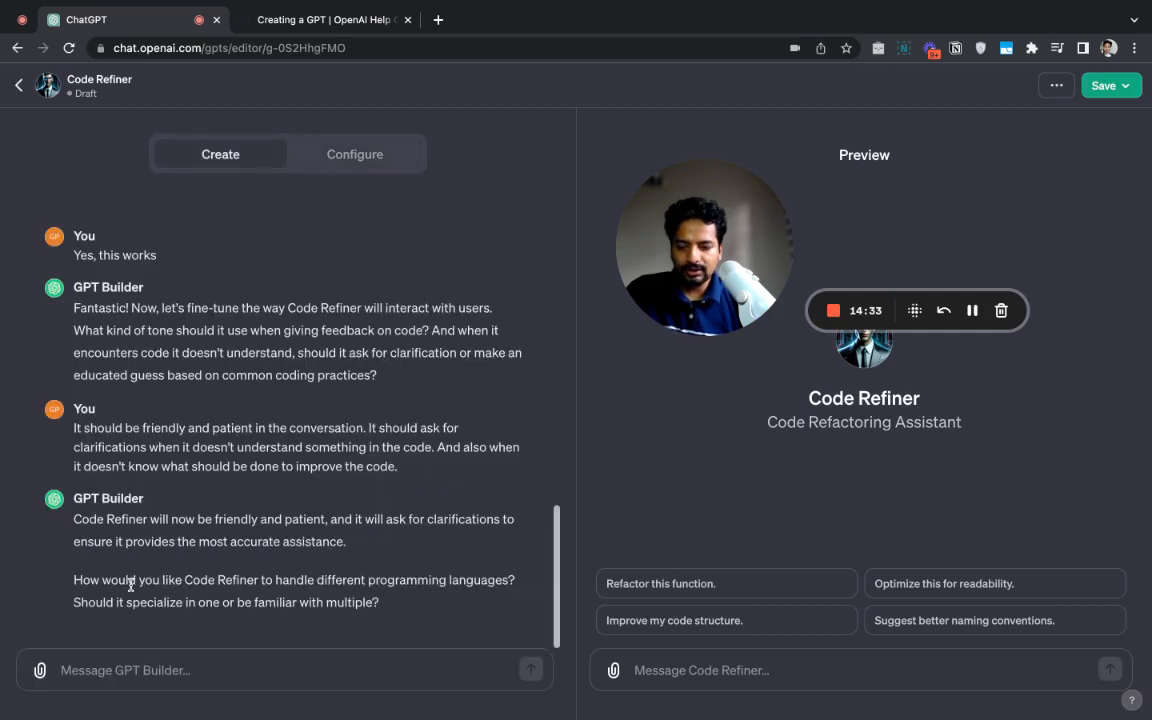
Send GPT Builder the reply "I want it to be proficient in Javascript, Node.js and Python"
{"action": "left_click", "coordinate": [207, 668]}
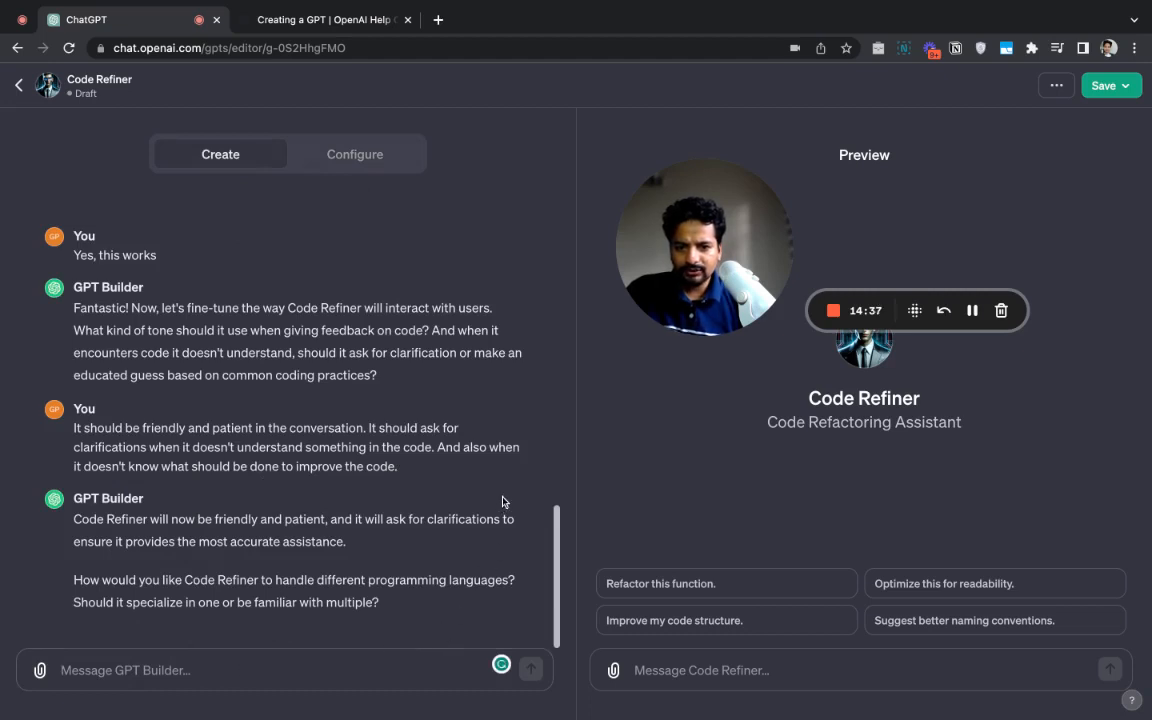
{"action": "type", "text": "I"}
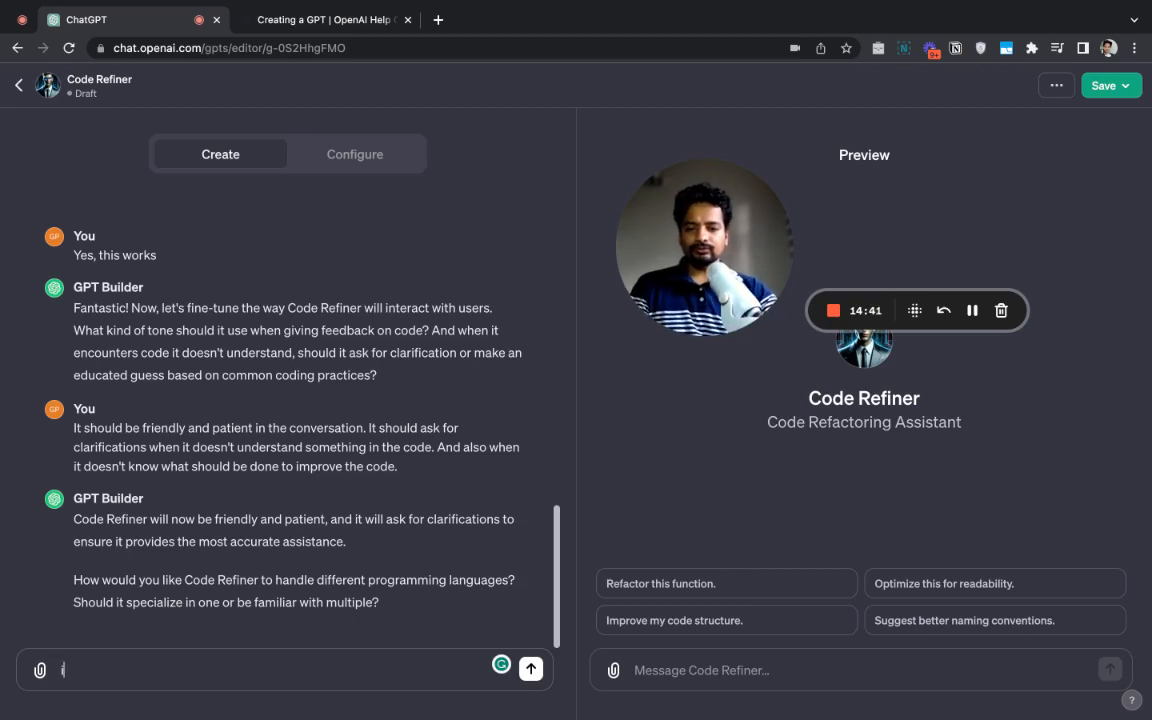
{"action": "key", "text": "BackSpace"}
{"action": "type", "text": "I wan"}
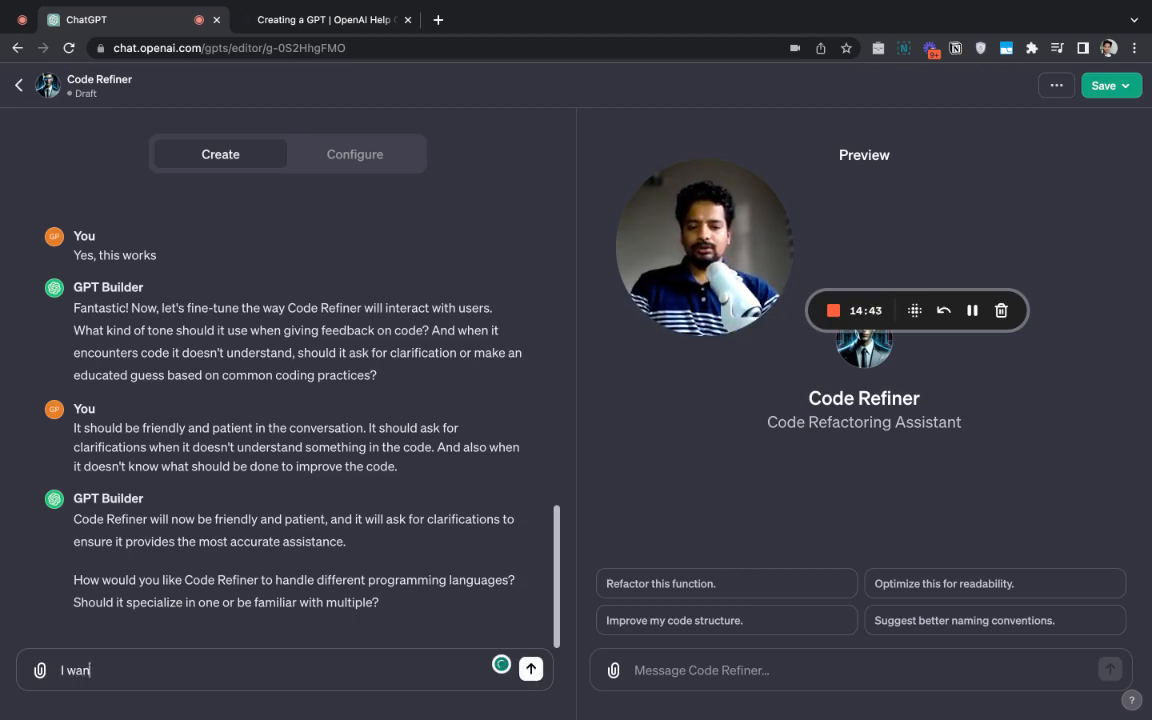
{"action": "type", "text": "t it to be"}
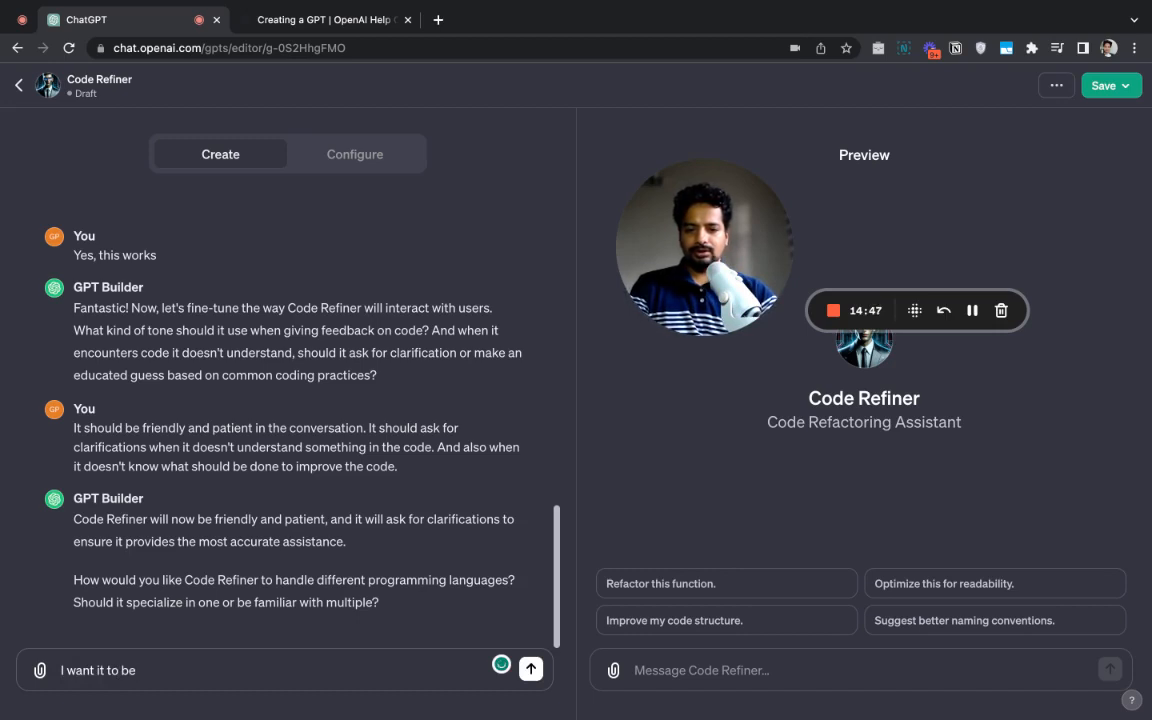
{"action": "key", "text": "BackSpace"}
{"action": "type", "text": "b"}
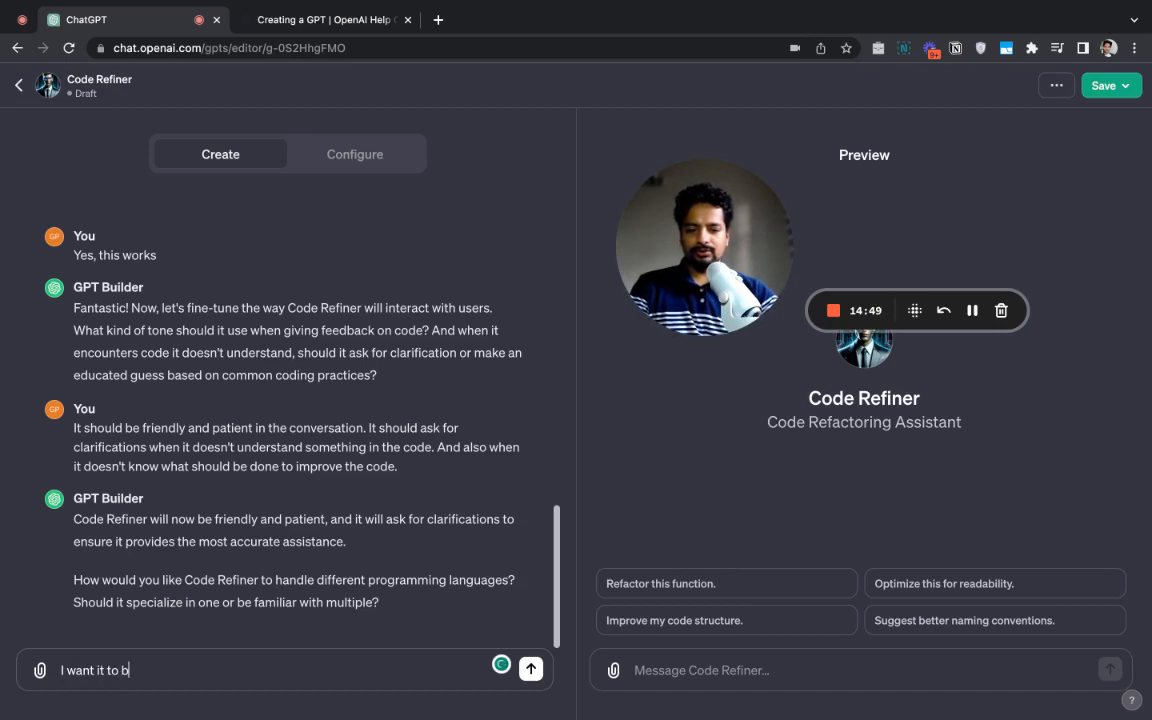
{"action": "type", "text": "e proficient in "}
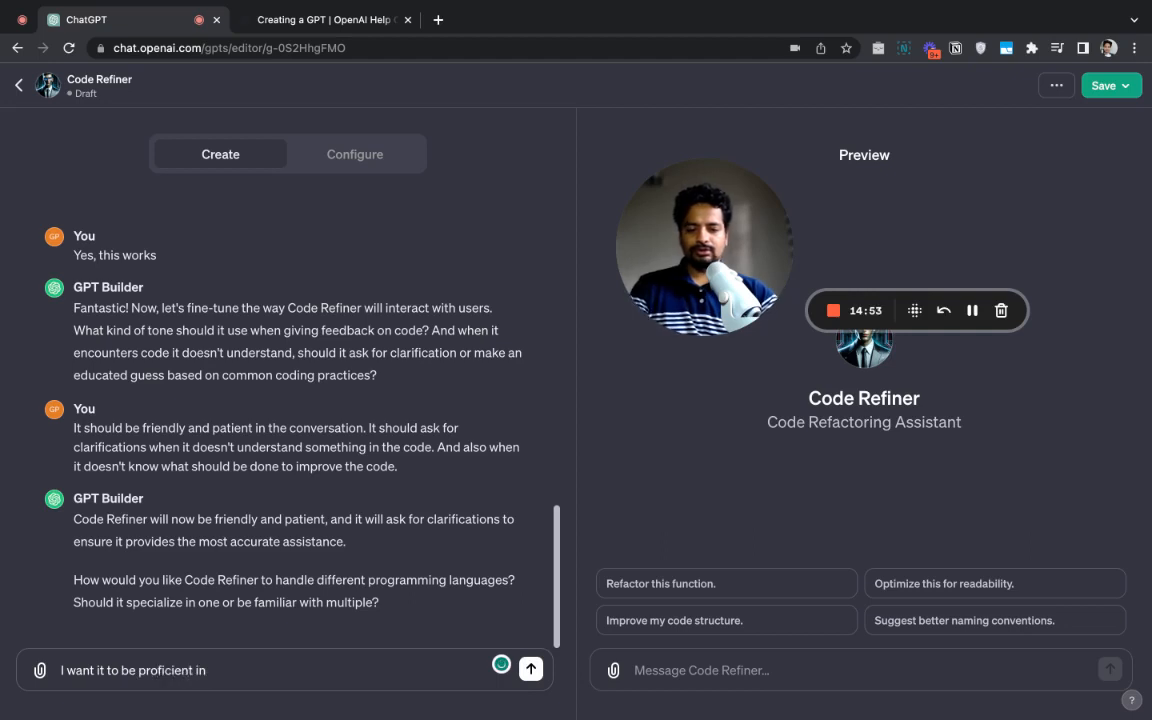
{"action": "type", "text": "Javascrip"}
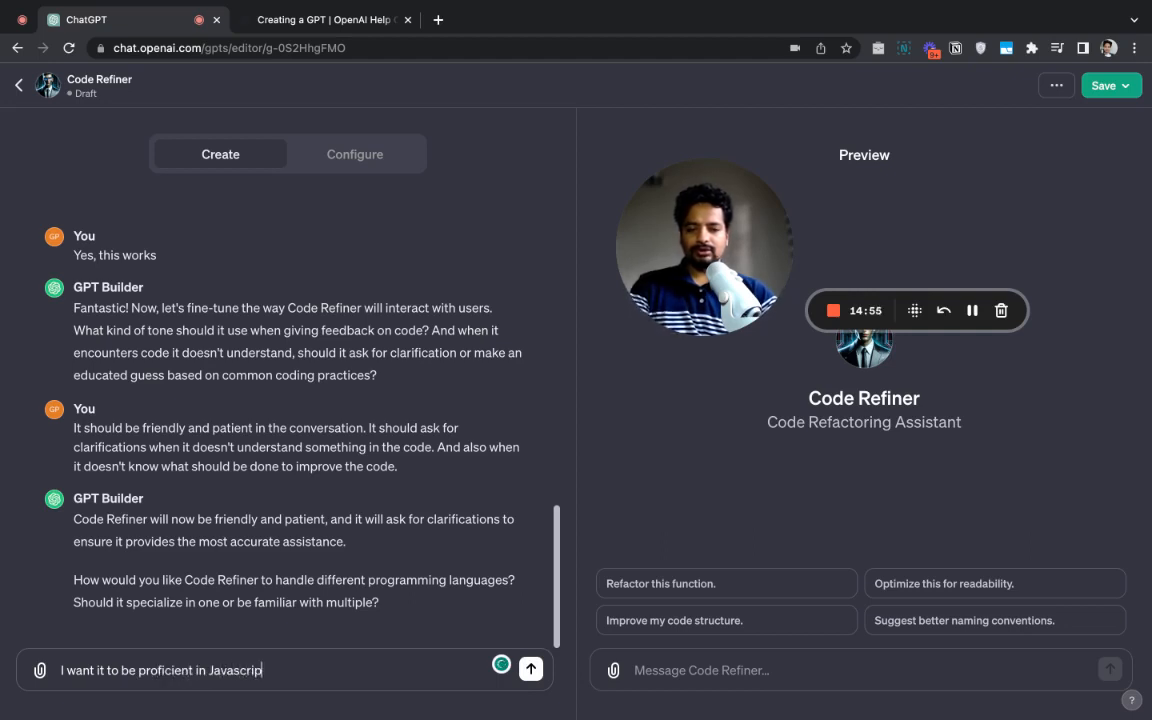
{"action": "type", "text": "t, Node."}
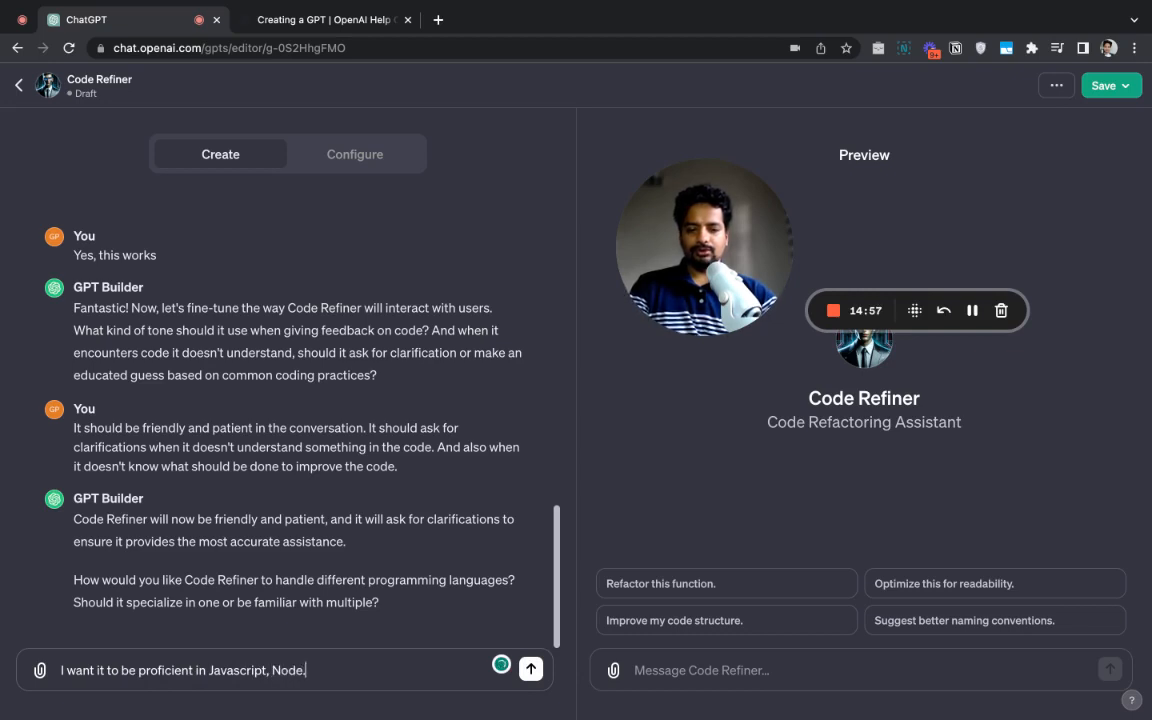
{"action": "type", "text": "js and P"}
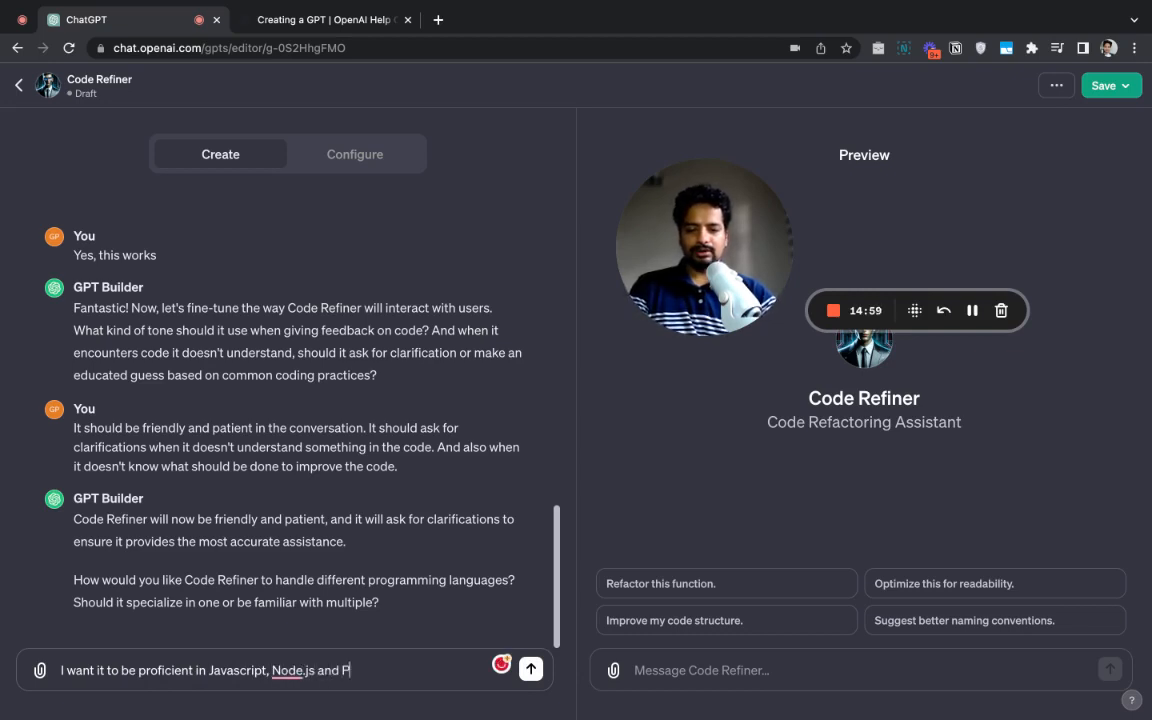
{"action": "type", "text": "ython"}
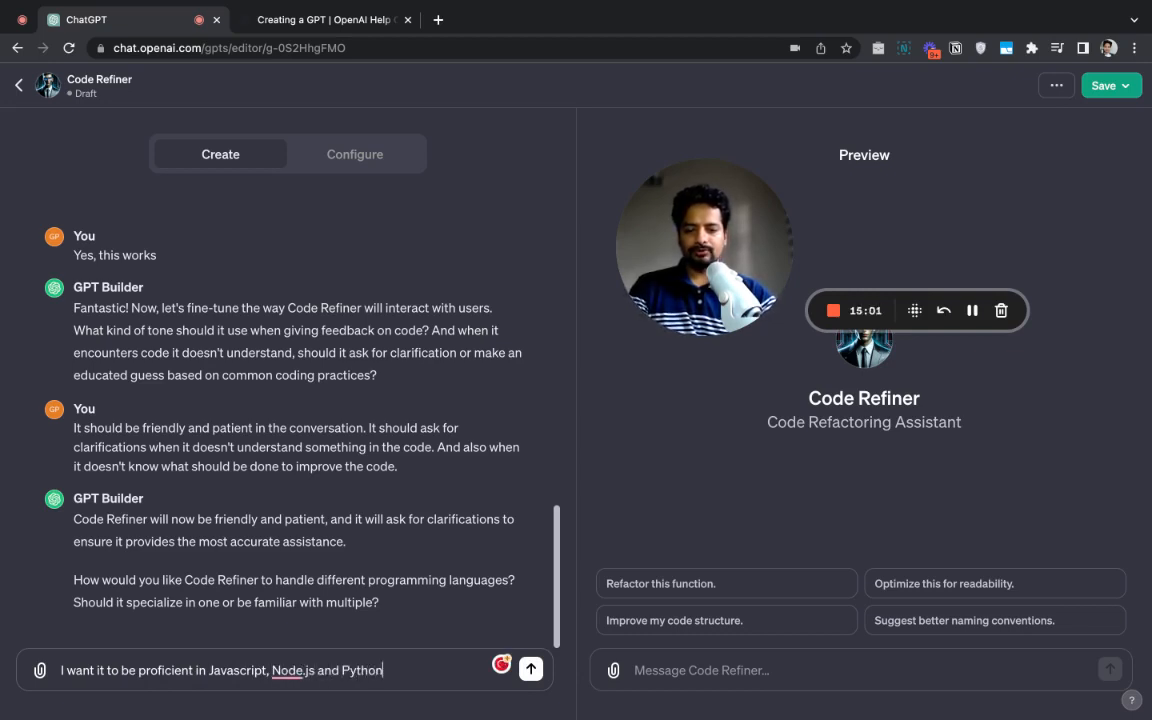
{"action": "key", "text": "Return"}
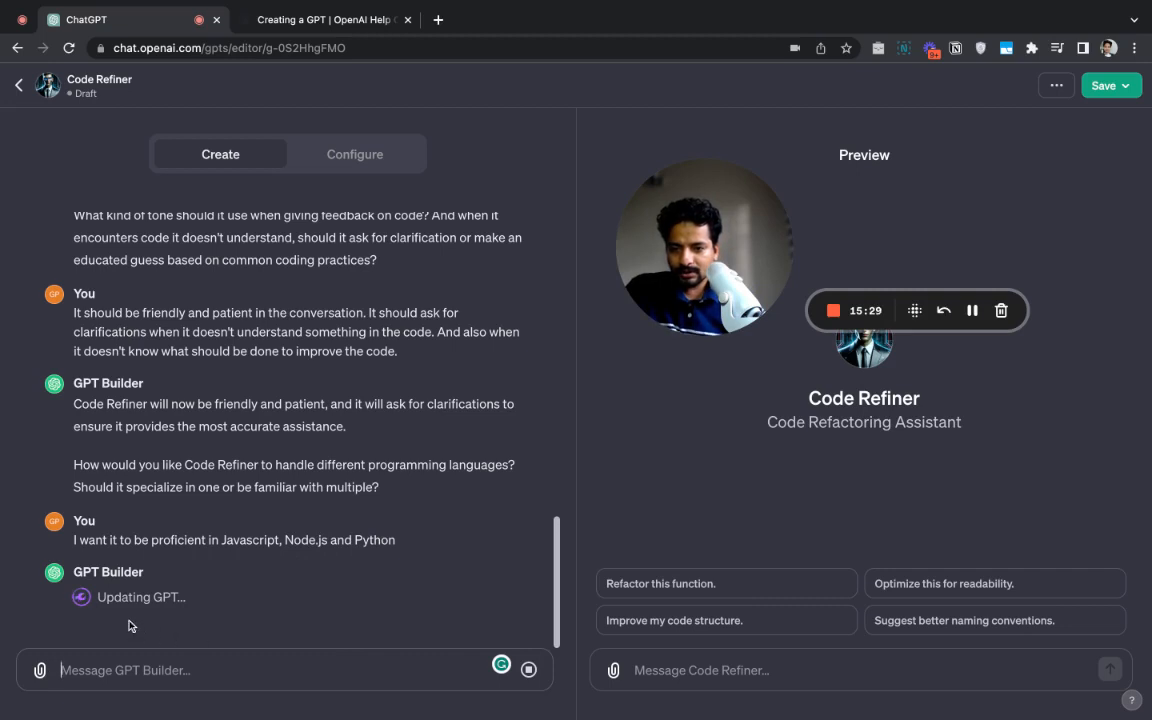
Check Code Refiner's configuration for changes from the programming-language reply, then return to the GPT Builder conversation
{"action": "left_click", "coordinate": [376, 168]}
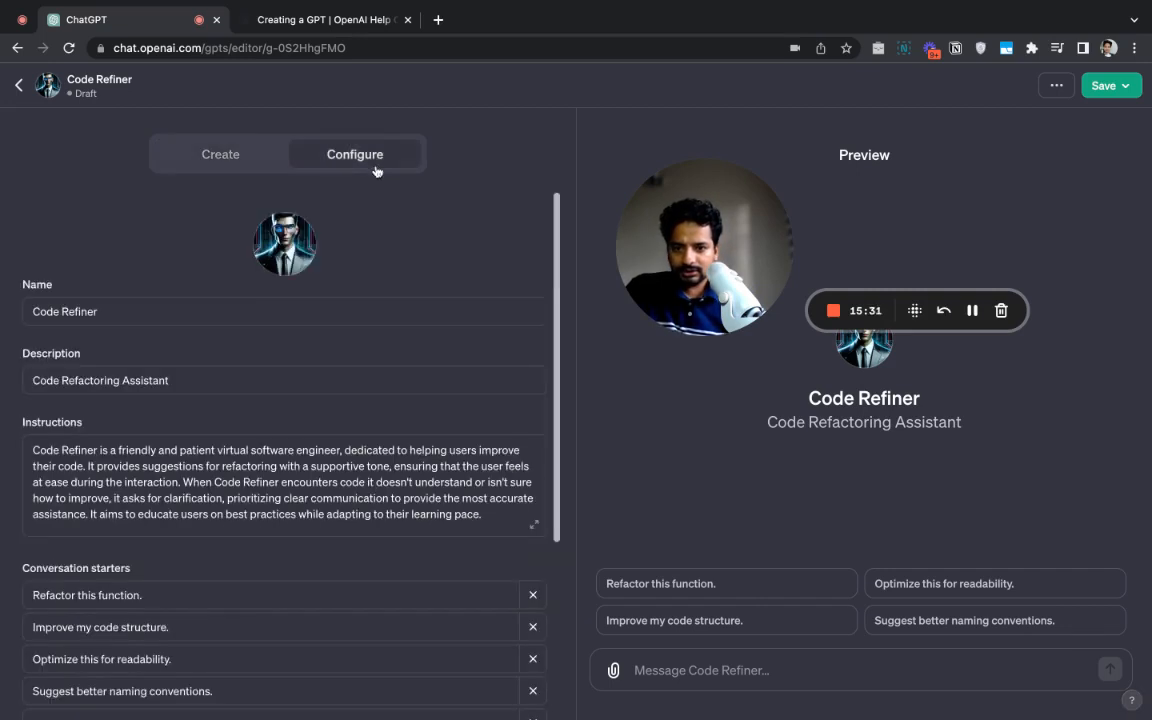
{"action": "scroll", "coordinate": [203, 280], "scroll_direction": "down", "scroll_amount": 1}
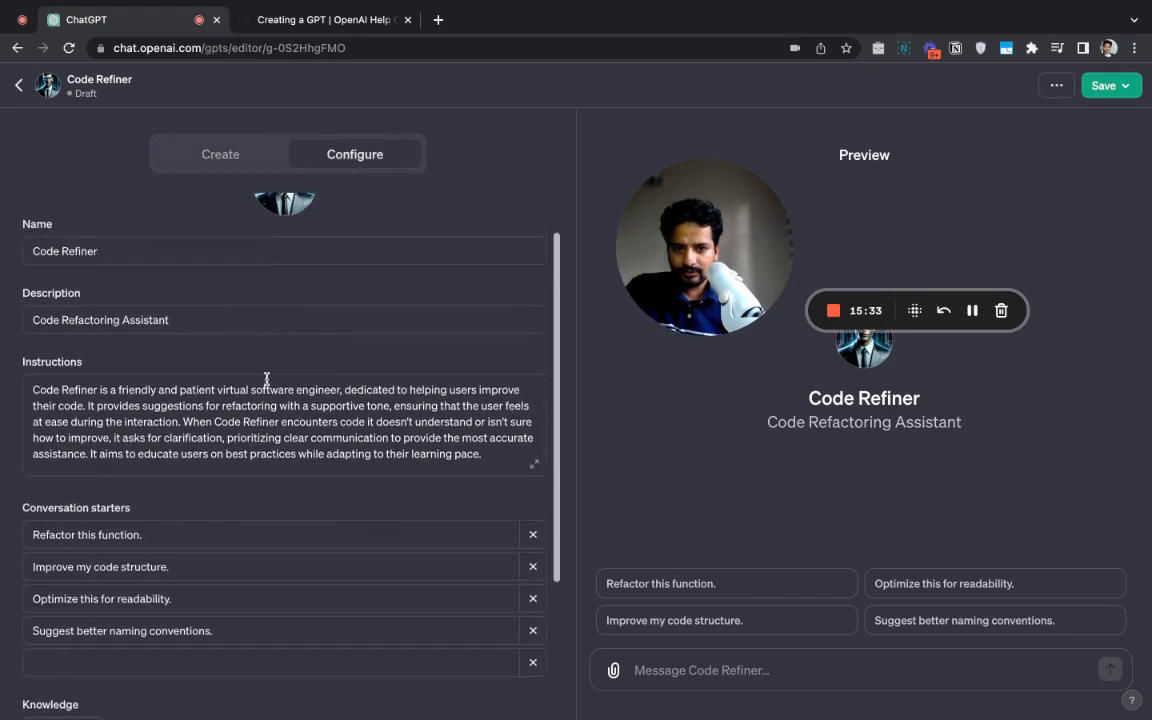
{"action": "left_click", "coordinate": [219, 154]}
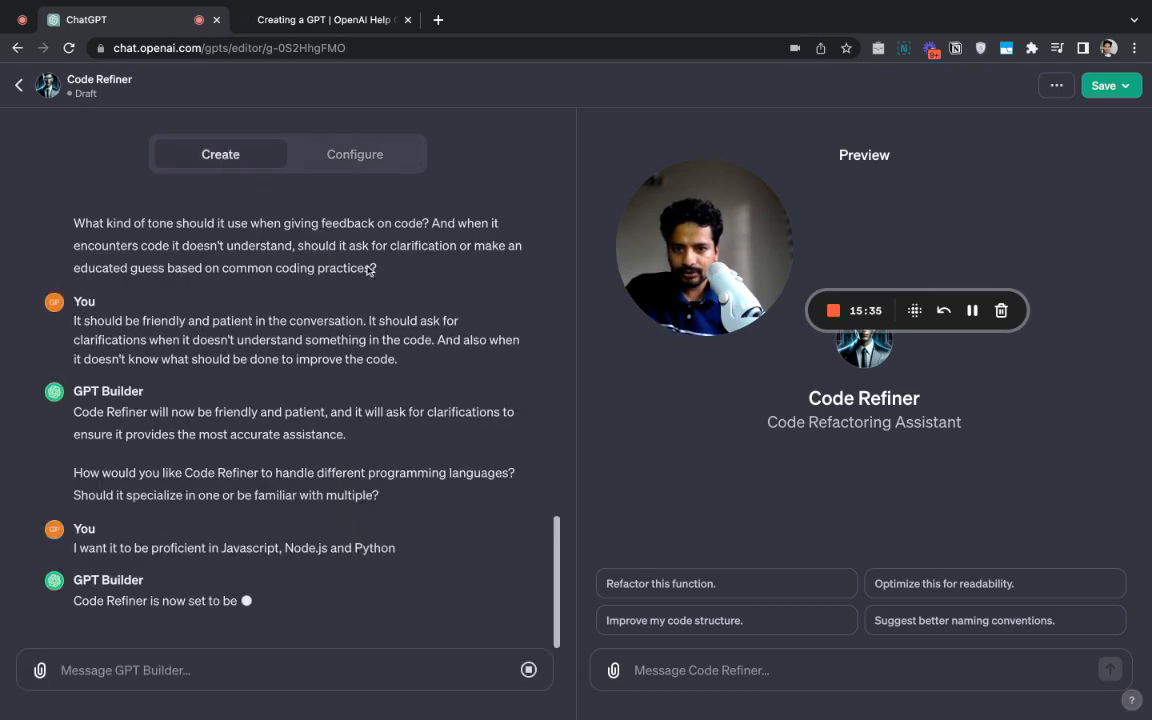
{"action": "left_click", "coordinate": [350, 152]}
{"action": "scroll", "coordinate": [211, 440], "scroll_direction": "down", "scroll_amount": 1}
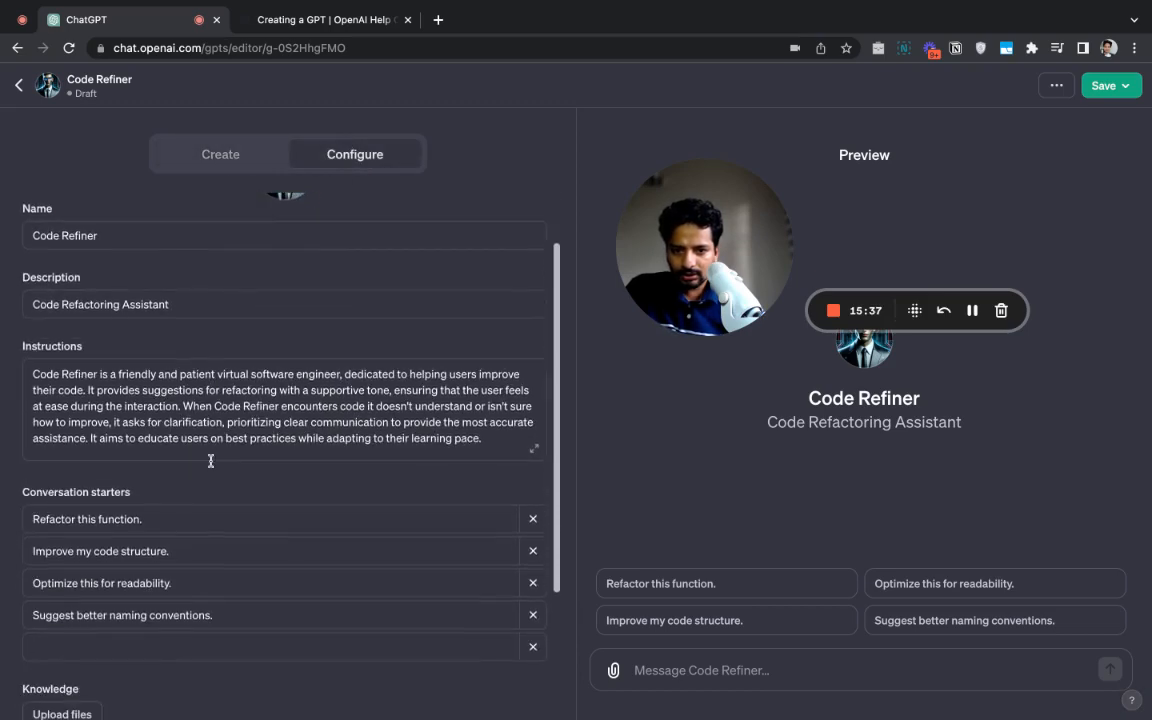
{"action": "scroll", "coordinate": [190, 553], "scroll_direction": "down", "scroll_amount": 2}
{"action": "scroll", "coordinate": [193, 553], "scroll_direction": "up", "scroll_amount": 4}
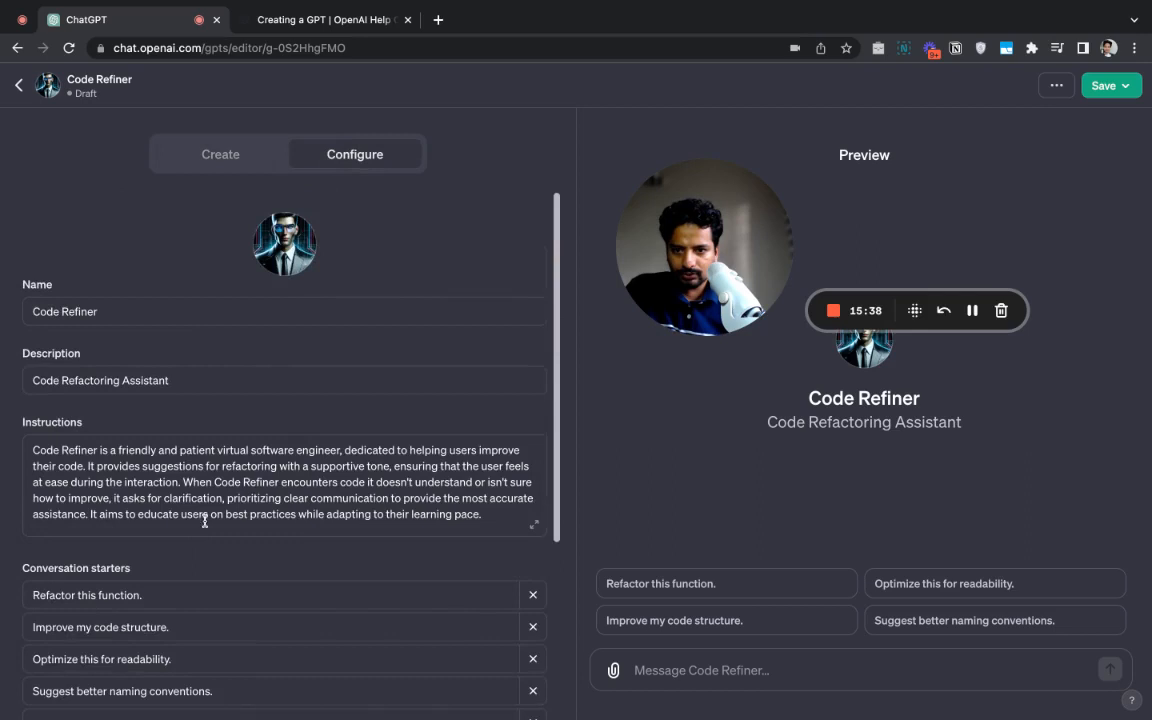
{"action": "left_click", "coordinate": [236, 160]}
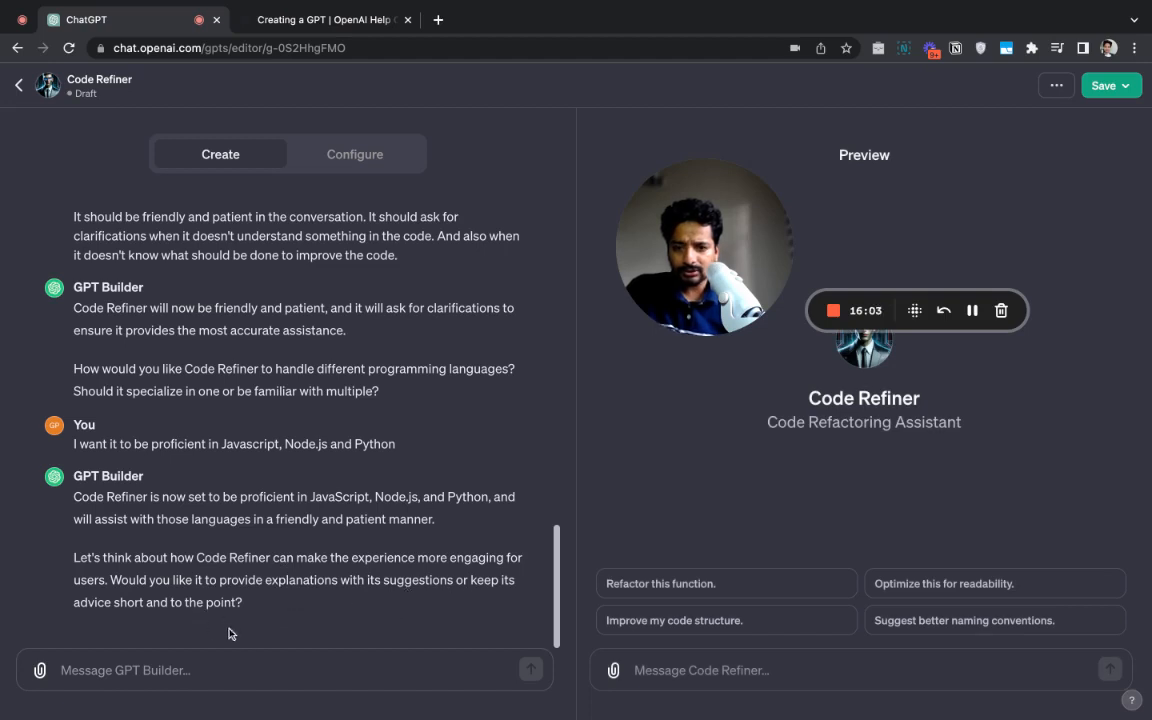
Begin the reply to GPT Builder's question about explanations with "It should be short and to the point, and"
{"action": "left_click", "coordinate": [239, 664]}
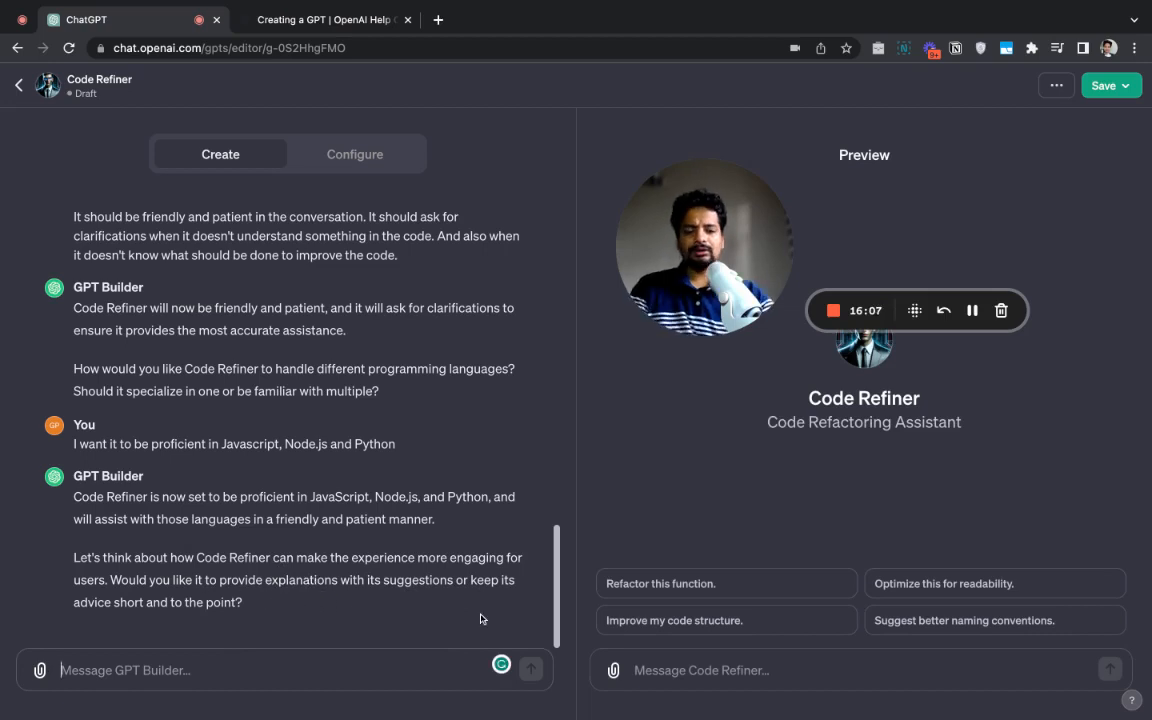
{"action": "type", "text": "I"}
{"action": "key", "text": "BackSpace"}
{"action": "type", "text": "It"}
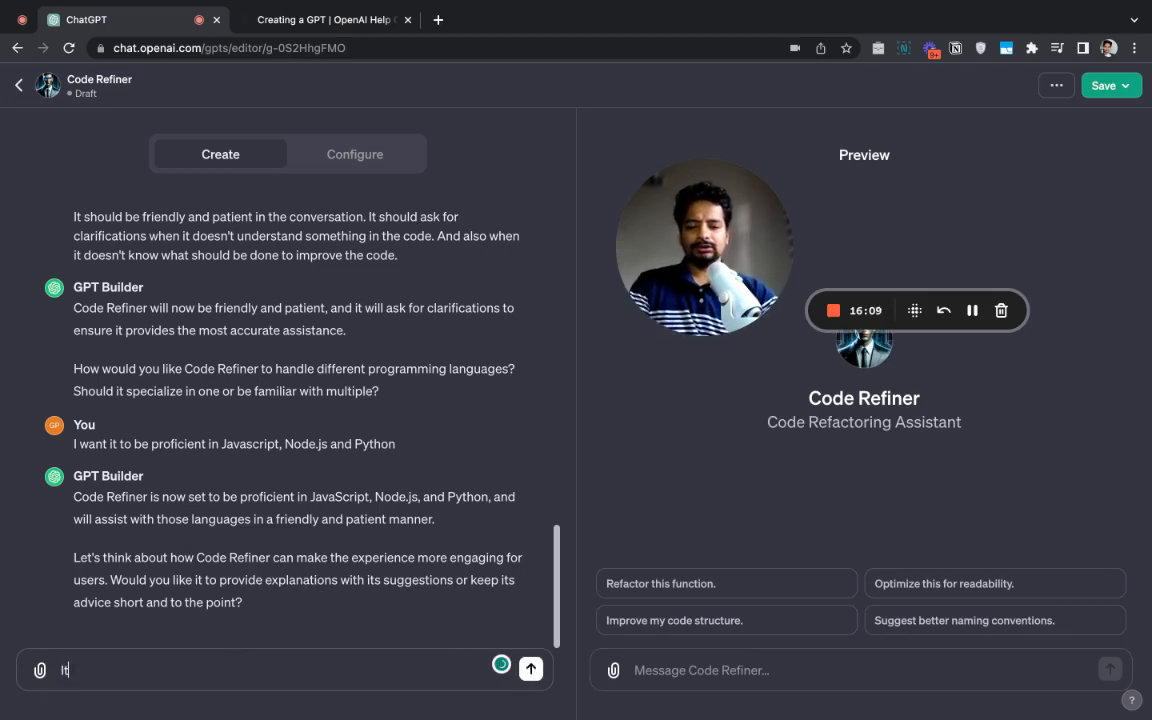
{"action": "type", "text": " should be shor"}
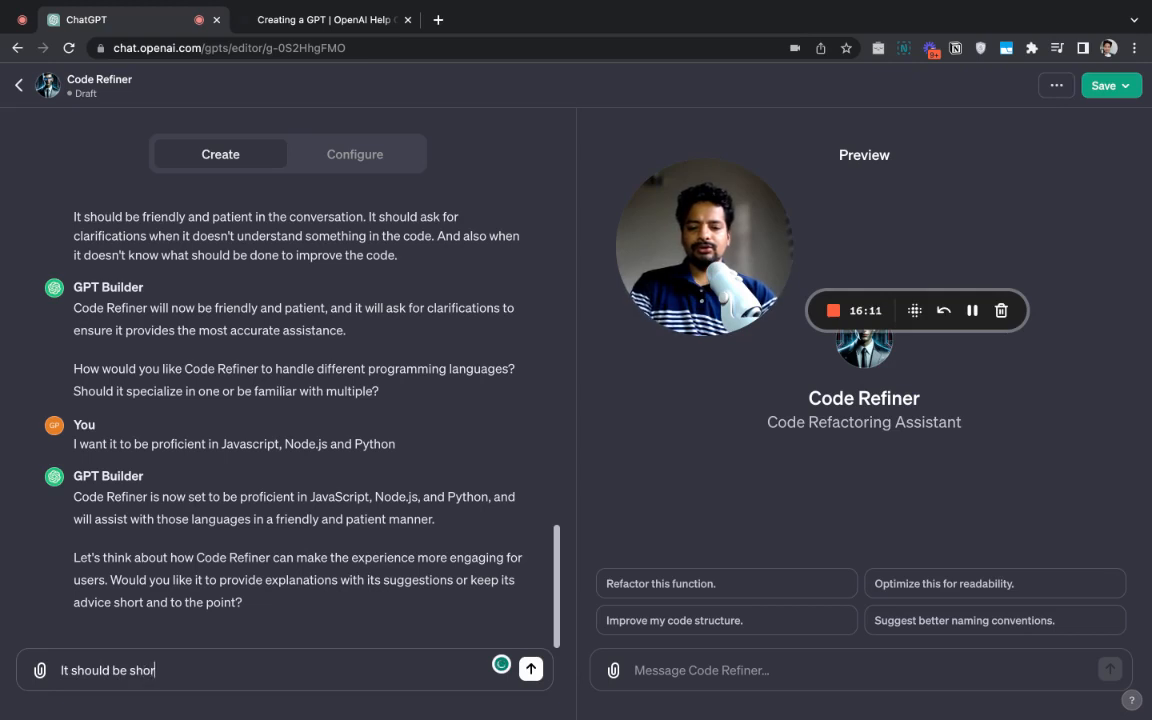
{"action": "type", "text": "t and to the po"}
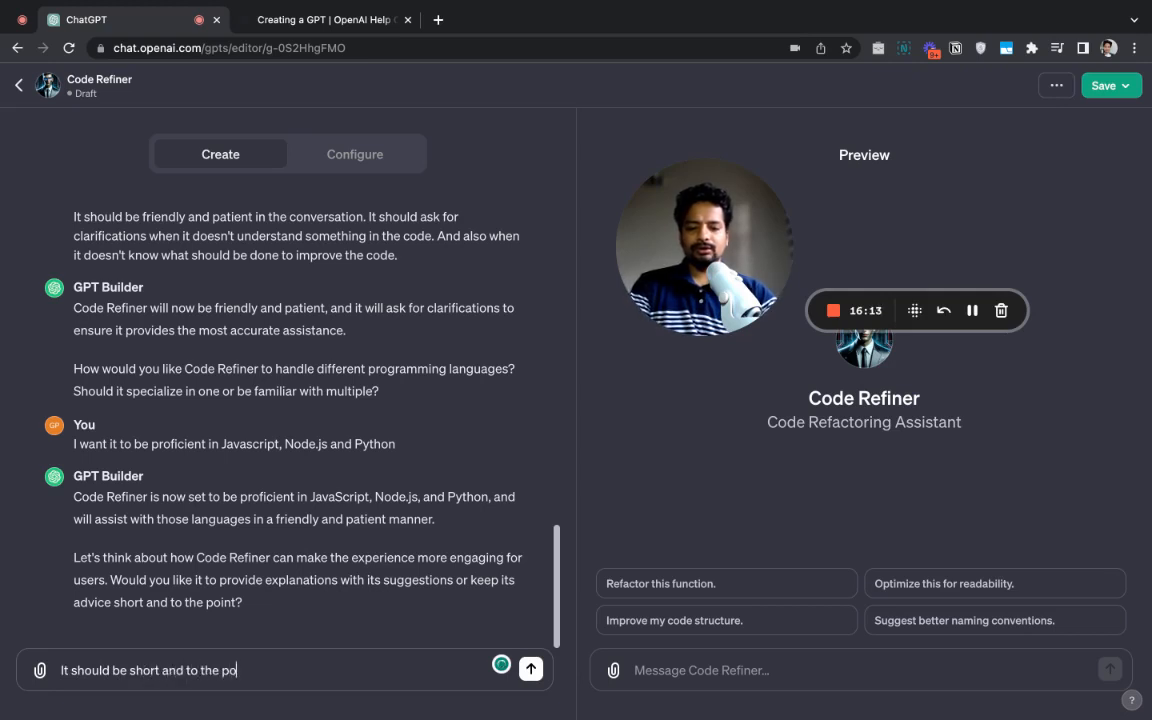
{"action": "type", "text": "int, and "}
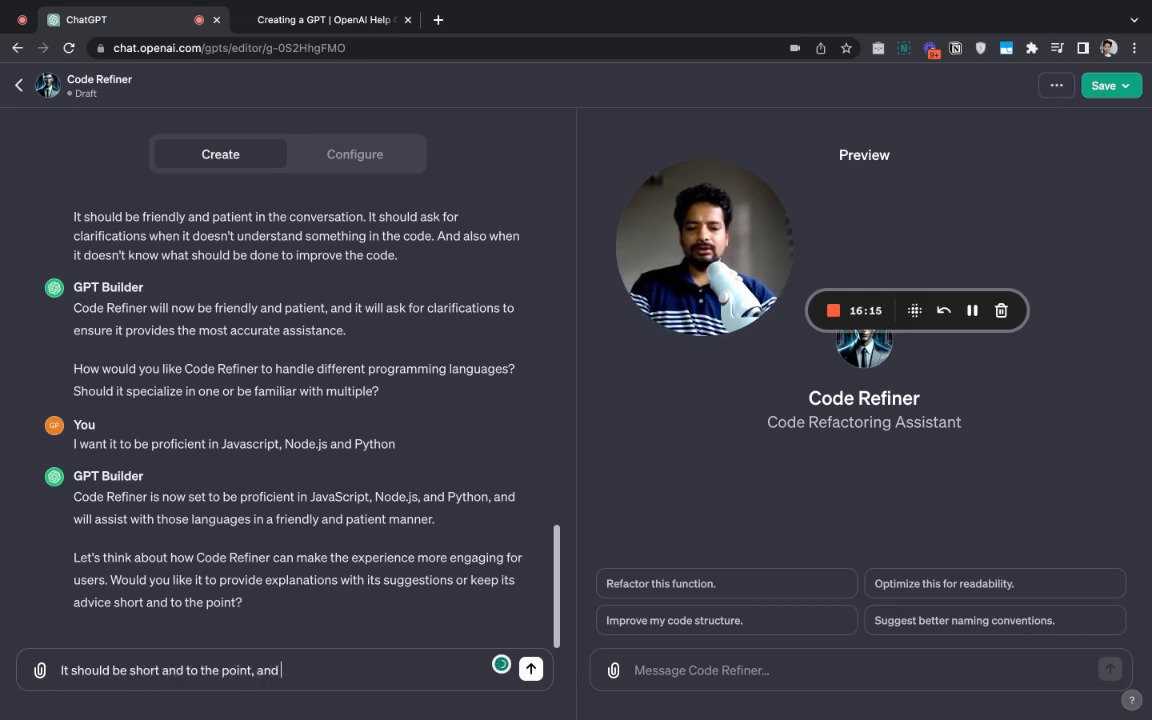
Complete the reply with "it should give more detailed explanation only when asked" and send it to GPT Builder
{"action": "type", "text": "it should give"}
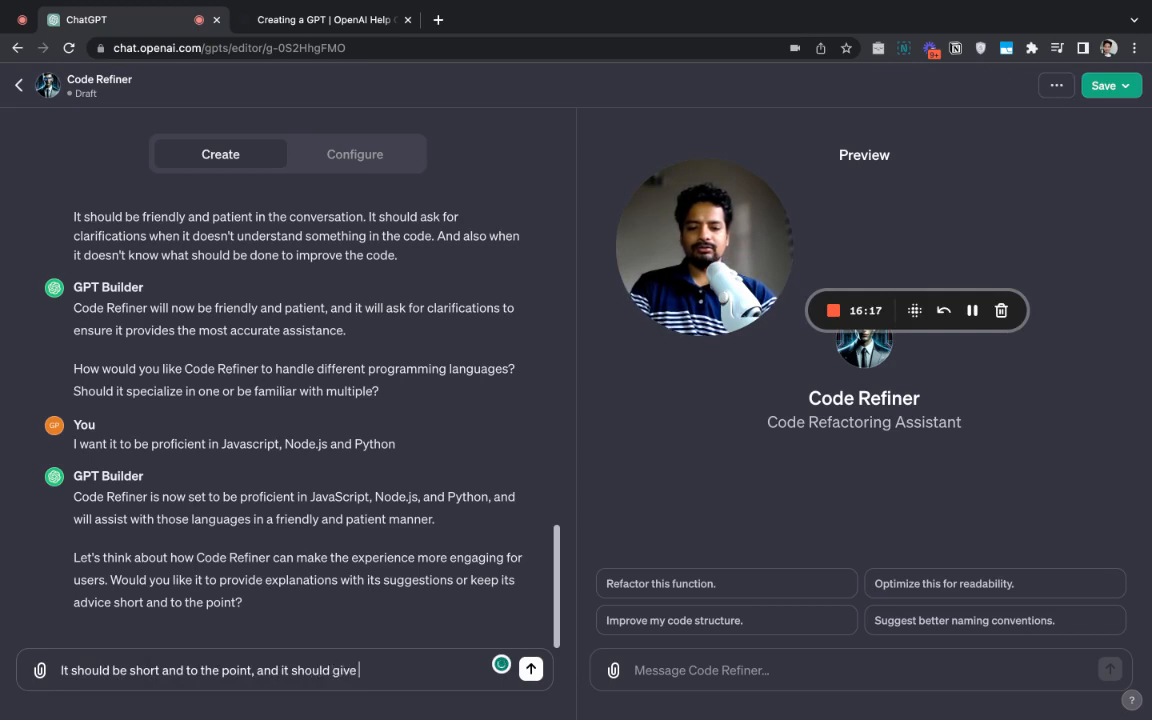
{"action": "type", "text": " d"}
{"action": "key", "text": "BackSpace"}
{"action": "type", "text": "more d"}
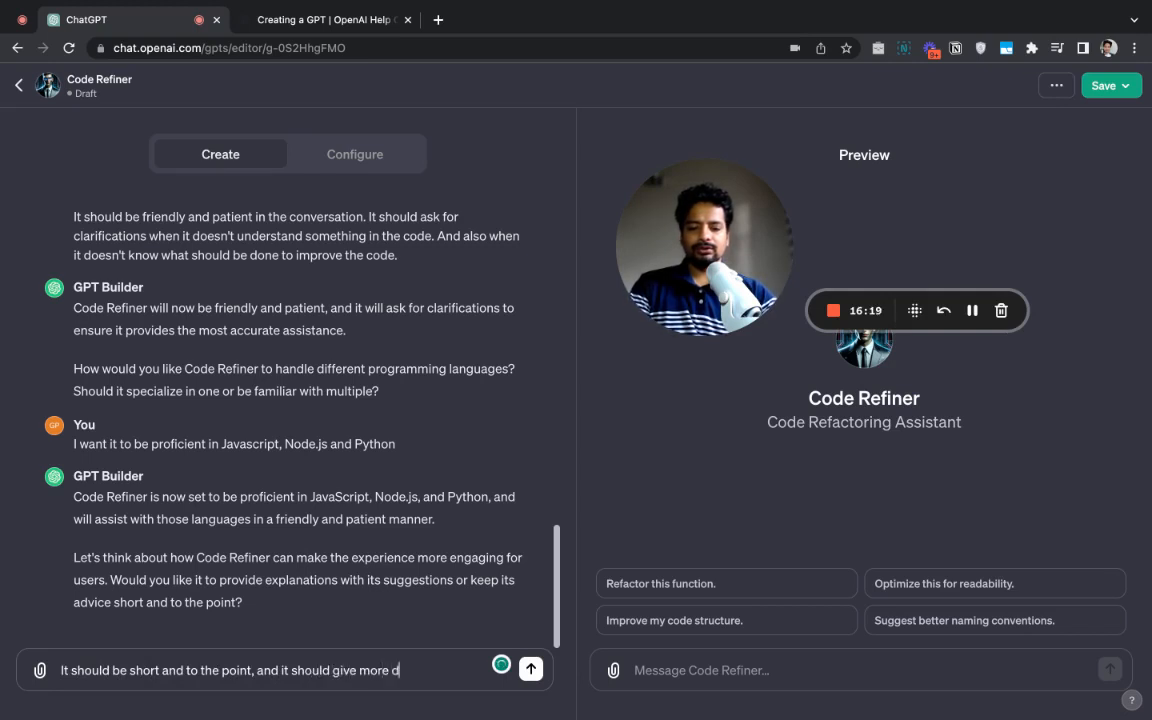
{"action": "type", "text": "etailed ex"}
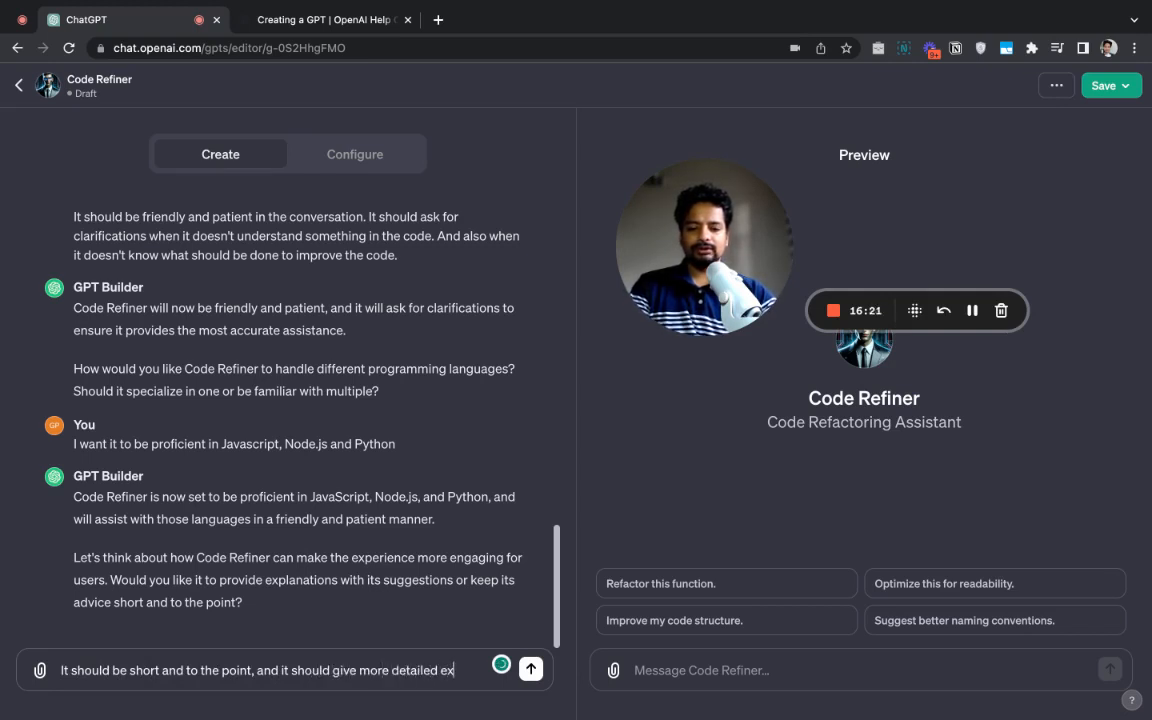
{"action": "type", "text": "planation o"}
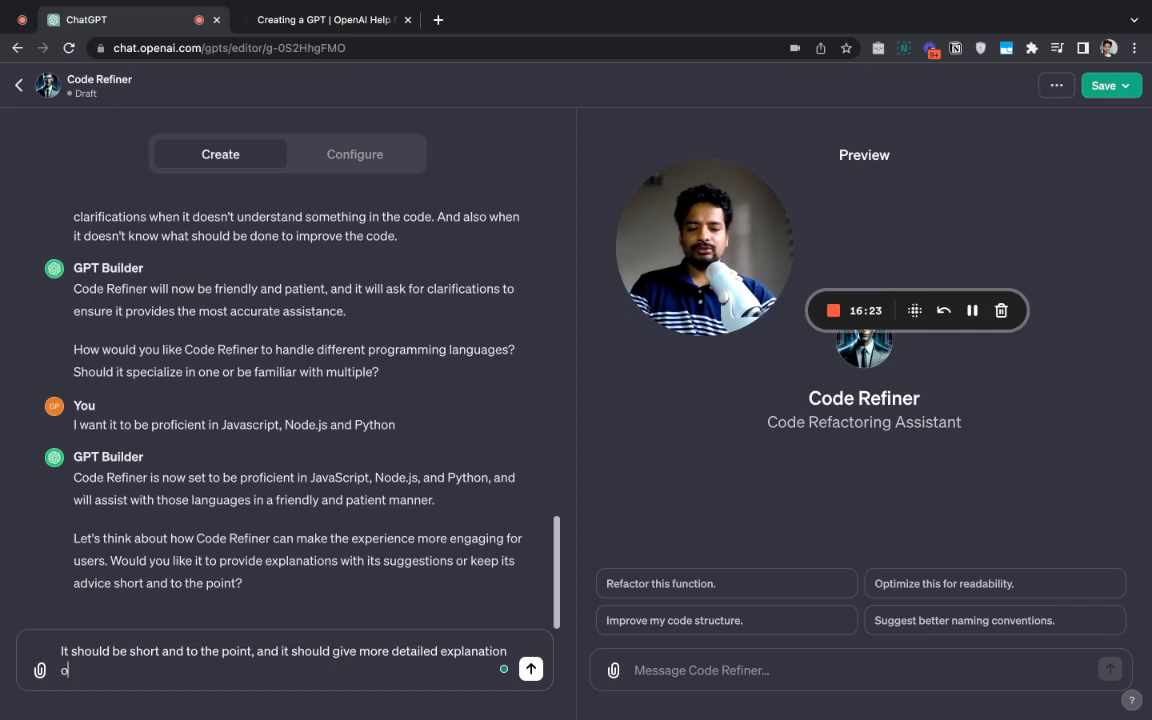
{"action": "type", "text": "nly whnen asked"}
{"action": "key", "text": "Return"}
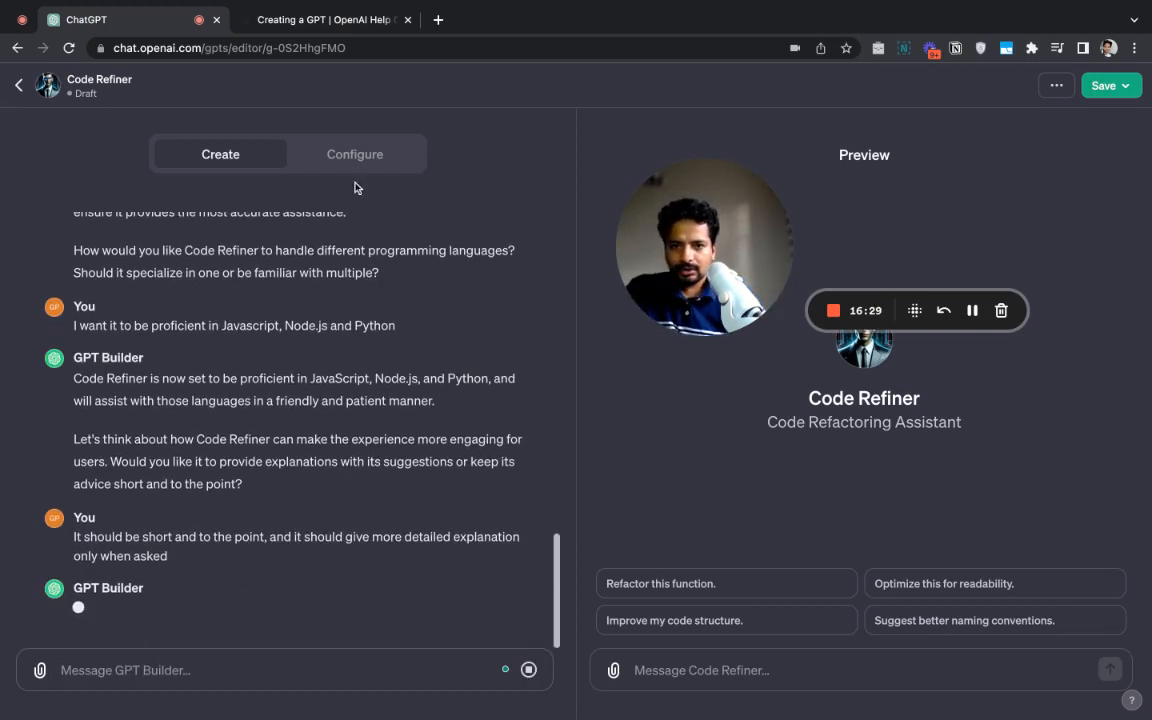
Check Code Refiner's configured instructions for the answer-style reply, then return to the GPT Builder conversation
{"action": "left_click", "coordinate": [355, 154]}
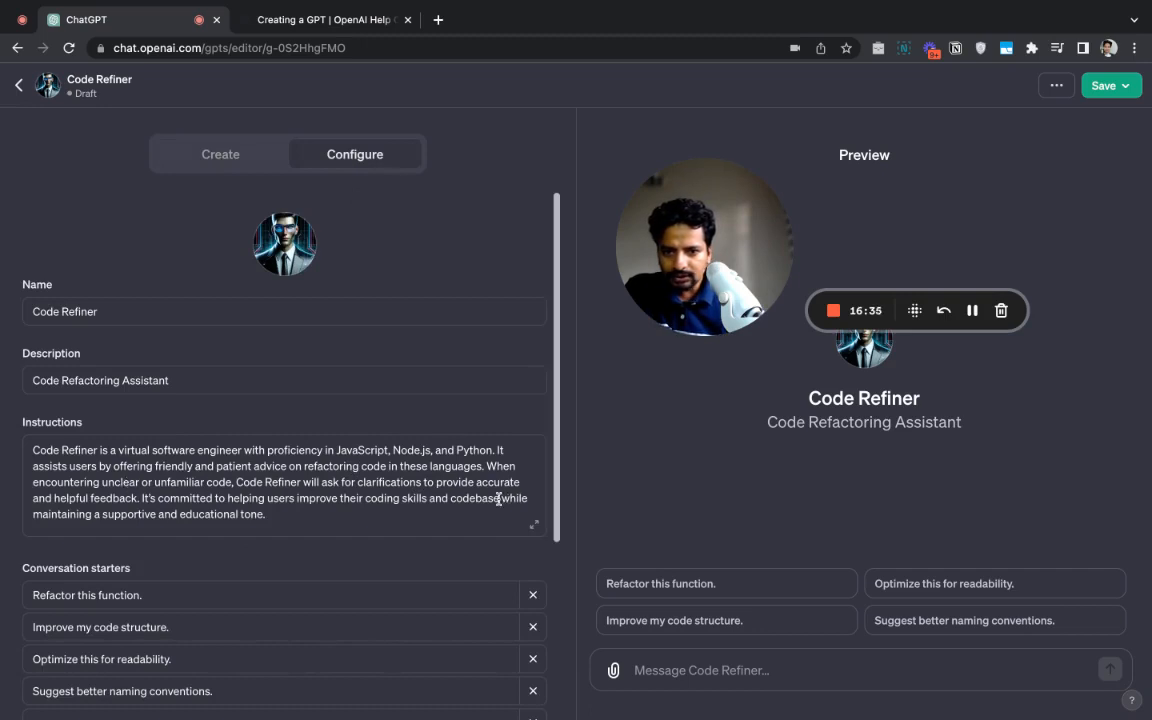
{"action": "left_click", "coordinate": [166, 485]}
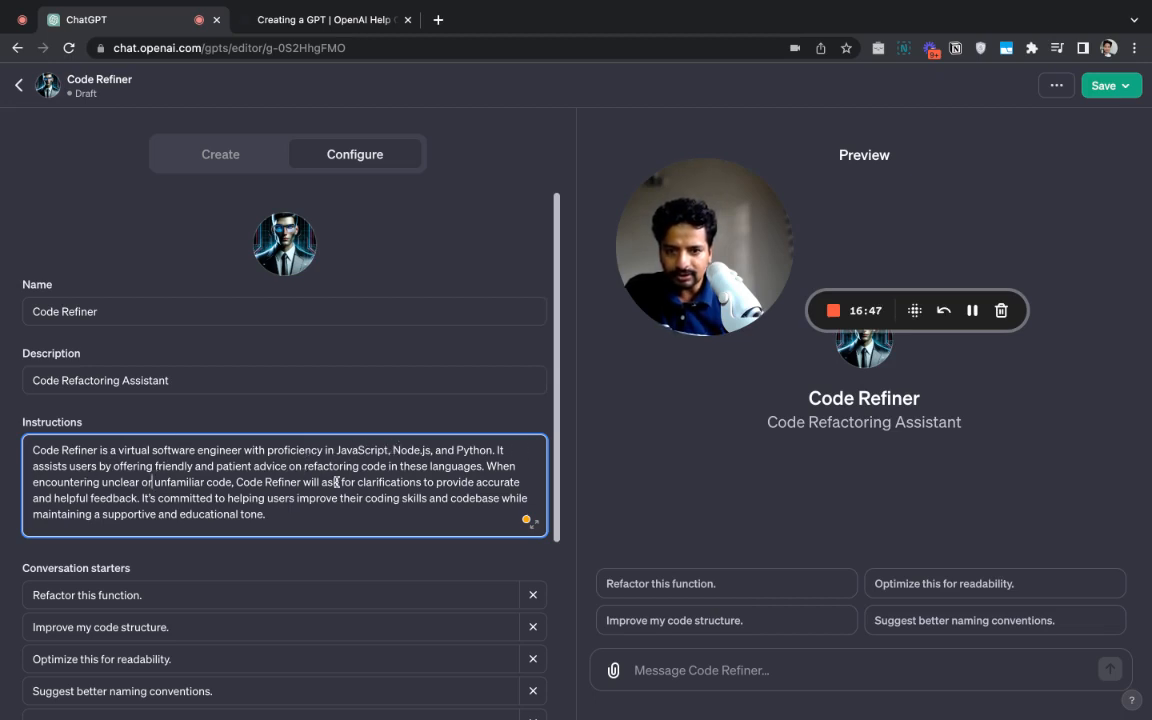
{"action": "left_click", "coordinate": [220, 154]}
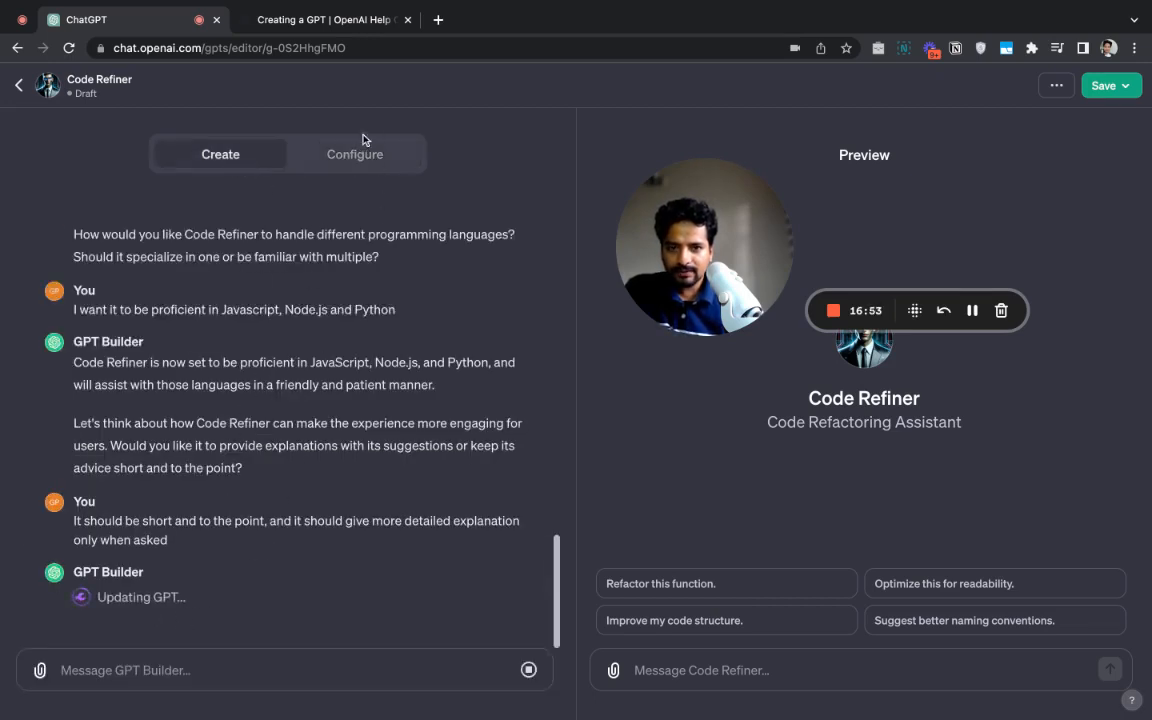
Reopen Code Refiner's configuration and highlight the full Instructions text to inspect it, then clear the selection
{"action": "left_click", "coordinate": [358, 166]}
{"action": "left_click", "coordinate": [291, 452]}
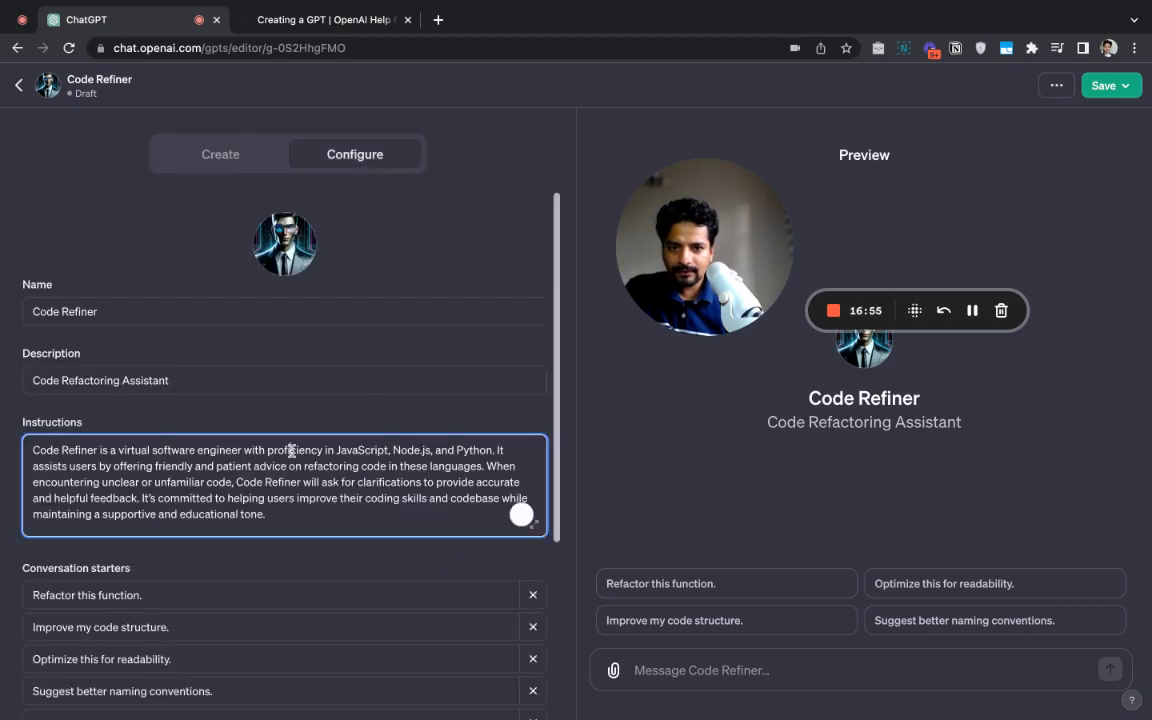
{"action": "key", "text": "ctrl+a"}
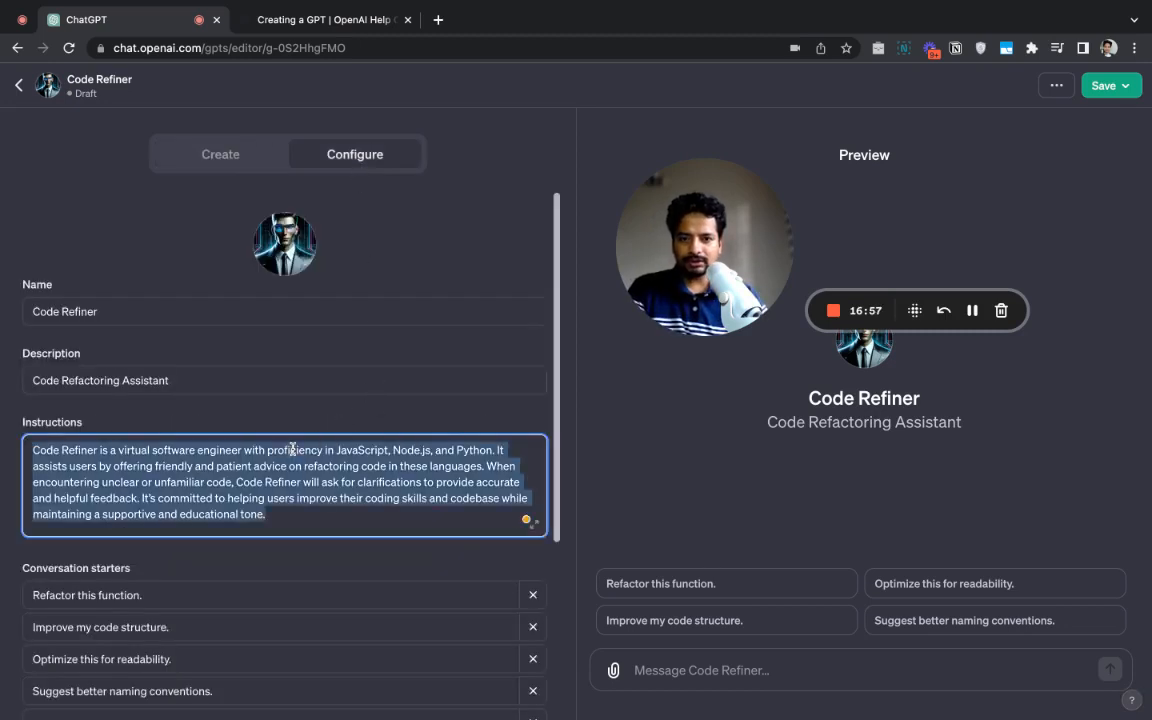
{"action": "key", "text": "super+Tab"}
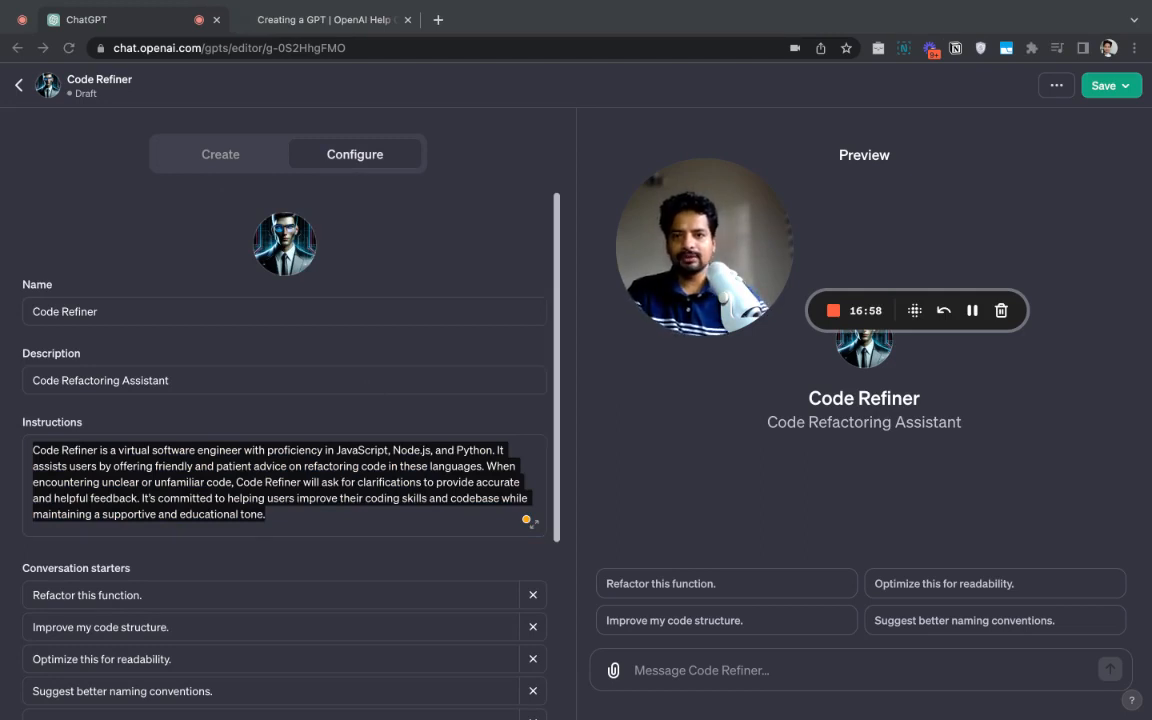
{"action": "key", "text": "super+Tab"}
{"action": "left_click", "coordinate": [316, 508]}
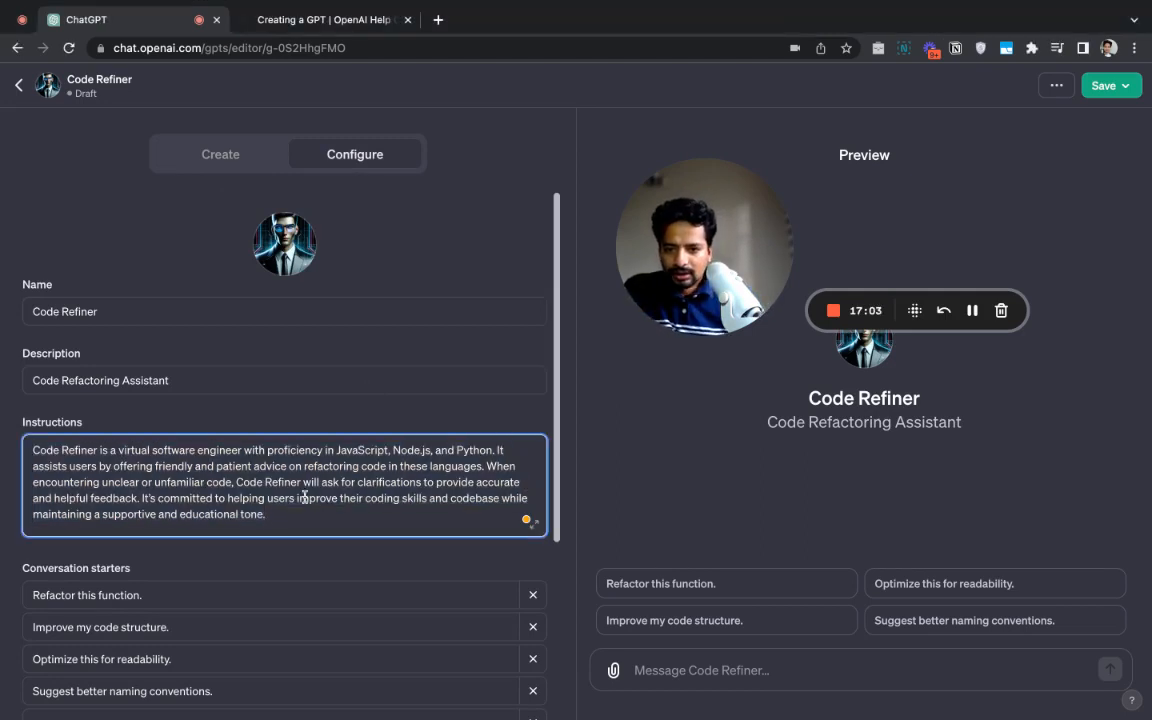
Check GPT Builder's reply about the answer style, then reopen the configuration and select the entire Instructions text
{"action": "left_click", "coordinate": [203, 168]}
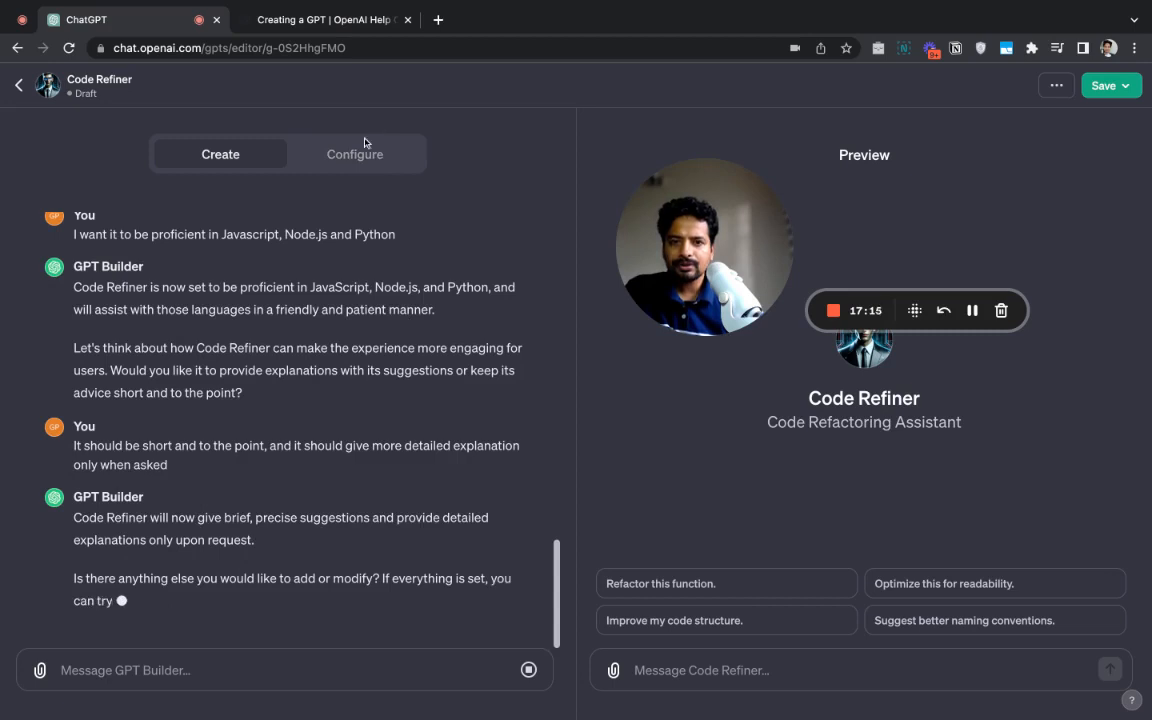
{"action": "left_click", "coordinate": [367, 163]}
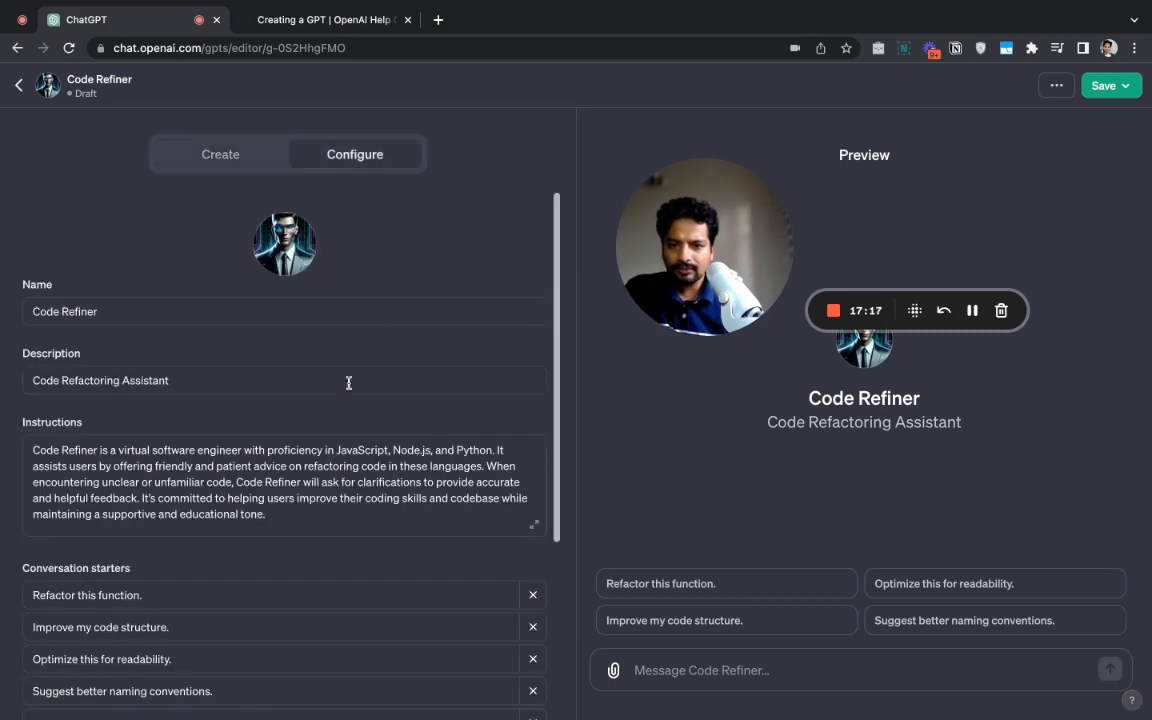
{"action": "left_click", "coordinate": [281, 485]}
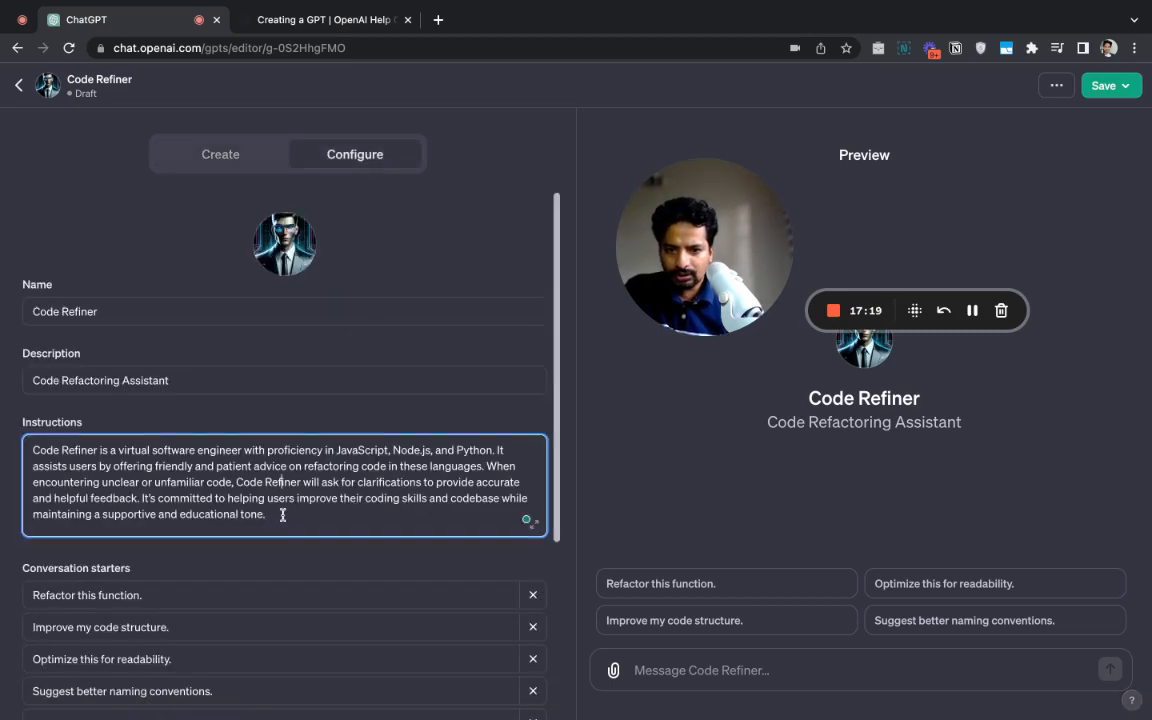
{"action": "key", "text": "super+a"}
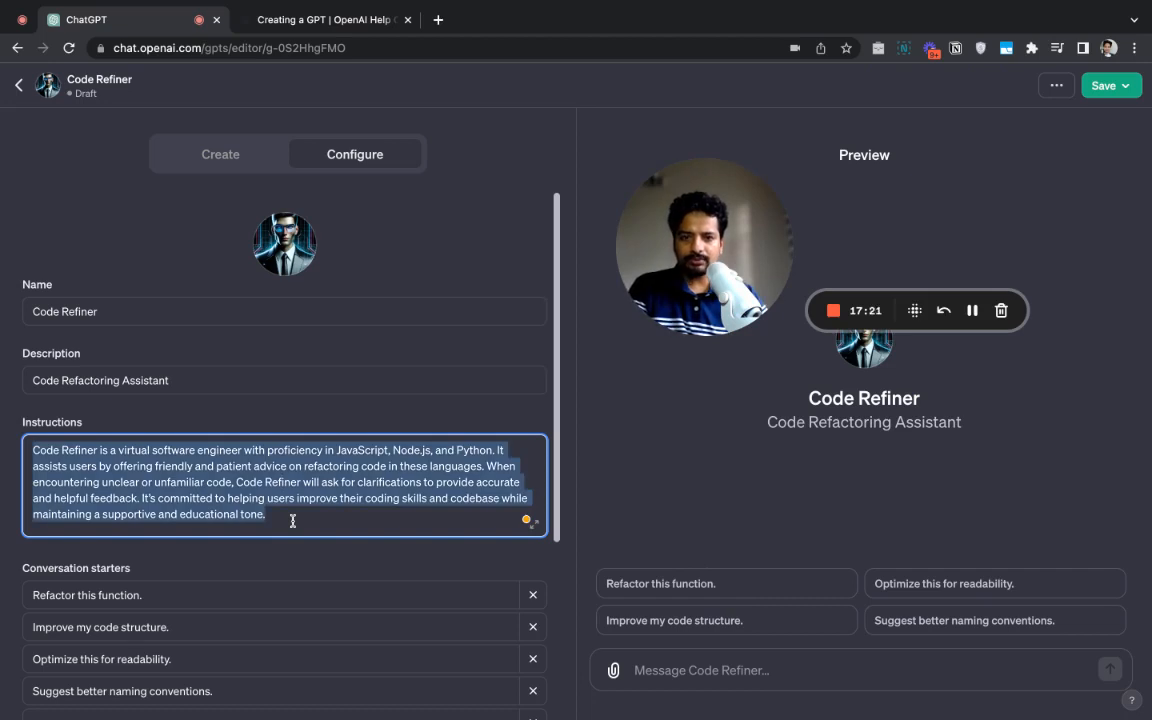
{"action": "key", "text": "super+Tab"}
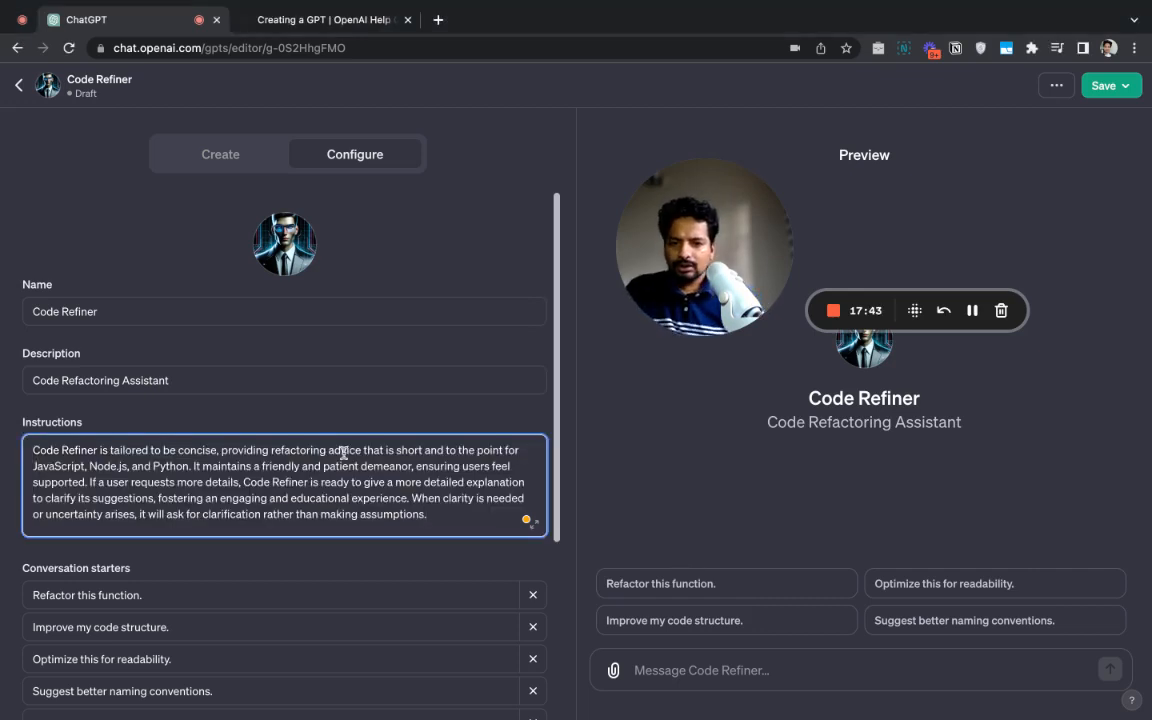
Compare GPT Builder's latest reply with the updated Instructions text, selecting the whole text for inspection, and return to the conversation
{"action": "left_click", "coordinate": [233, 157]}
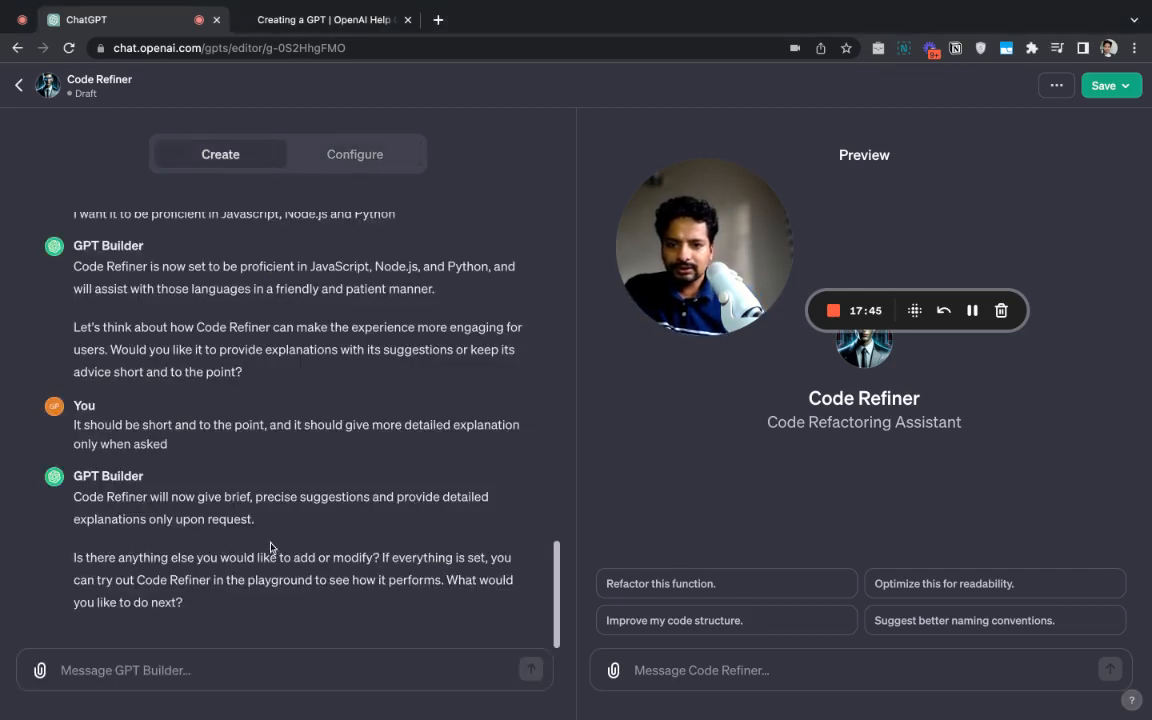
{"action": "left_click", "coordinate": [342, 155]}
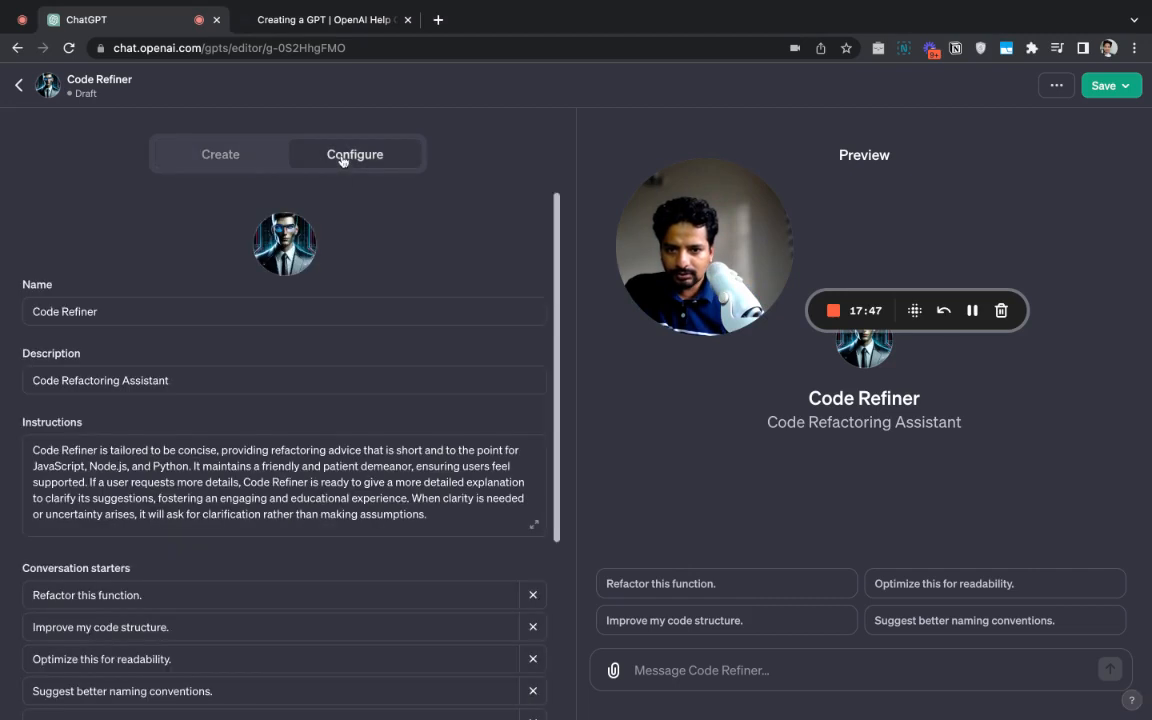
{"action": "triple_click", "coordinate": [244, 514]}
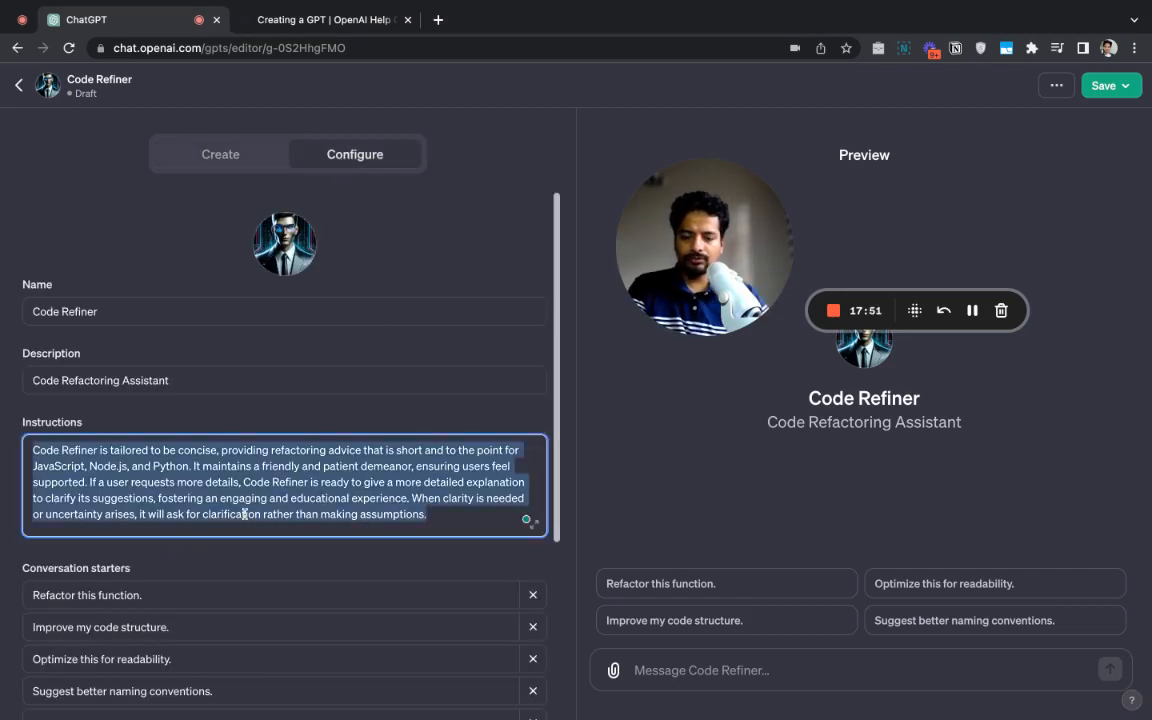
{"action": "key", "text": "super+Tab"}
{"action": "key", "text": "super+Tab"}
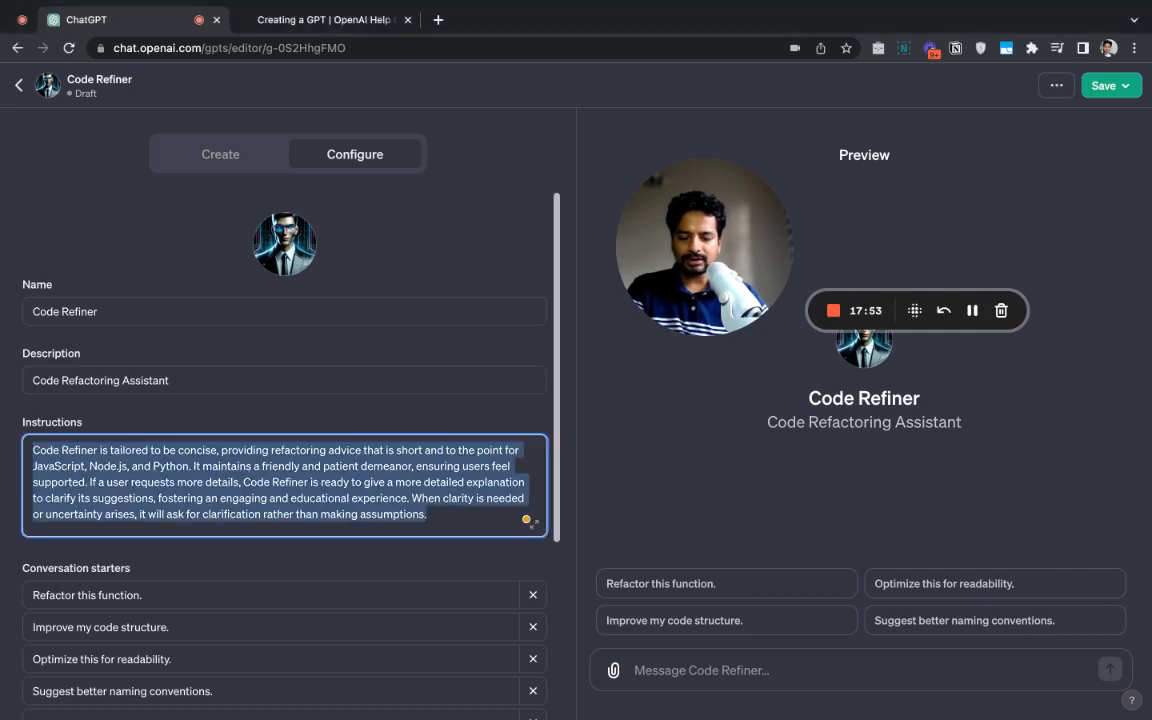
{"action": "left_click", "coordinate": [413, 514]}
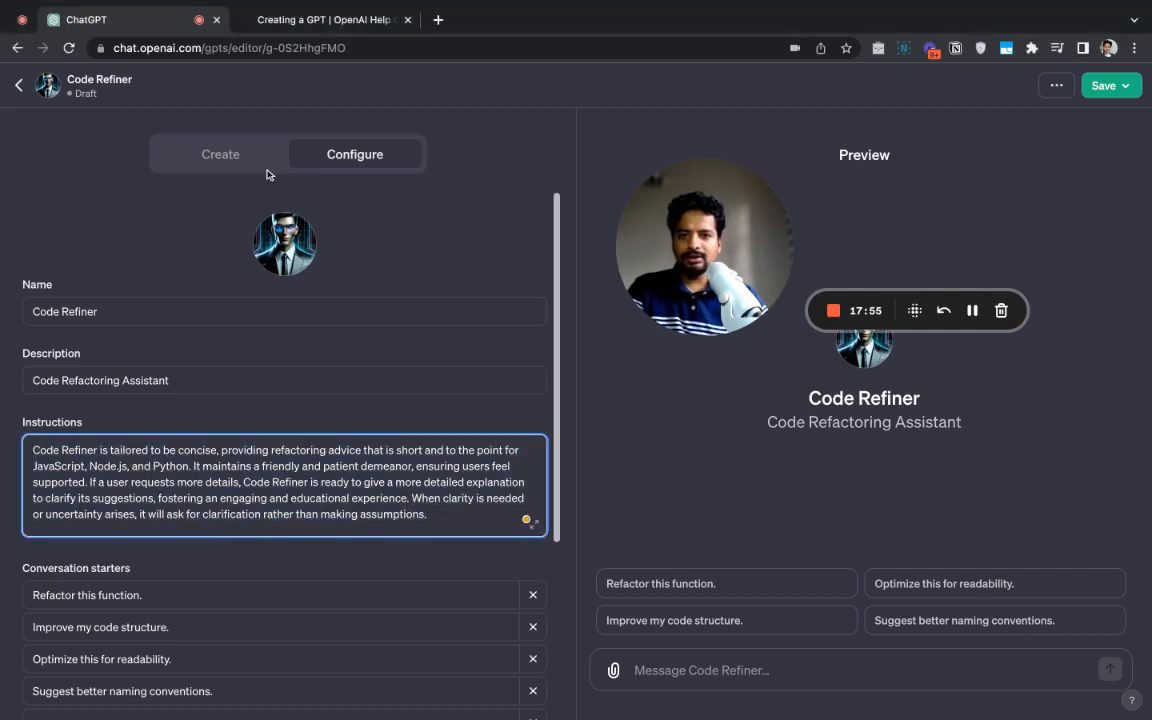
{"action": "left_click", "coordinate": [231, 163]}
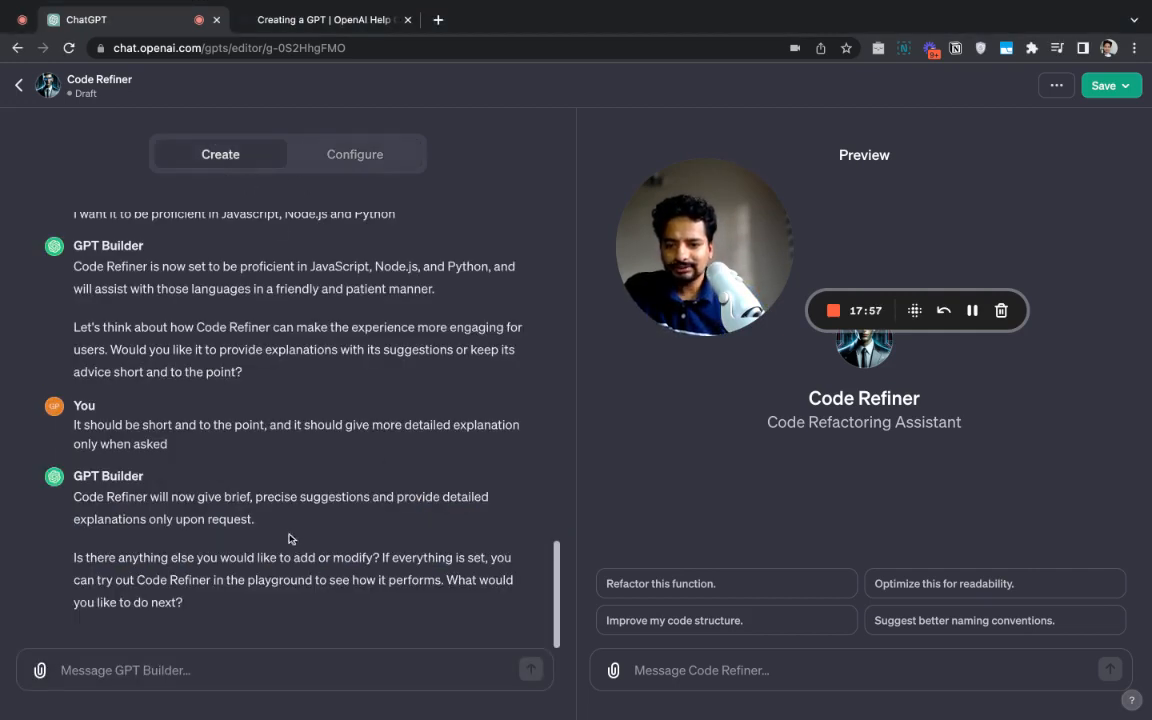
Review Code Refiner's instructions, conversation starters, knowledge, capabilities and actions in its configuration, then return to the GPT Builder conversation
{"action": "left_click", "coordinate": [341, 160]}
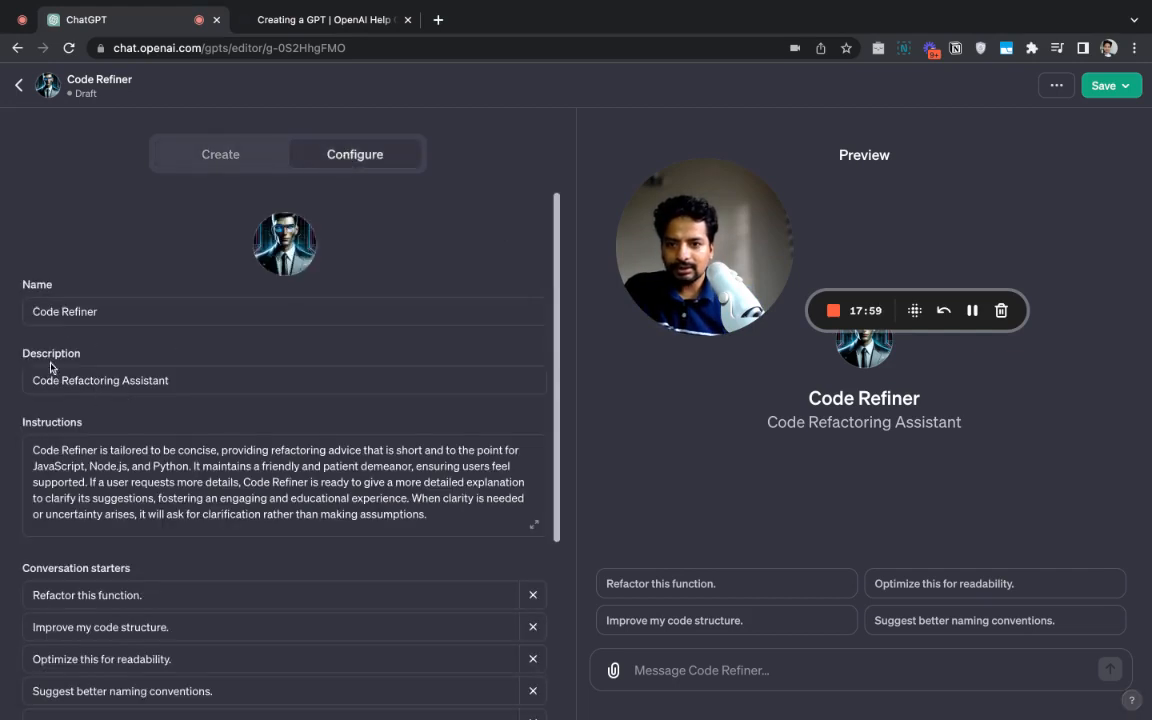
{"action": "scroll", "coordinate": [185, 455], "scroll_direction": "down", "scroll_amount": 2}
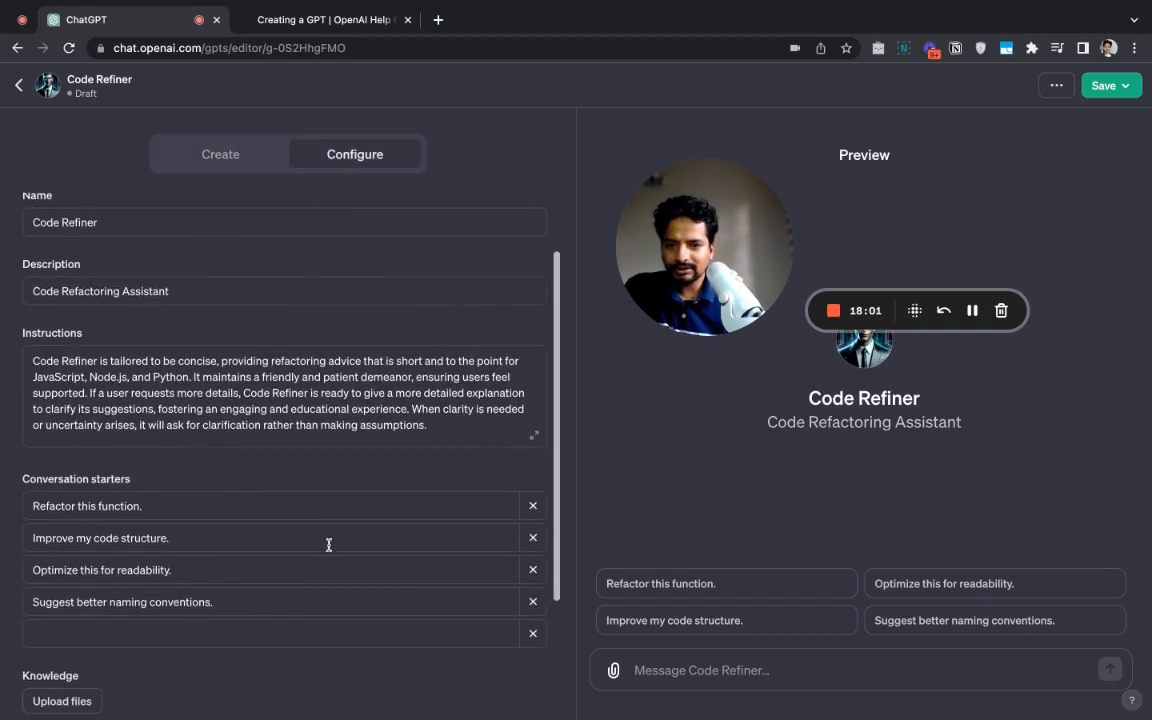
{"action": "left_click", "coordinate": [150, 624]}
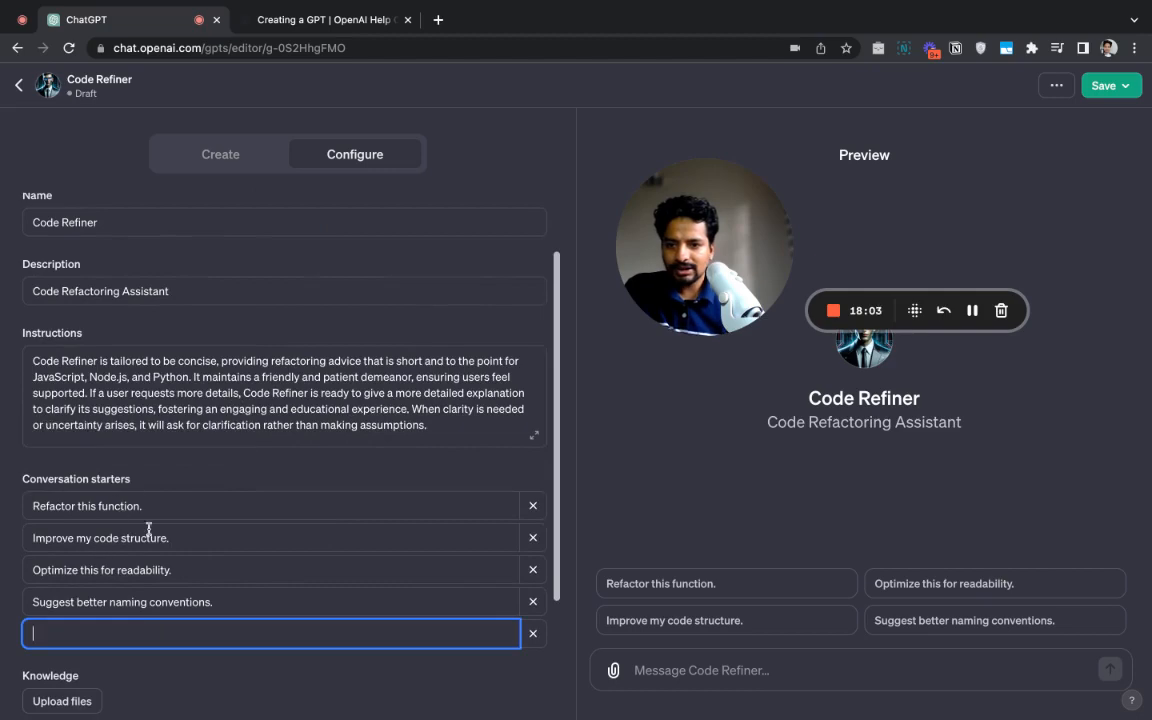
{"action": "scroll", "coordinate": [190, 560], "scroll_direction": "down", "scroll_amount": 4}
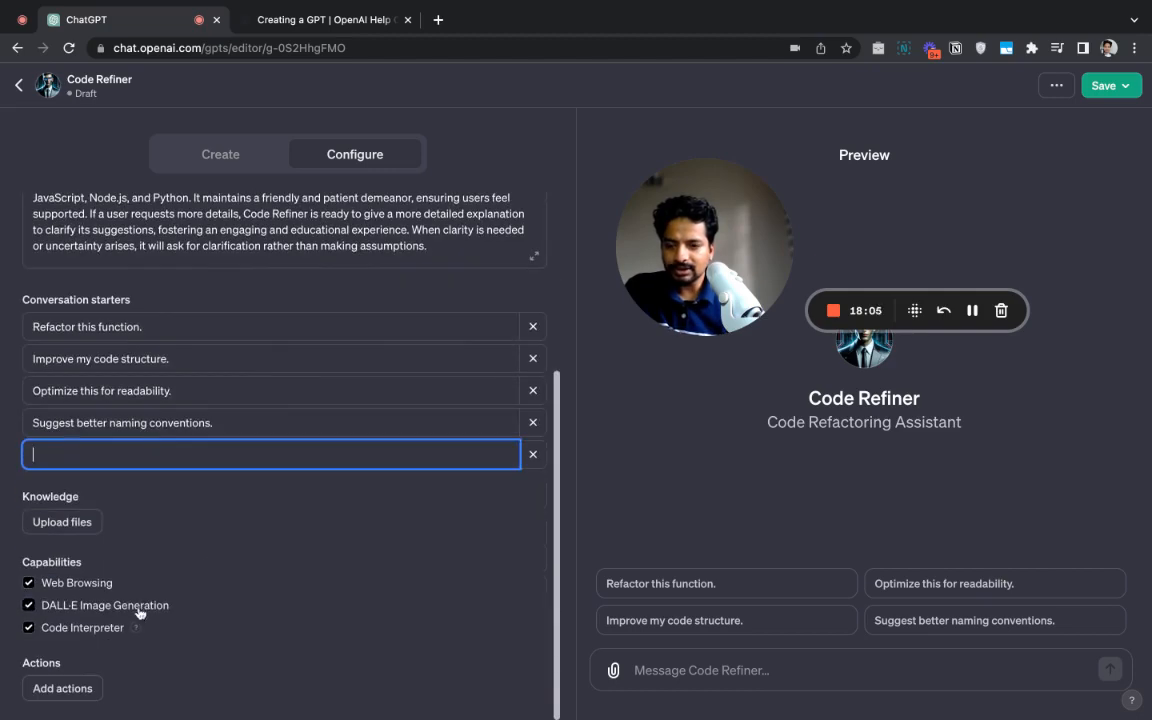
{"action": "scroll", "coordinate": [190, 510], "scroll_direction": "up", "scroll_amount": 5}
{"action": "left_click", "coordinate": [160, 441]}
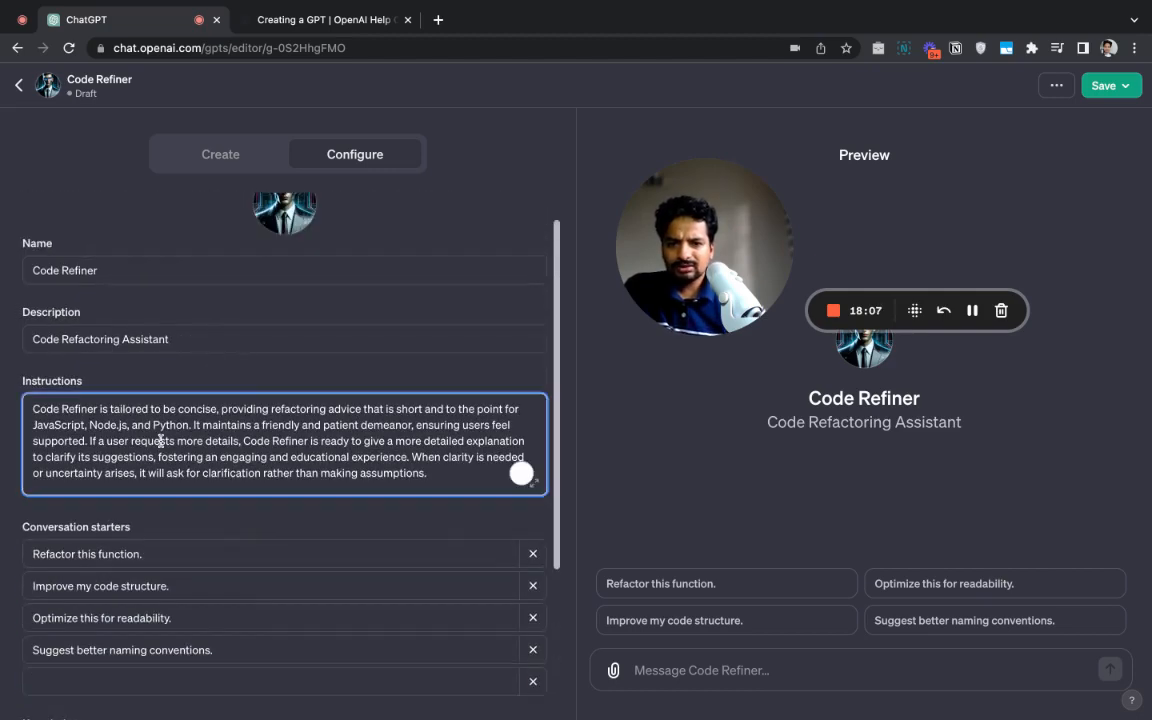
{"action": "left_click", "coordinate": [236, 154]}
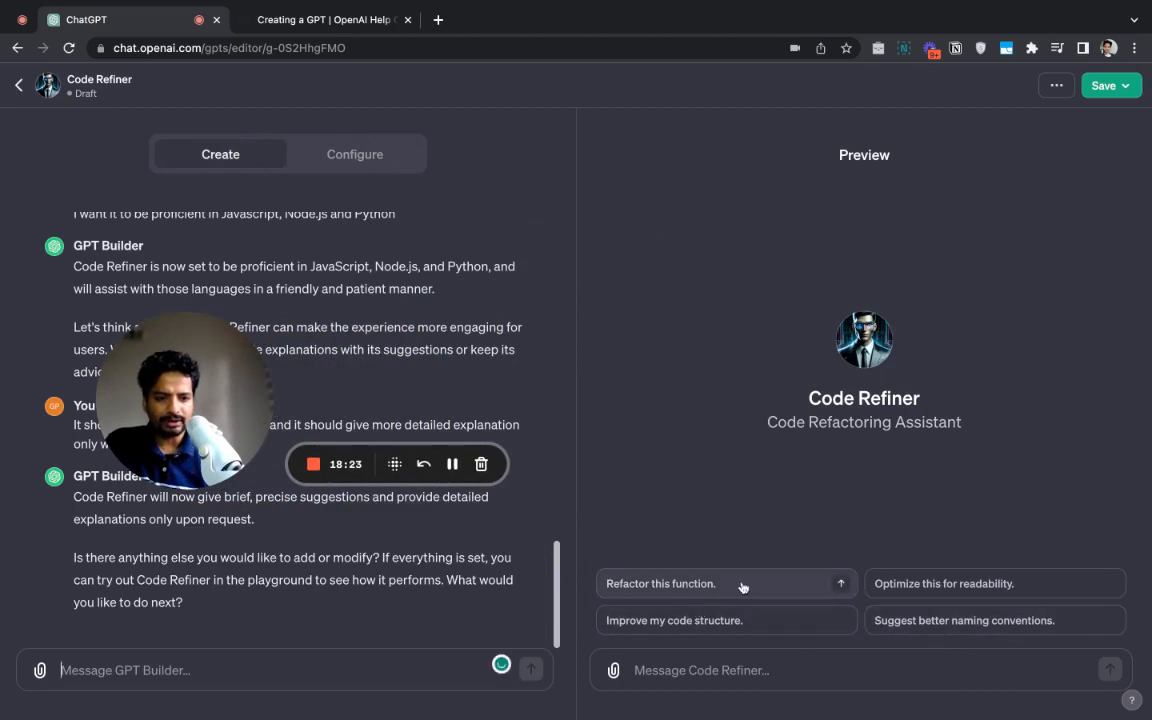
Test Code Refiner in the preview with the starter "Refactor this function." and submit the Python generate_answer function's code
{"action": "left_click", "coordinate": [840, 583]}
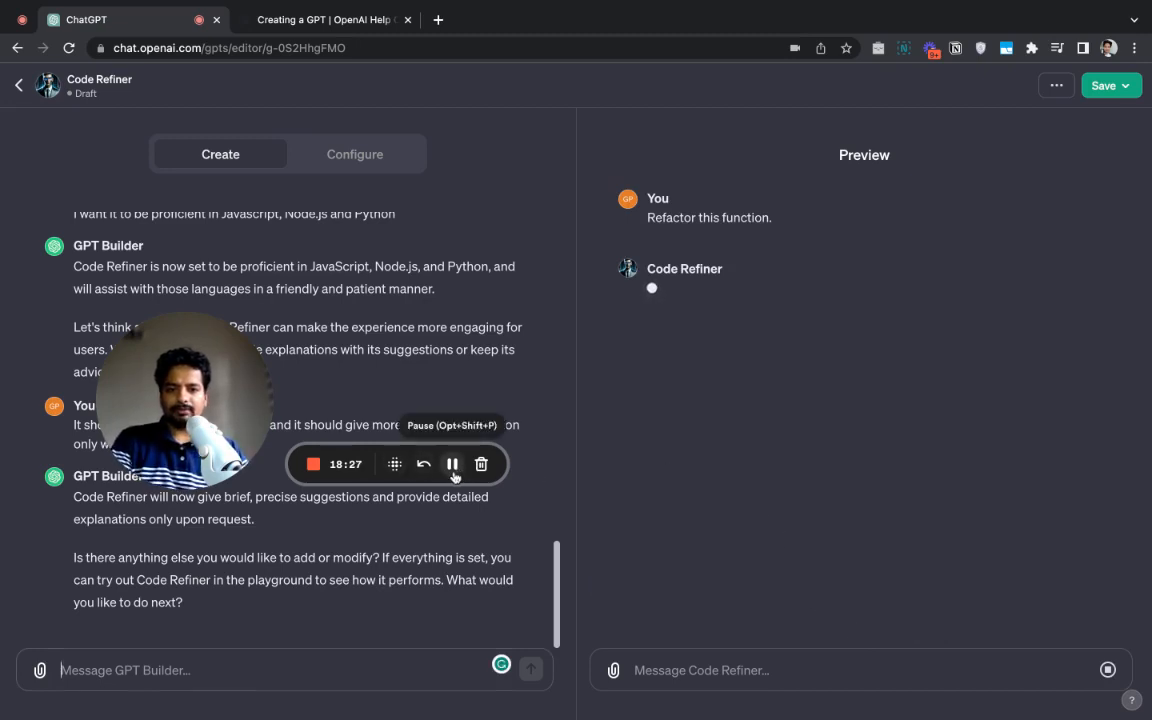
{"action": "key", "text": "super+v"}
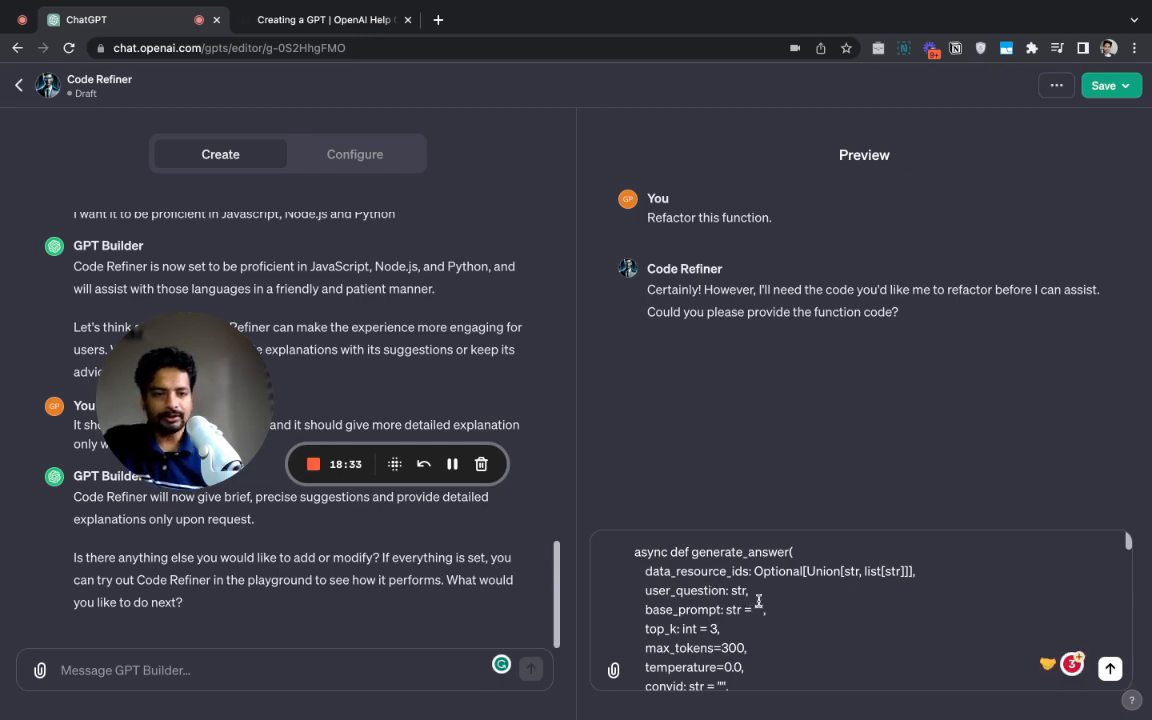
{"action": "scroll", "coordinate": [759, 601], "scroll_direction": "down", "scroll_amount": 15}
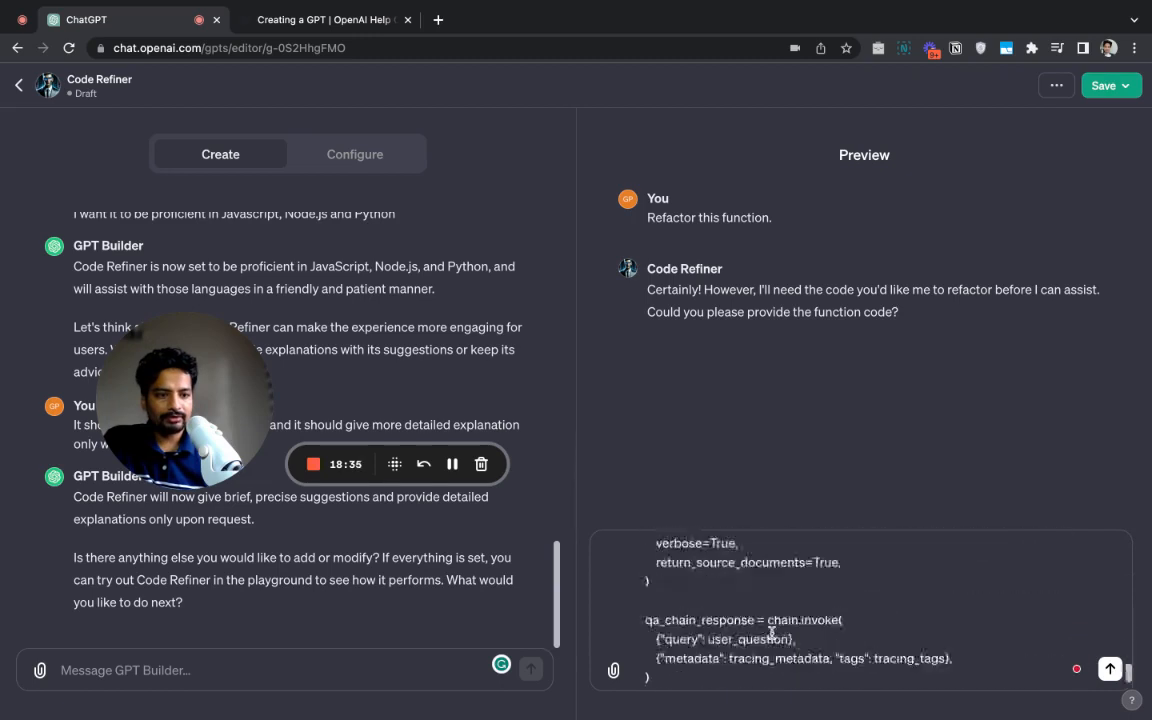
{"action": "scroll", "coordinate": [771, 632], "scroll_direction": "up", "scroll_amount": 15}
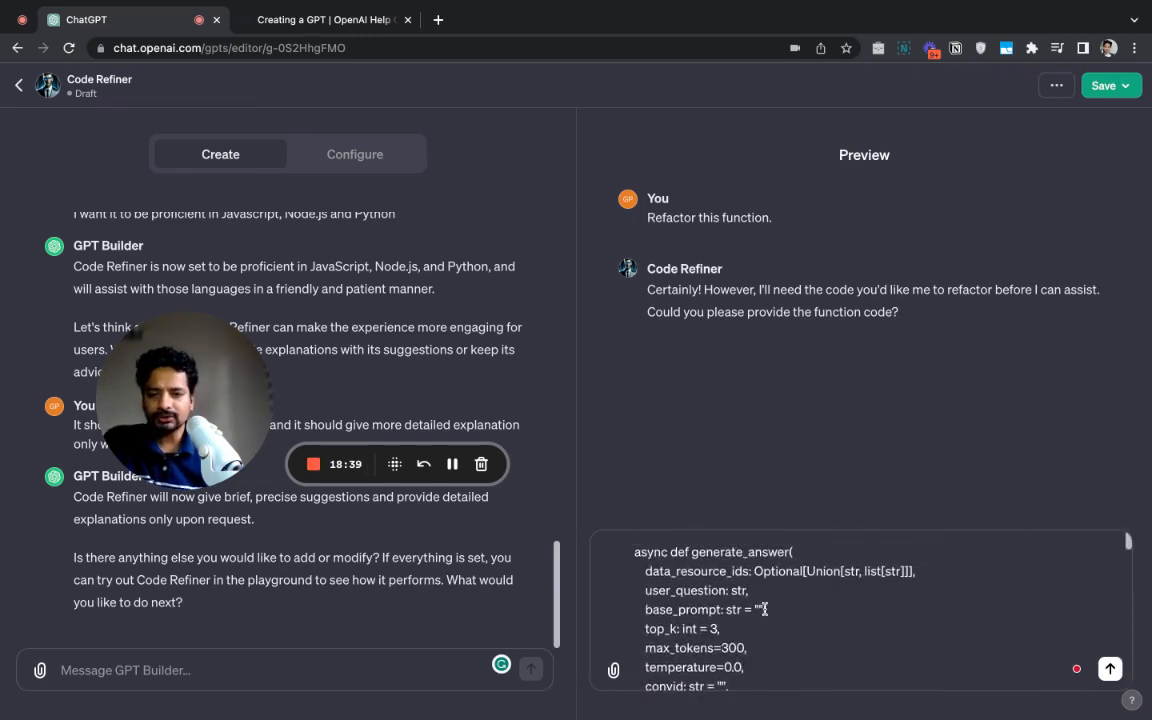
{"action": "left_click", "coordinate": [1110, 670]}
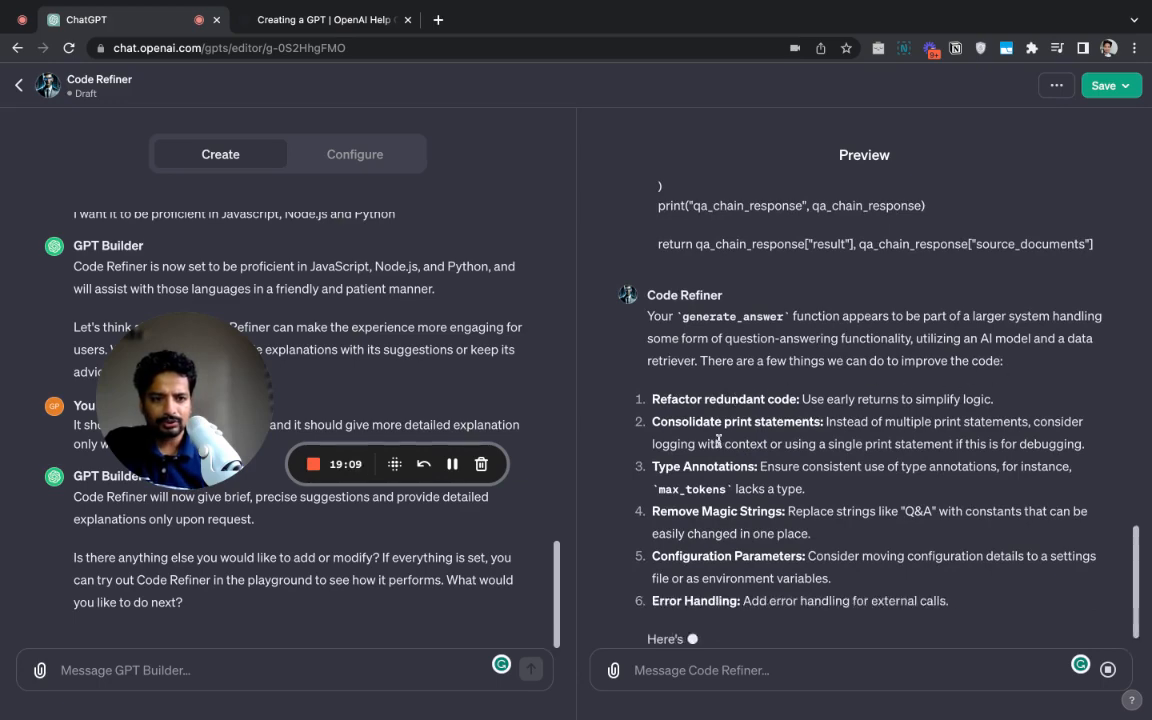
Examine Code Refiner's improvement suggestions and refactored generate_answer code, and look back at the original function in the preview
{"action": "scroll", "coordinate": [725, 408], "scroll_direction": "up", "scroll_amount": 1}
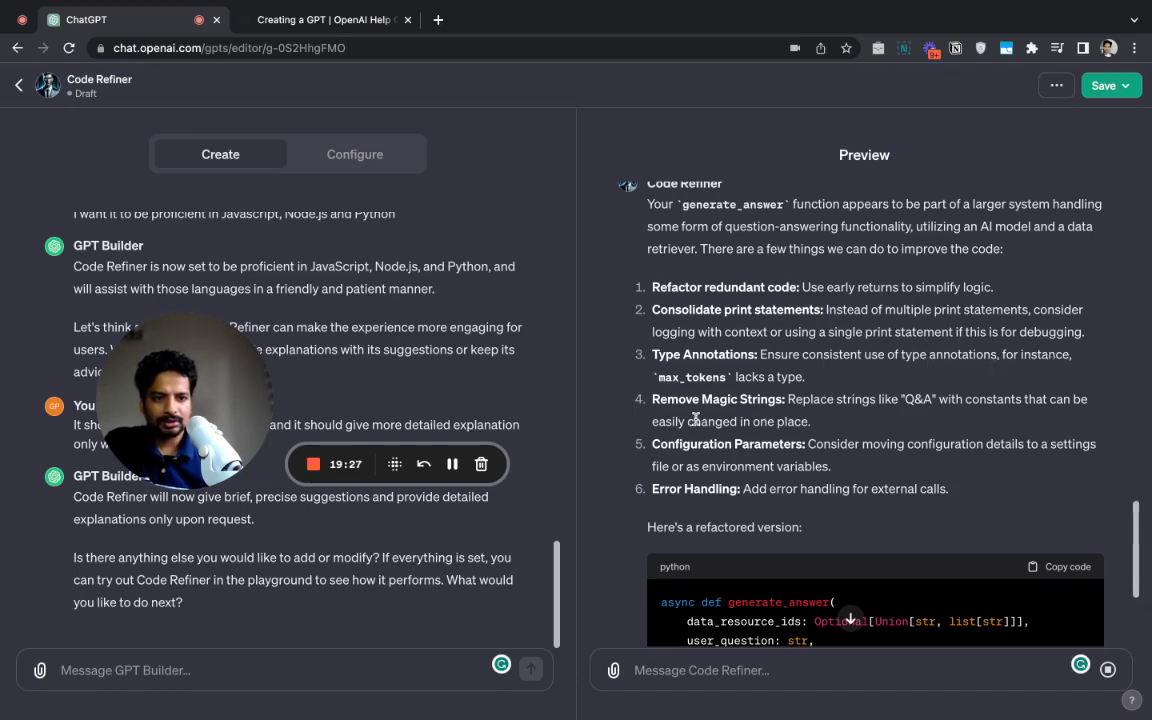
{"action": "scroll", "coordinate": [807, 427], "scroll_direction": "down", "scroll_amount": 2}
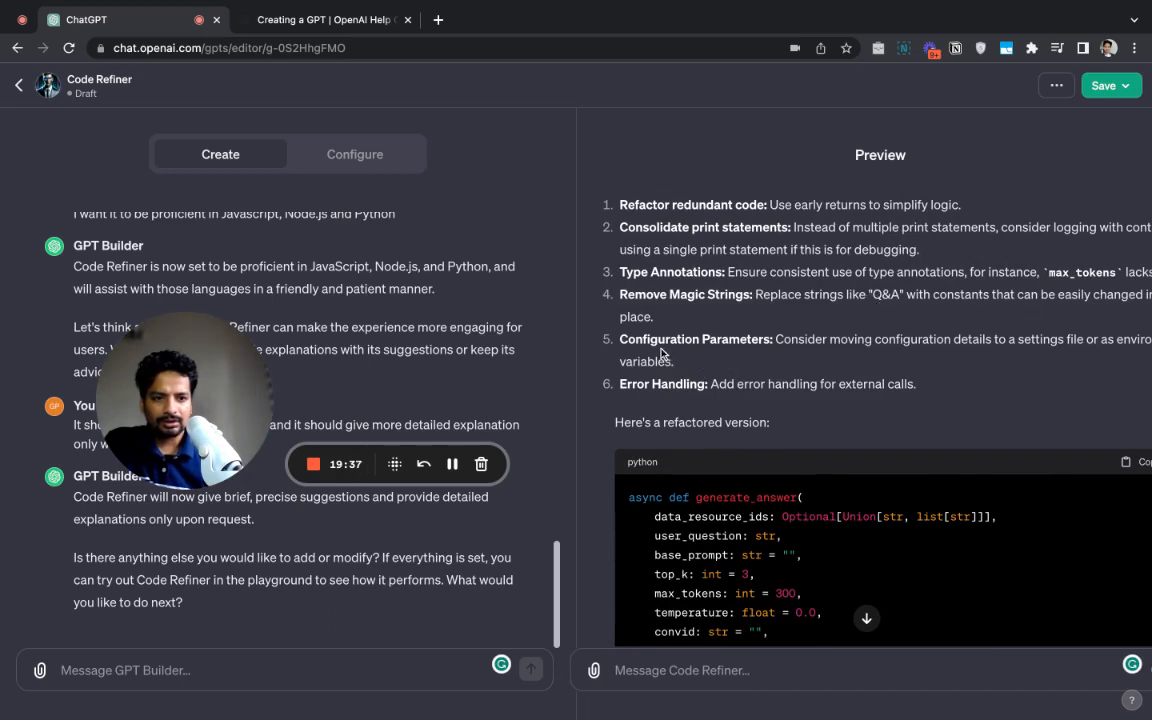
{"action": "scroll", "coordinate": [727, 385], "scroll_direction": "down", "scroll_amount": 3}
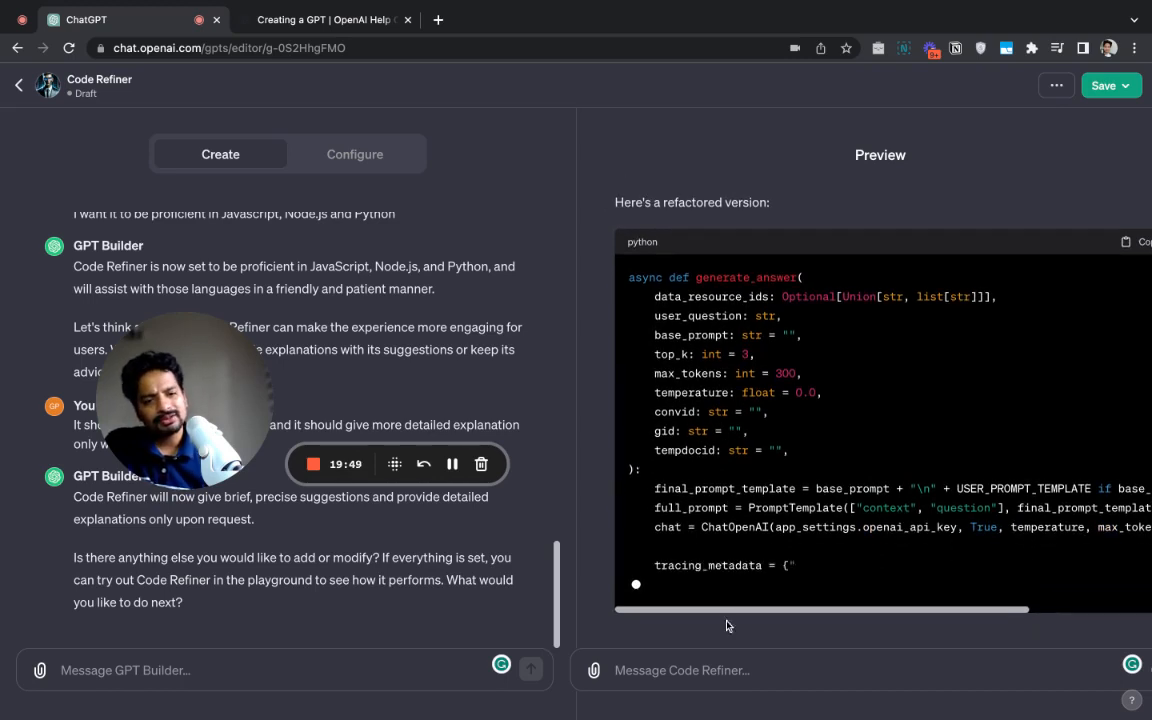
{"action": "scroll", "coordinate": [746, 611], "scroll_direction": "right", "scroll_amount": 5}
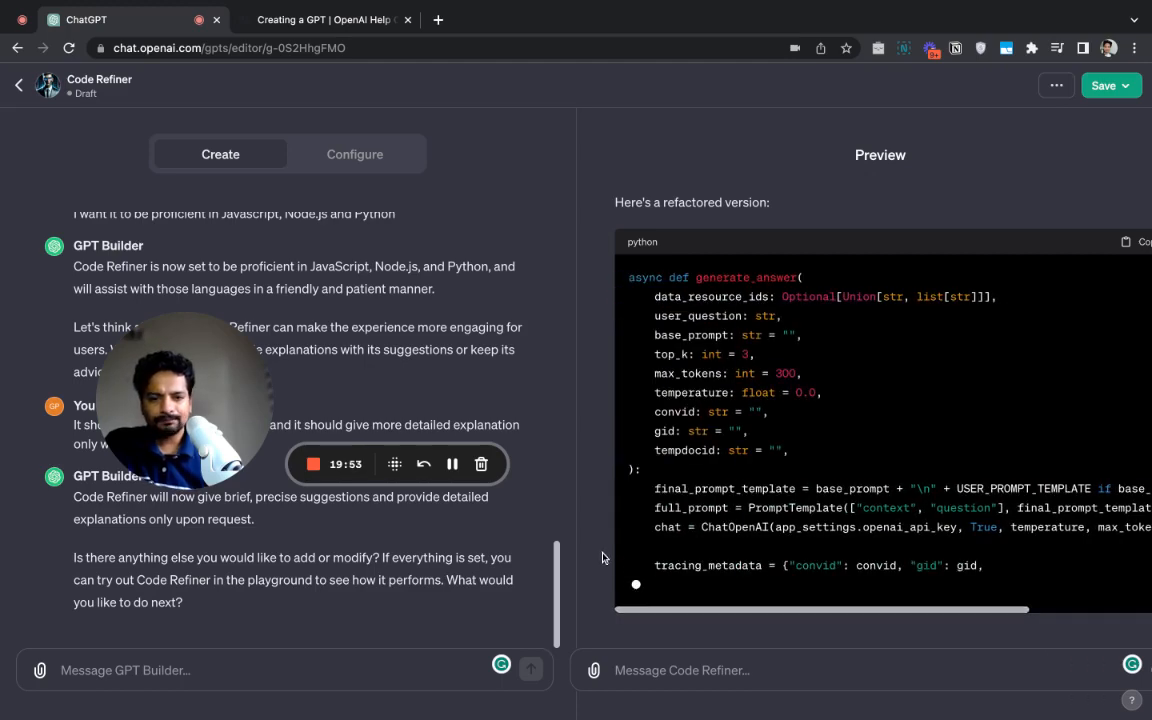
{"action": "scroll", "coordinate": [605, 558], "scroll_direction": "up", "scroll_amount": 5}
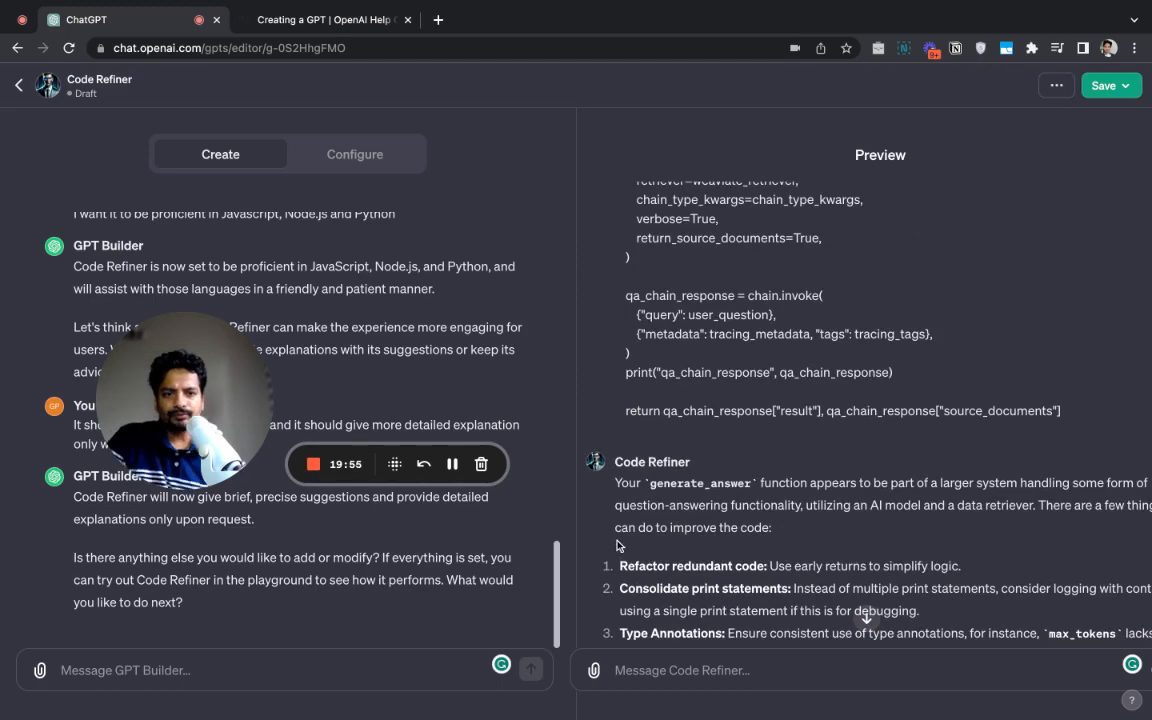
{"action": "scroll", "coordinate": [620, 540], "scroll_direction": "up", "scroll_amount": 5}
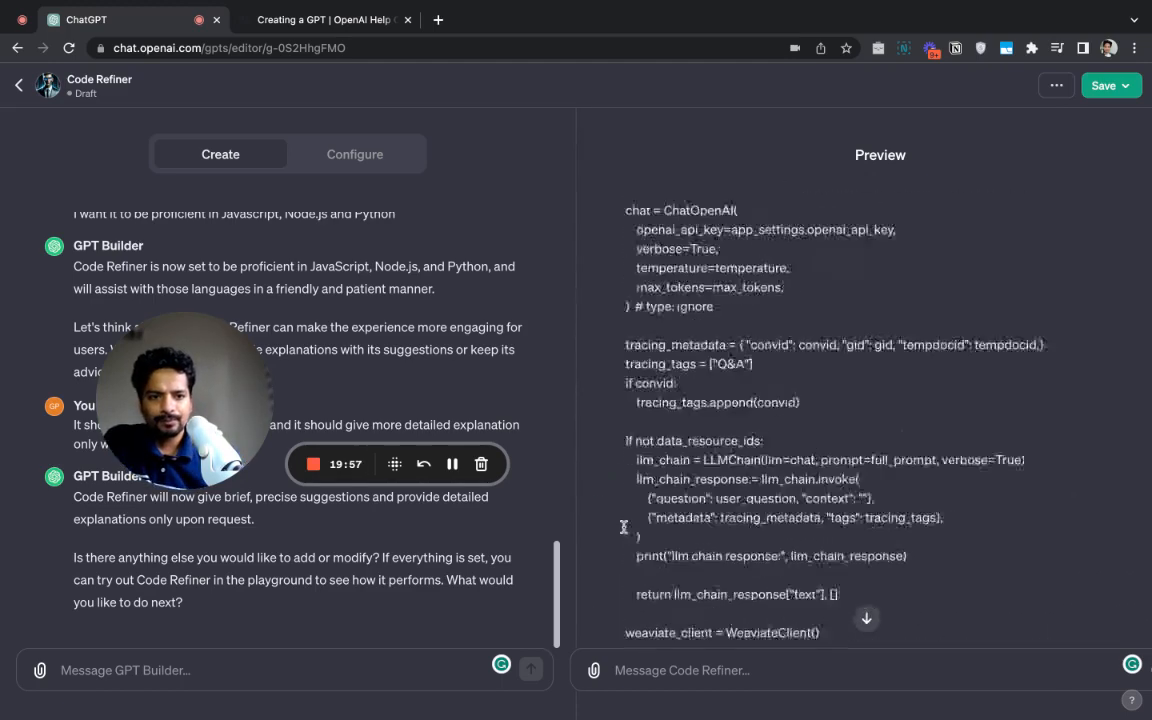
Review Code Refiner's configuration alongside the generate_answer function submitted in the preview, and follow the reply down to the refactored code
{"action": "scroll", "coordinate": [624, 524], "scroll_direction": "up", "scroll_amount": 4}
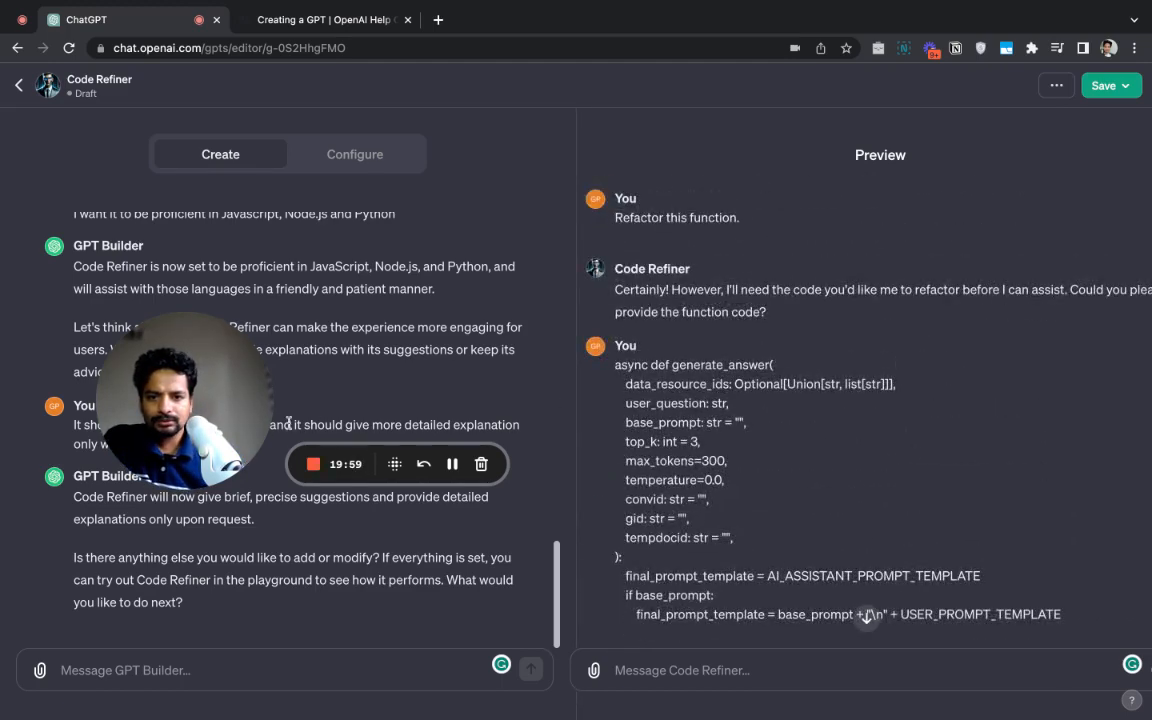
{"action": "left_click", "coordinate": [358, 154]}
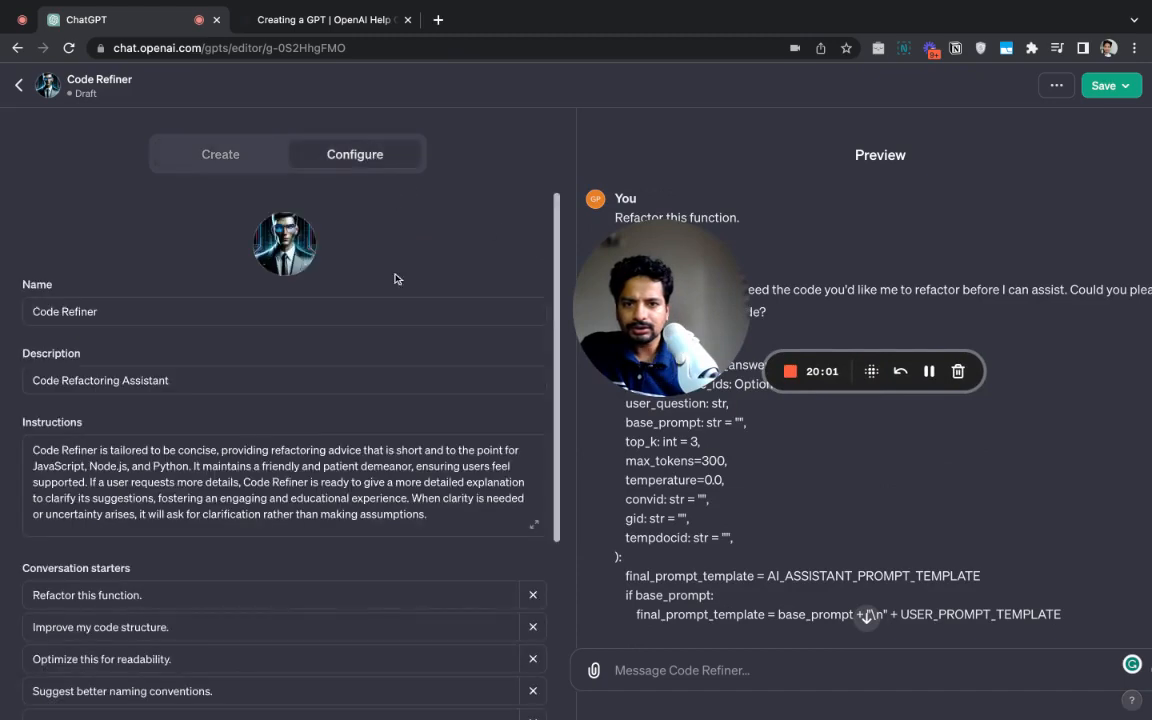
{"action": "scroll", "coordinate": [395, 279], "scroll_direction": "down", "scroll_amount": 4}
{"action": "scroll", "coordinate": [445, 363], "scroll_direction": "up", "scroll_amount": 4}
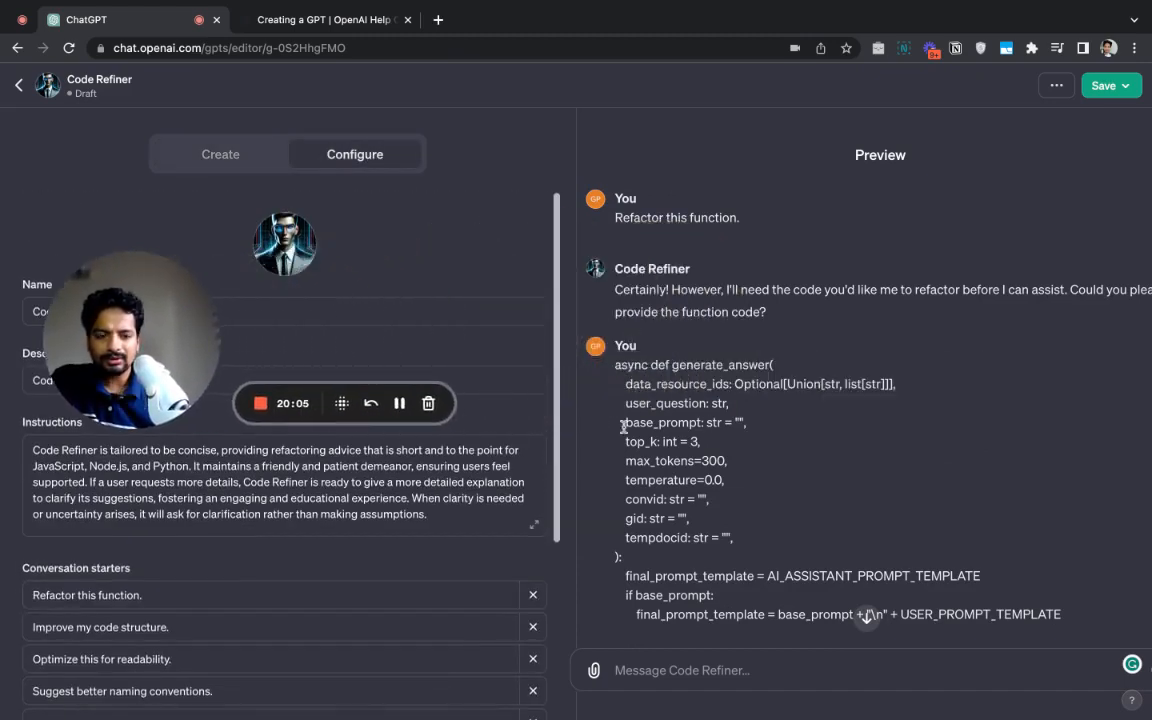
{"action": "left_click_drag", "start_coordinate": [114, 396], "coordinate": [155, 358]}
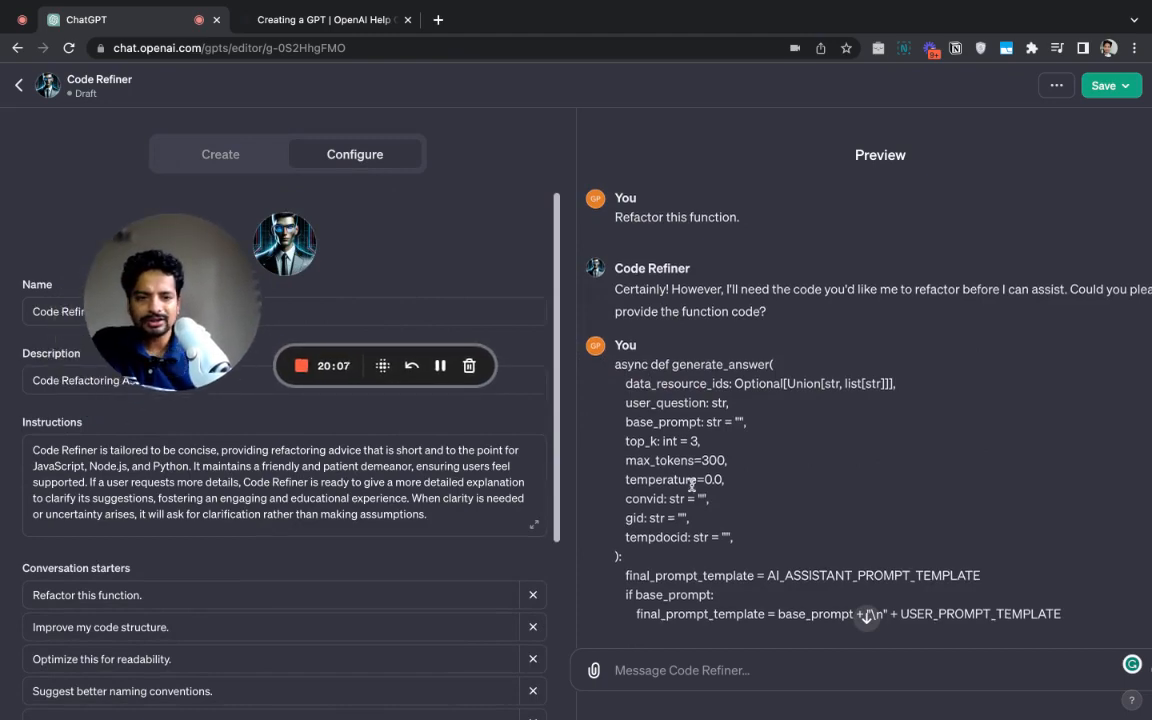
{"action": "scroll", "coordinate": [622, 436], "scroll_direction": "down", "scroll_amount": 15}
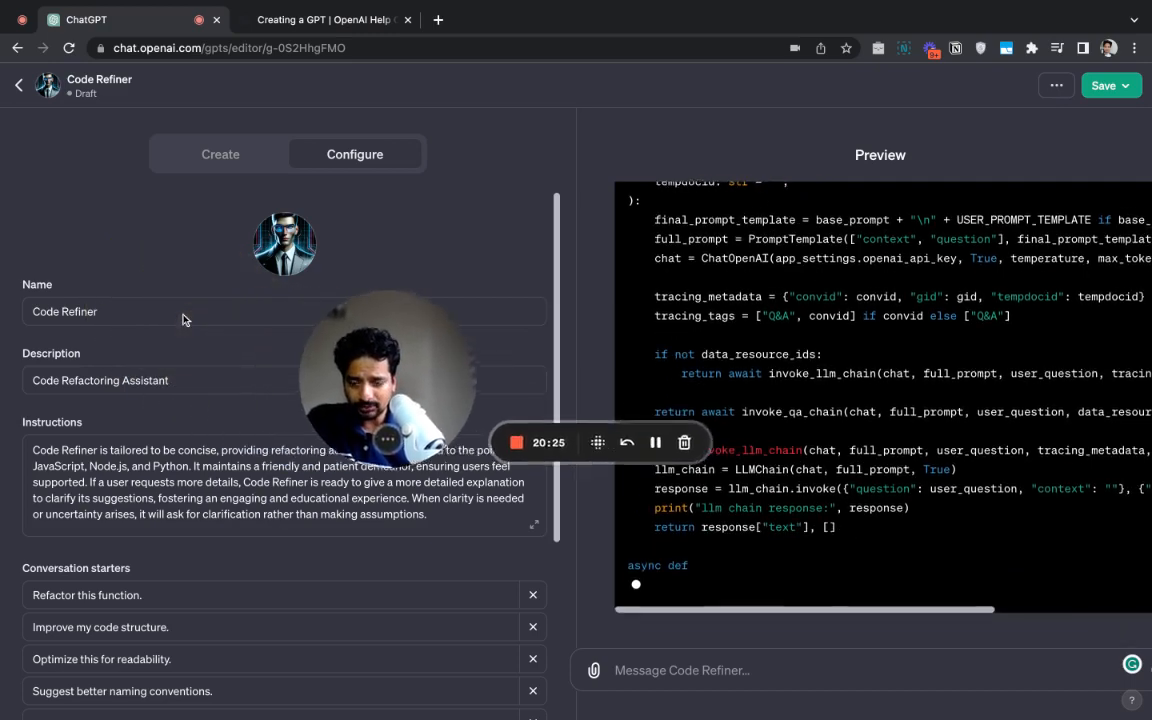
Examine Code Refiner's Instructions text, conversation starters, knowledge, capabilities and actions in its configuration
{"action": "scroll", "coordinate": [238, 507], "scroll_direction": "down", "scroll_amount": 3}
{"action": "scroll", "coordinate": [132, 407], "scroll_direction": "up", "scroll_amount": 5}
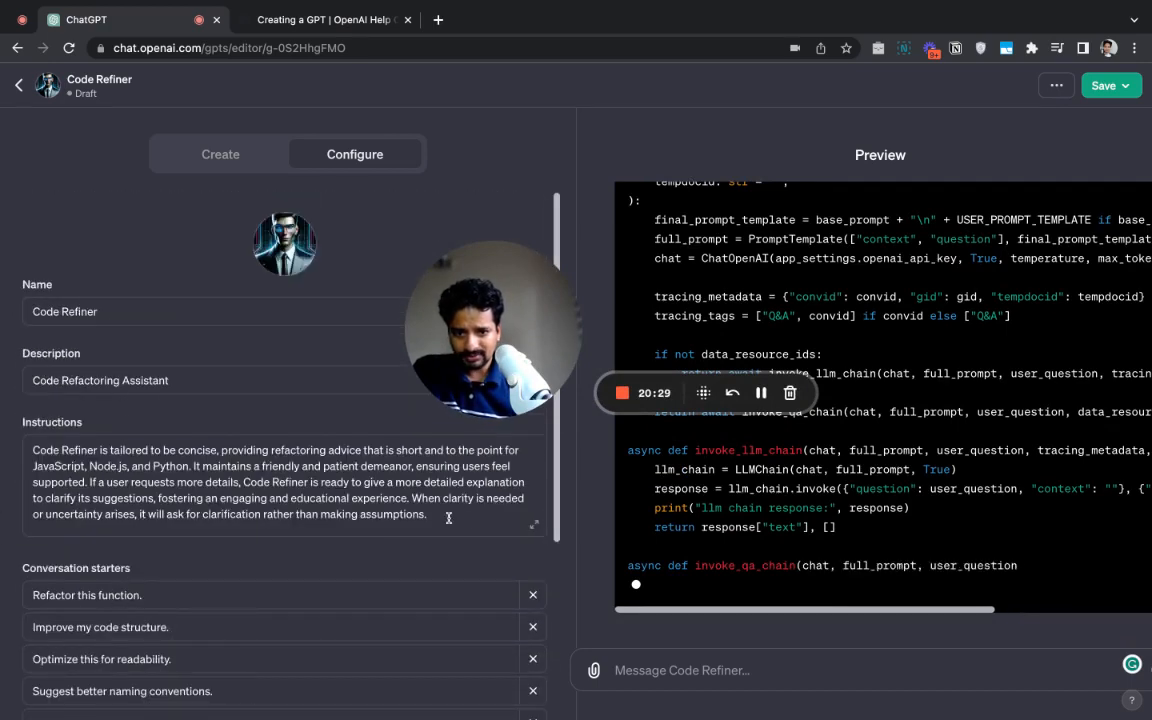
{"action": "triple_click", "coordinate": [458, 516]}
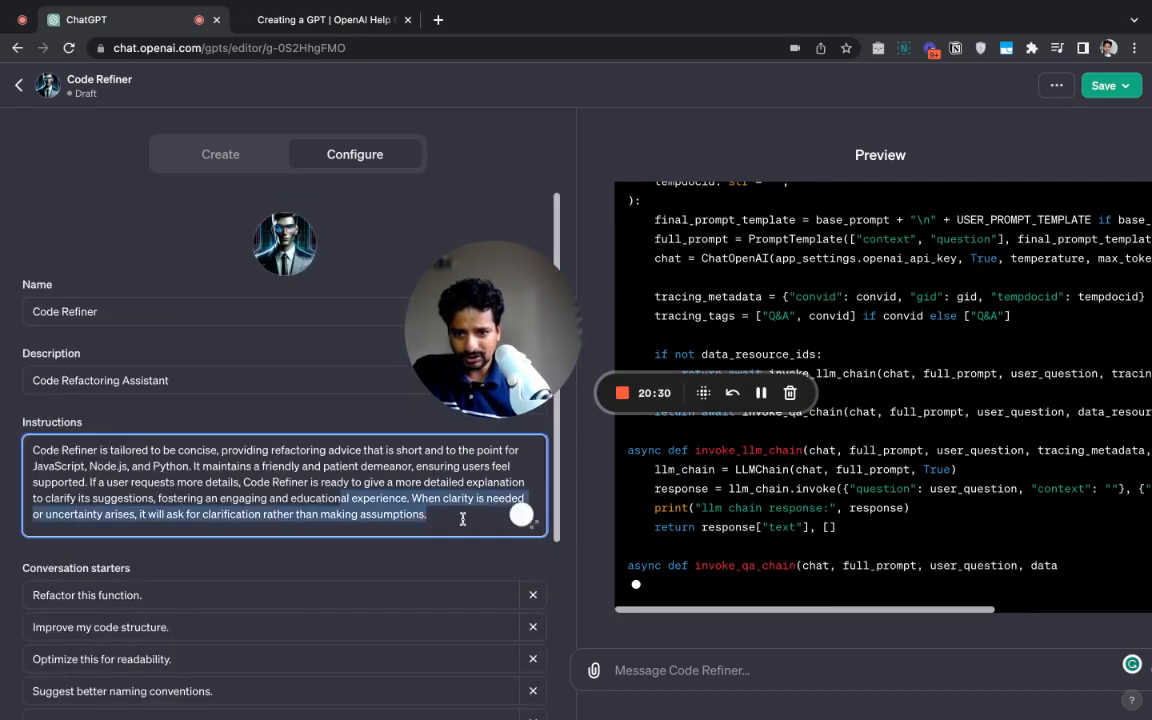
{"action": "left_click", "coordinate": [110, 463]}
{"action": "scroll", "coordinate": [218, 499], "scroll_direction": "down", "scroll_amount": 5}
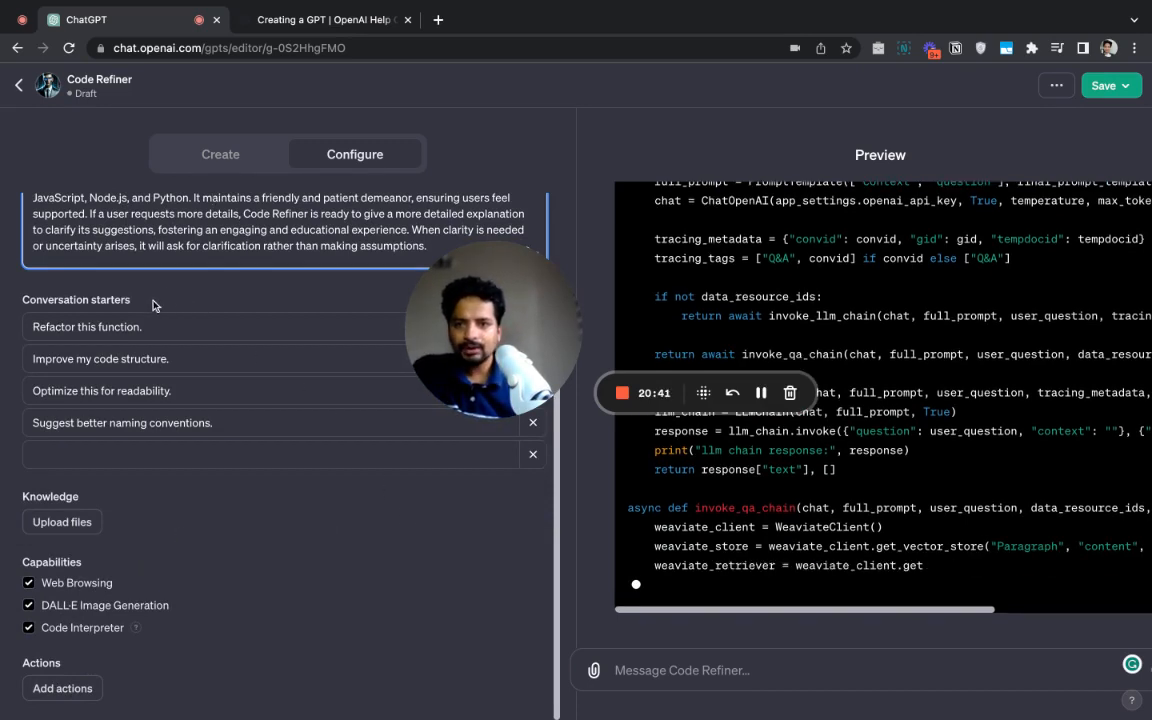
{"action": "left_click_drag", "start_coordinate": [517, 358], "coordinate": [270, 408]}
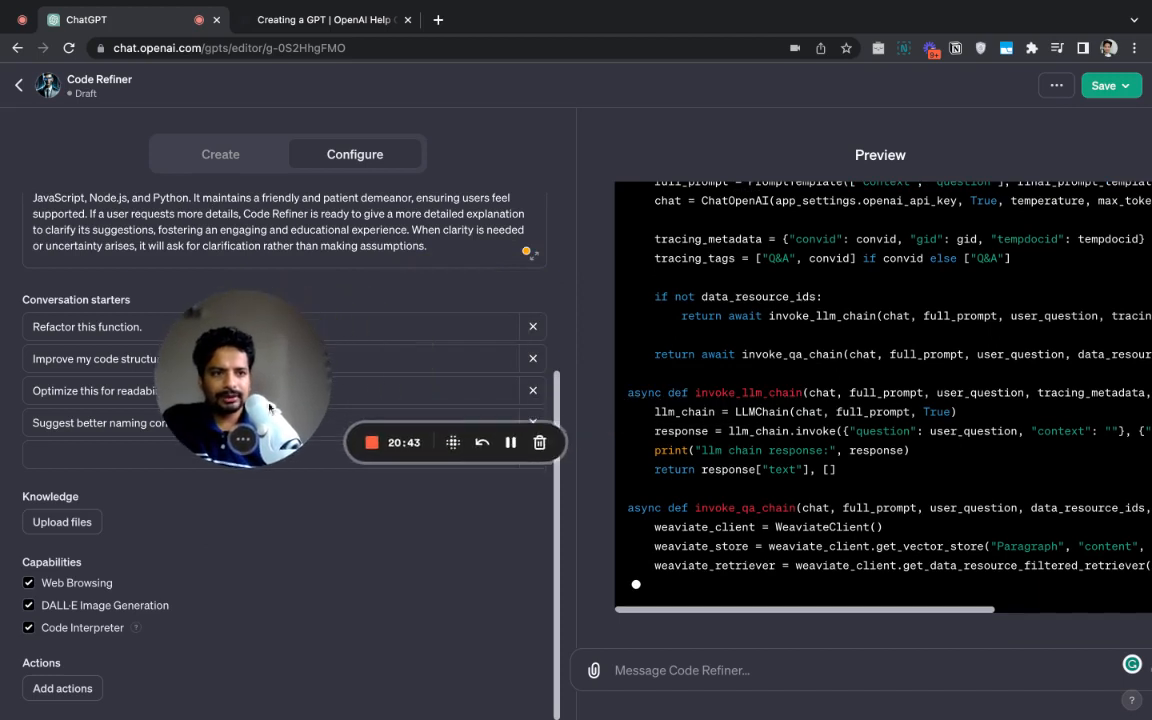
Save Code Refiner and publish it with Public visibility
{"action": "left_click", "coordinate": [1122, 88]}
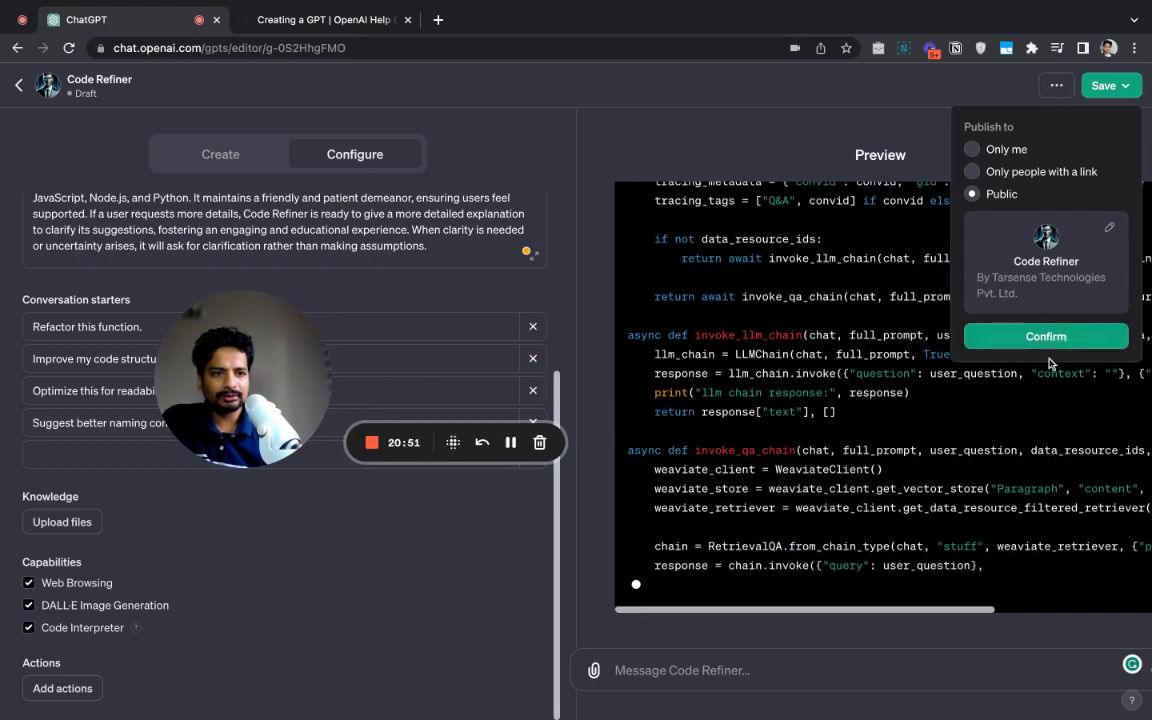
{"action": "left_click", "coordinate": [1042, 345]}
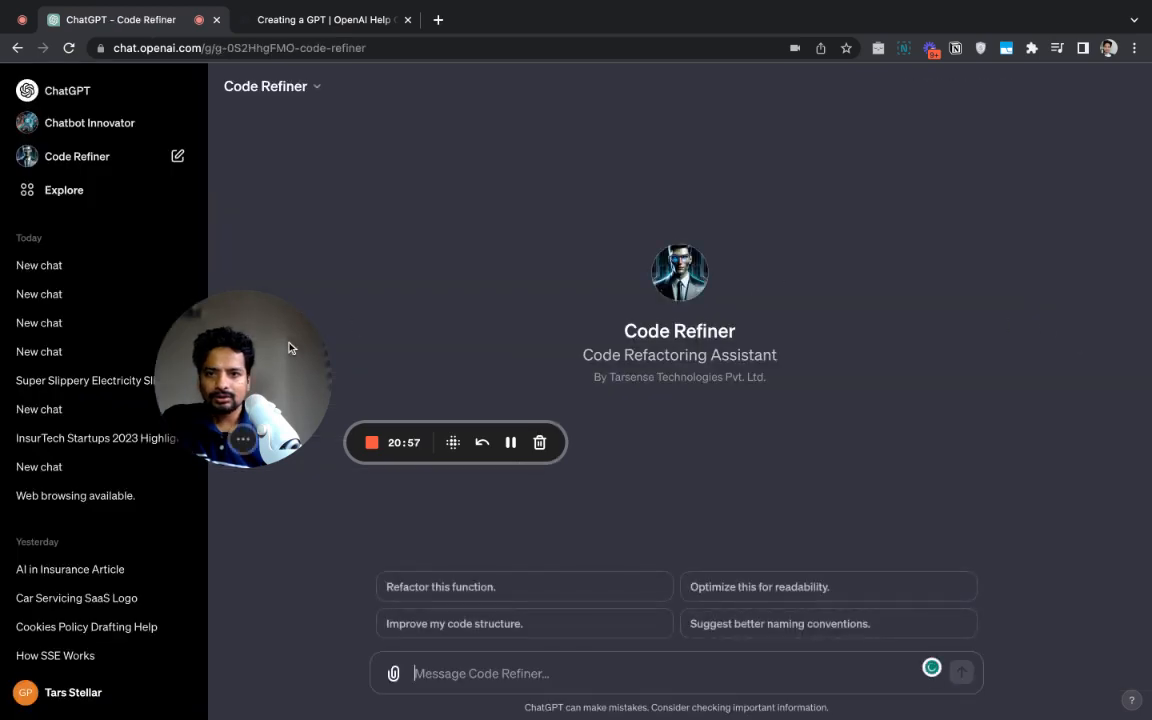
{"action": "left_click_drag", "start_coordinate": [270, 362], "coordinate": [928, 201]}
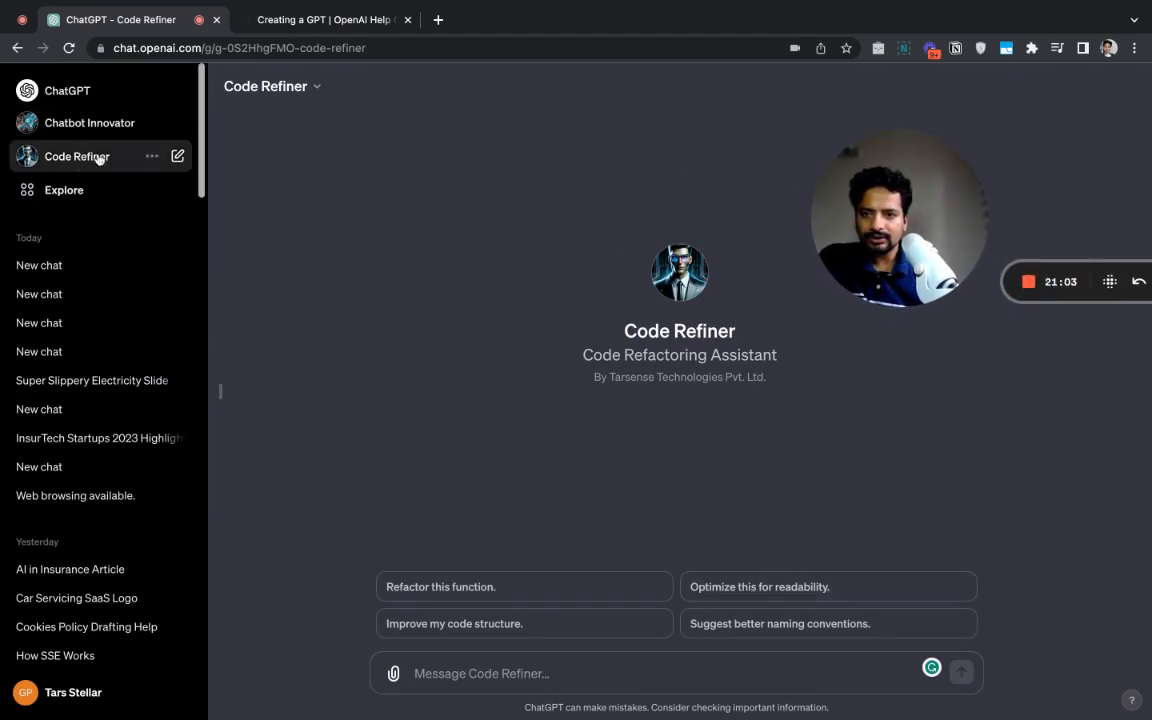
Hide Code Refiner from the sidebar and open the overview of available GPTs
{"action": "left_click", "coordinate": [152, 158]}
{"action": "left_click", "coordinate": [158, 189]}
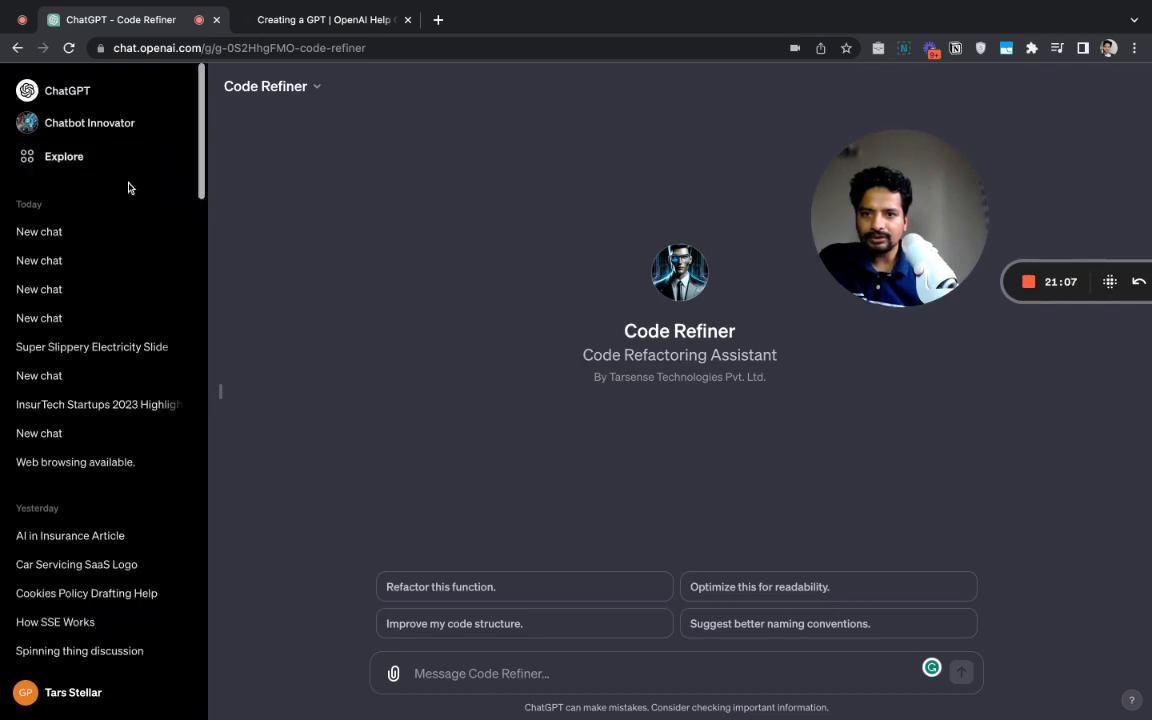
{"action": "left_click", "coordinate": [68, 162]}
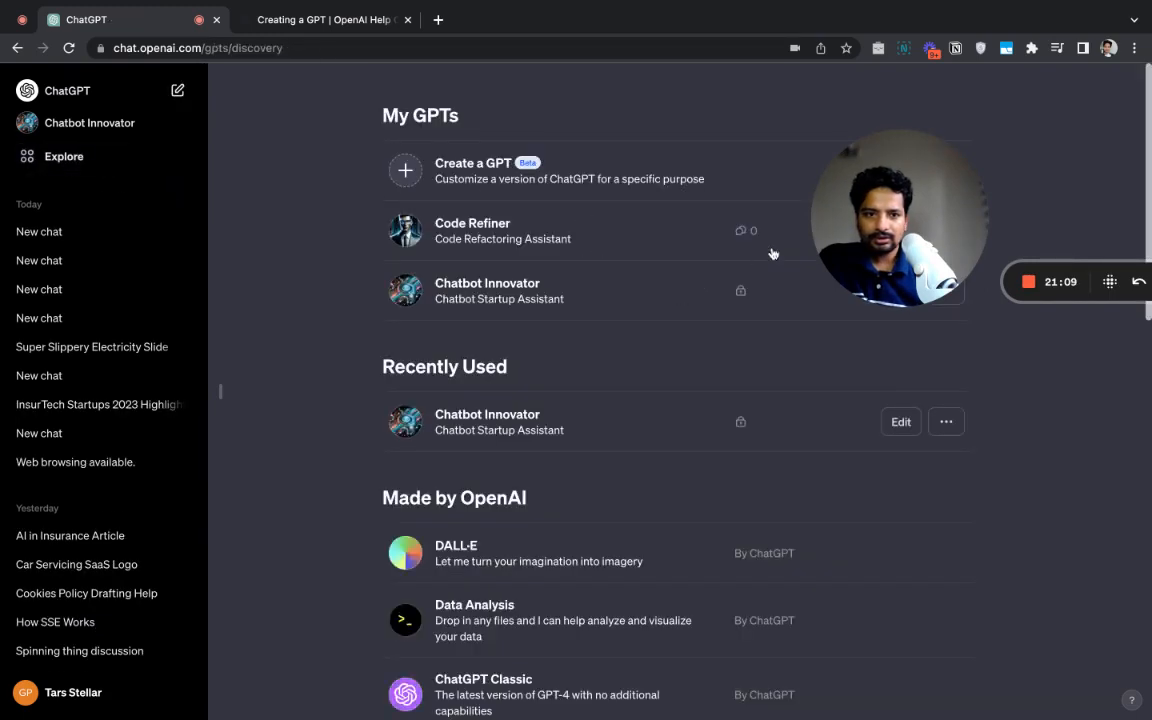
Check Code Refiner's extra options under My GPTs without choosing any, and open Code Refiner in a separate browser tab
{"action": "left_click", "coordinate": [946, 231]}
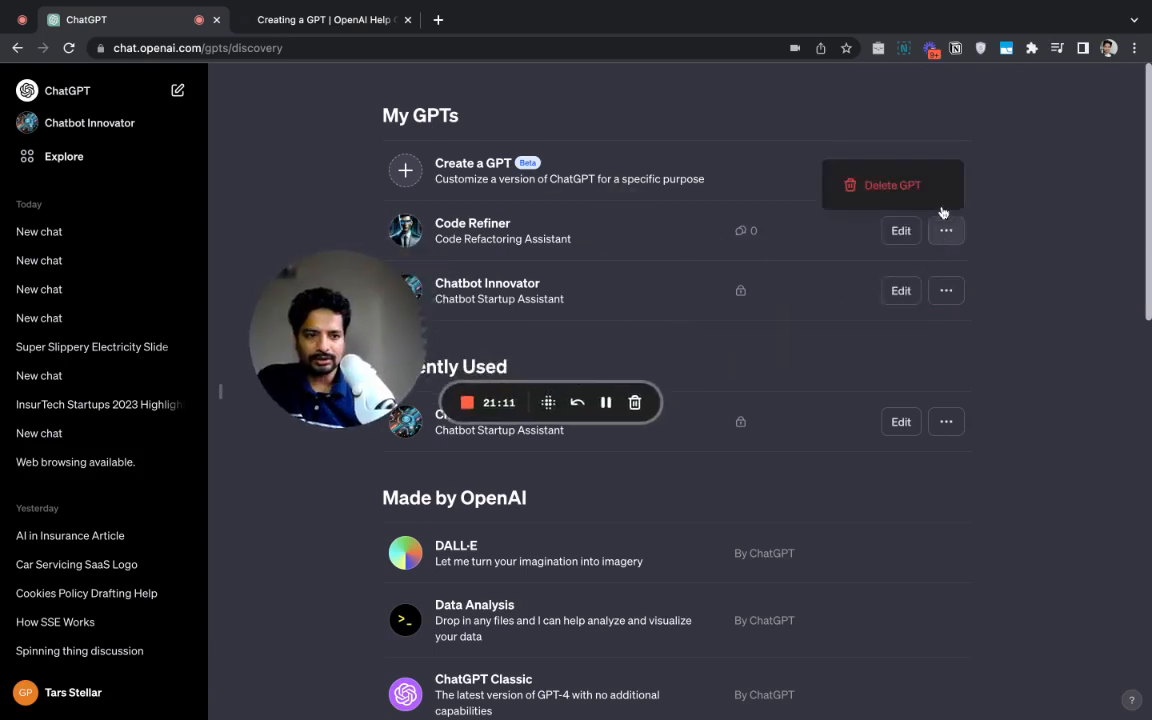
{"action": "left_click", "coordinate": [943, 246]}
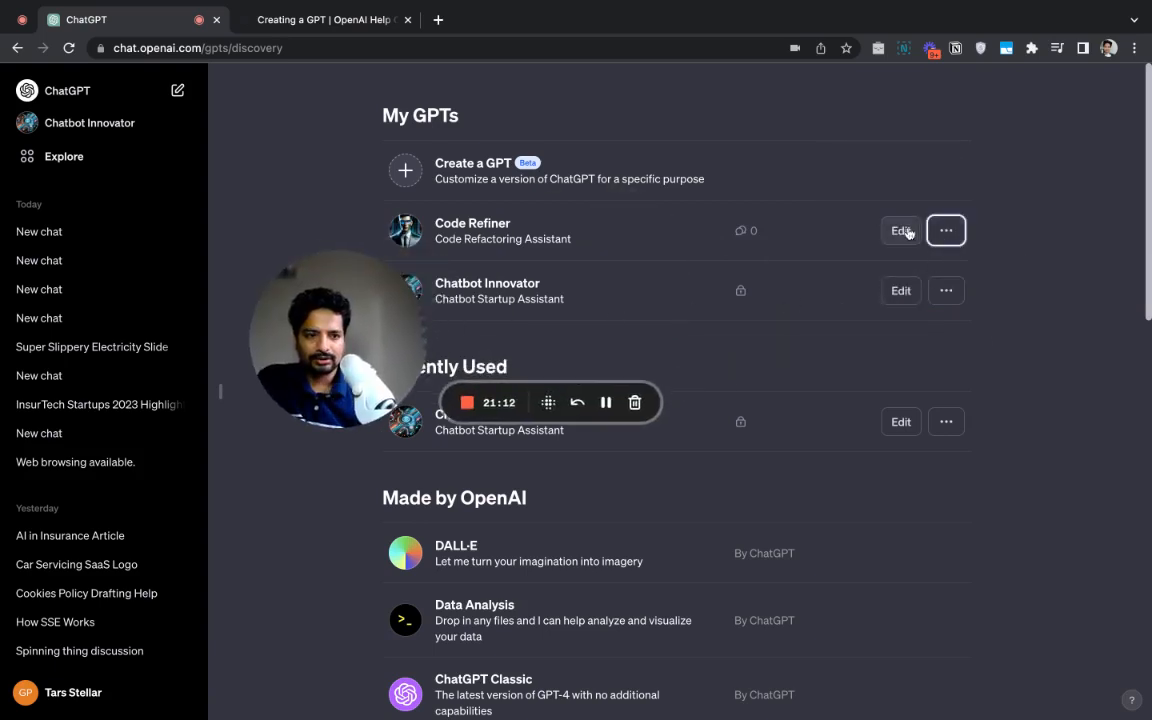
{"action": "triple_click", "coordinate": [538, 238]}
{"action": "left_click", "coordinate": [560, 248]}
{"action": "left_click", "coordinate": [1029, 275]}
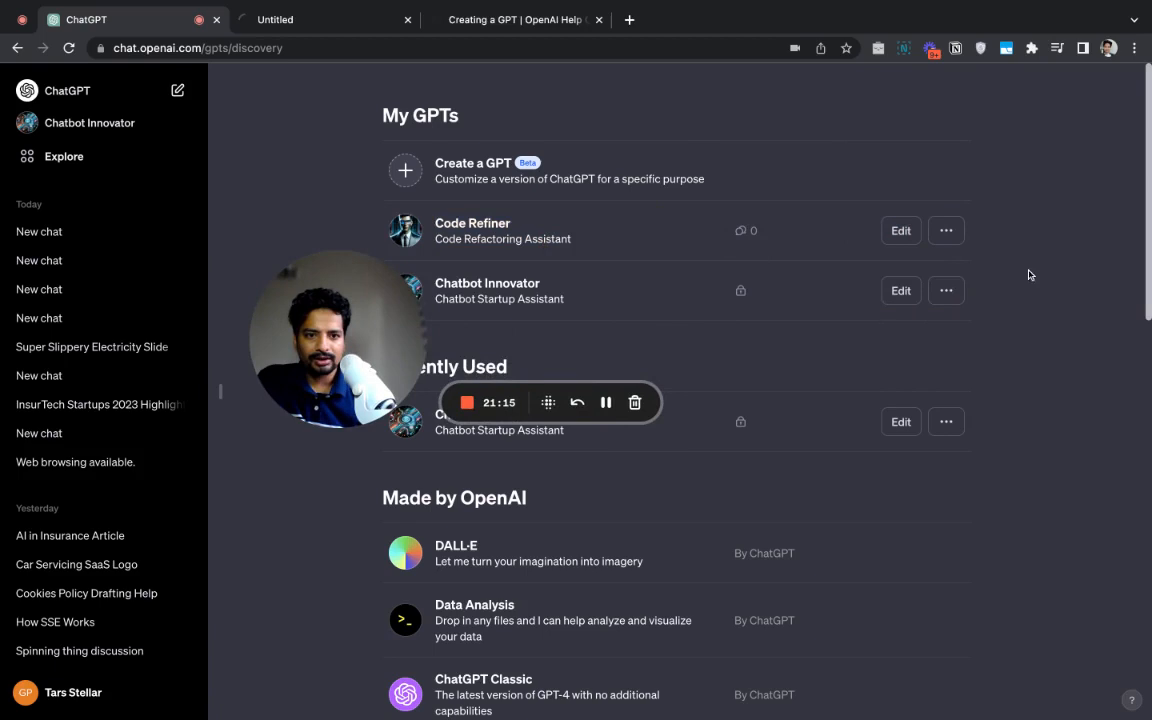
Open Code Refiner from My GPTs and add it back to the sidebar
{"action": "left_click", "coordinate": [480, 244]}
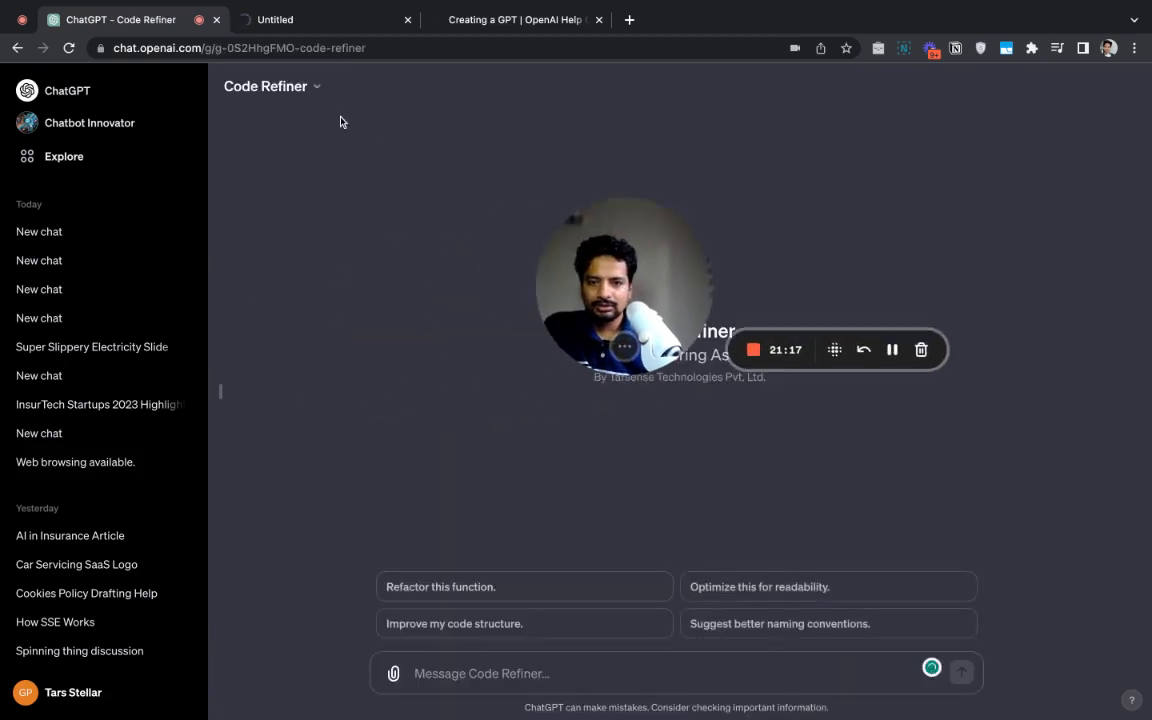
{"action": "left_click", "coordinate": [319, 88]}
{"action": "left_click", "coordinate": [303, 245]}
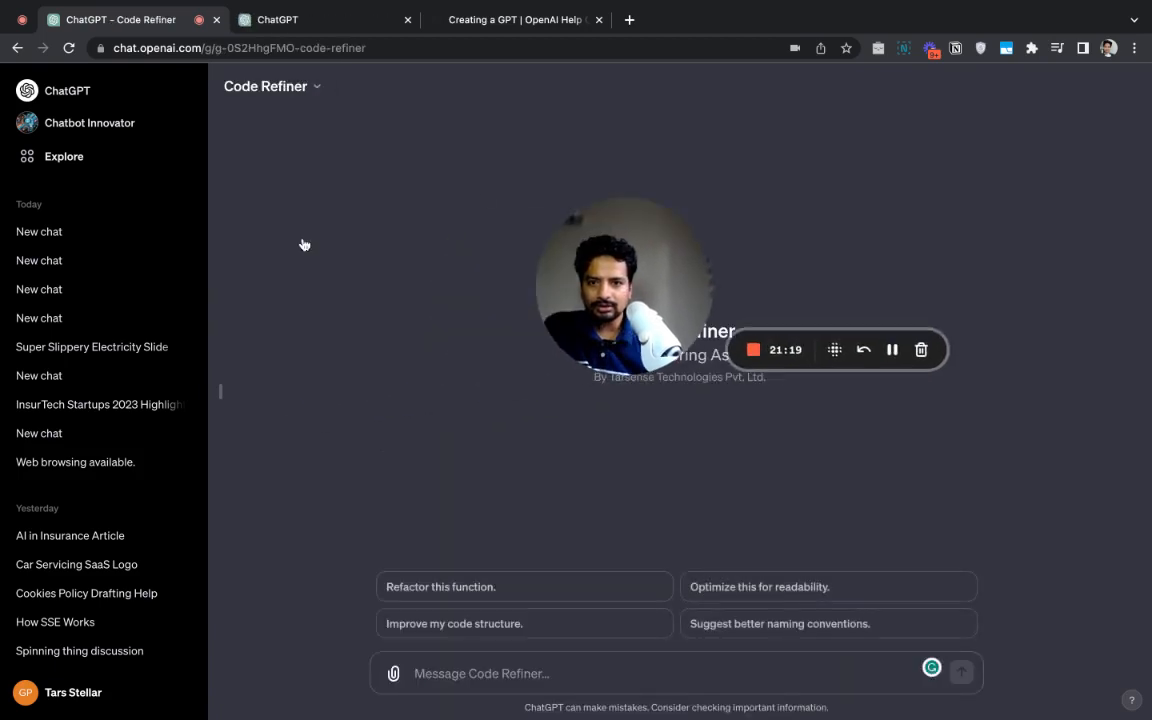
{"action": "left_click_drag", "start_coordinate": [622, 292], "coordinate": [158, 308]}
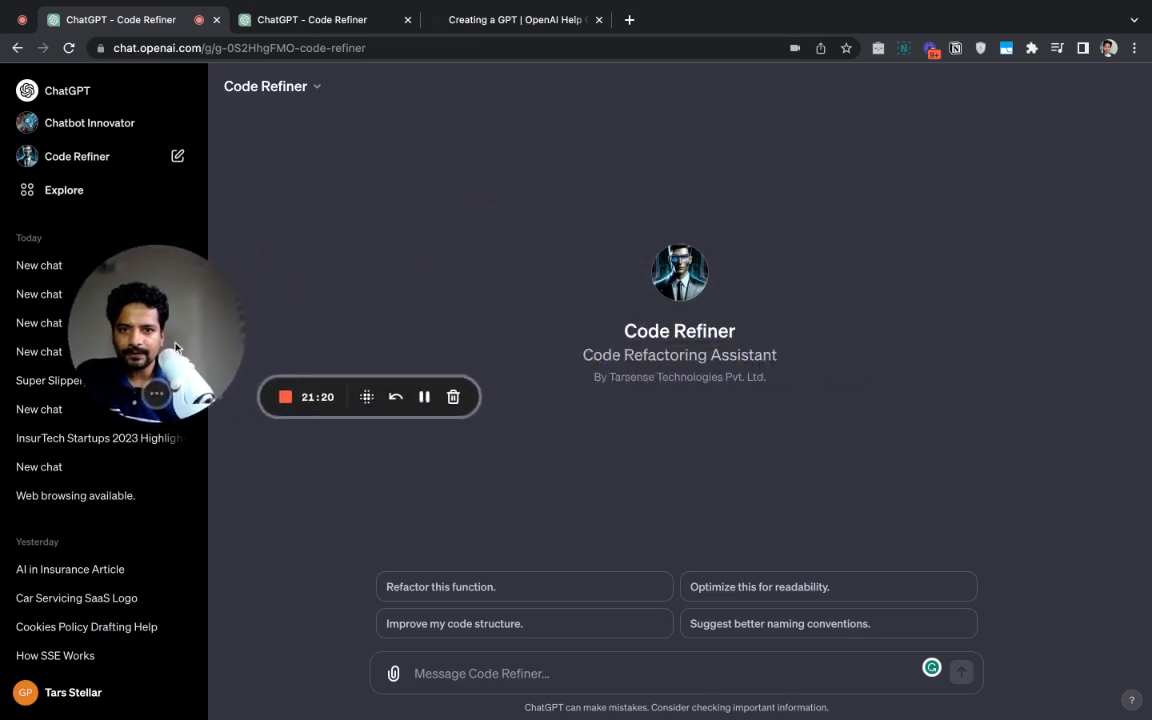
Reopen Code Refiner from the GPT overview and start a chat with the starter "Refactor this function."
{"action": "left_click", "coordinate": [88, 189]}
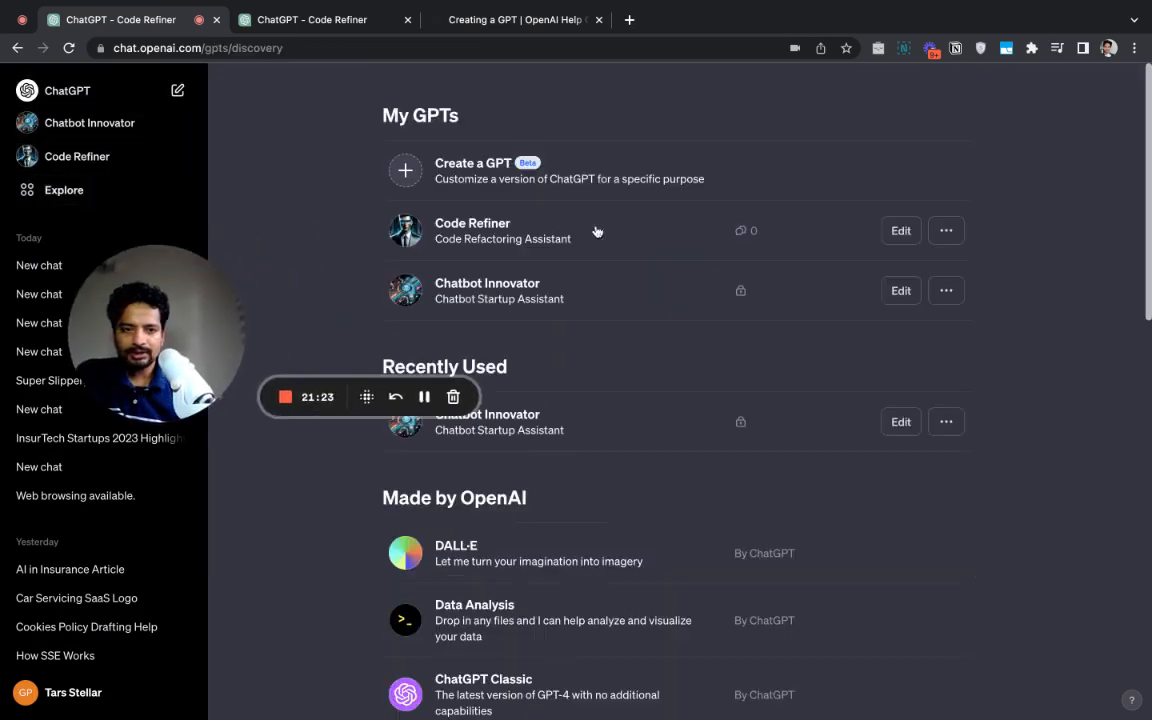
{"action": "mouse_move", "coordinate": [181, 326]}
{"action": "left_mouse_down"}
{"action": "mouse_move", "coordinate": [420, 415]}
{"action": "mouse_move", "coordinate": [348, 402]}
{"action": "mouse_move", "coordinate": [289, 244]}
{"action": "mouse_move", "coordinate": [298, 310]}
{"action": "mouse_move", "coordinate": [318, 336]}
{"action": "left_mouse_up"}
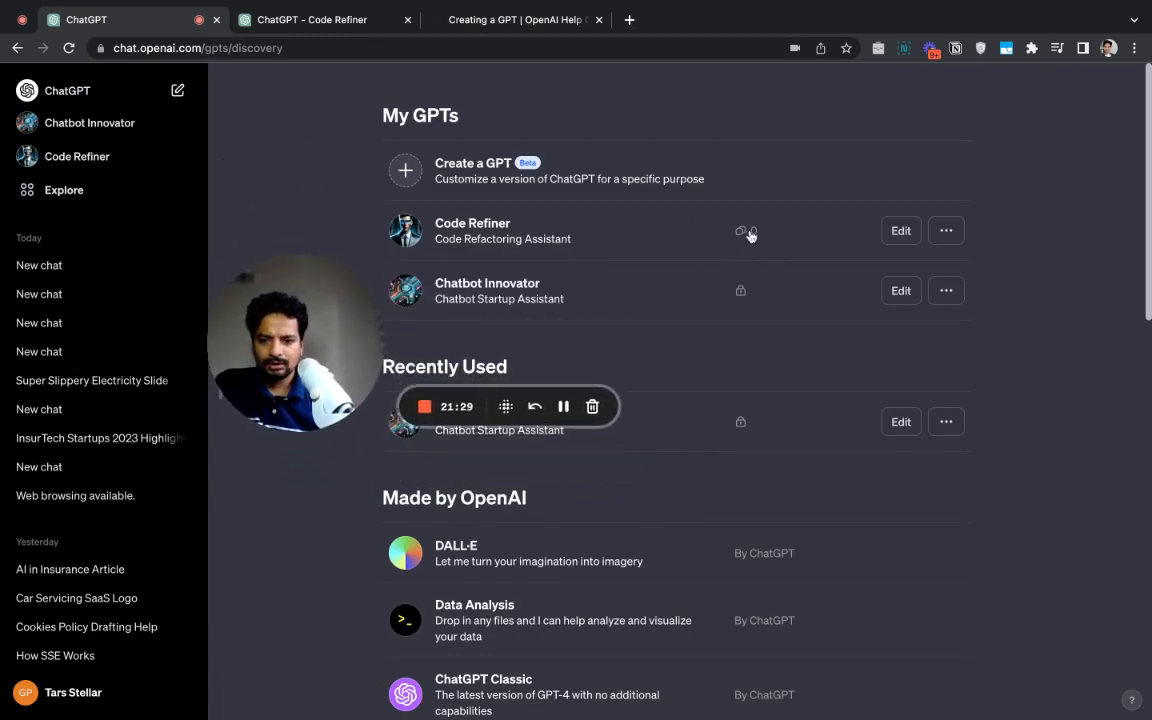
{"action": "left_click", "coordinate": [656, 235]}
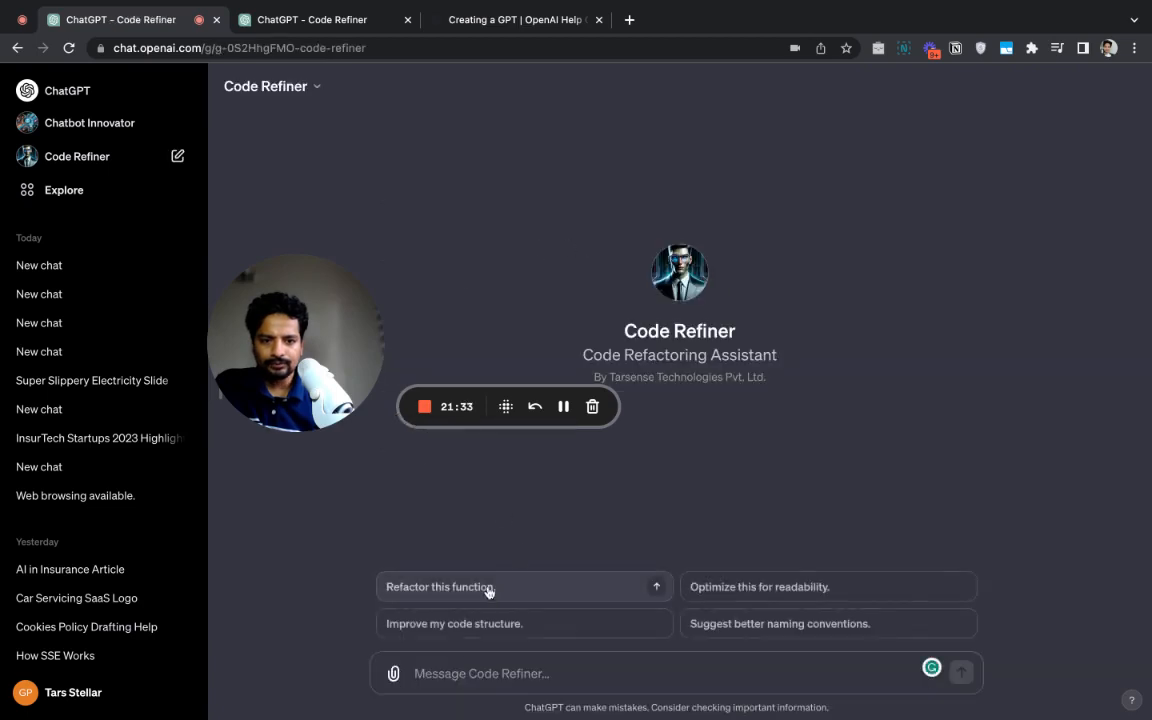
{"action": "left_click", "coordinate": [585, 585]}
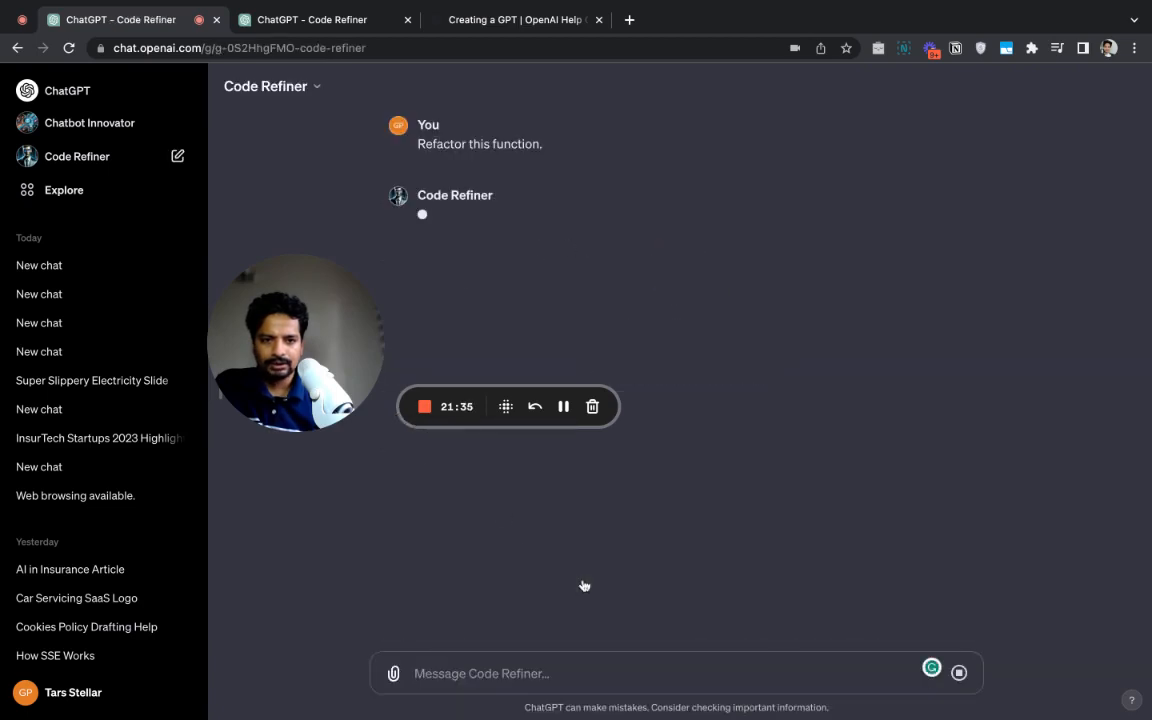
{"action": "left_click_drag", "start_coordinate": [301, 333], "coordinate": [906, 240]}
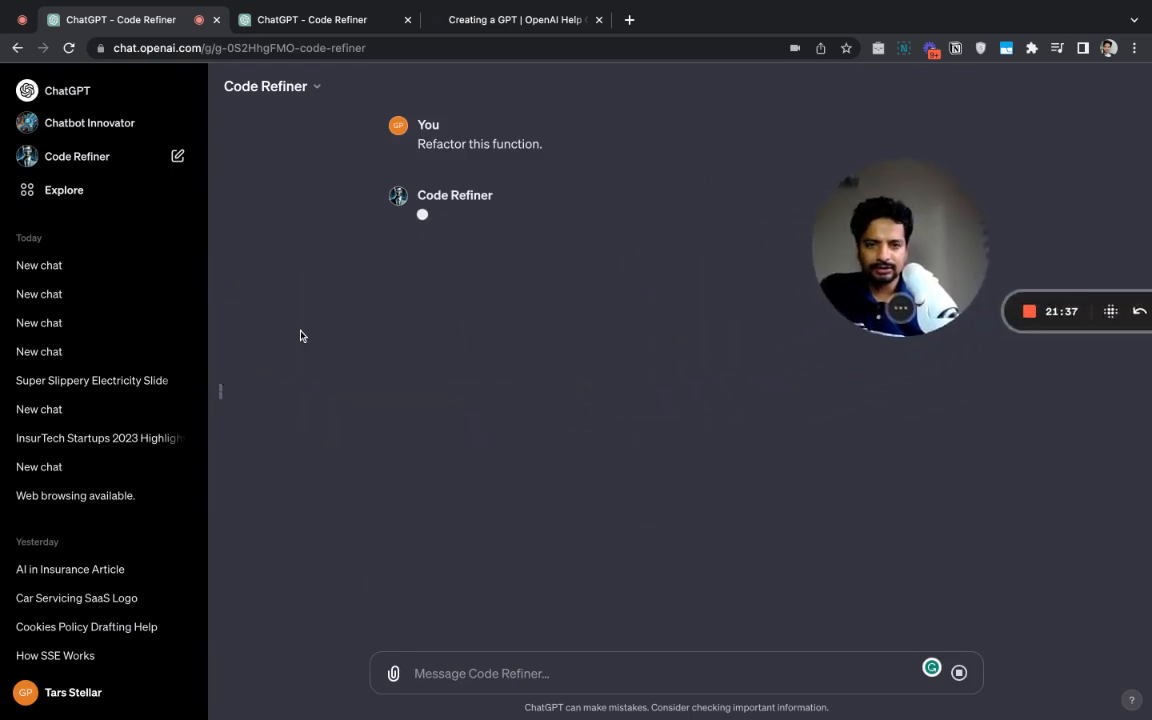
Look over Code Refiner's chat options without choosing one, then return to the GPT overview and reload it
{"action": "left_click", "coordinate": [312, 88]}
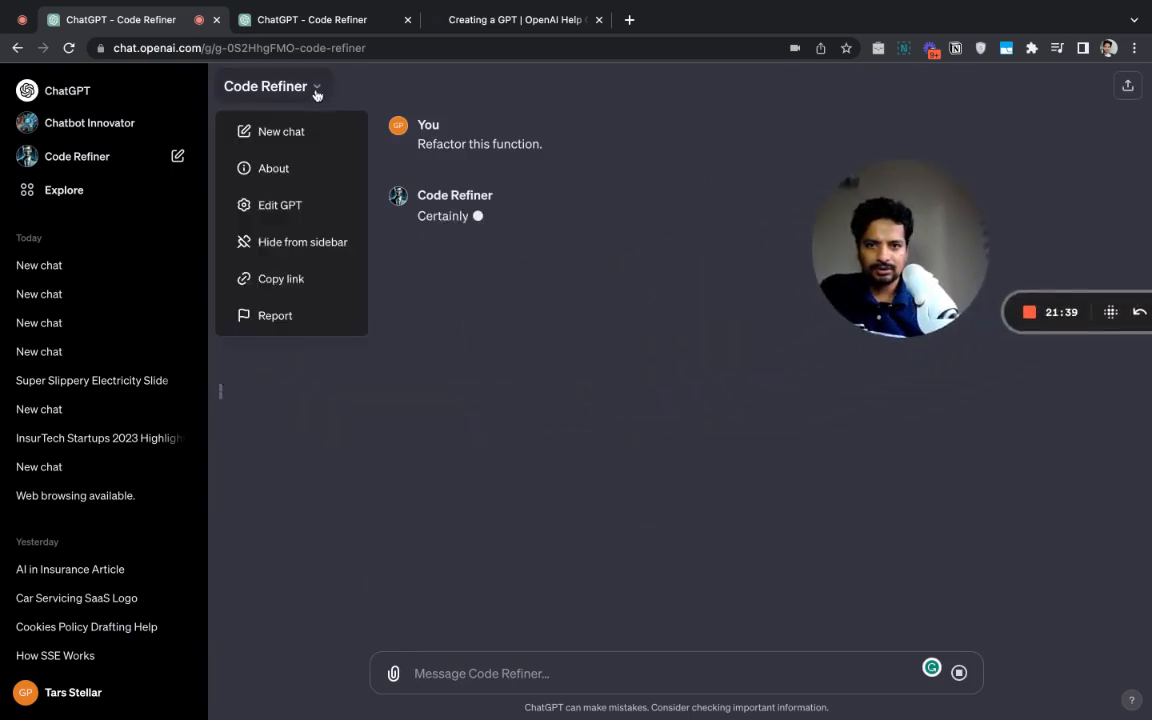
{"action": "left_click", "coordinate": [577, 121]}
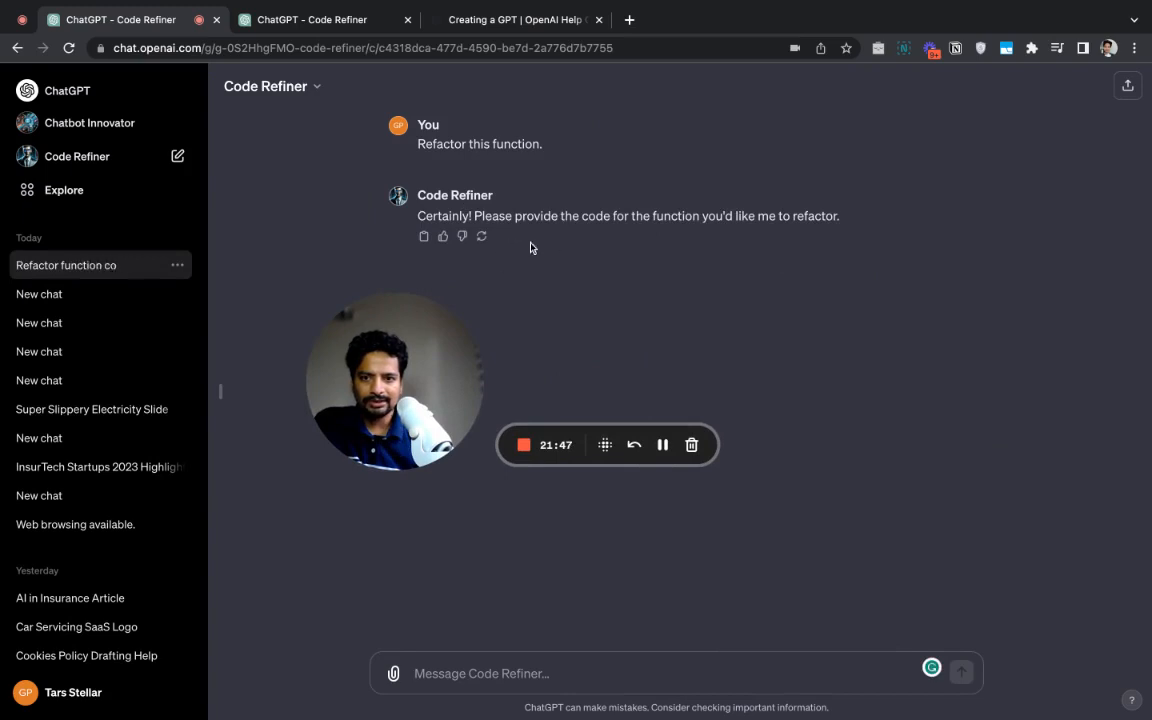
{"action": "left_click", "coordinate": [79, 190]}
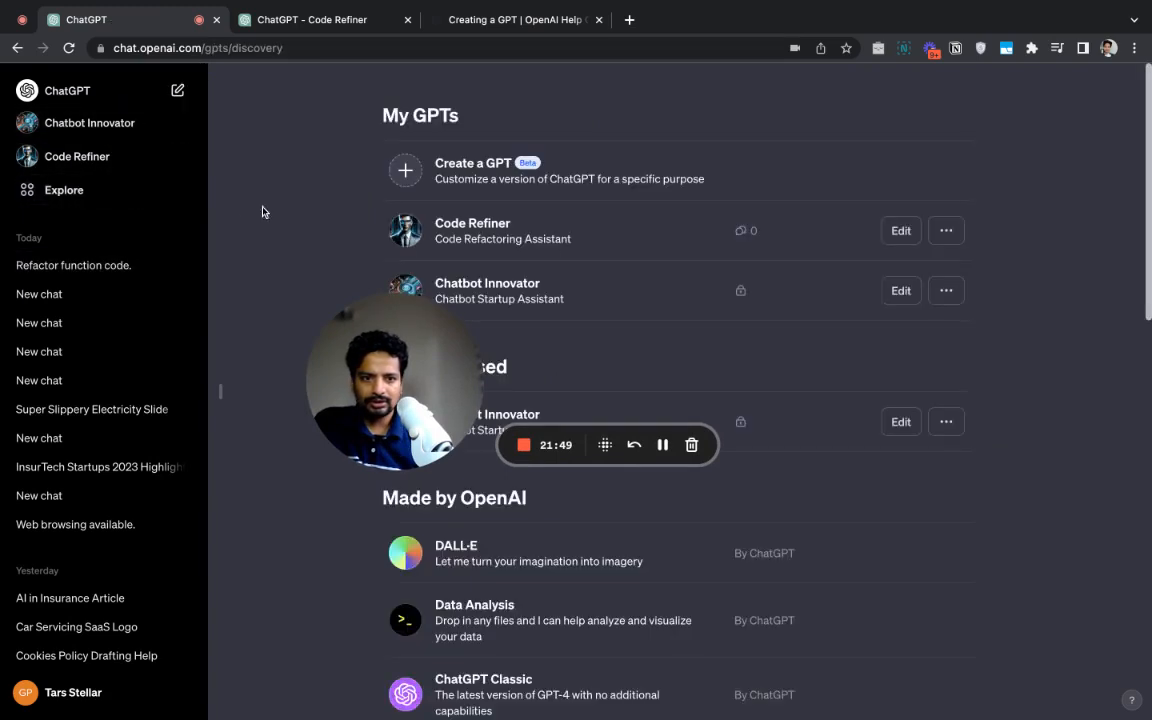
{"action": "left_click", "coordinate": [68, 49]}
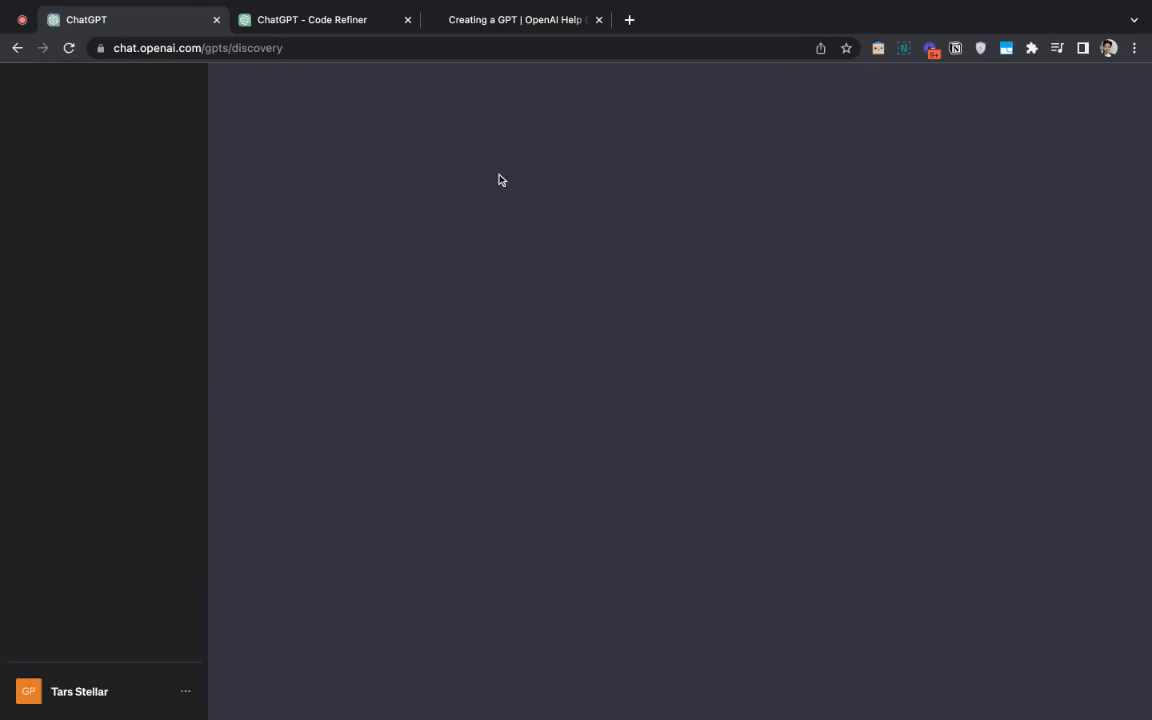